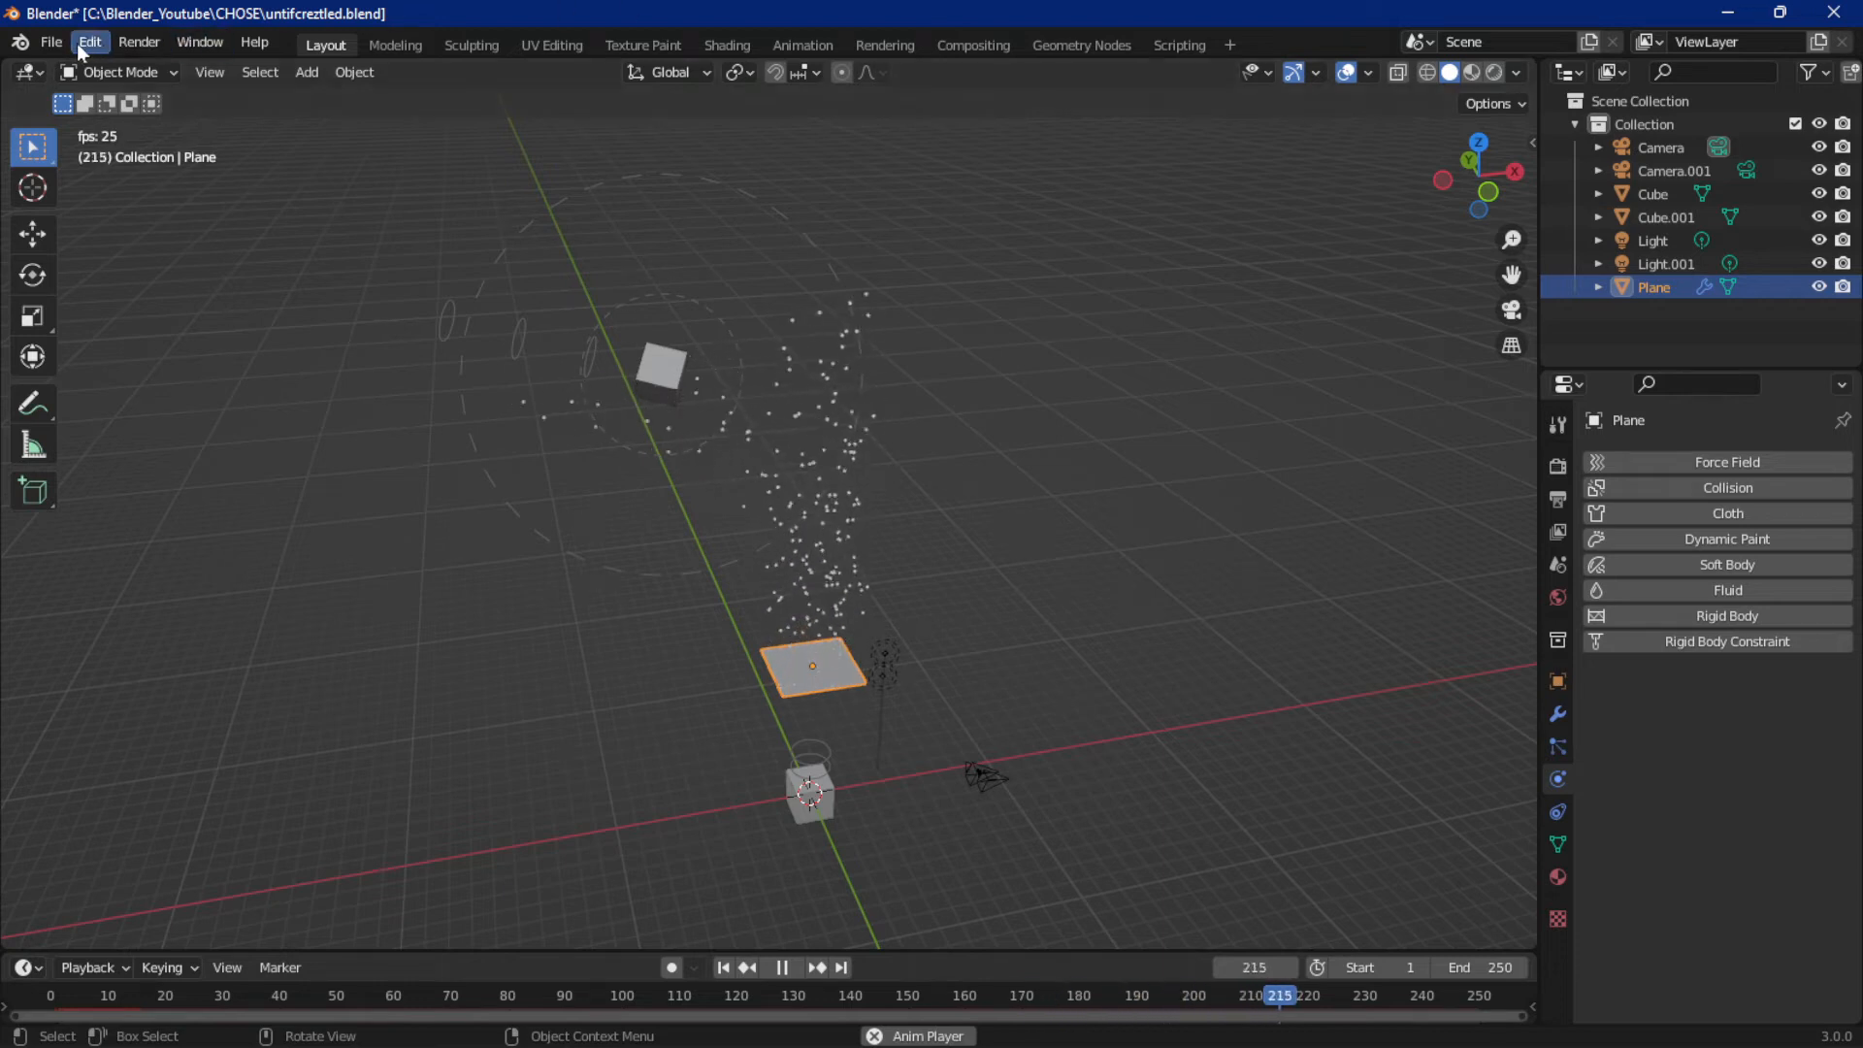
Start a new General file, discarding the unsaved changes in the current scene
left_click(51, 42)
mouse_move(115, 68)
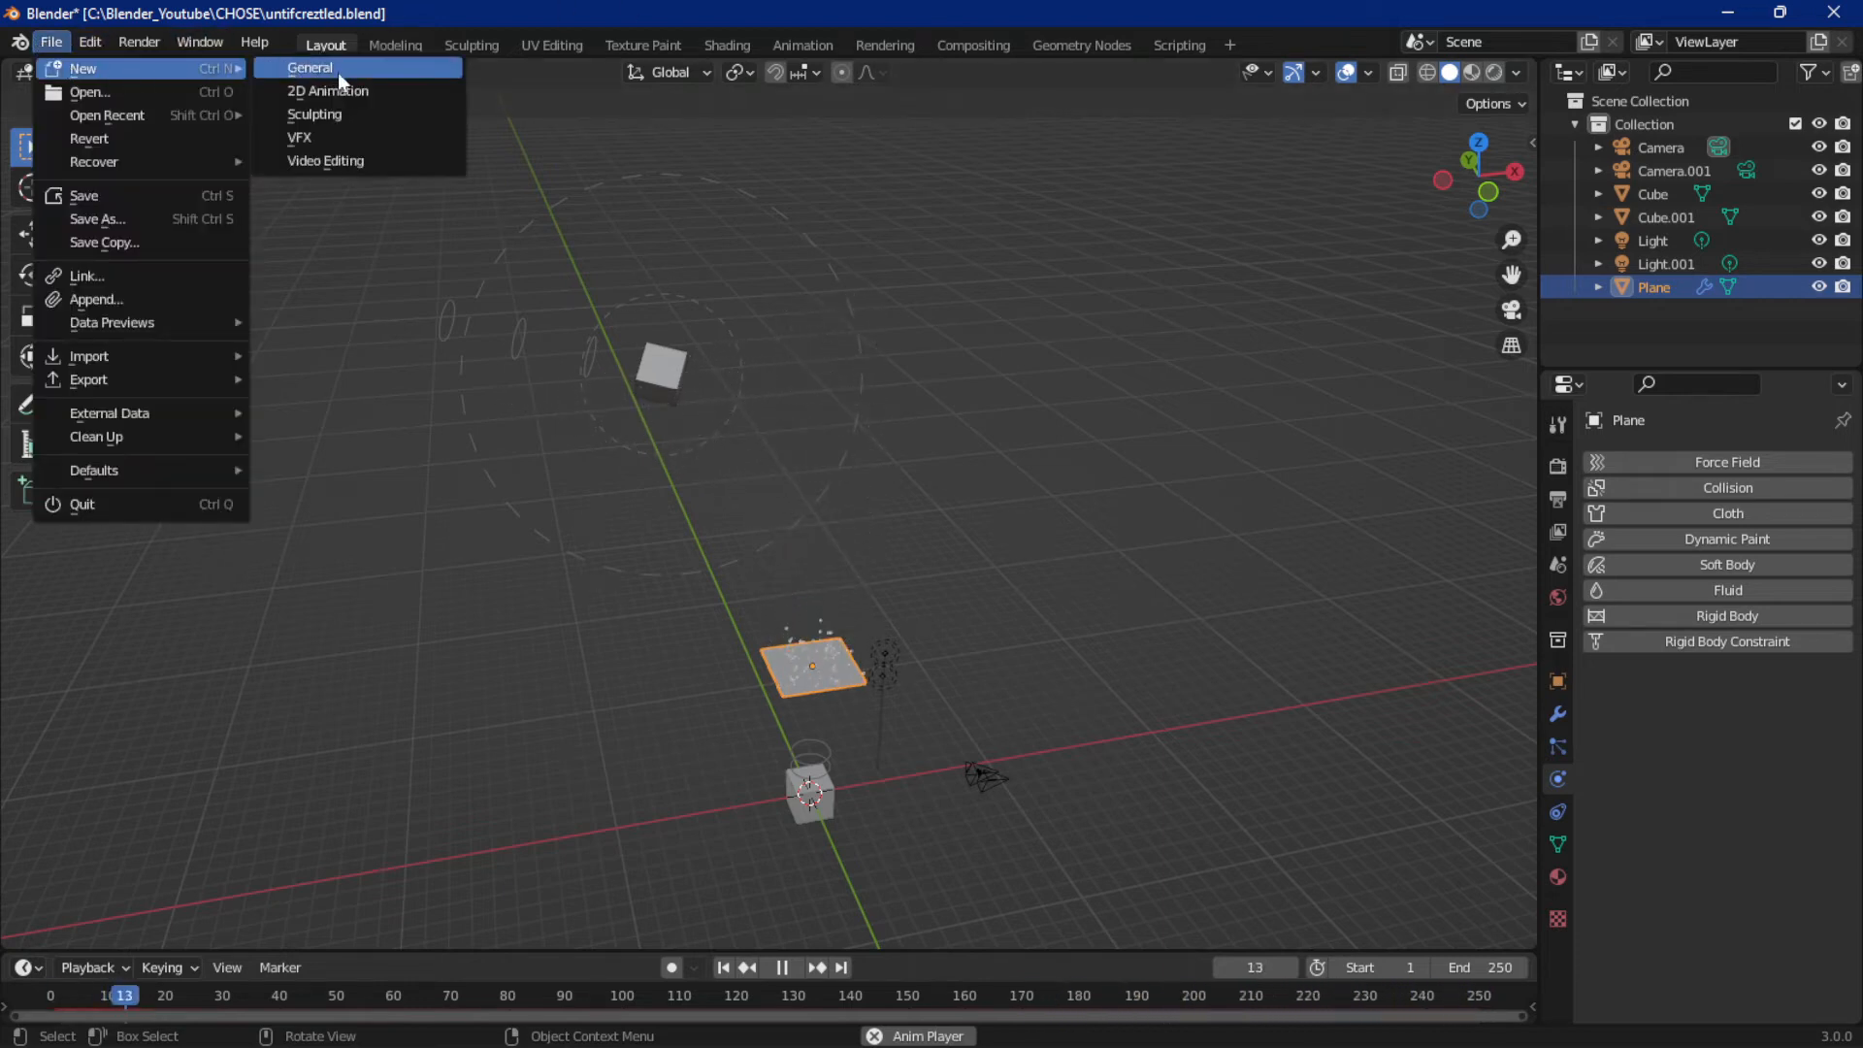
left_click(337, 72)
left_click(966, 582)
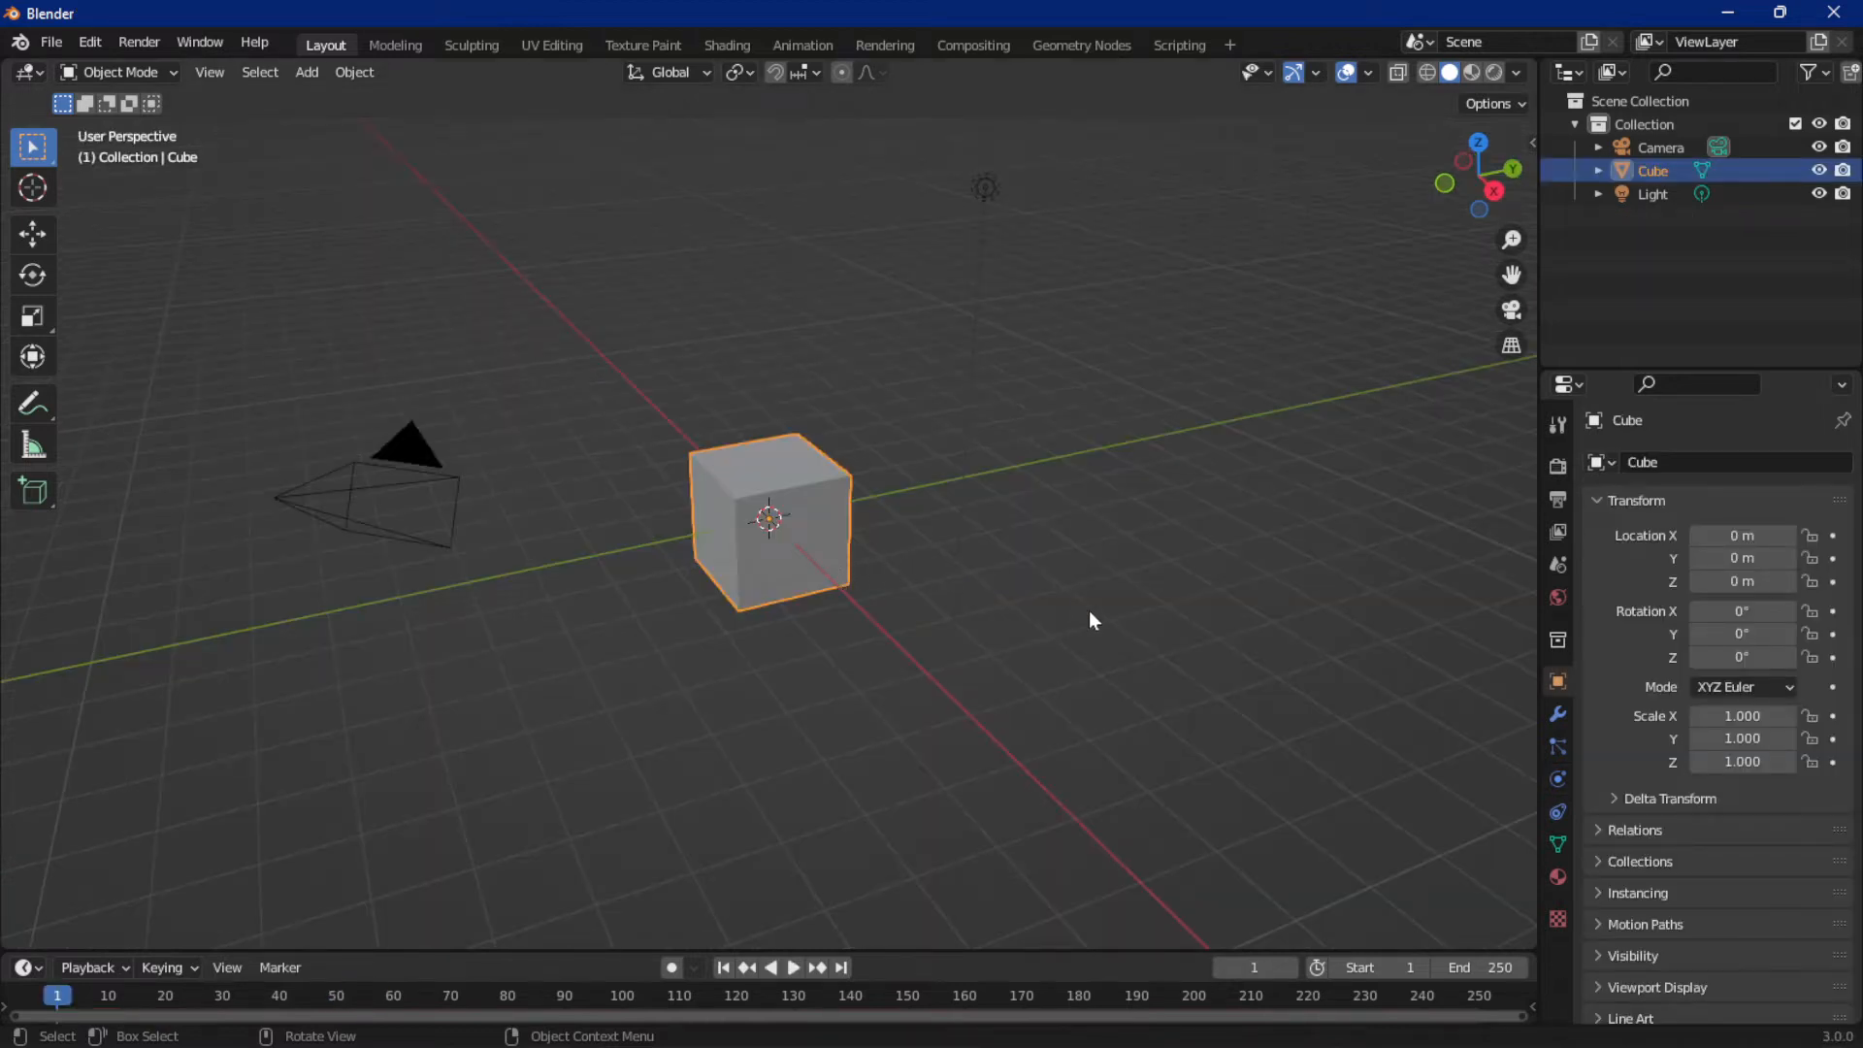
Add force field physics to the default cube and set the field type to Wind
left_click(1558, 780)
left_click(1720, 462)
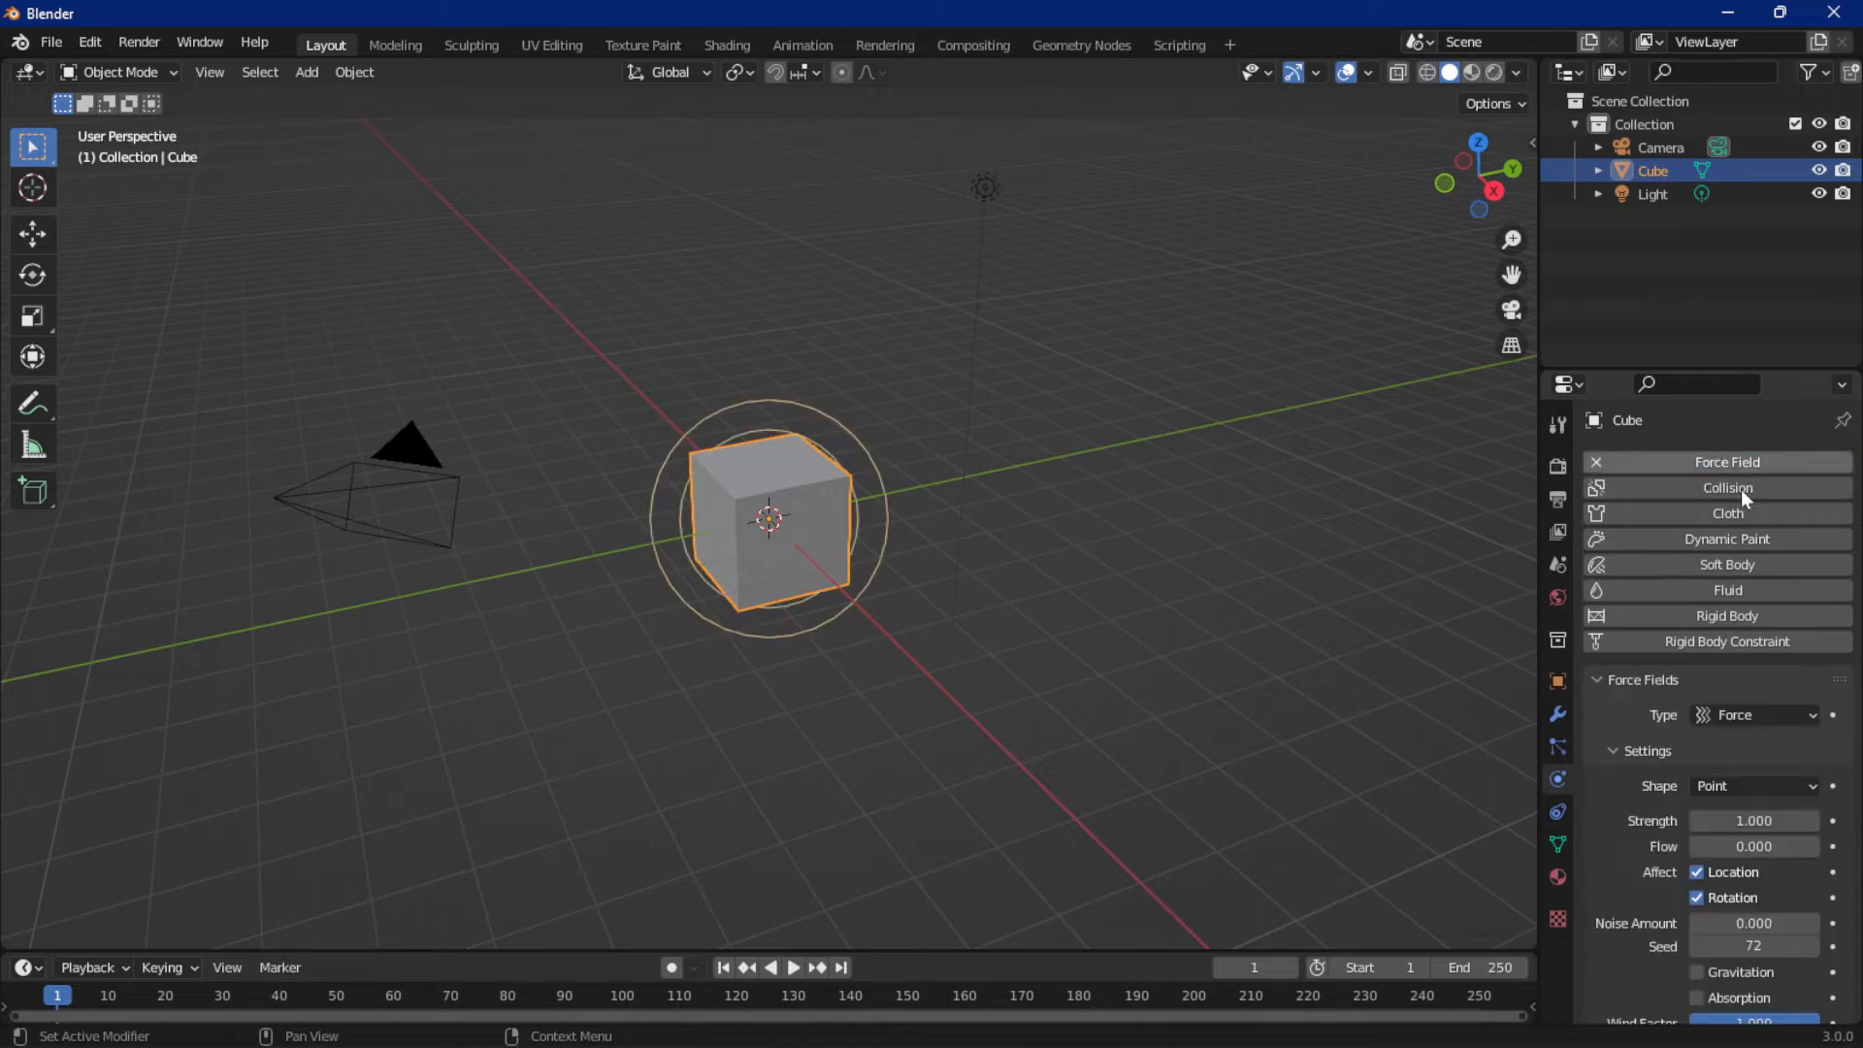
left_click(1718, 715)
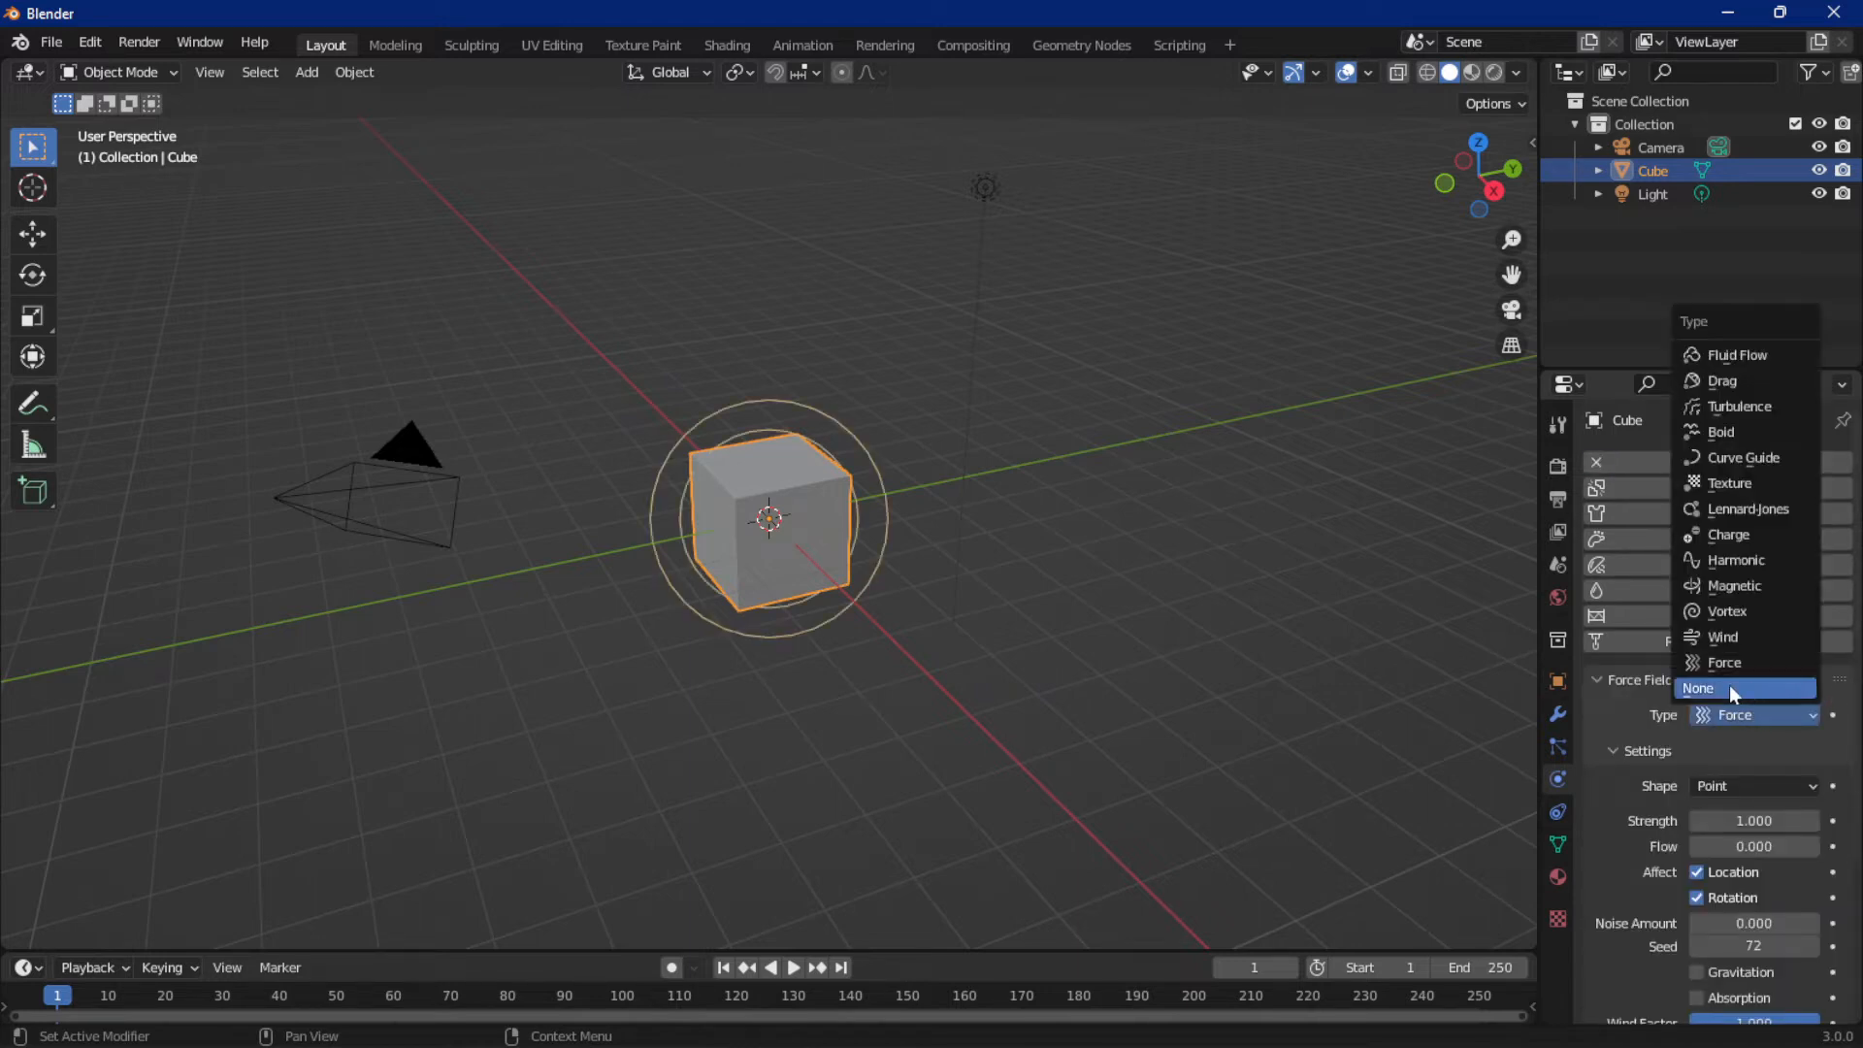
left_click(1736, 711)
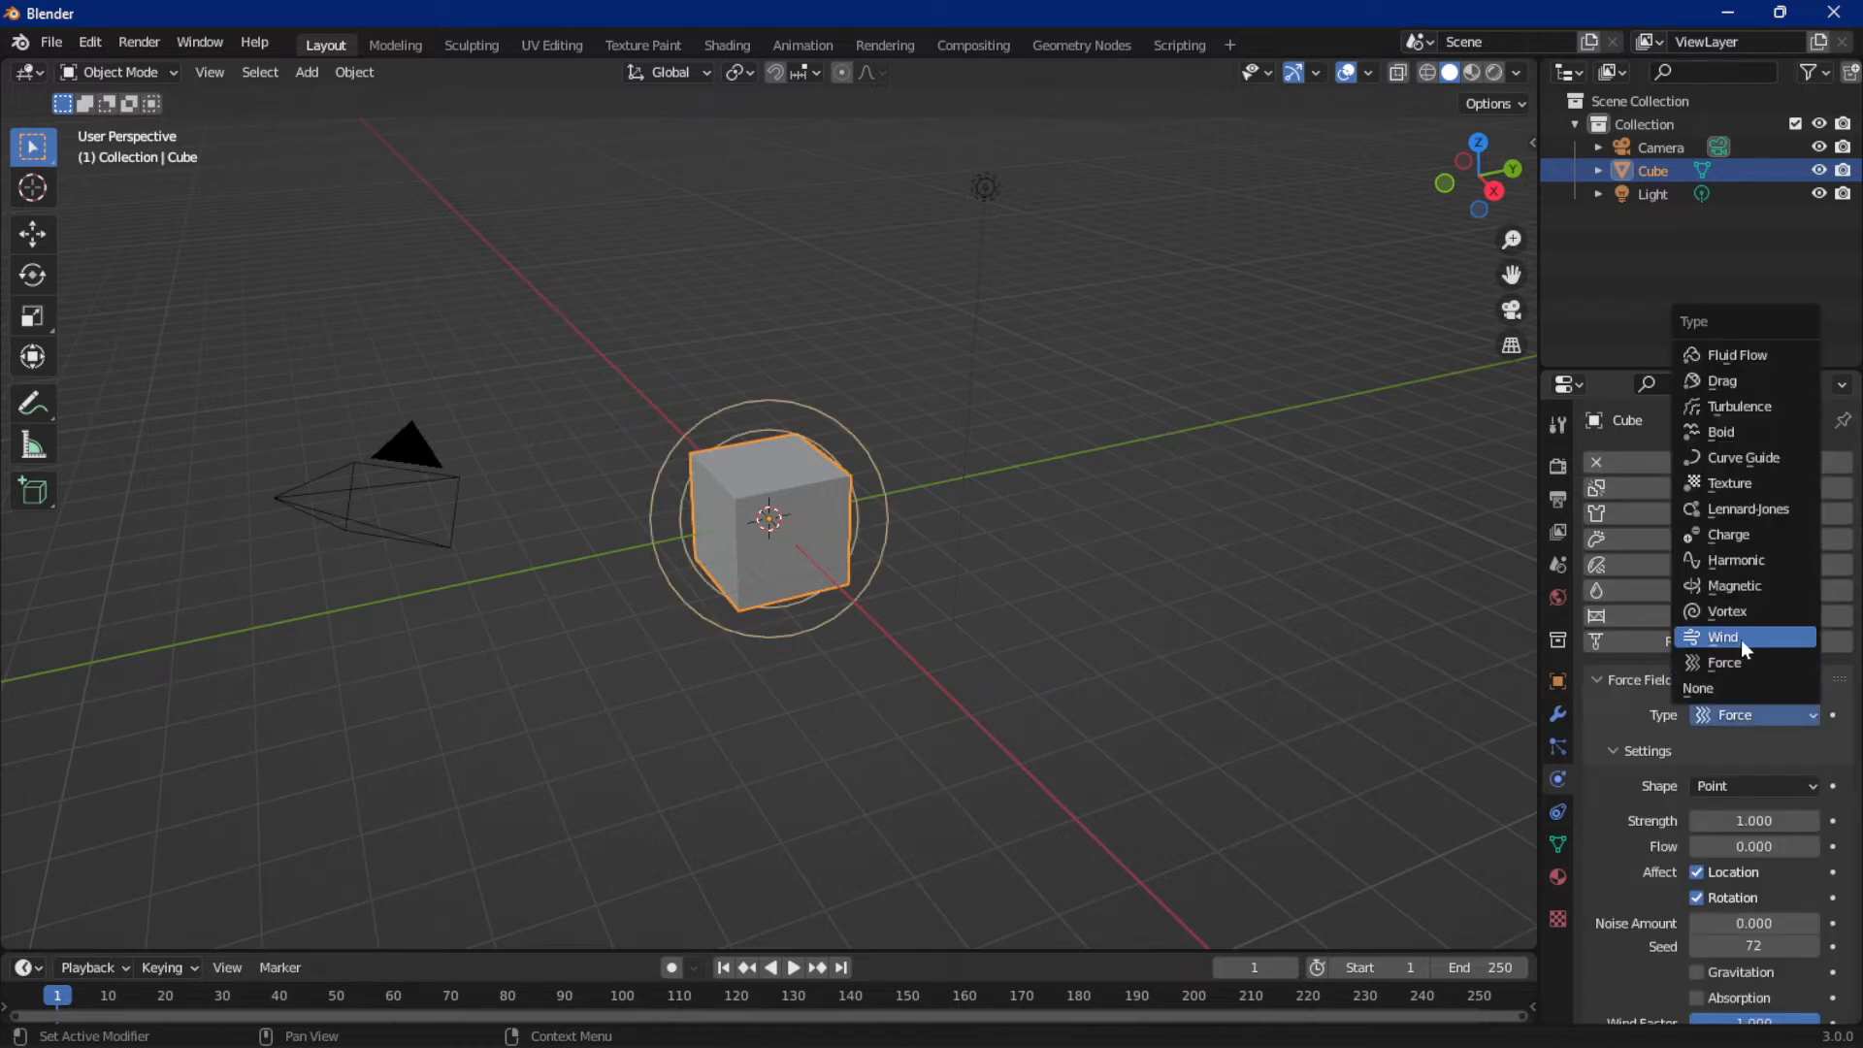
left_click(1713, 636)
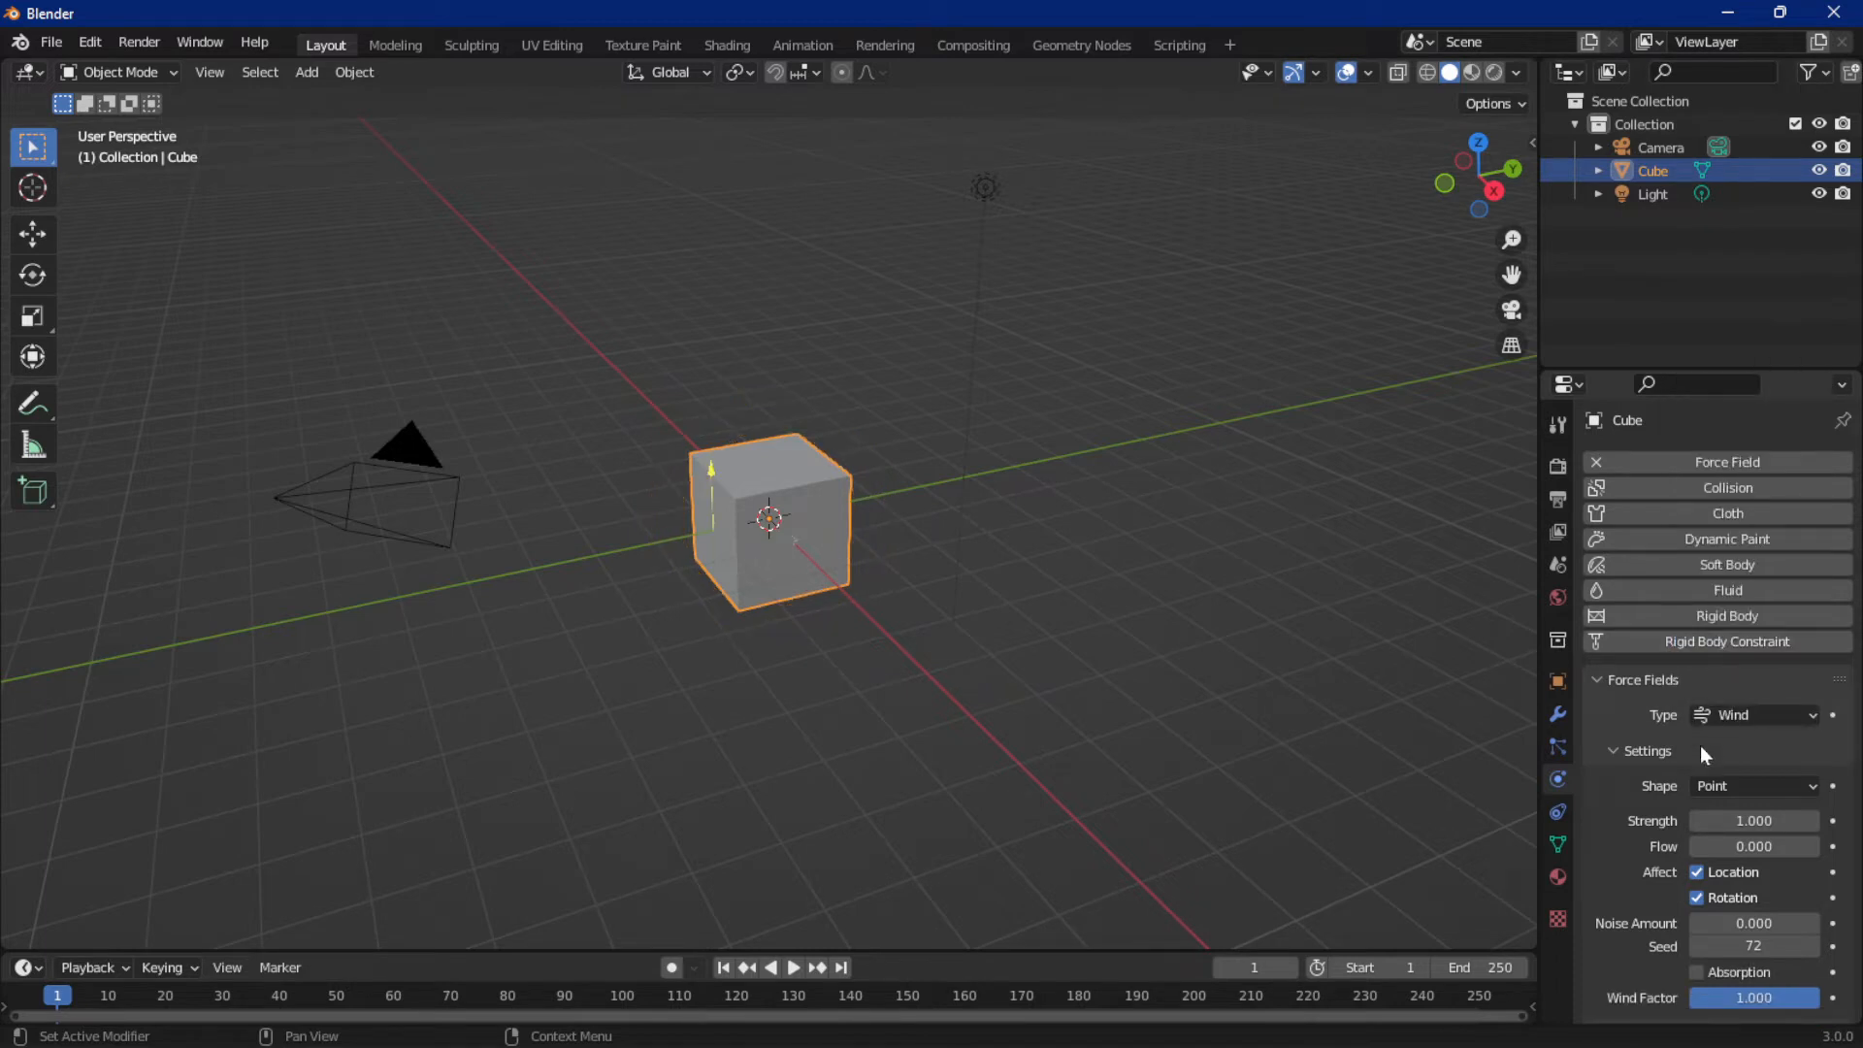
scroll(1634, 679, "down", 5)
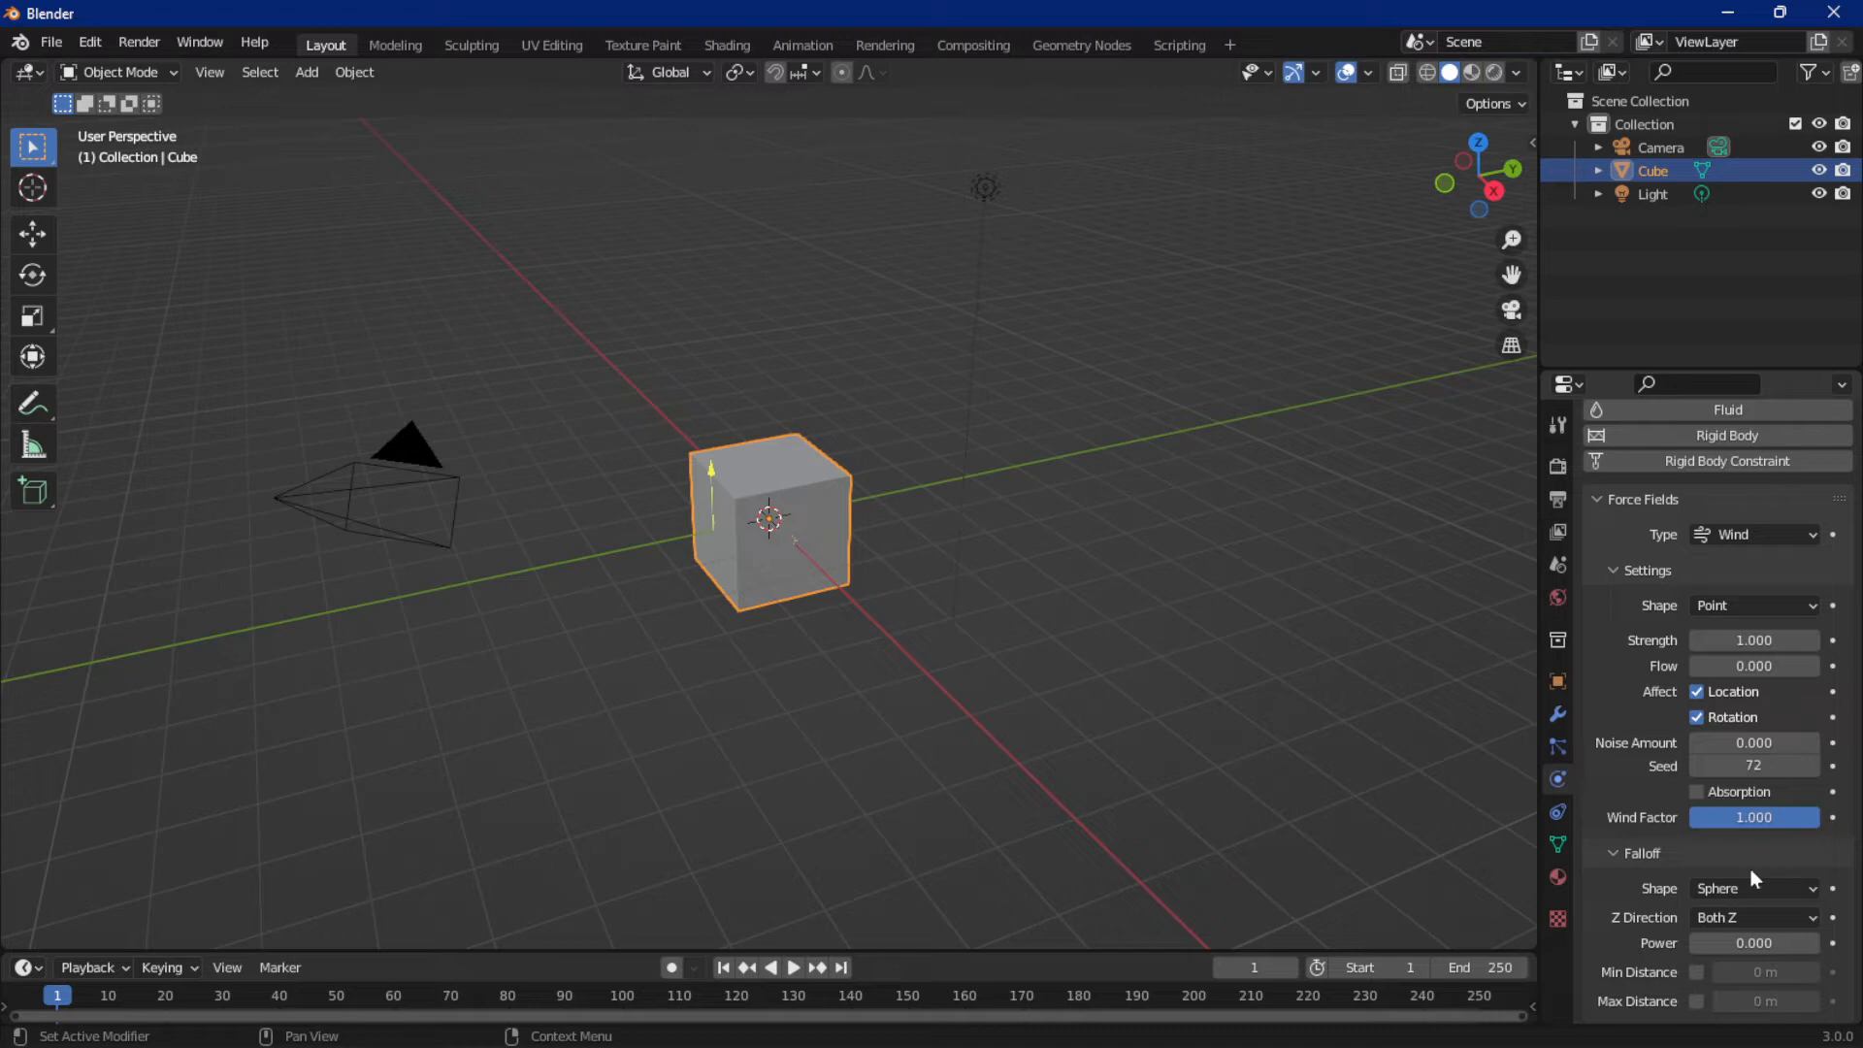
Enable X-ray in solid shading to inspect the wind field inside the cube
left_click(1428, 76)
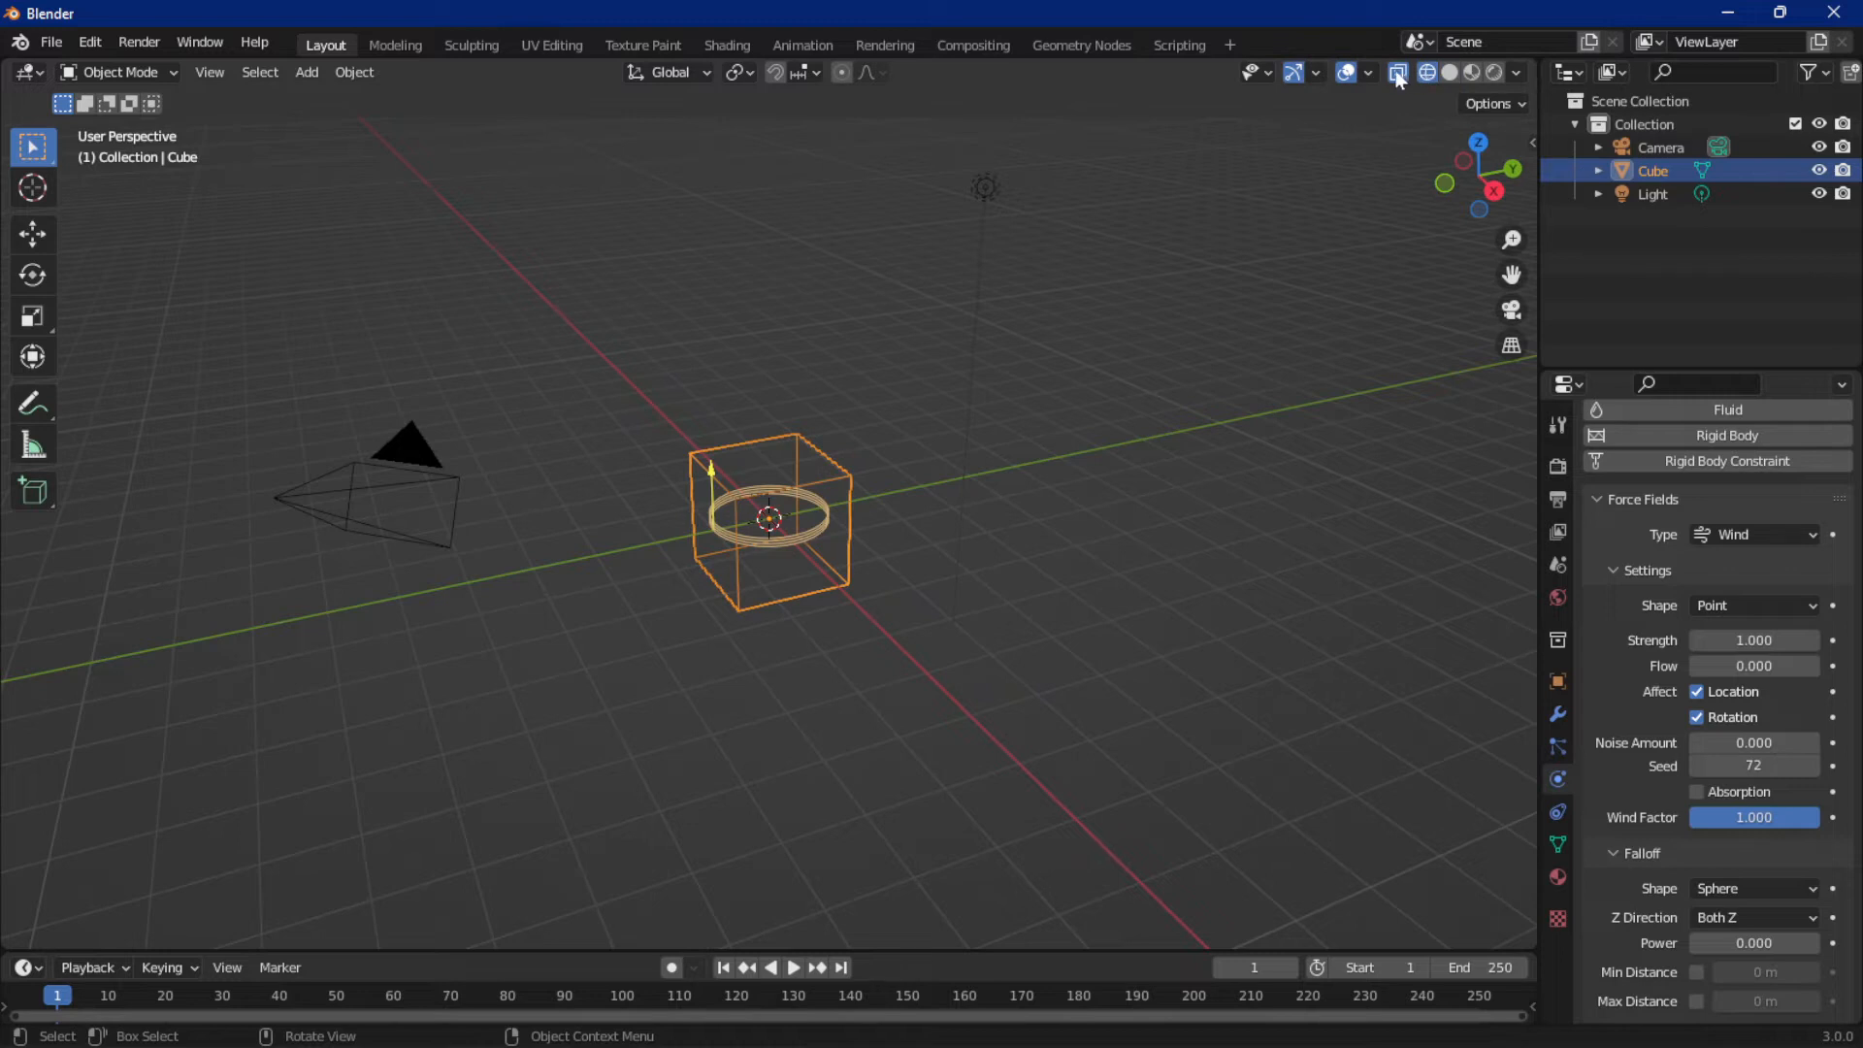
left_click(1399, 75)
left_click(1450, 74)
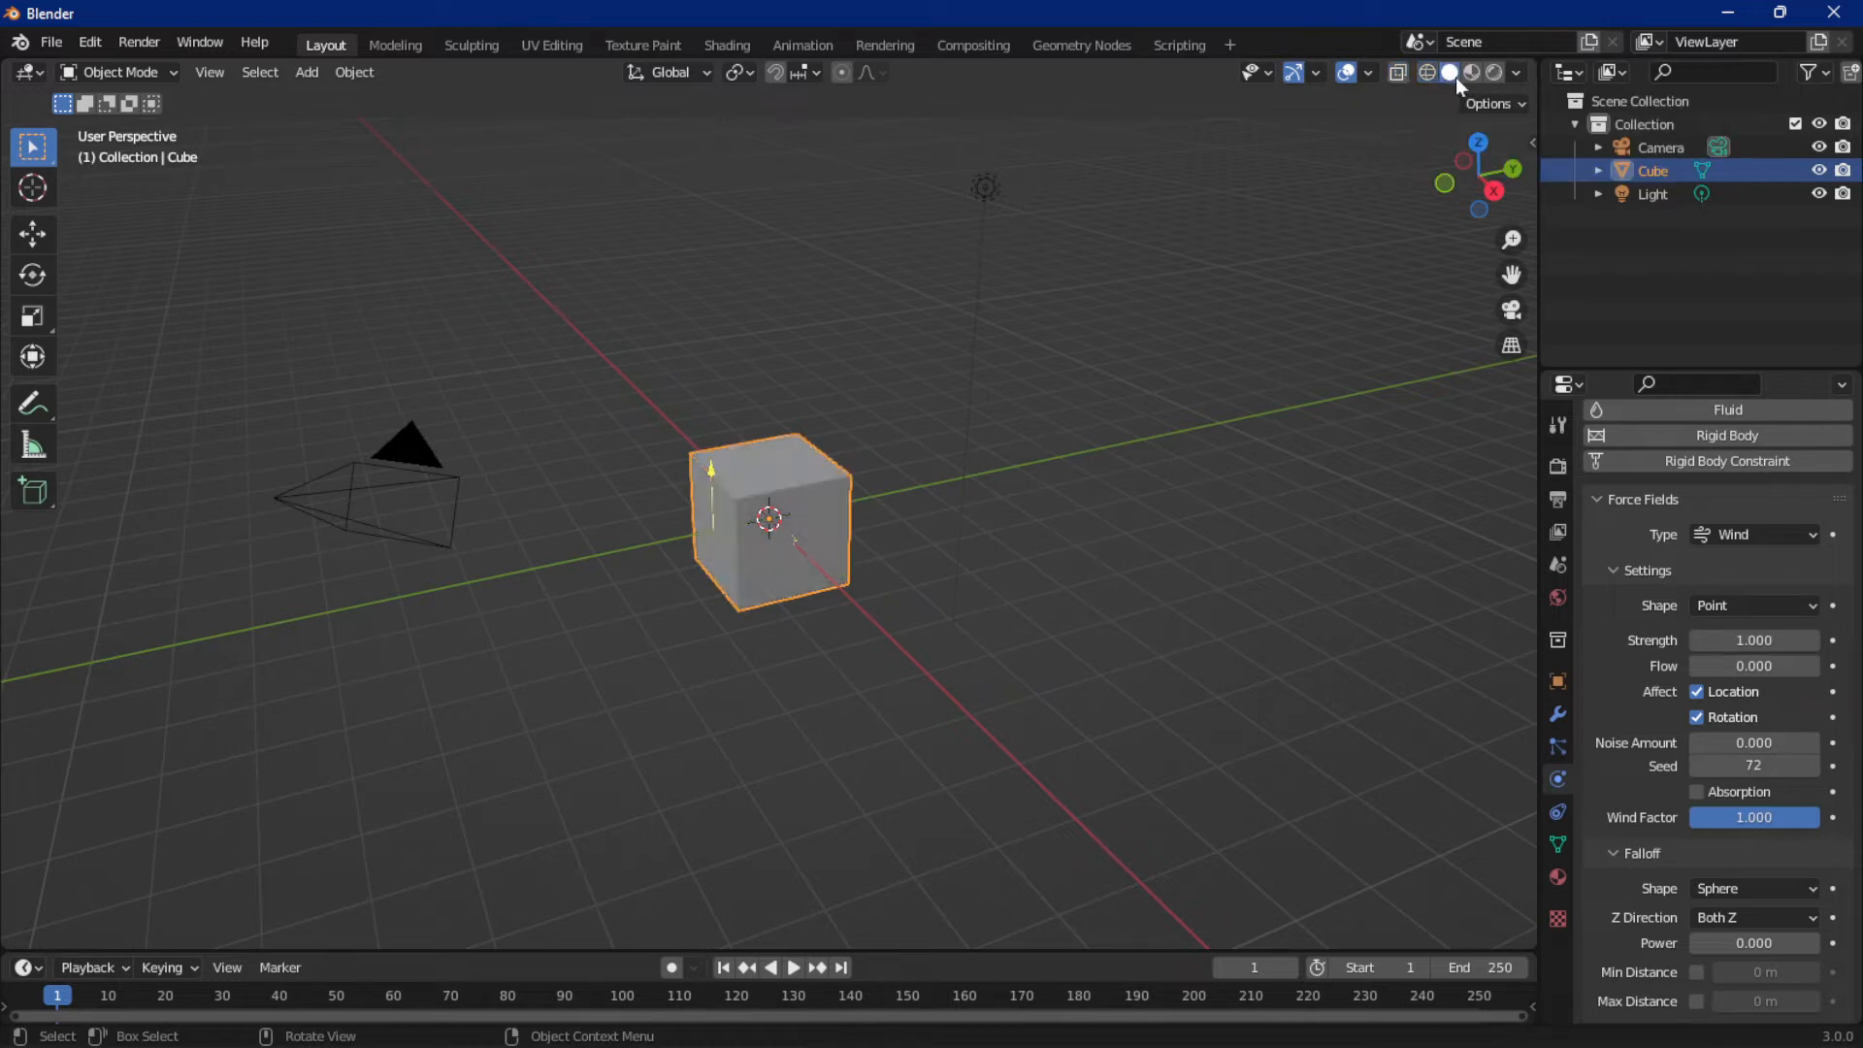
left_click(1399, 76)
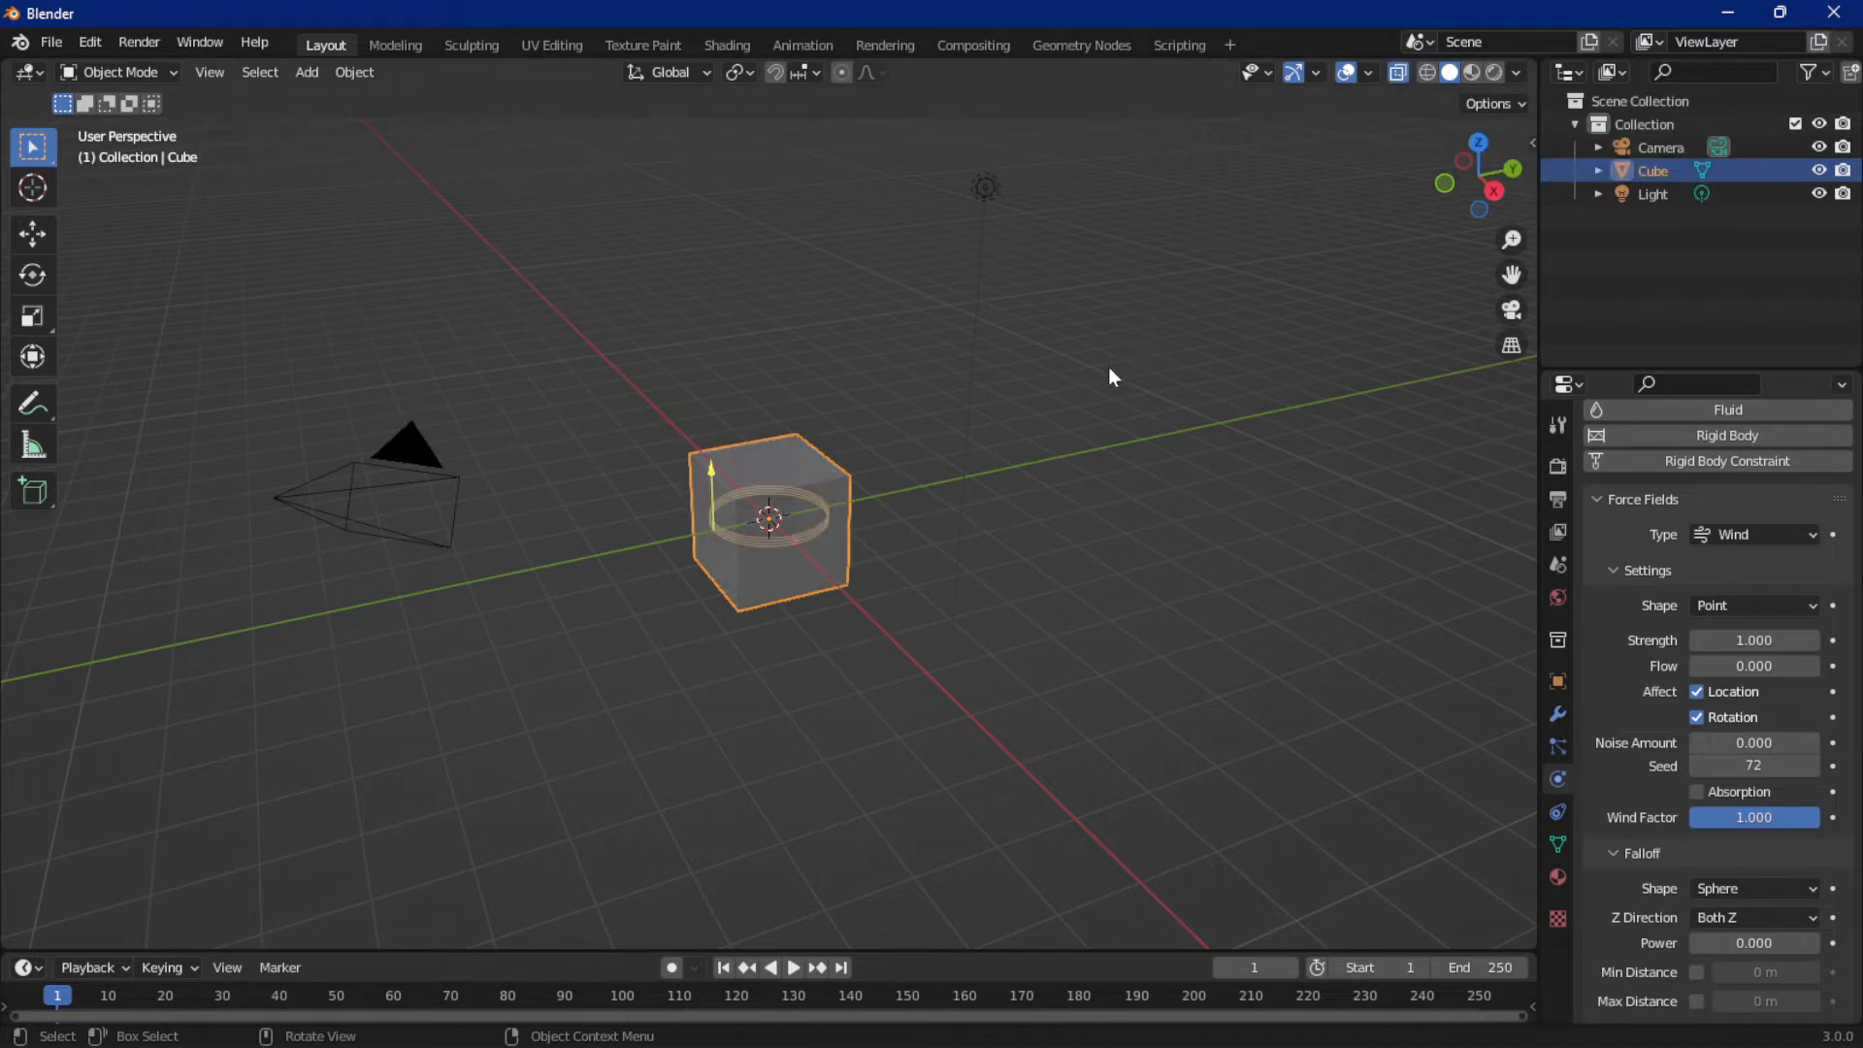
scroll(953, 469, "up", 10)
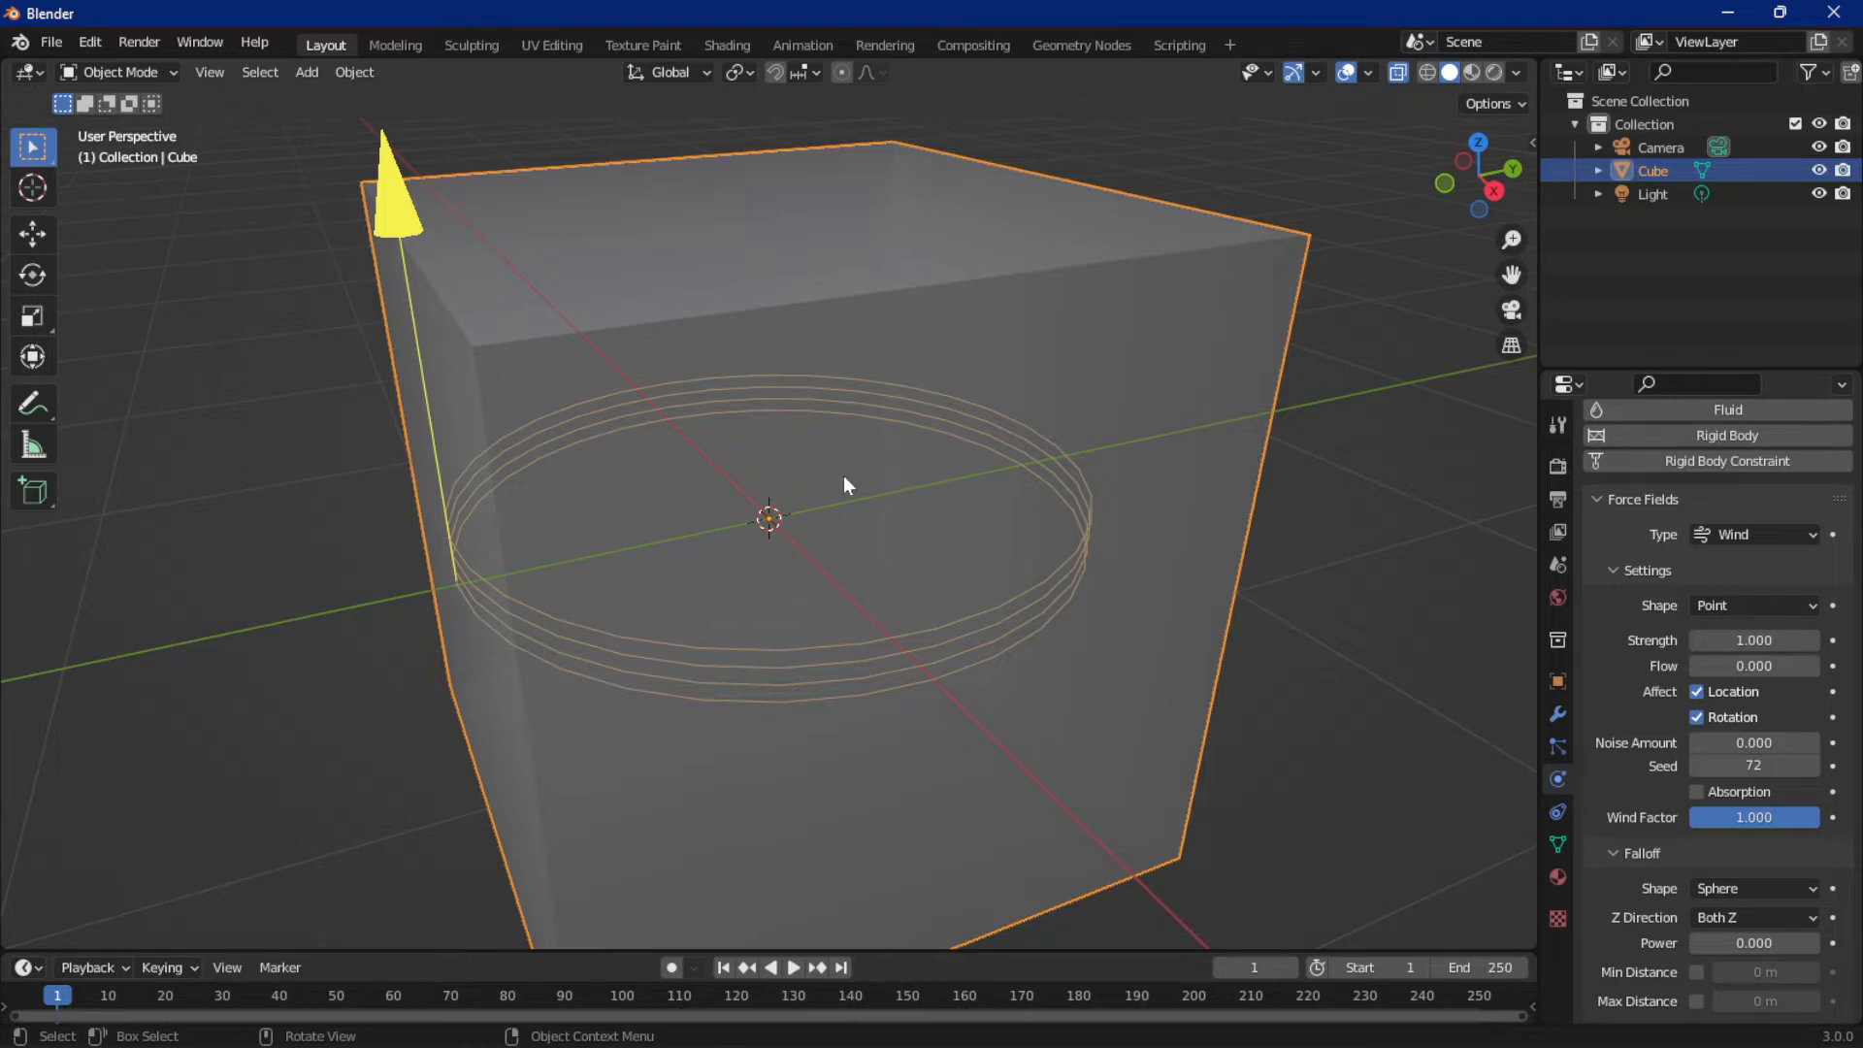
scroll(844, 482, "down", 6)
scroll(666, 515, "down", 3)
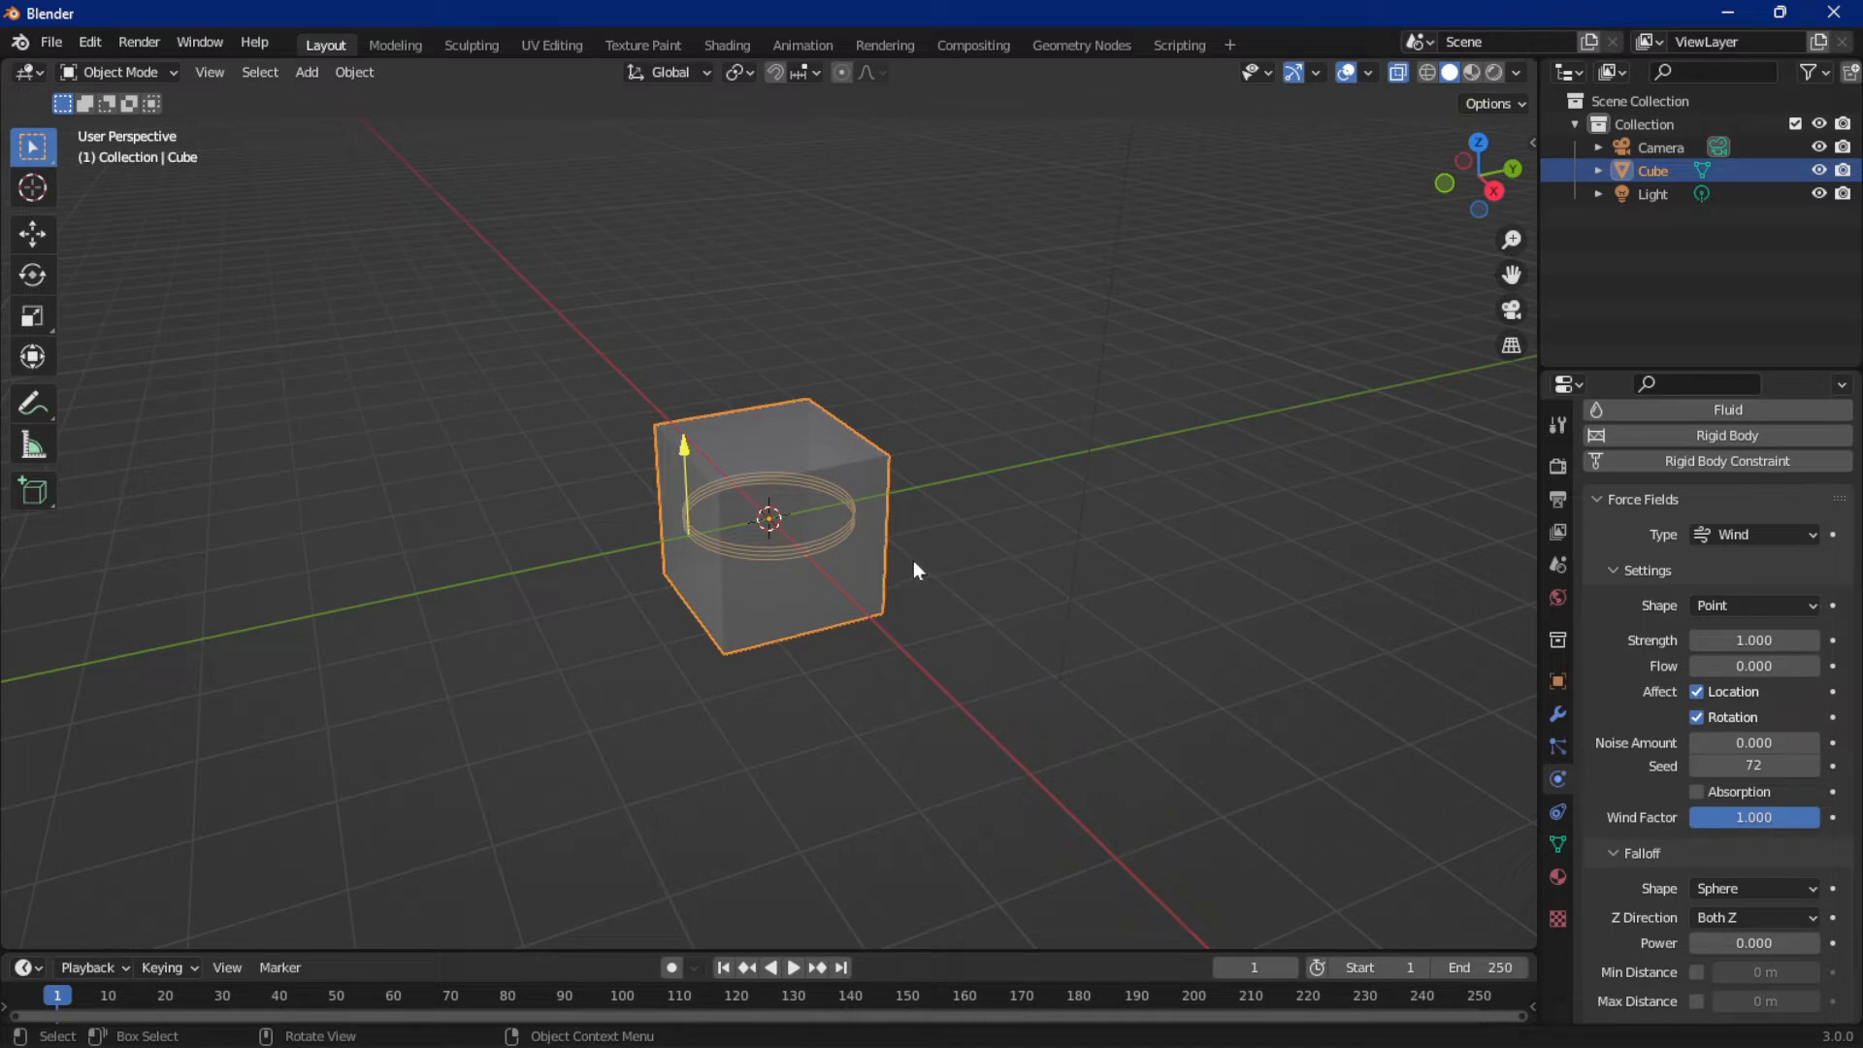
scroll(885, 537, "down", 2)
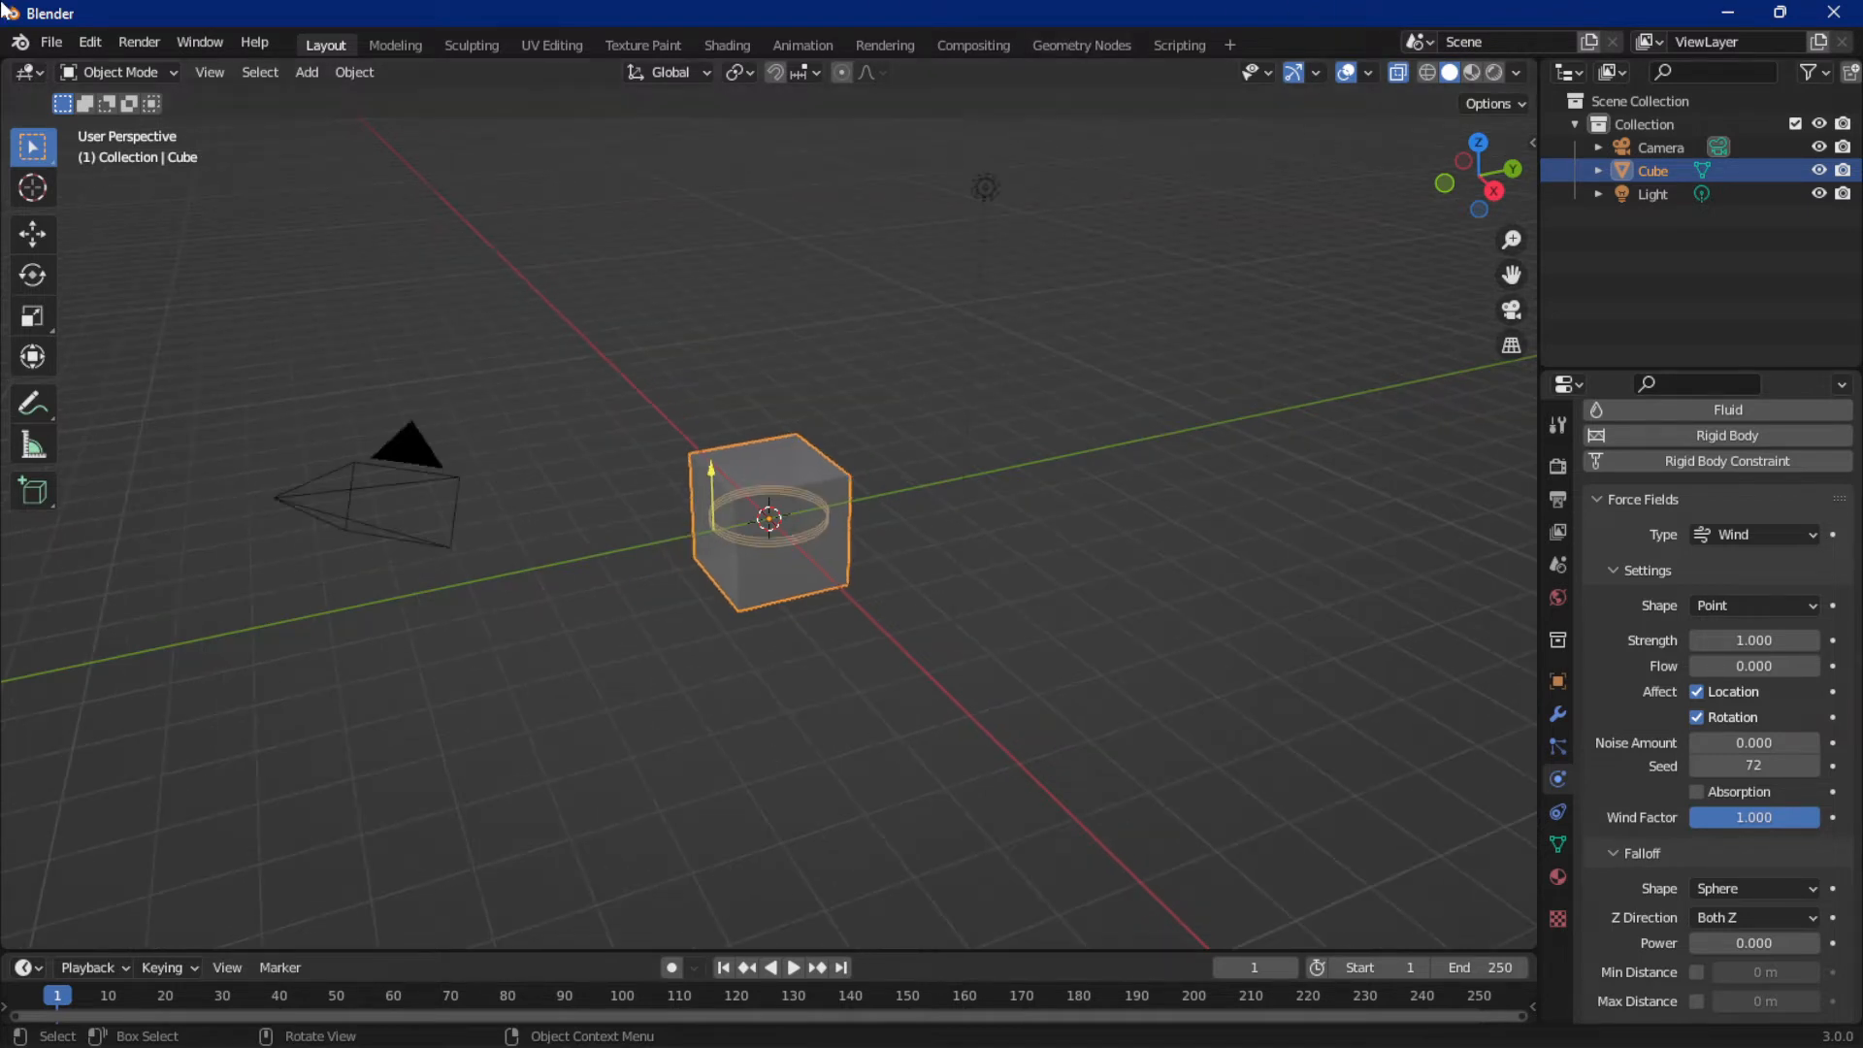
Add a plane mesh and move it along the positive Y axis, clear of the cube
left_click(306, 71)
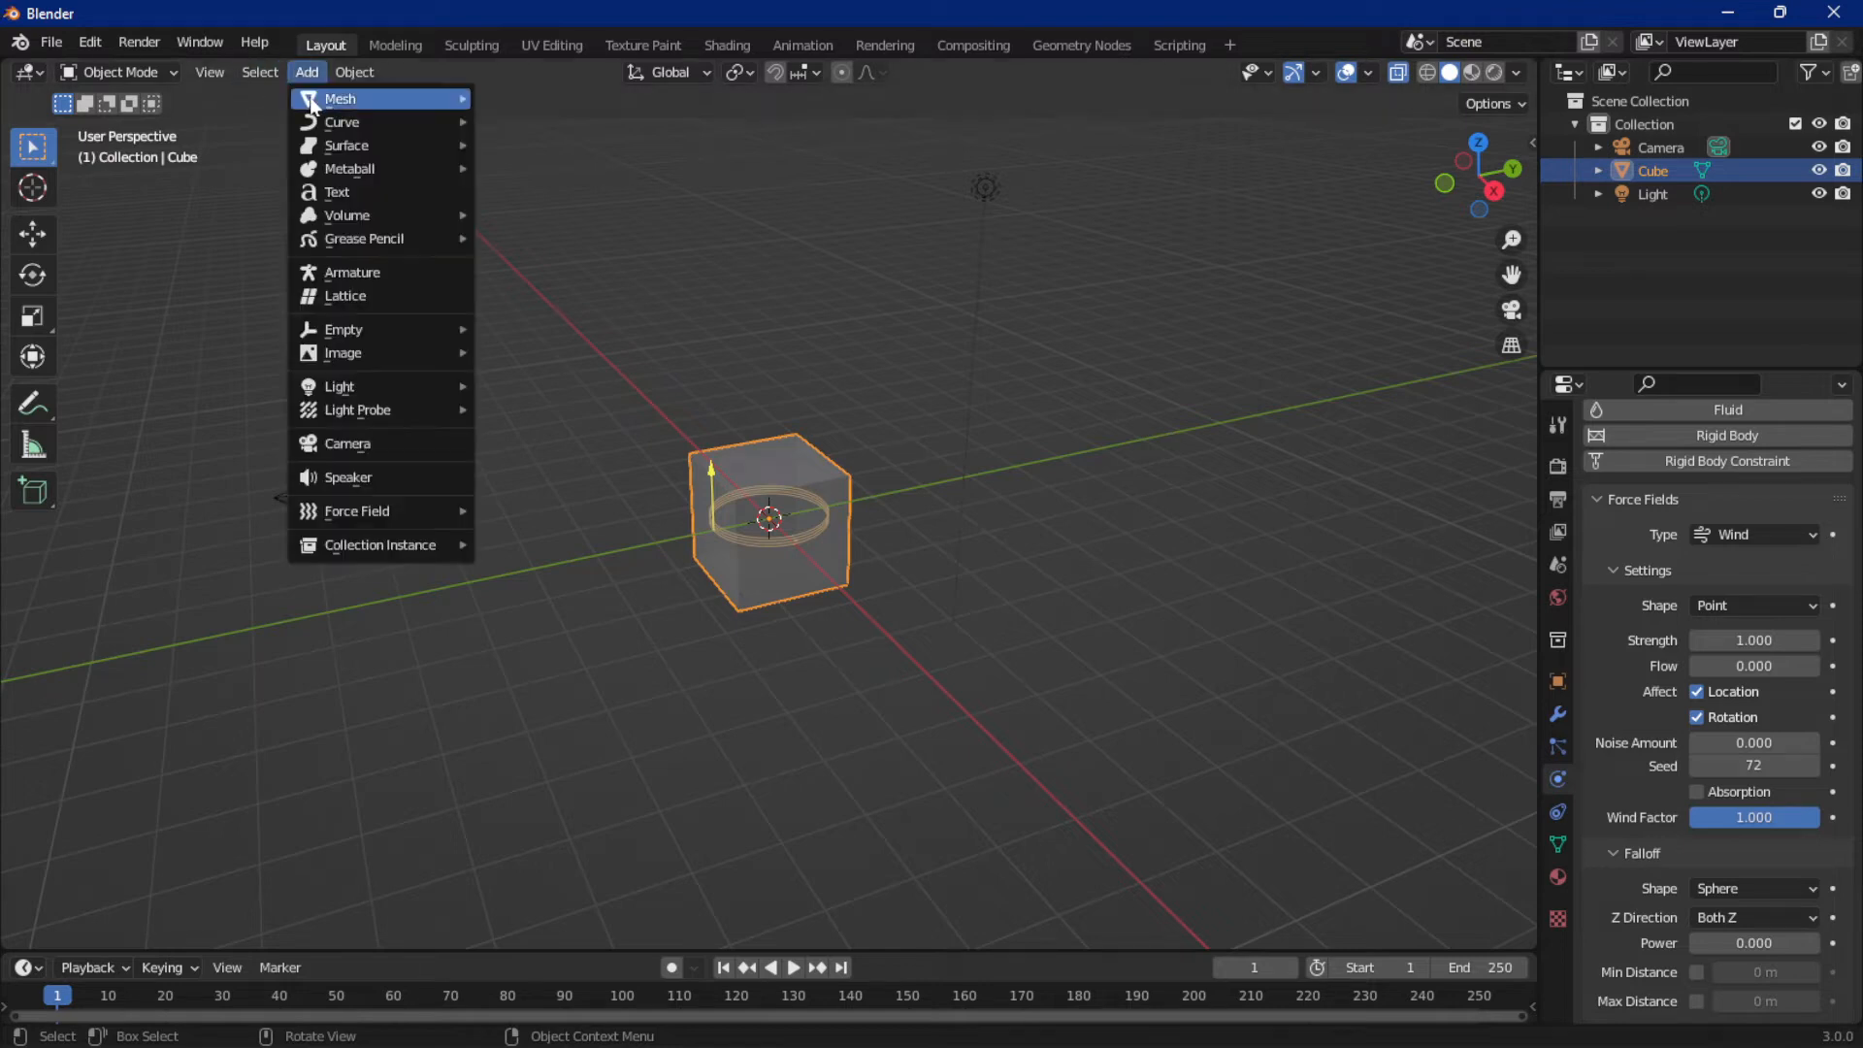
mouse_move(335, 95)
left_click(498, 101)
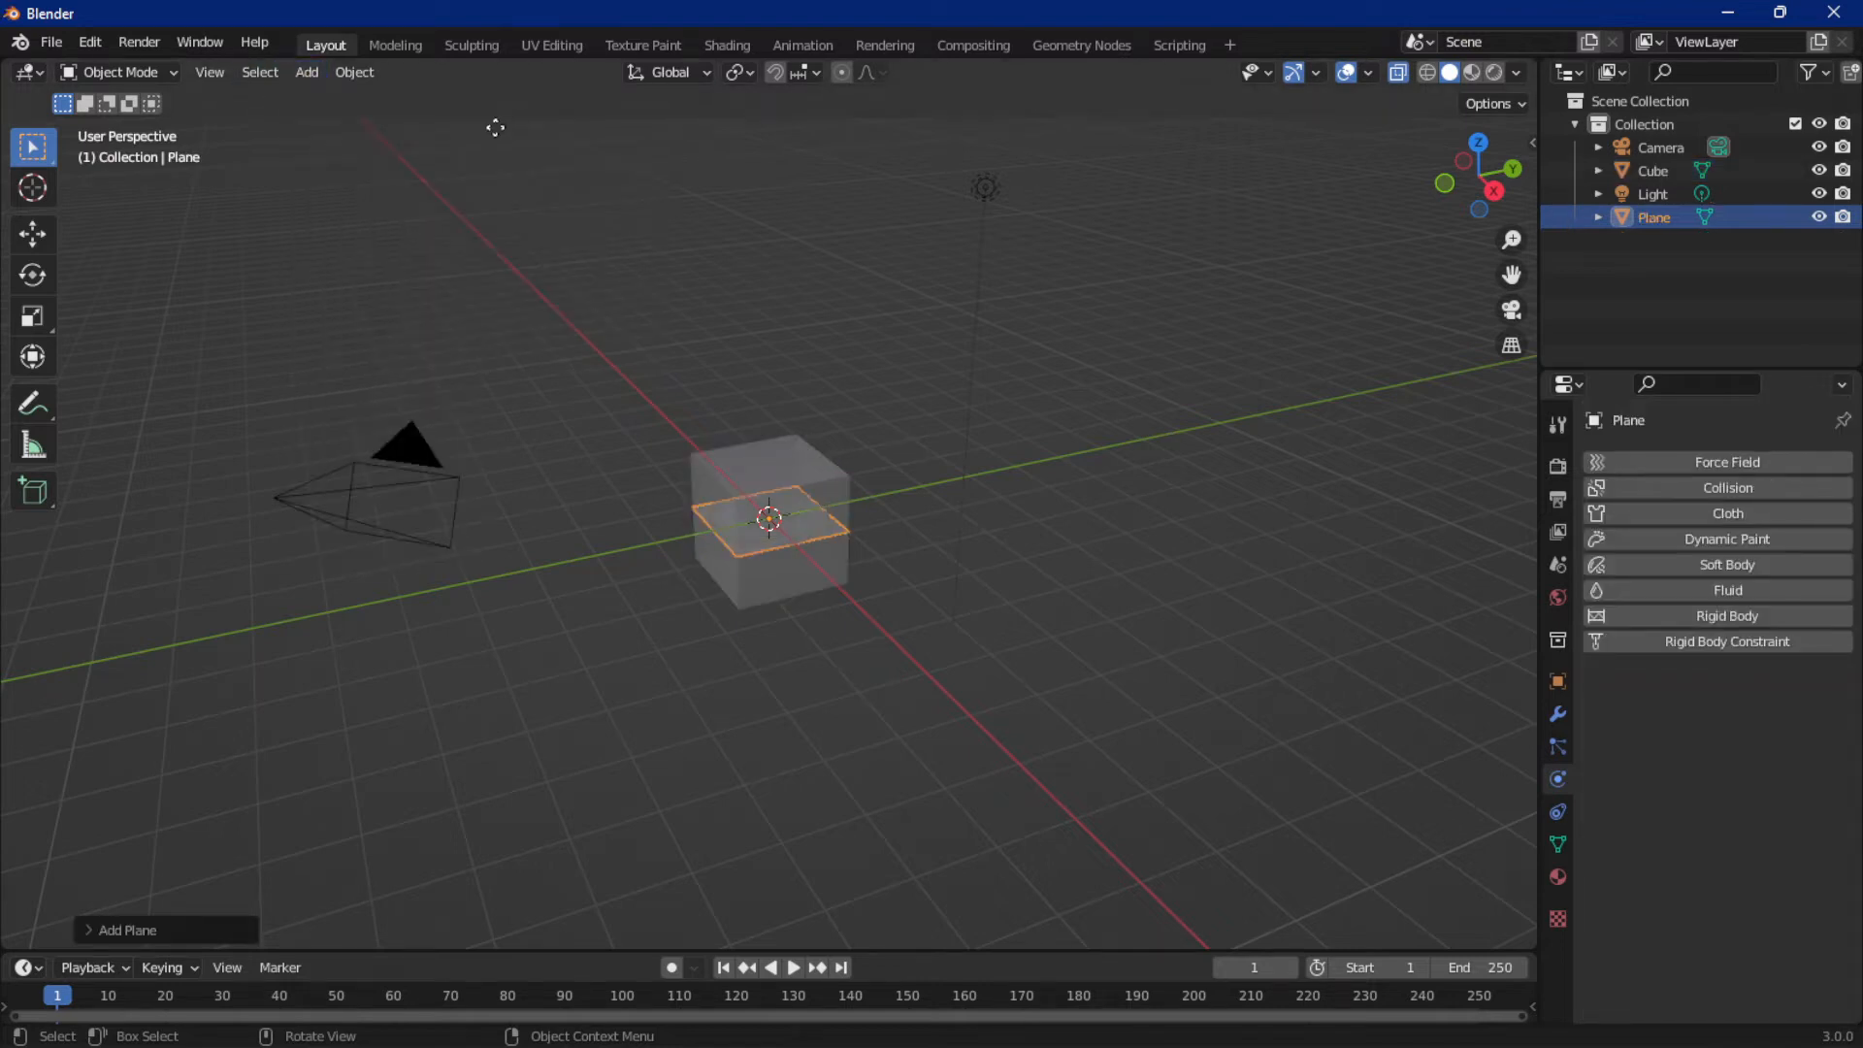
key("g")
key("y")
left_click(777, 121)
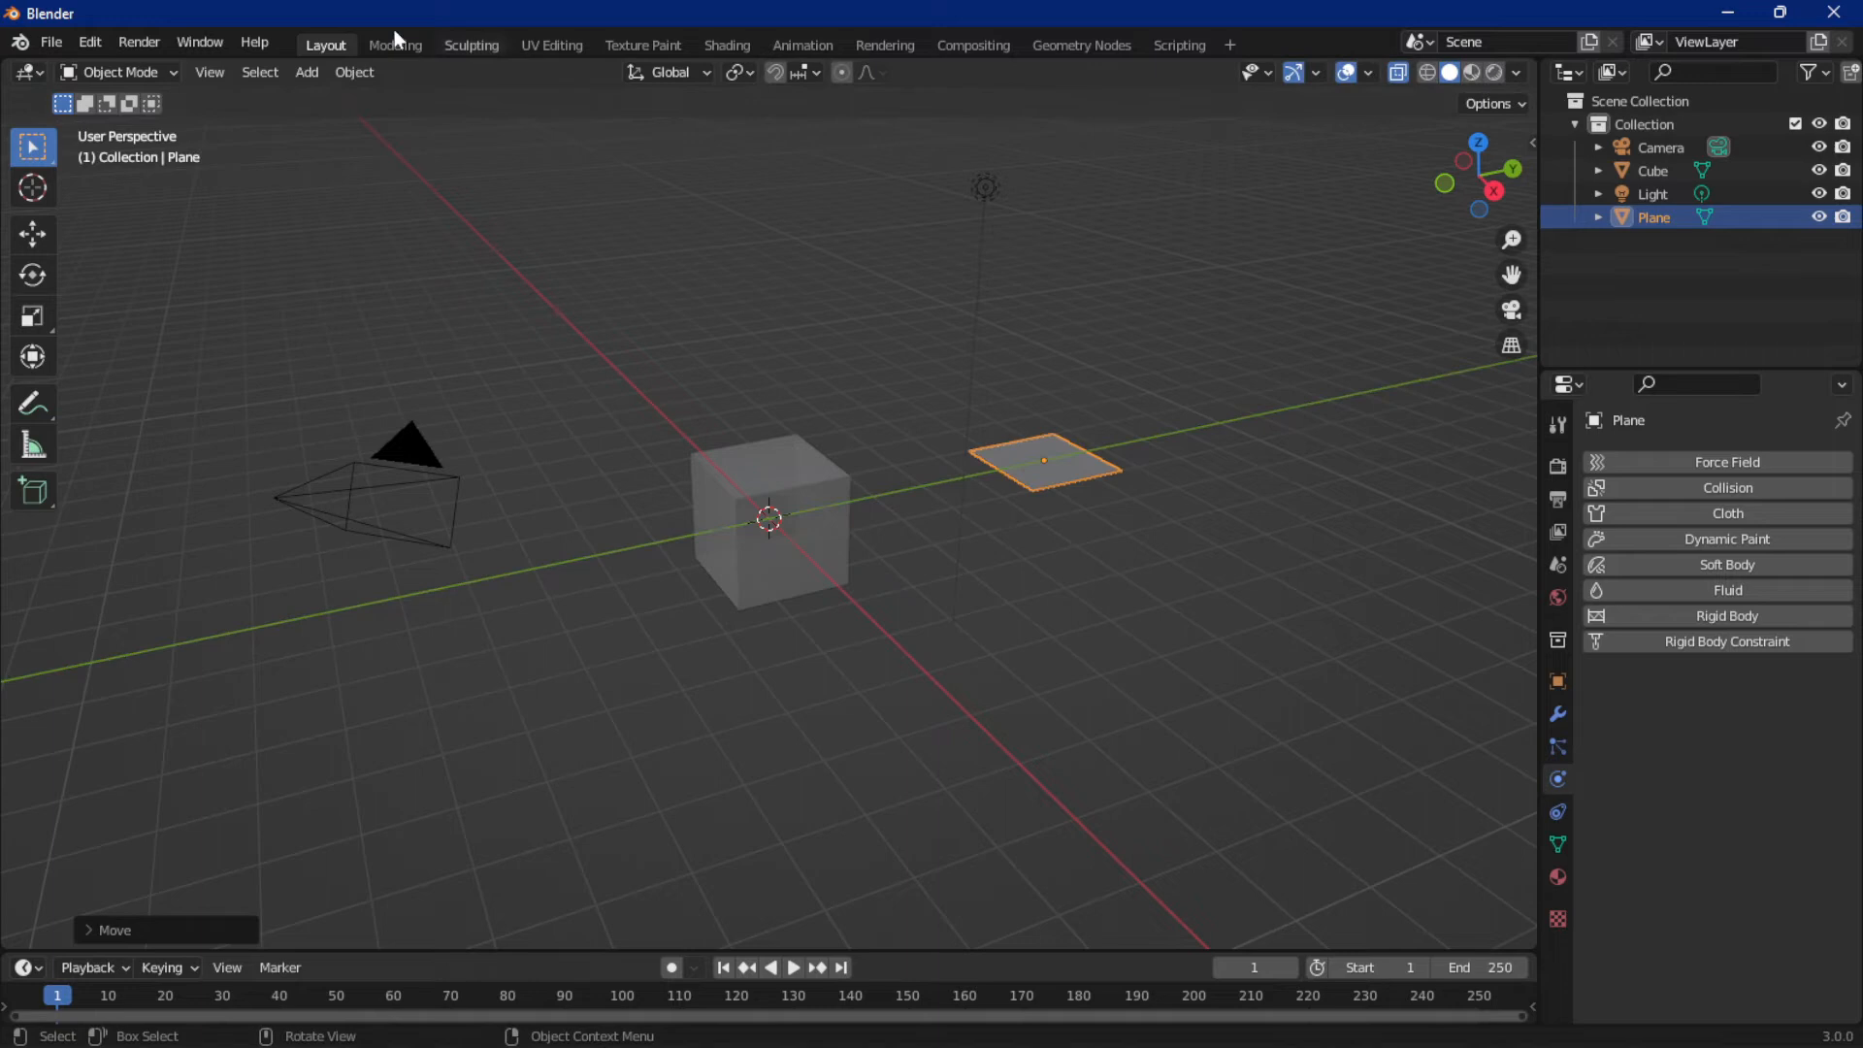
Add a second cube and move it about 5.6 m along the negative Y axis
left_click(308, 74)
mouse_move(335, 95)
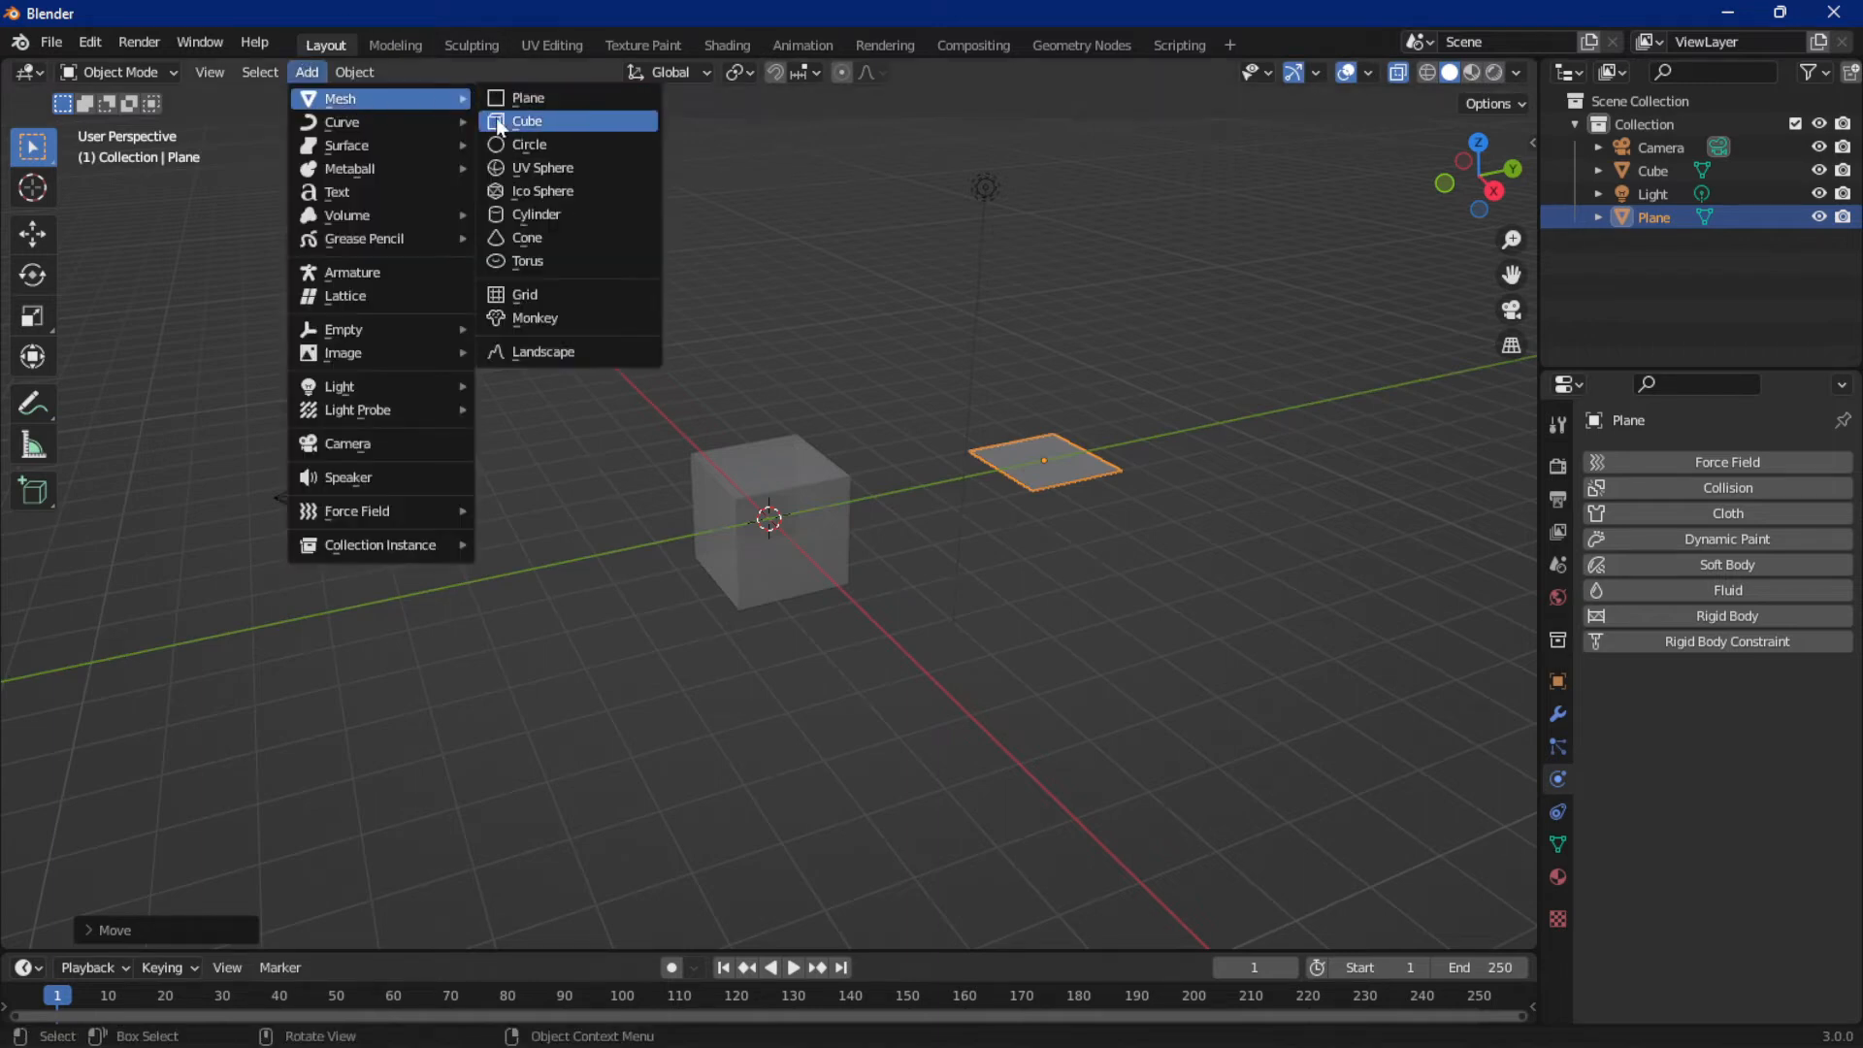
left_click(497, 118)
key("g")
key("y")
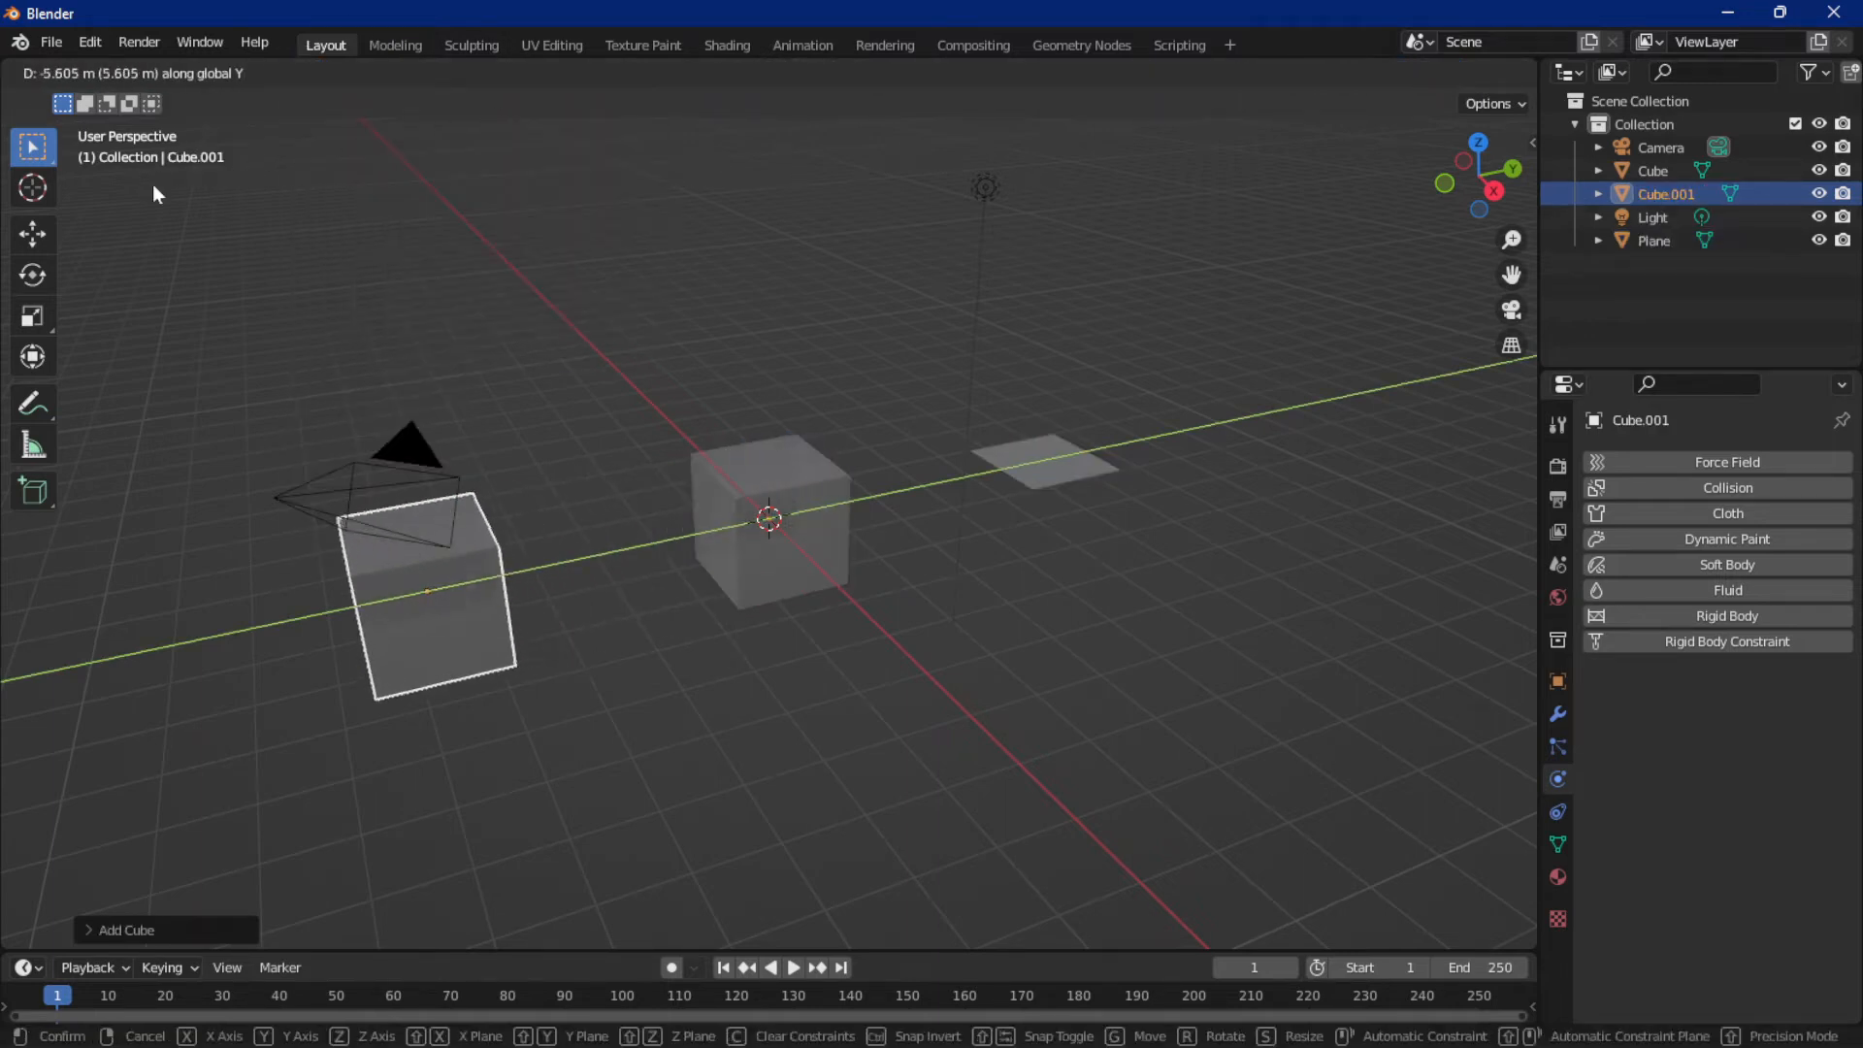
left_click(279, 402)
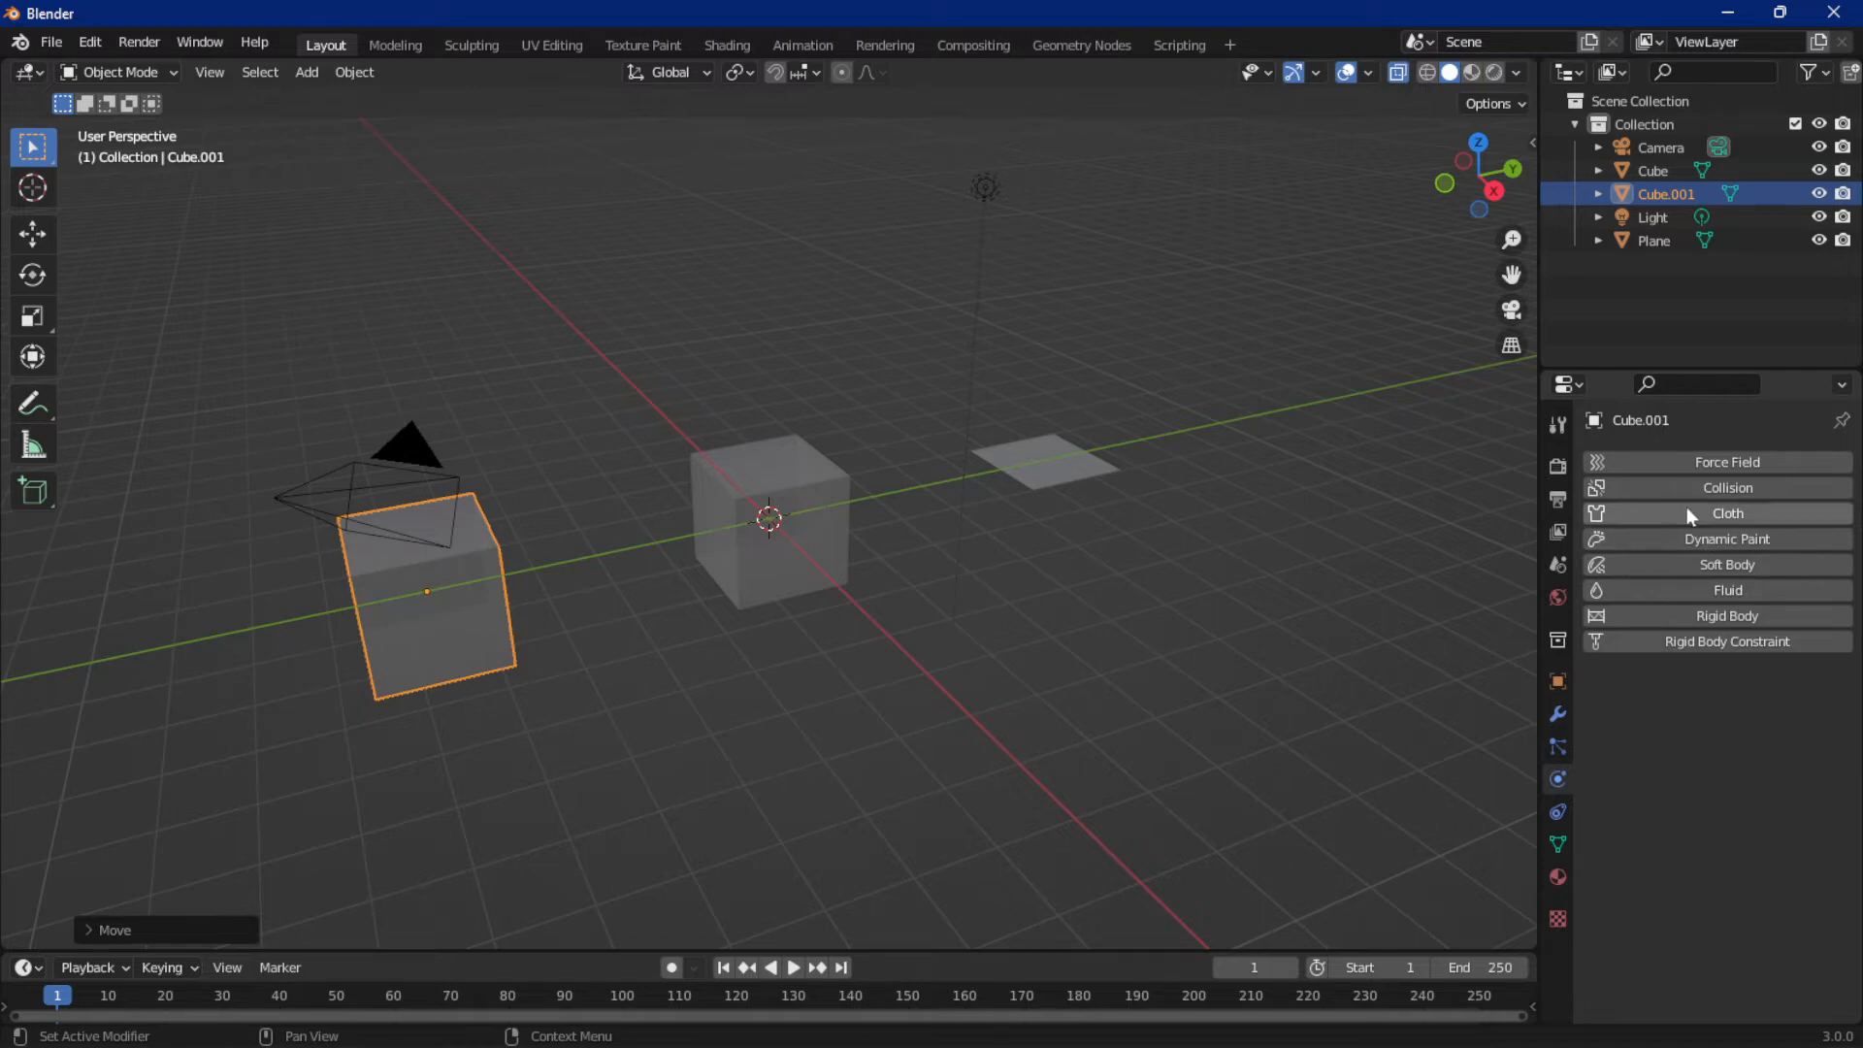
Make the second cube and the plane active rigid bodies, and play the simulation briefly as a check
left_click(1649, 616)
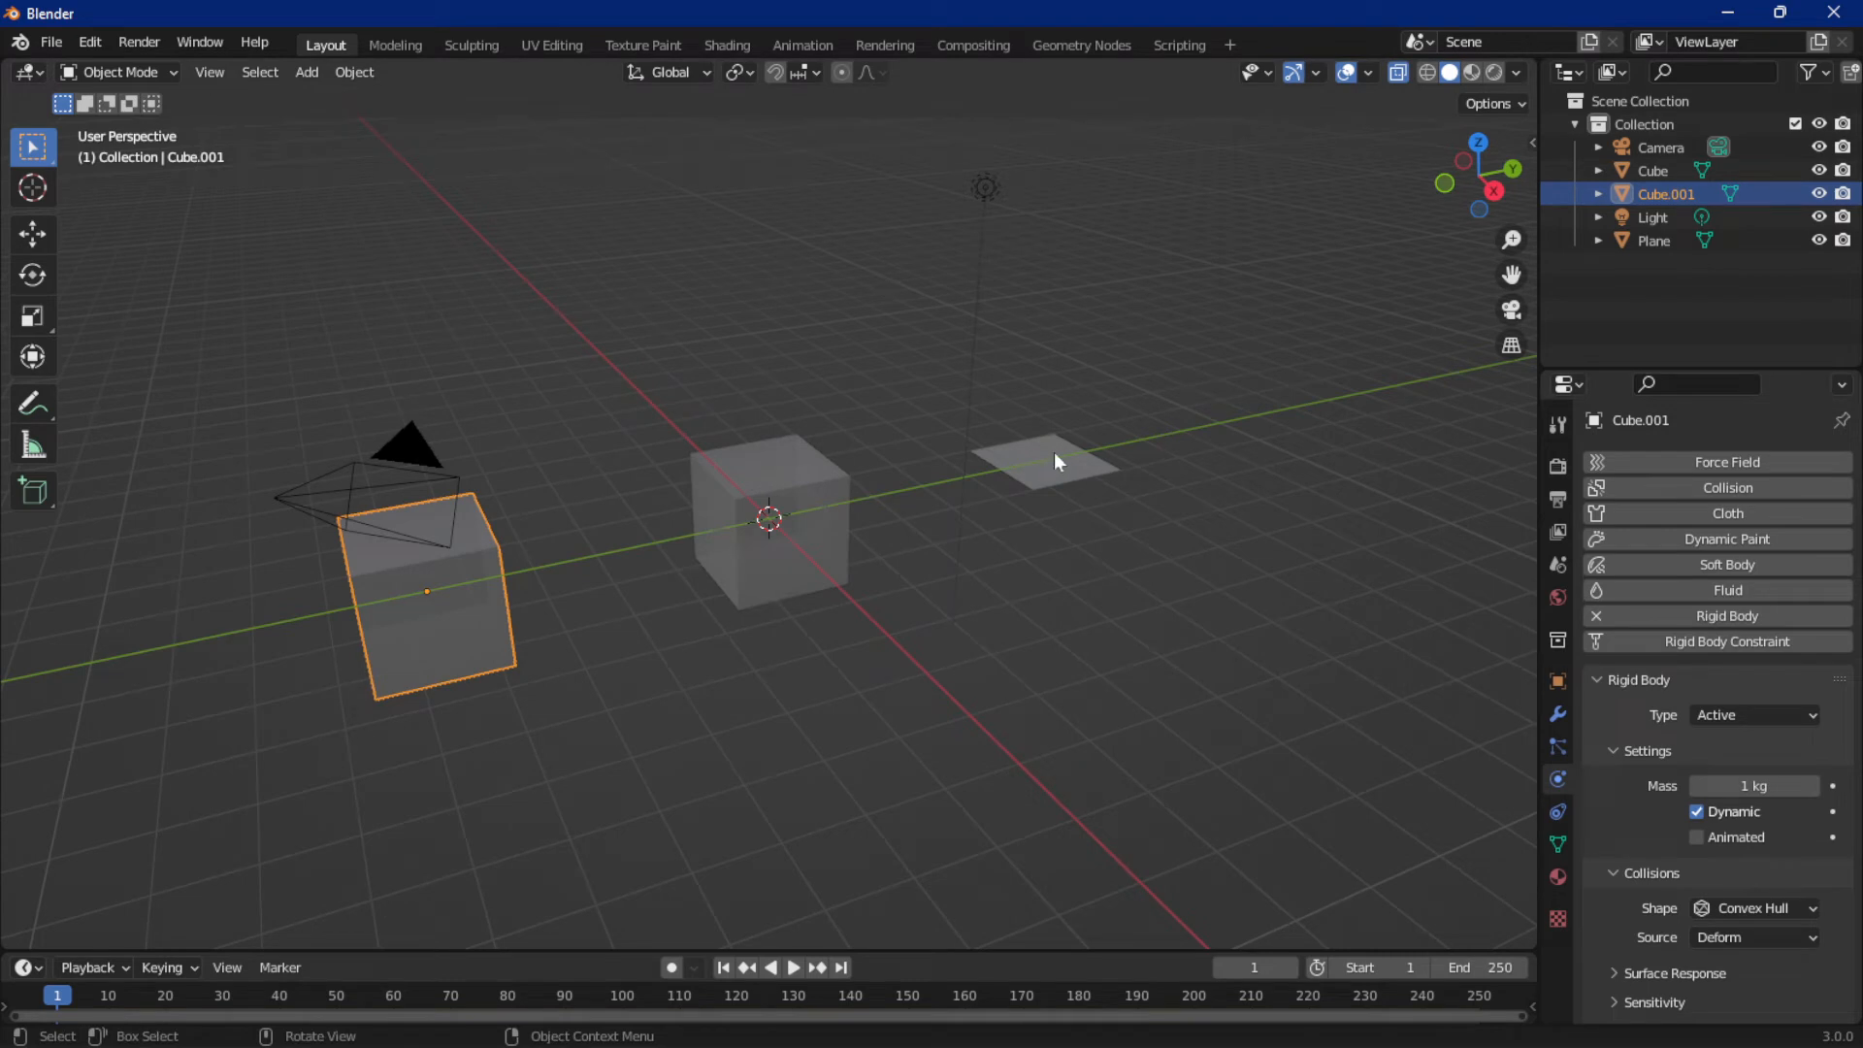
left_click(1052, 453)
left_click(1636, 618)
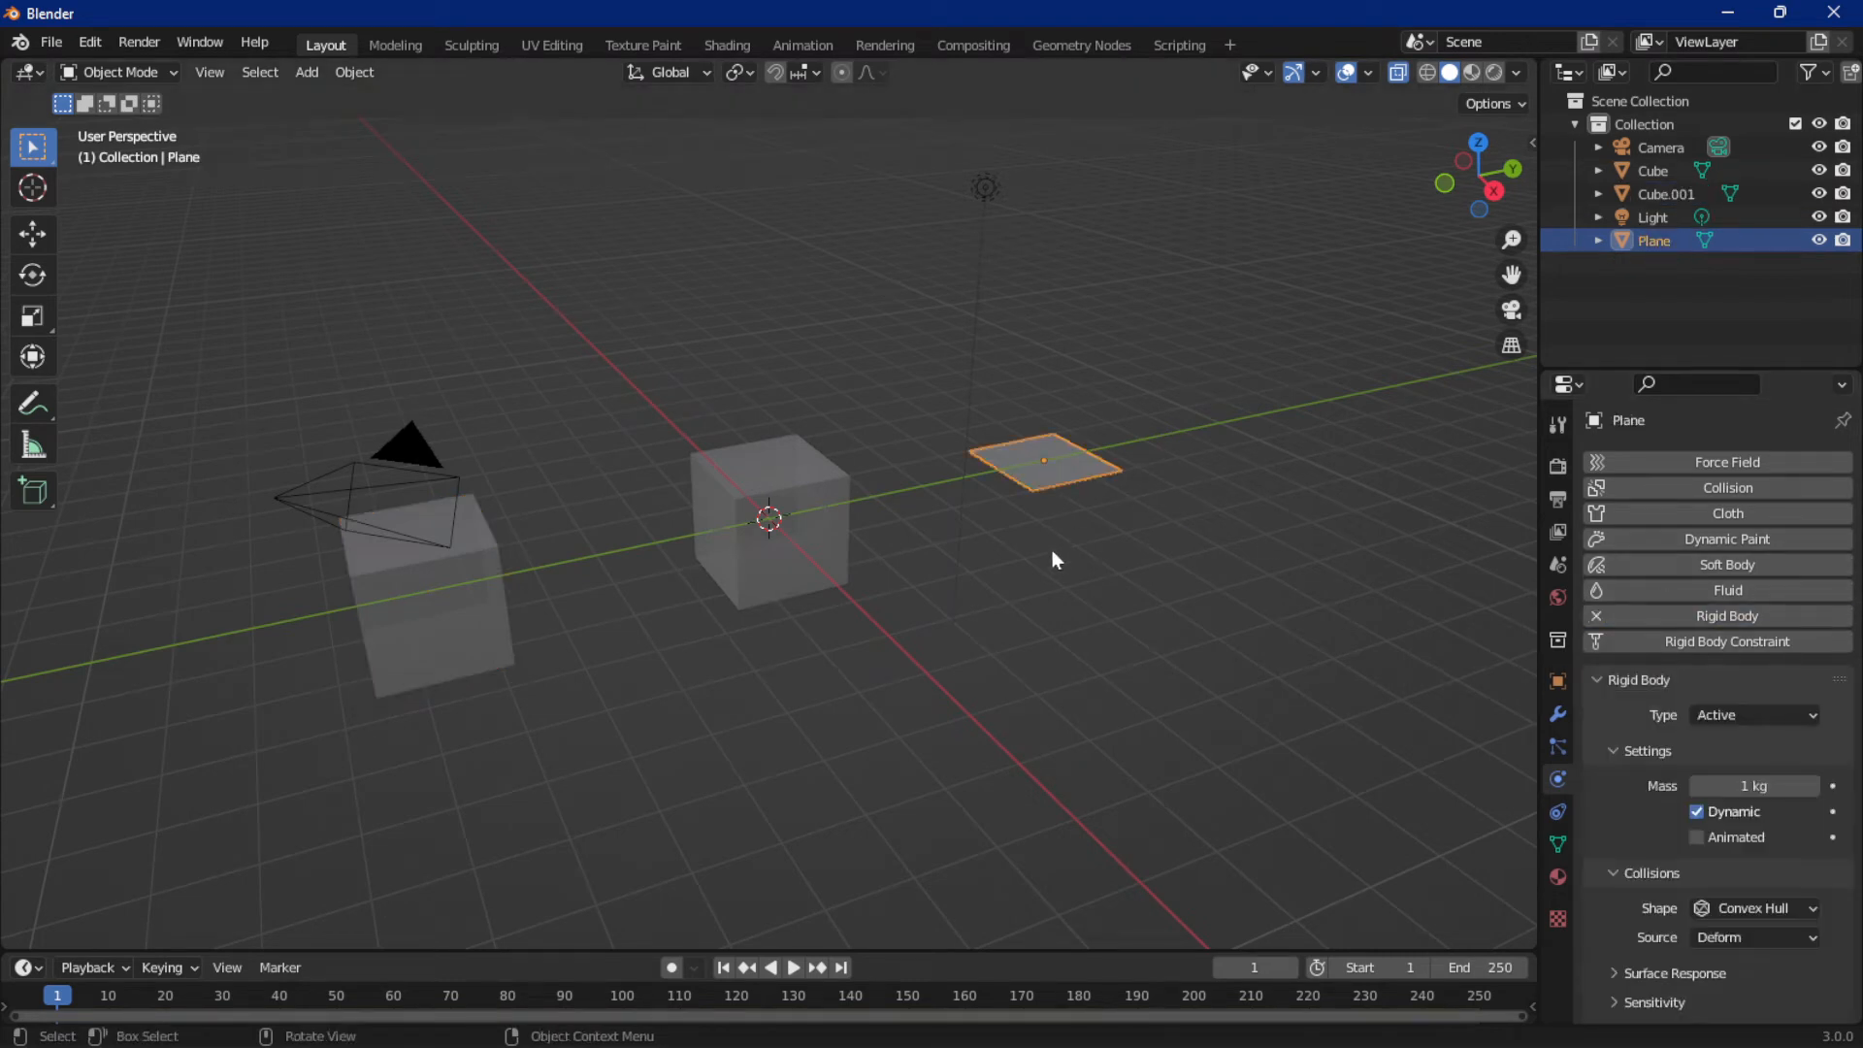
key("space")
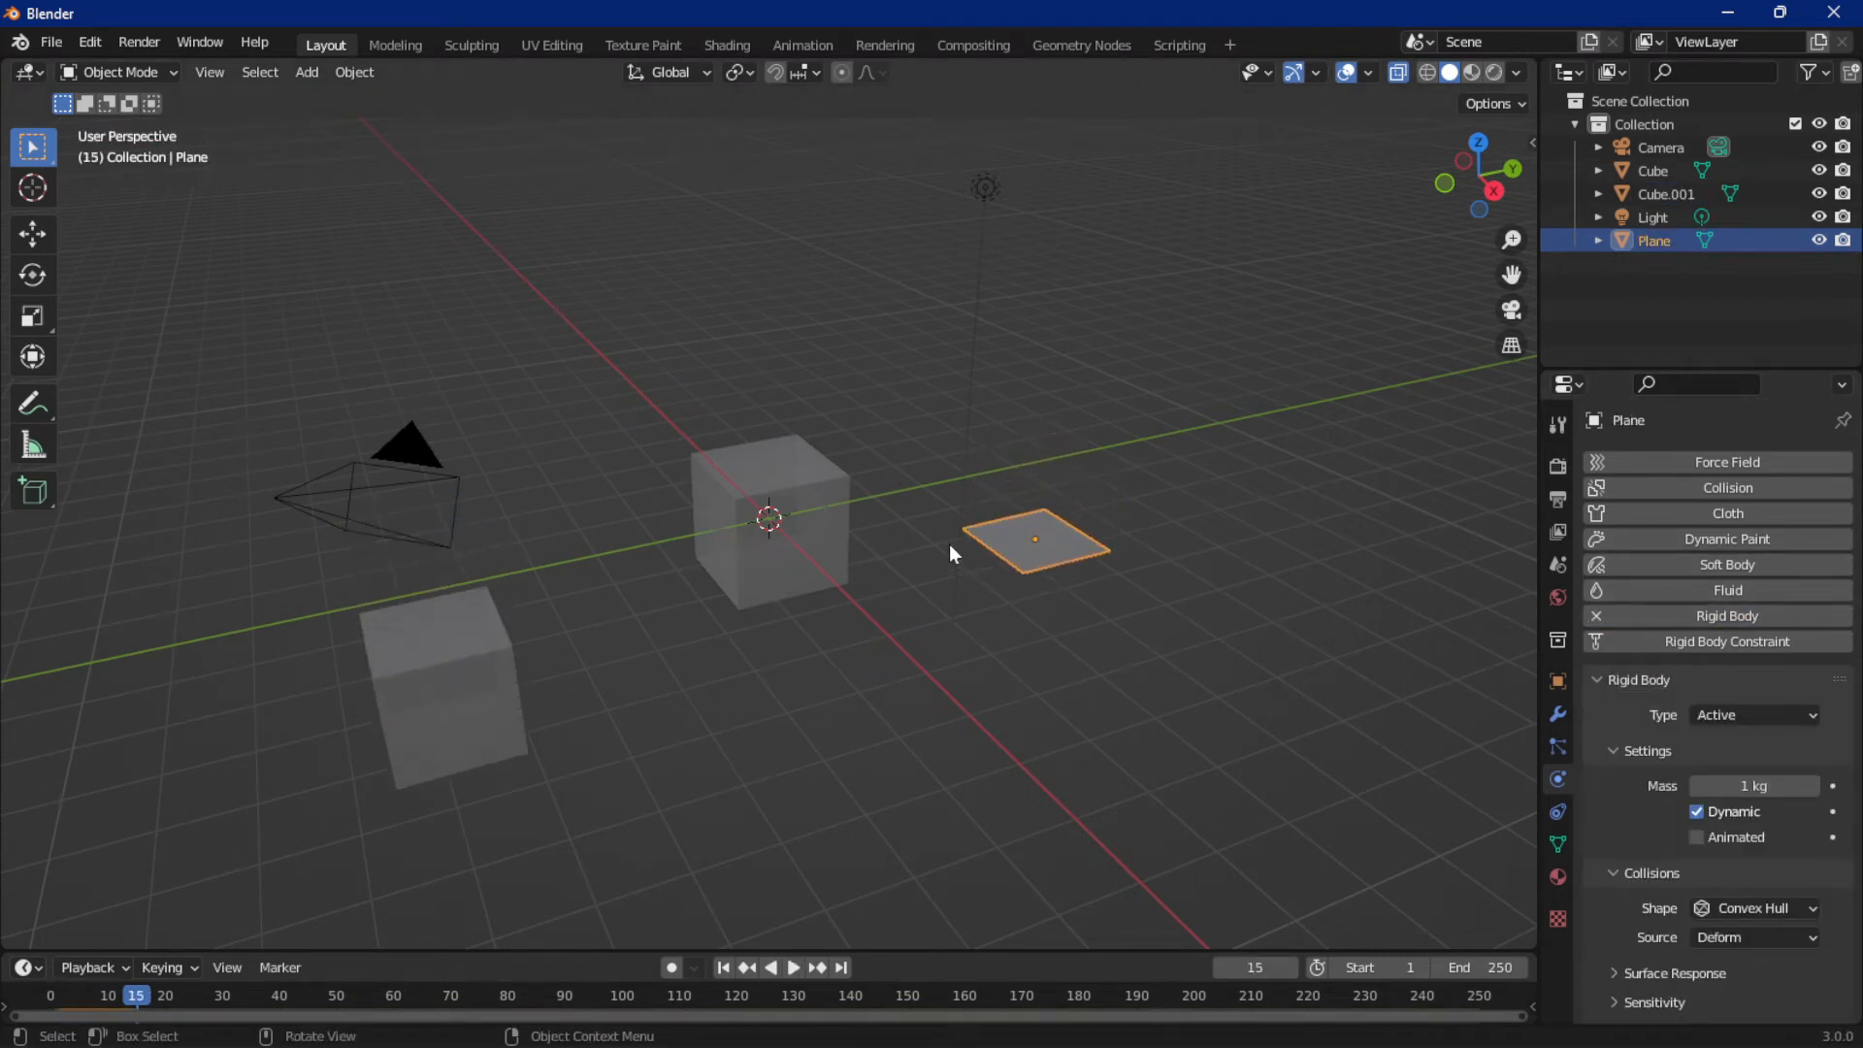
key("Escape")
Set the wind strength on the centre cube to 1000 and play the simulation
left_click(763, 522)
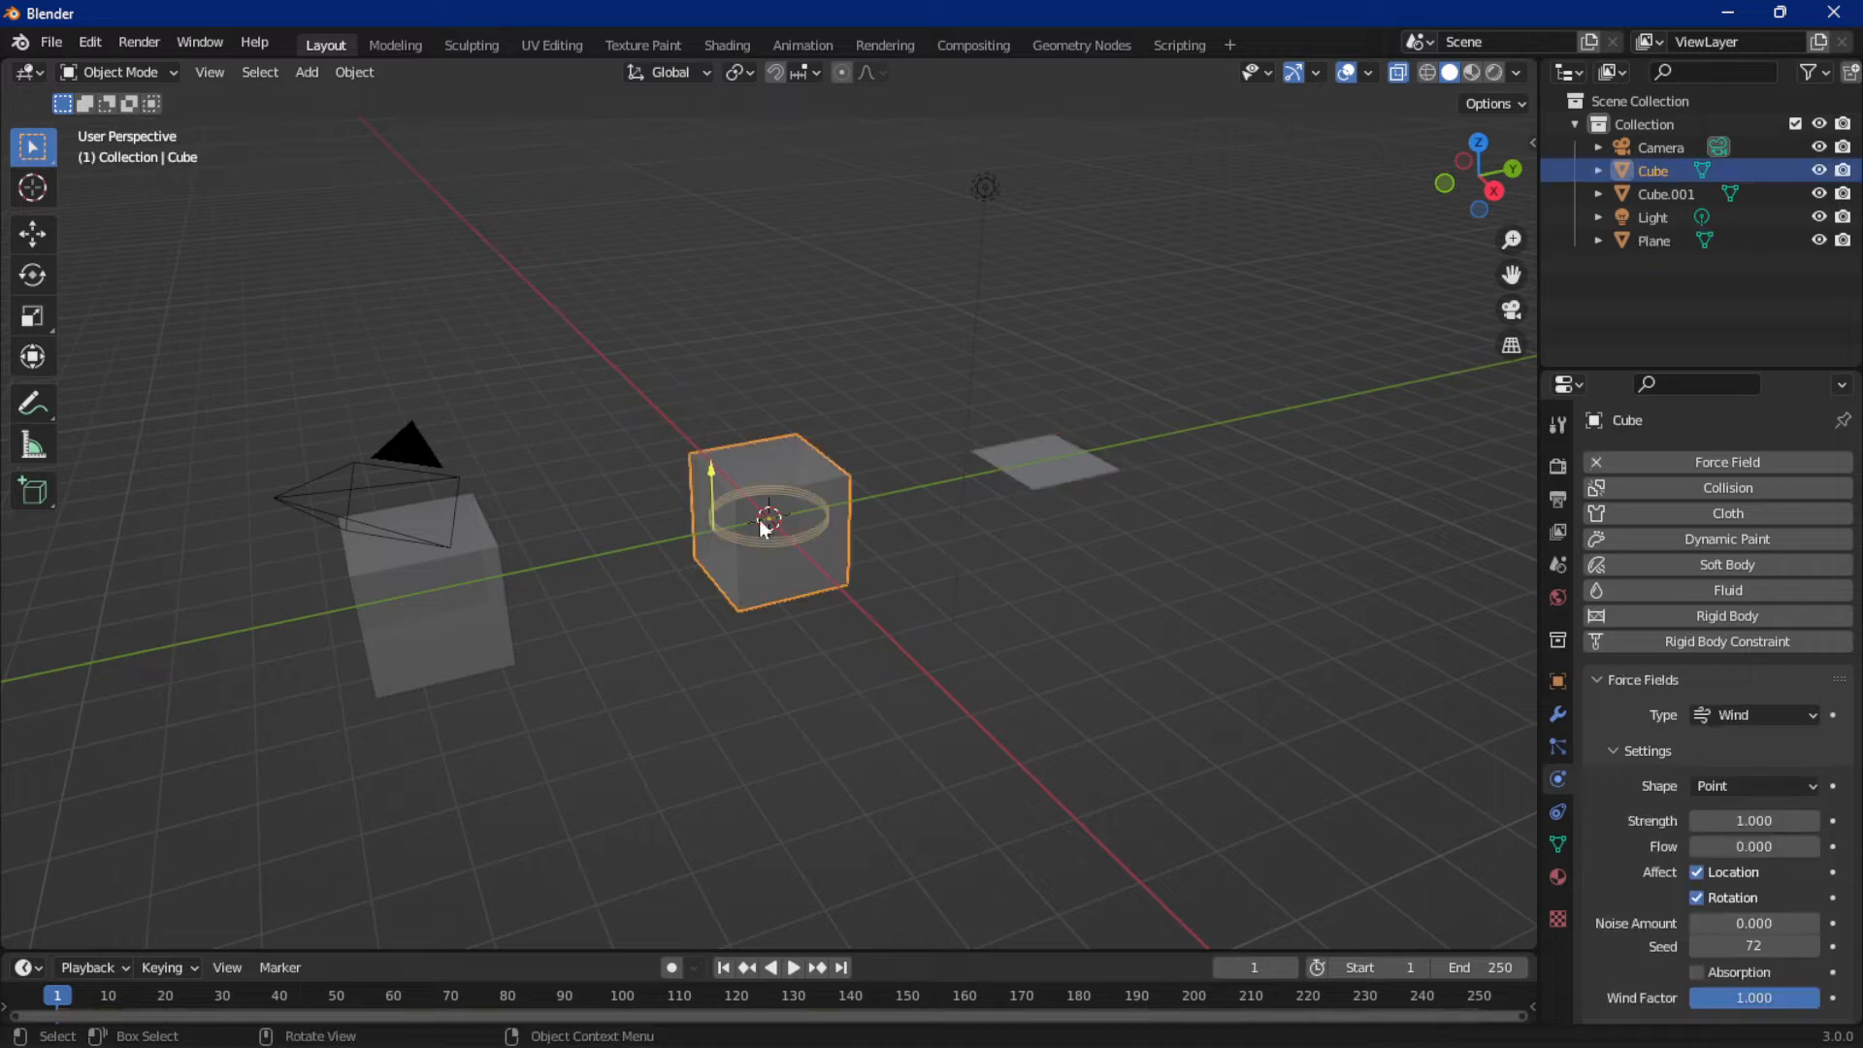
left_click(1753, 820)
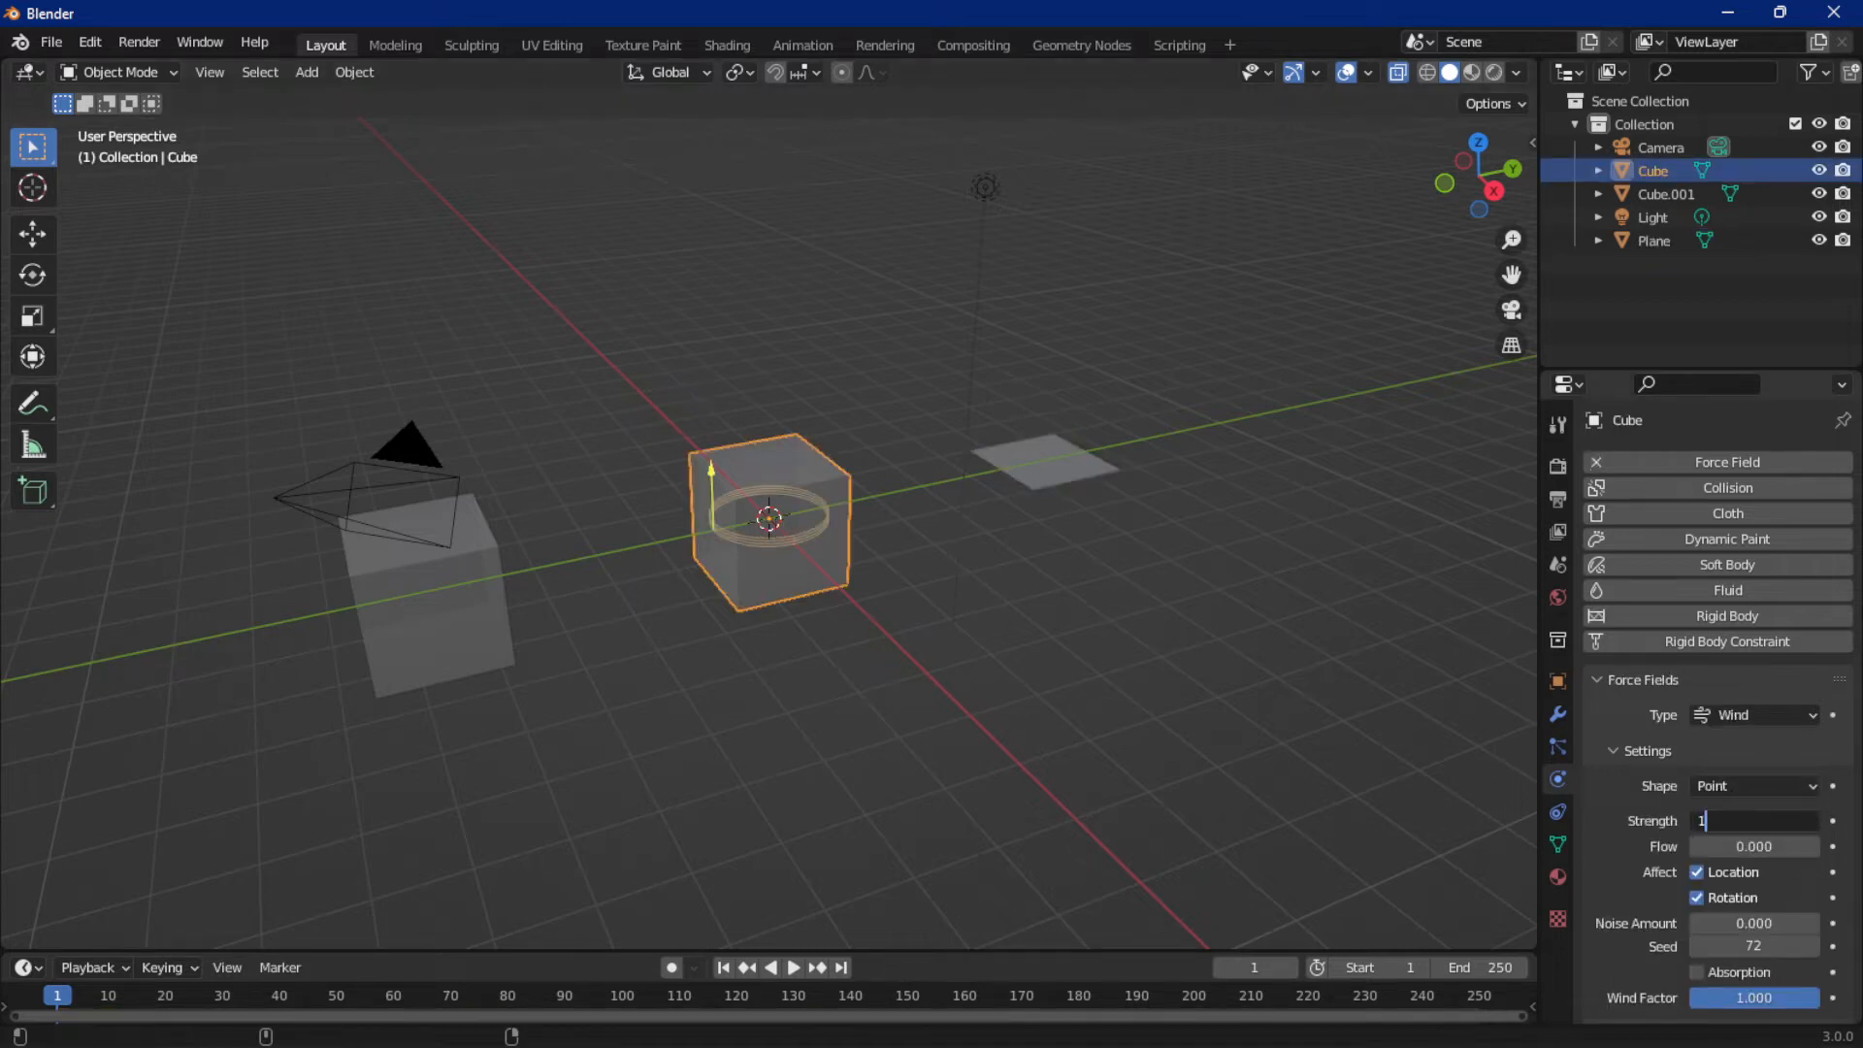
type("1000")
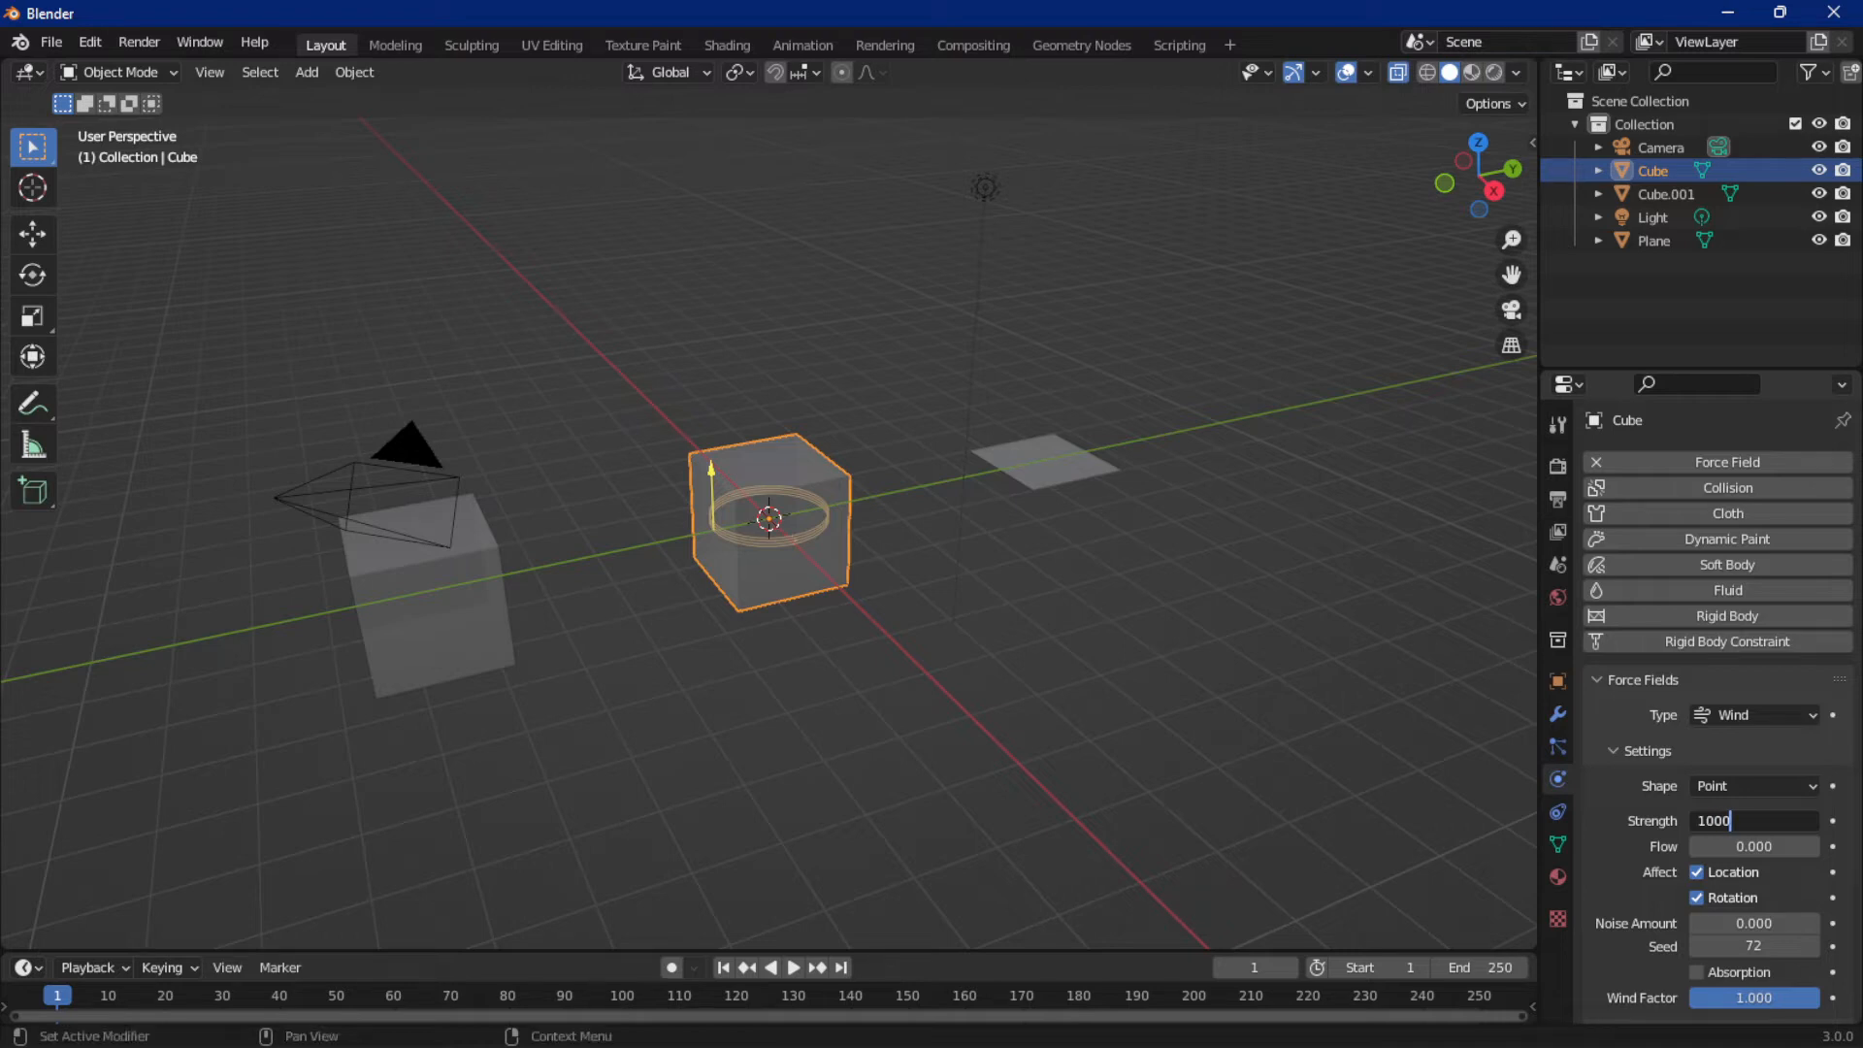
key("Return")
key("space")
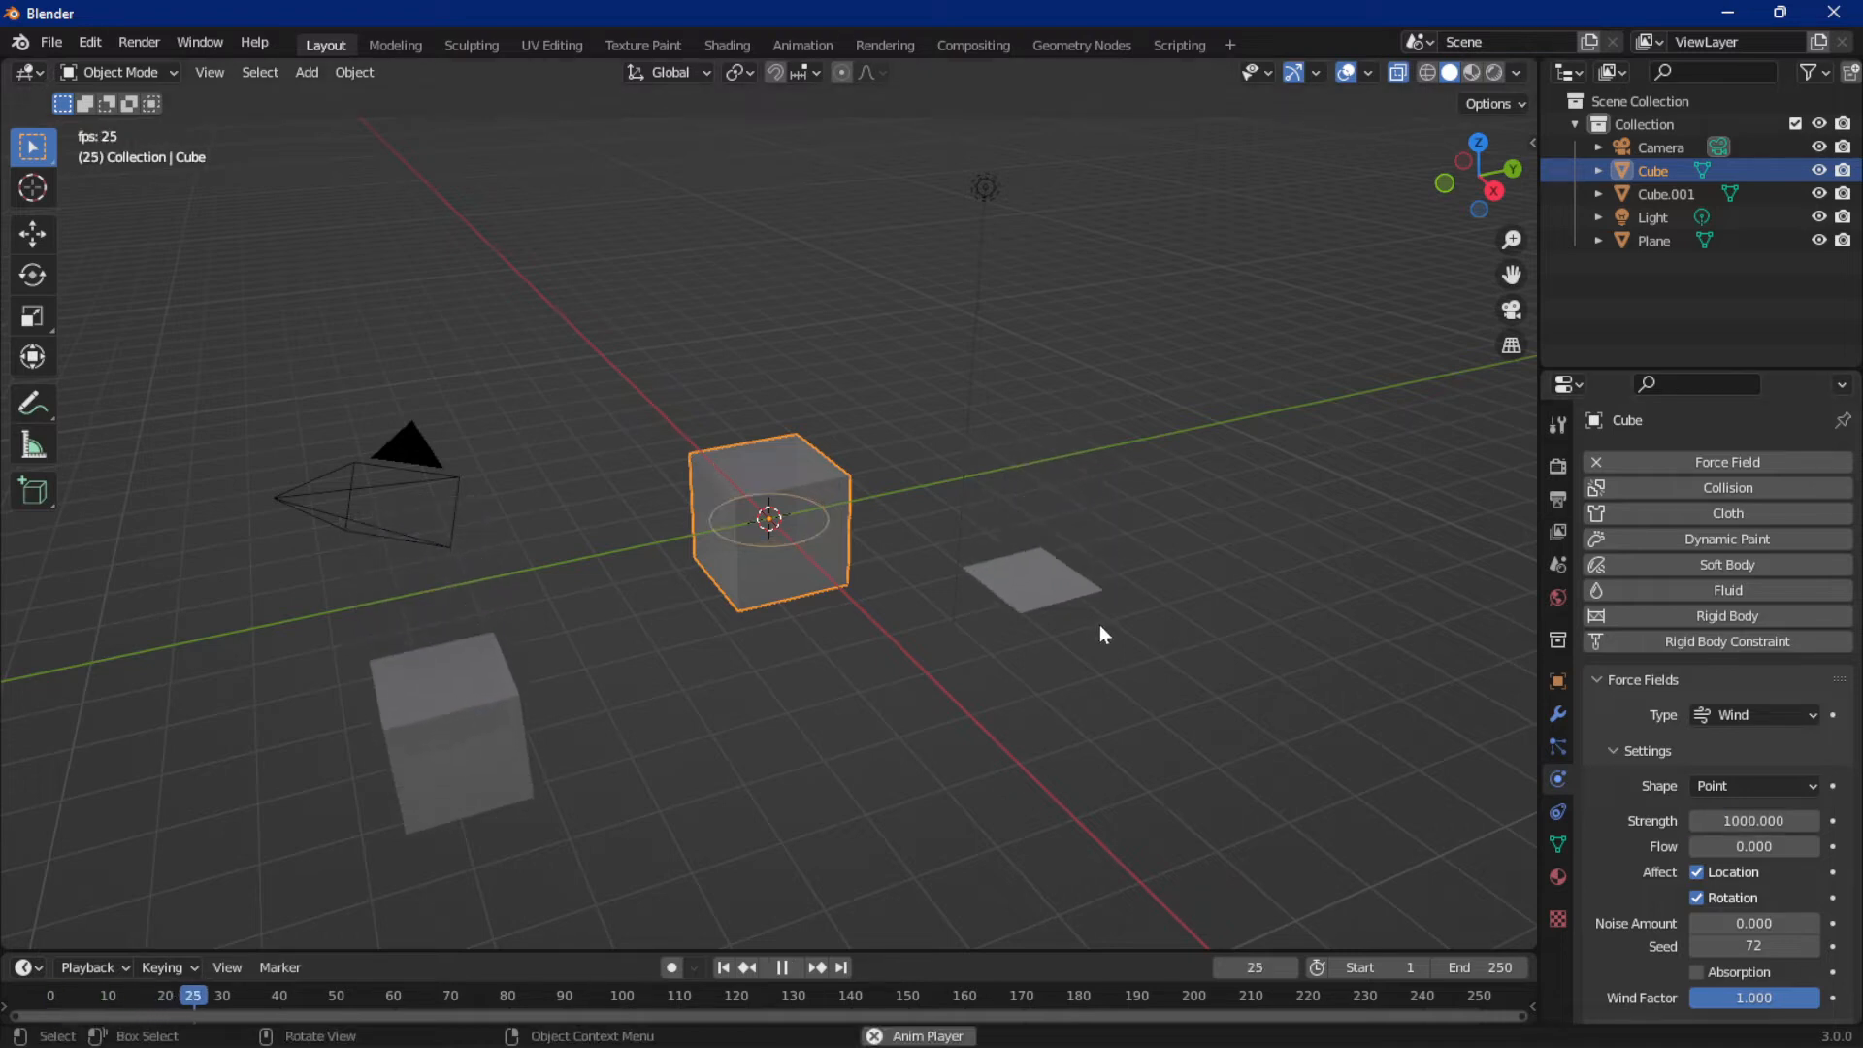
key("Escape")
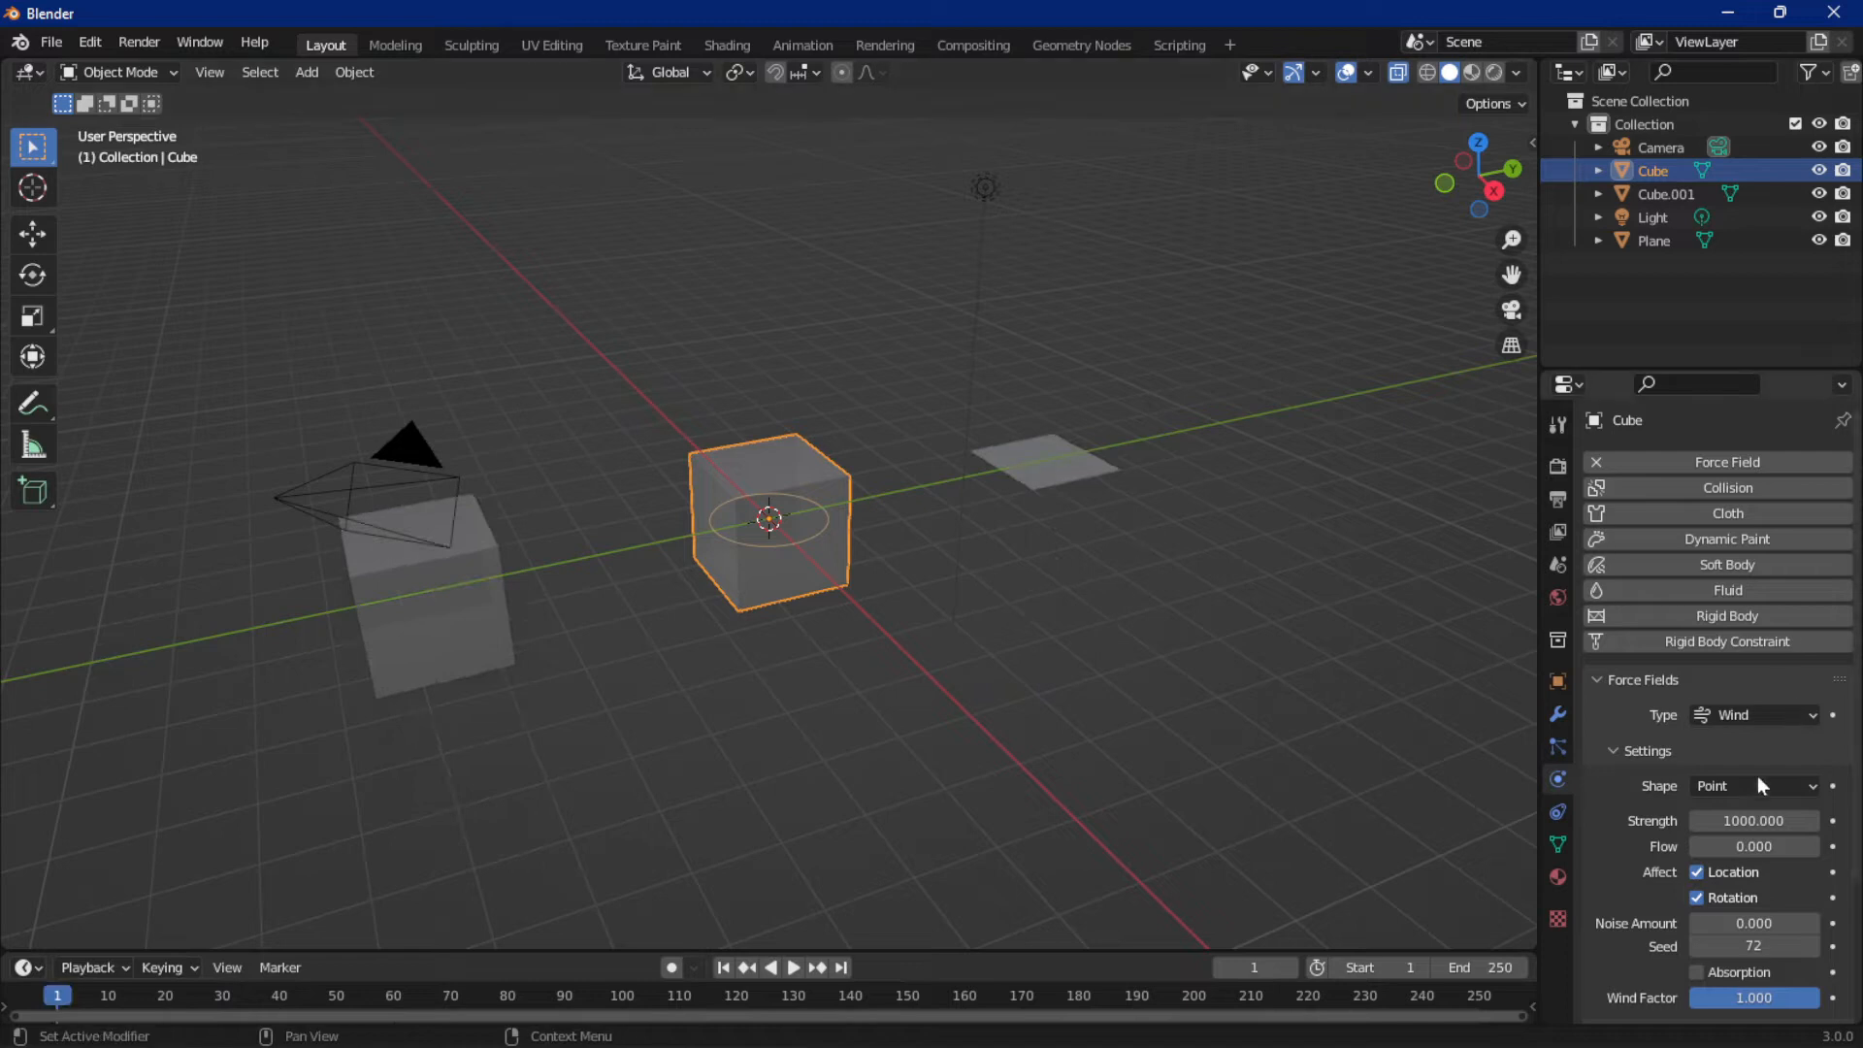
Raise the centre cube's wind strength to 2300 and test it in playback
left_click(1753, 821)
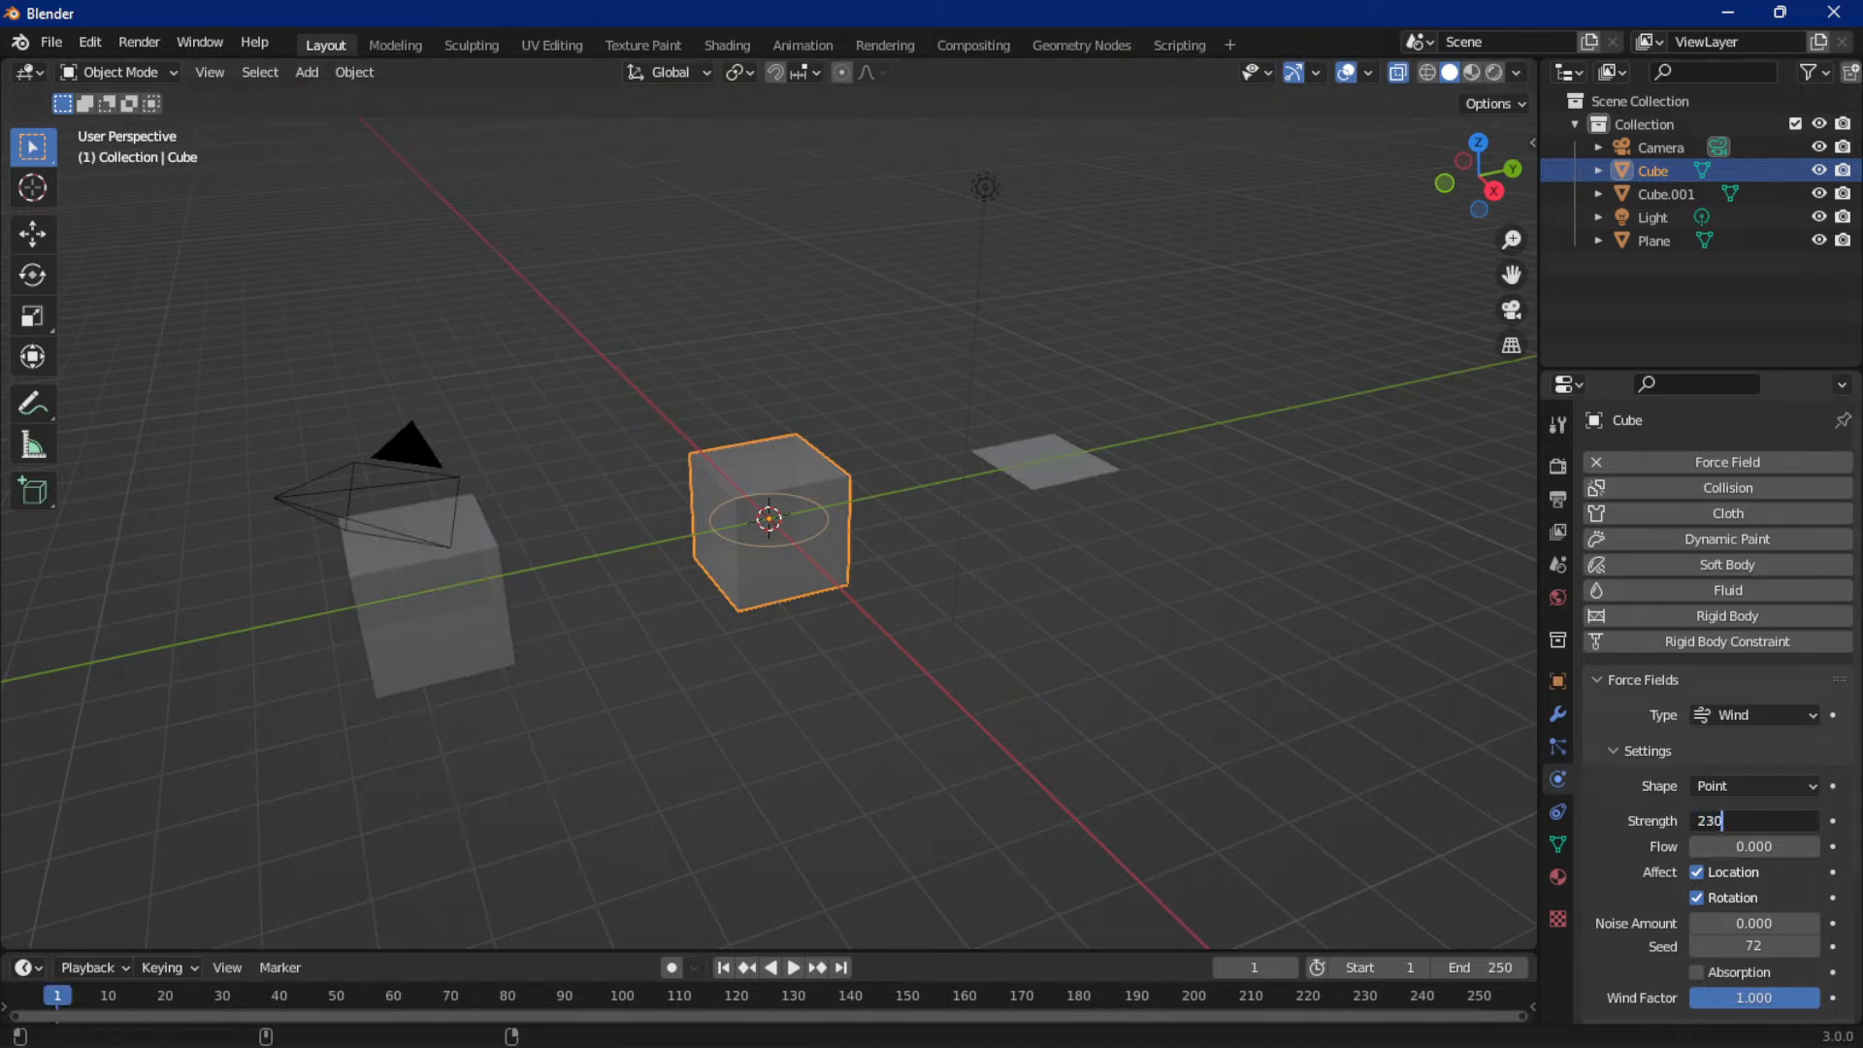
type("2300")
key("Return")
key("space")
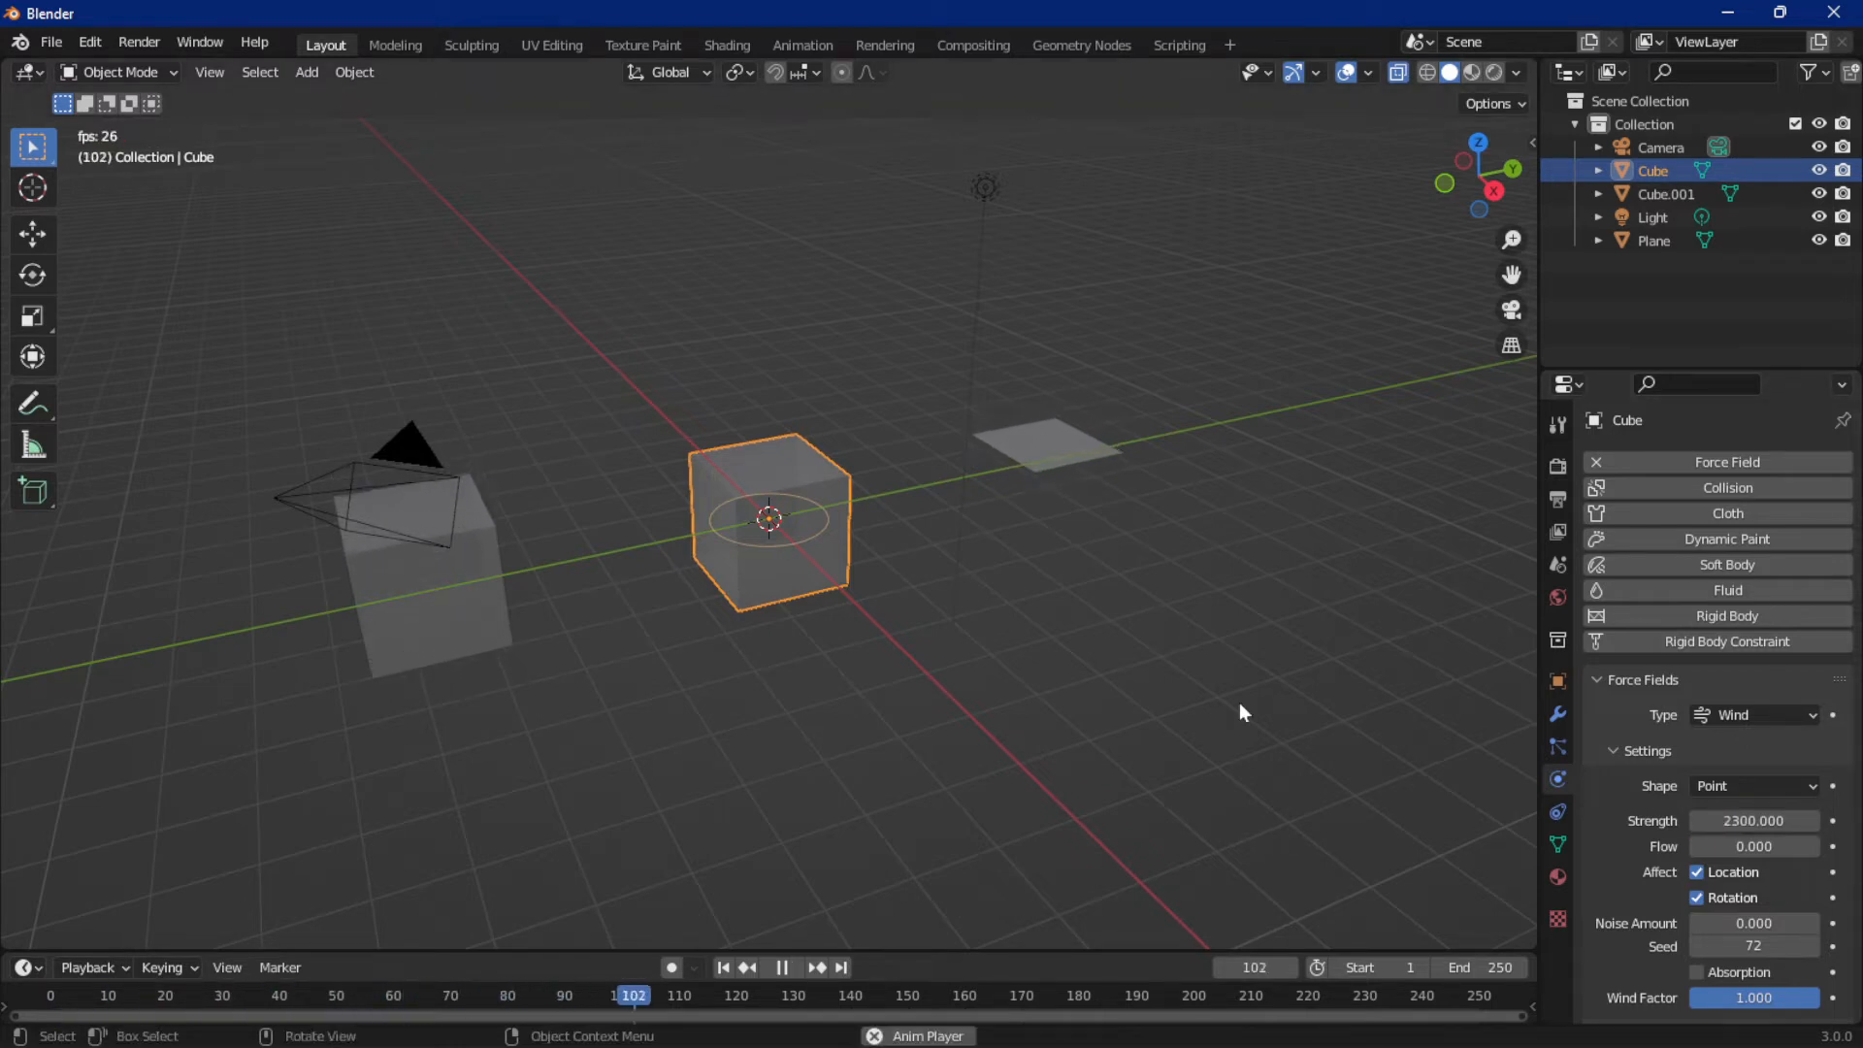
key("space")
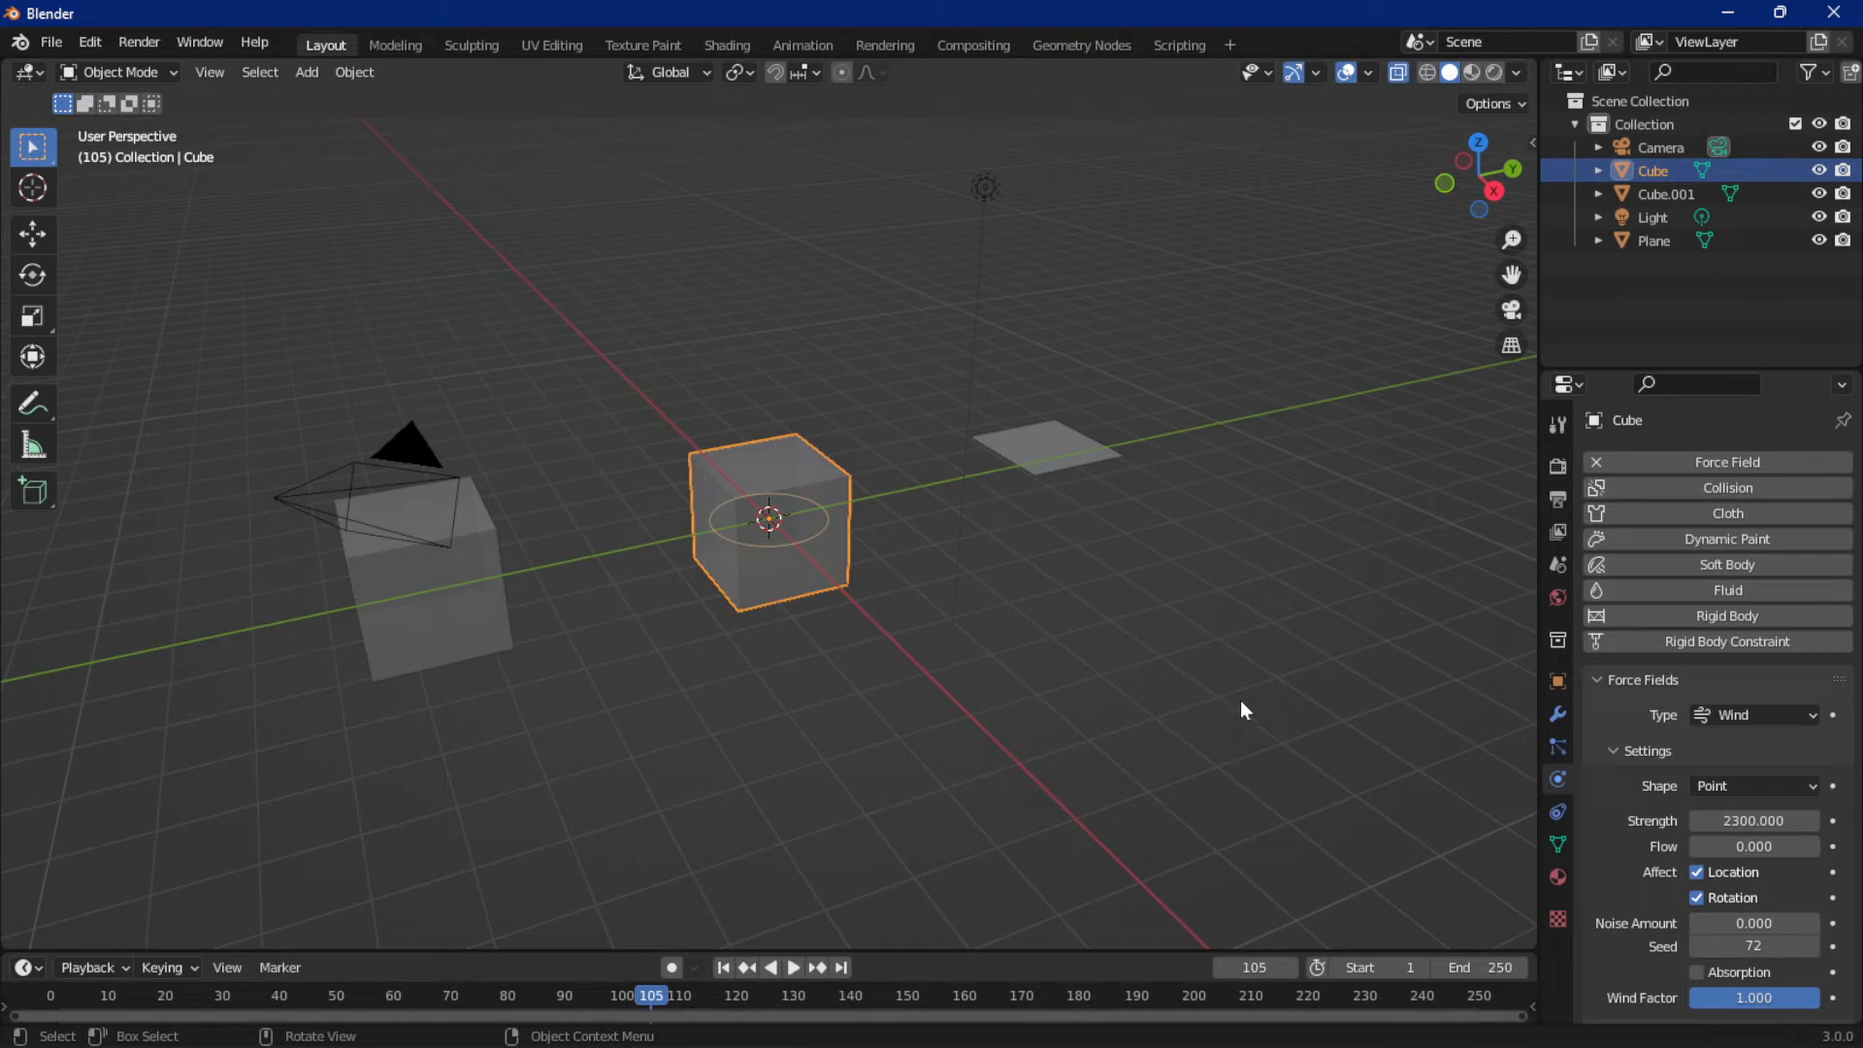
Set the centre cube's wind strength to 2500 and replay the simulation from the first frame
left_click(1723, 818)
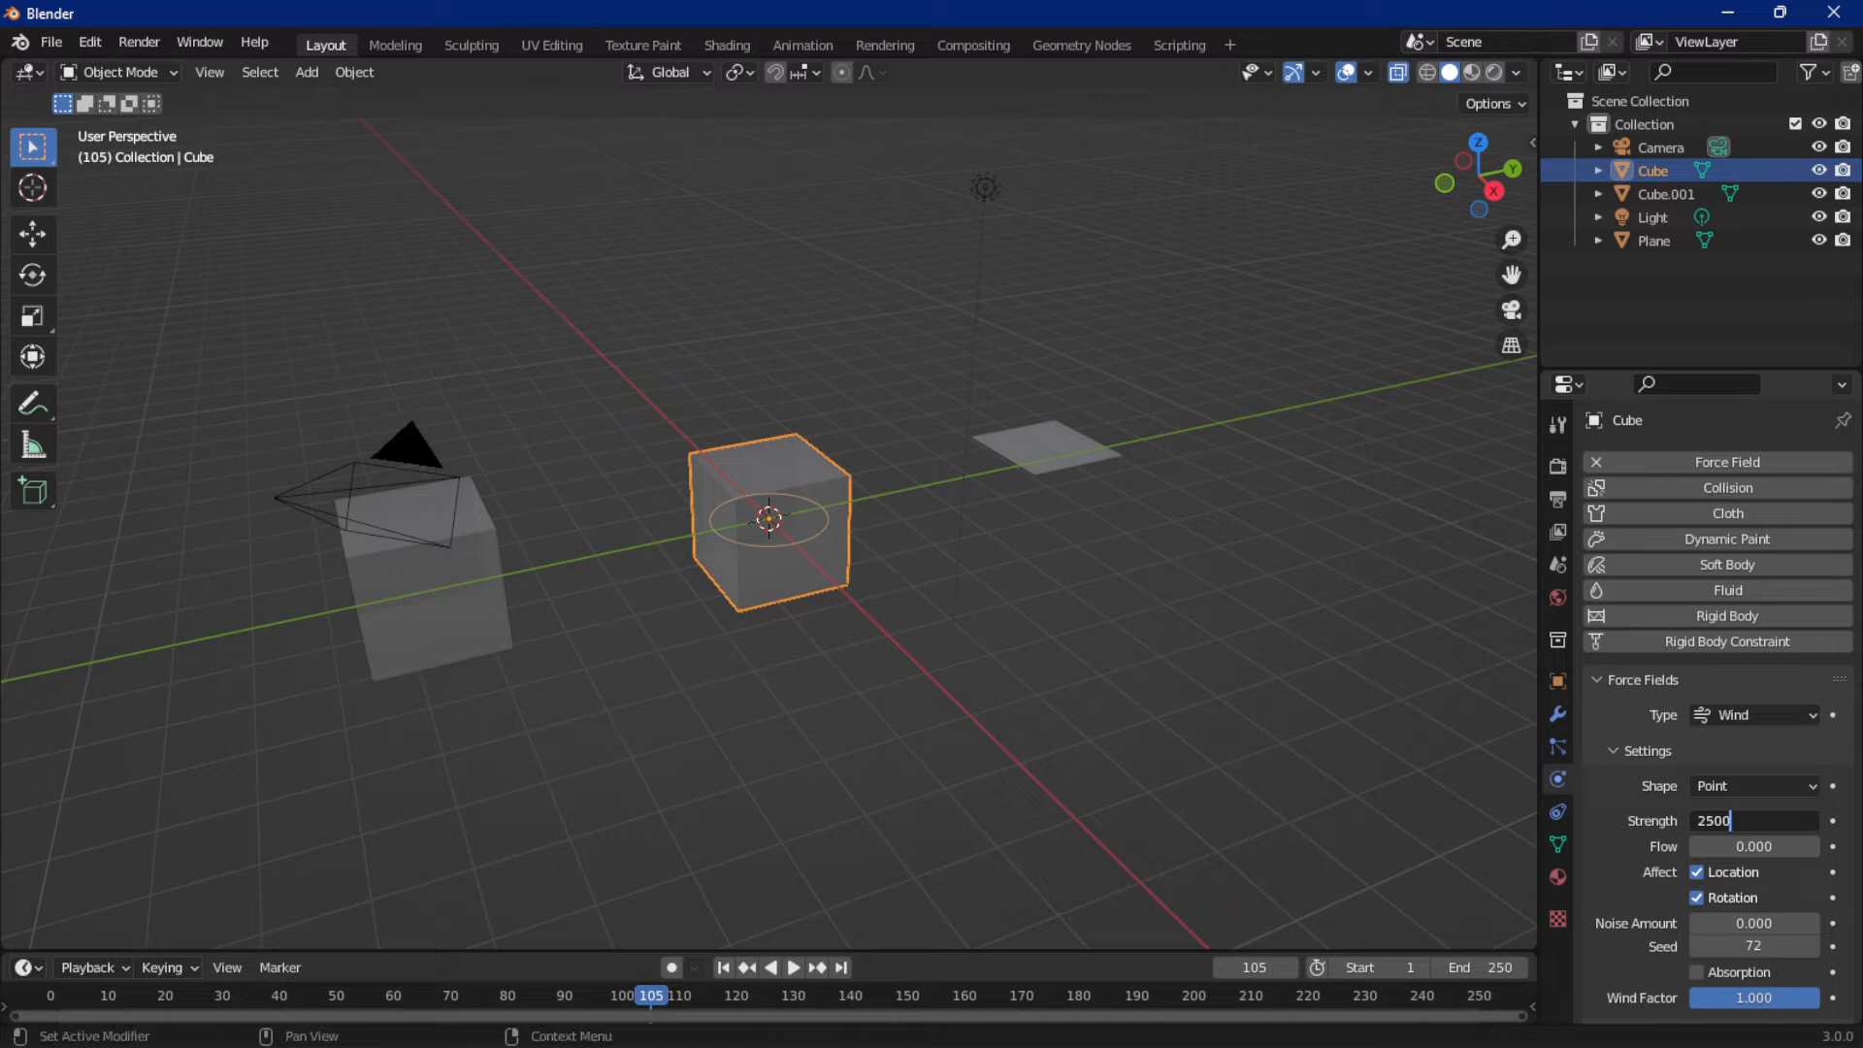
type("2500")
key("Return")
key("space")
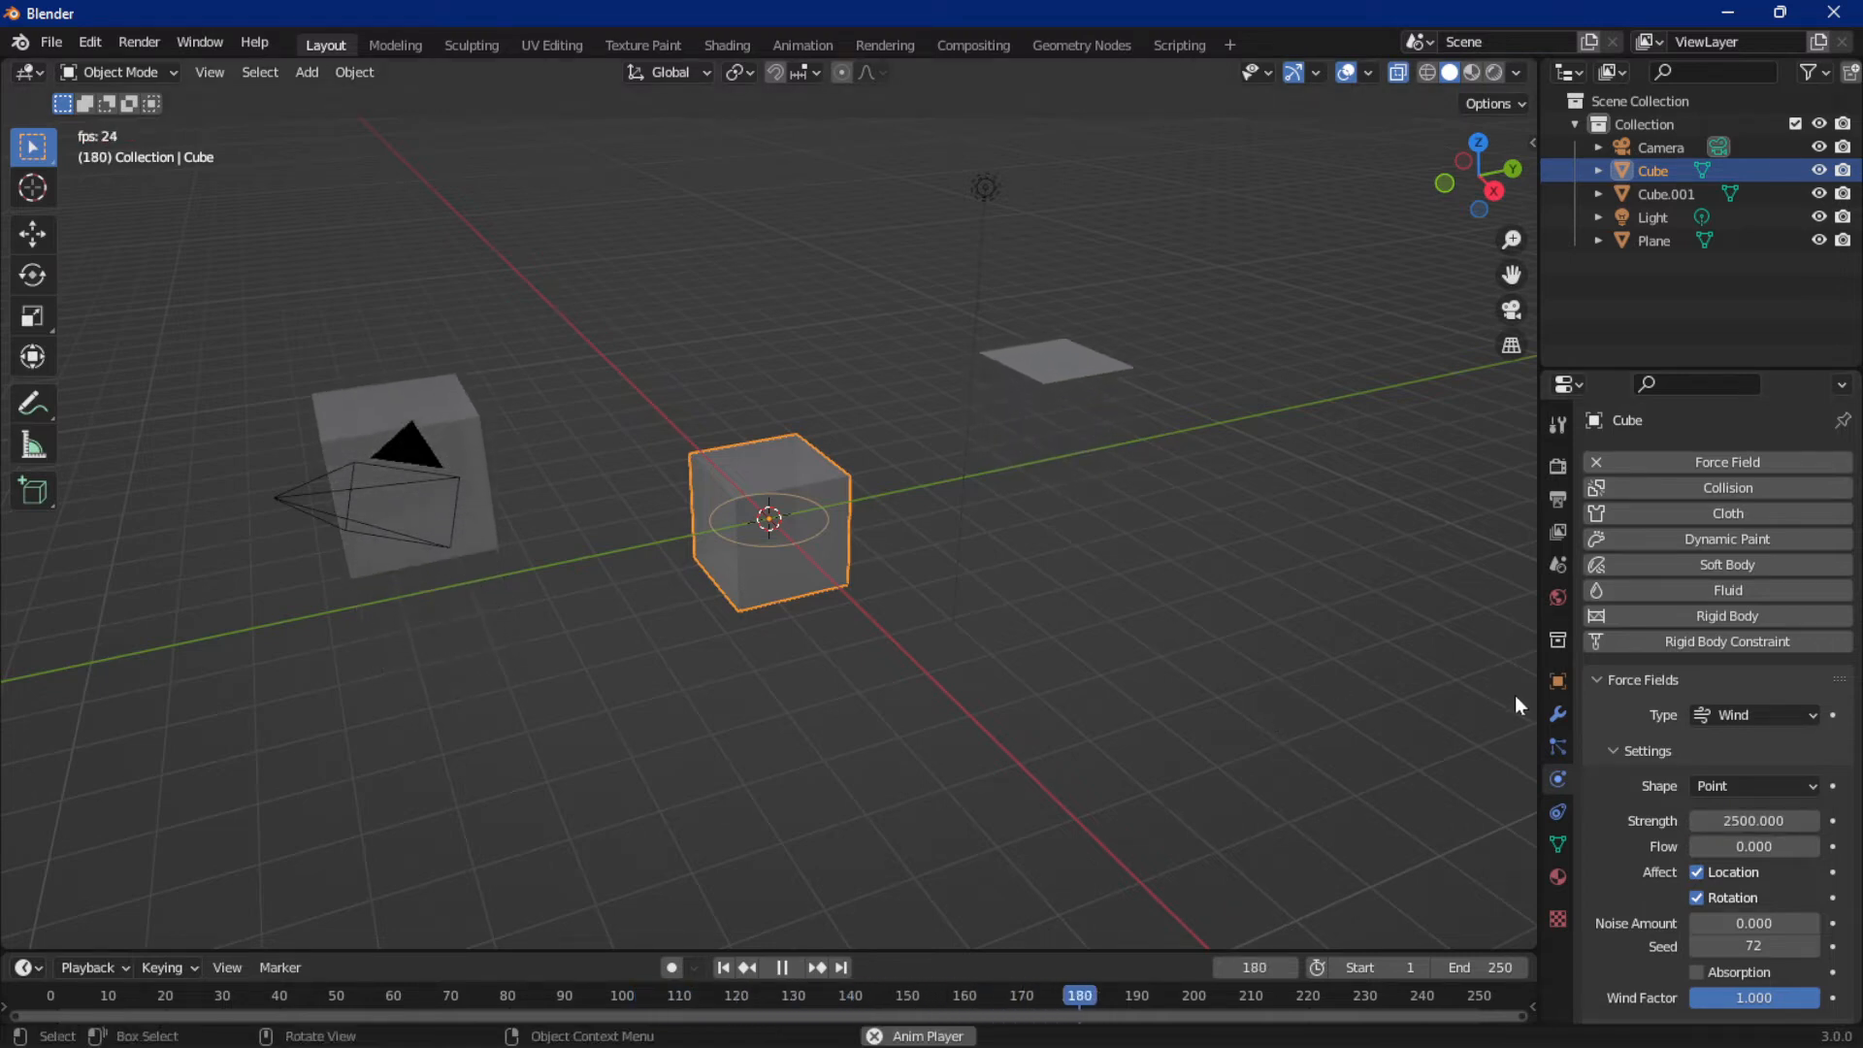
key("space")
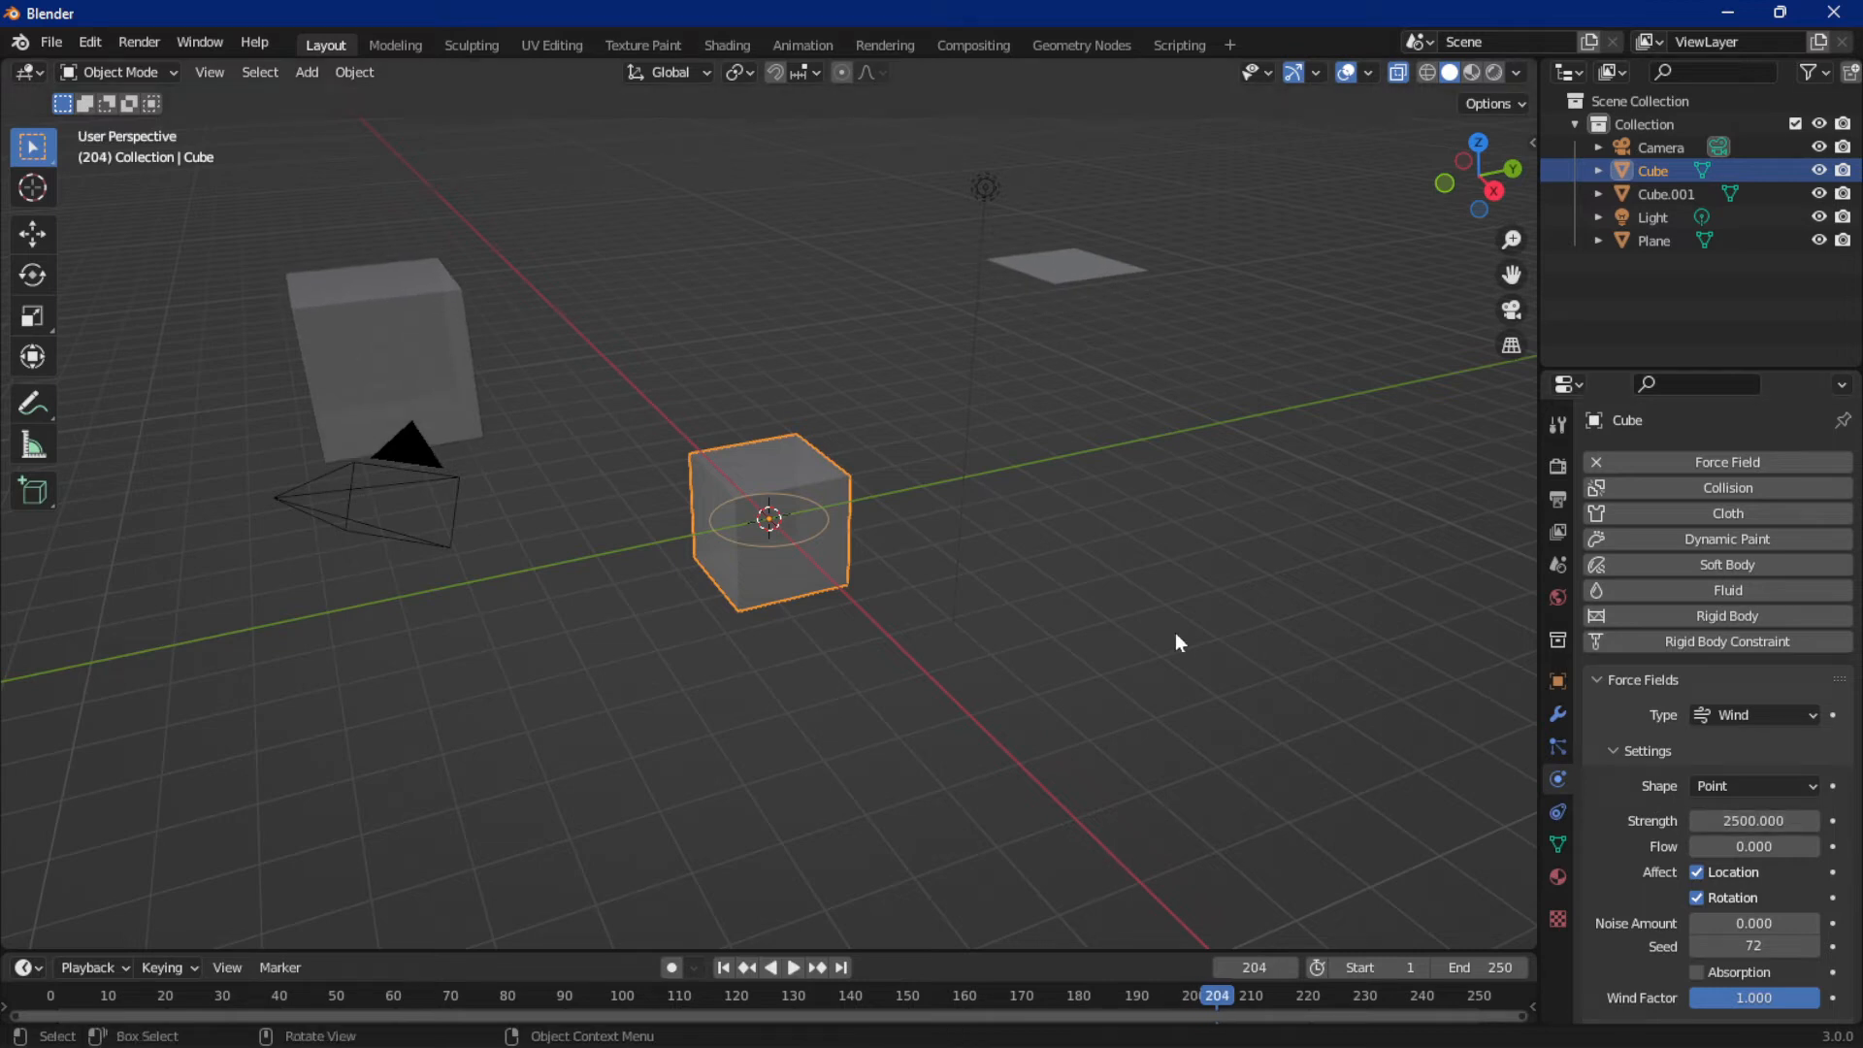
key("shift+Left")
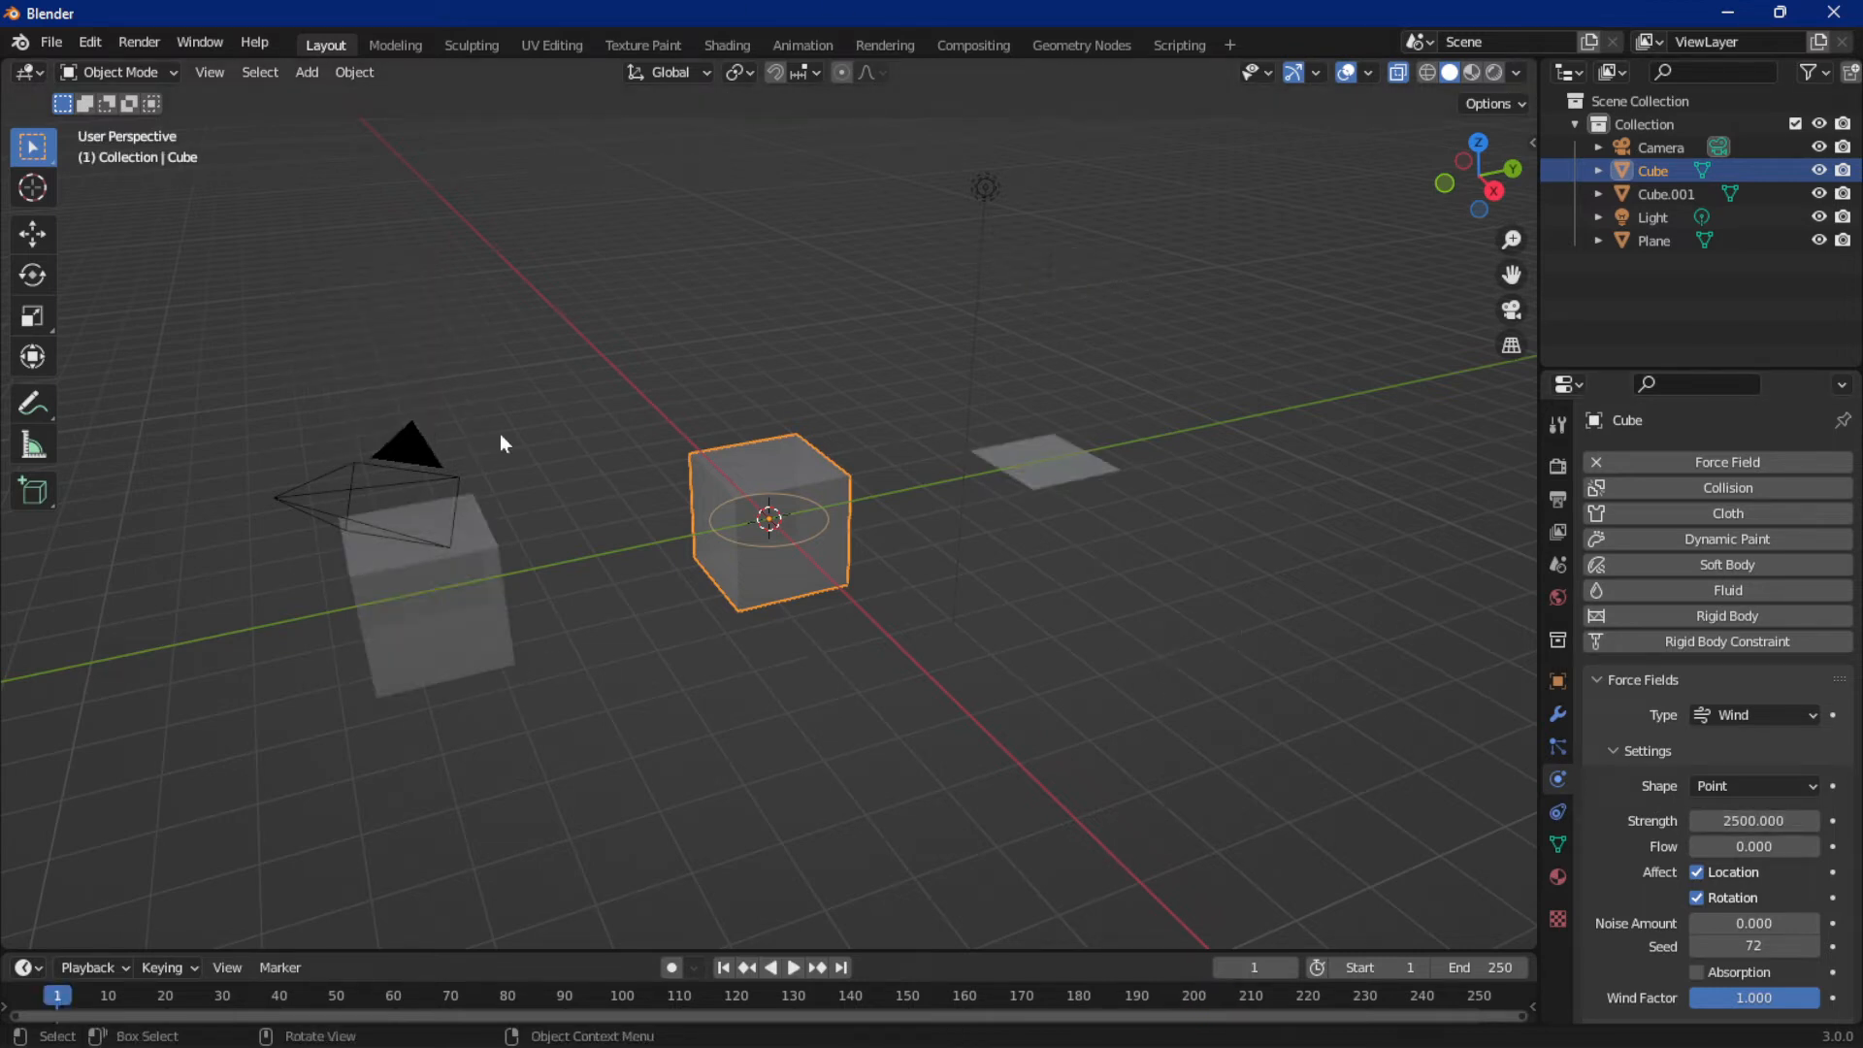
key("space")
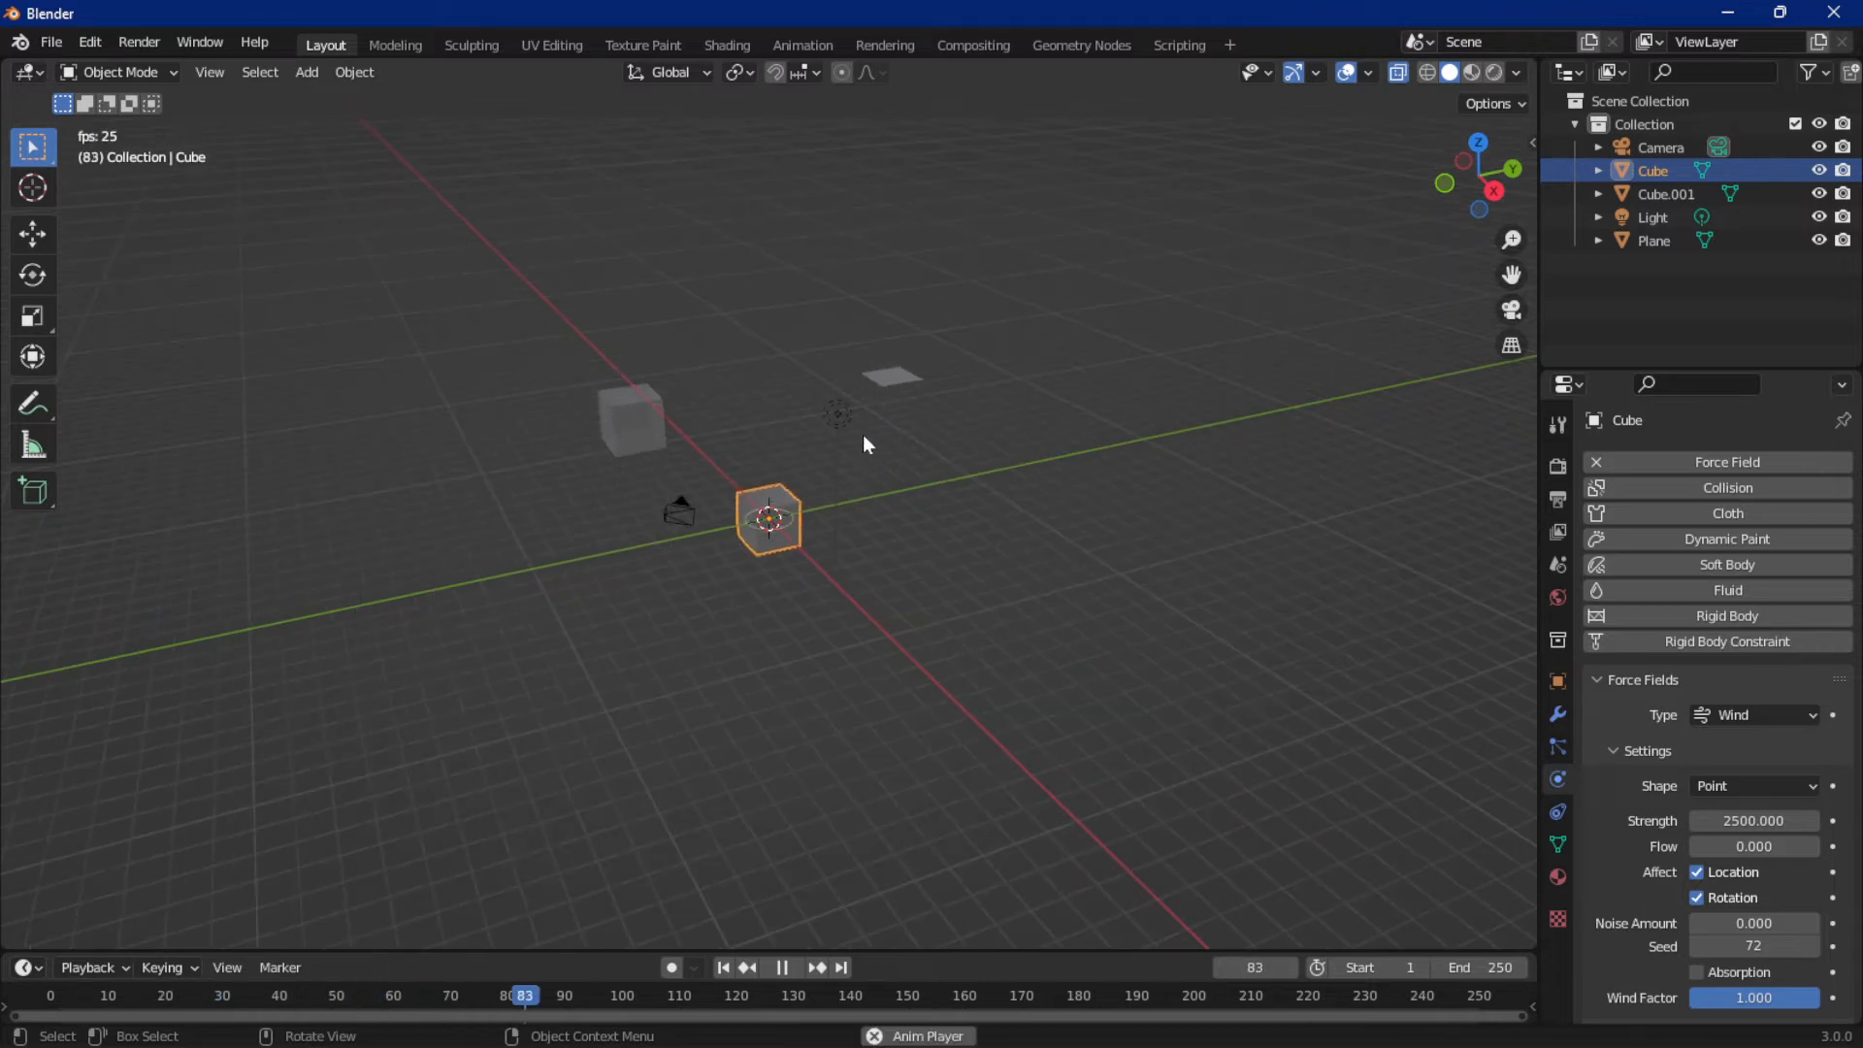
Stop playback, return to the first frame and delete the second cube
key("space")
key("shift+Left")
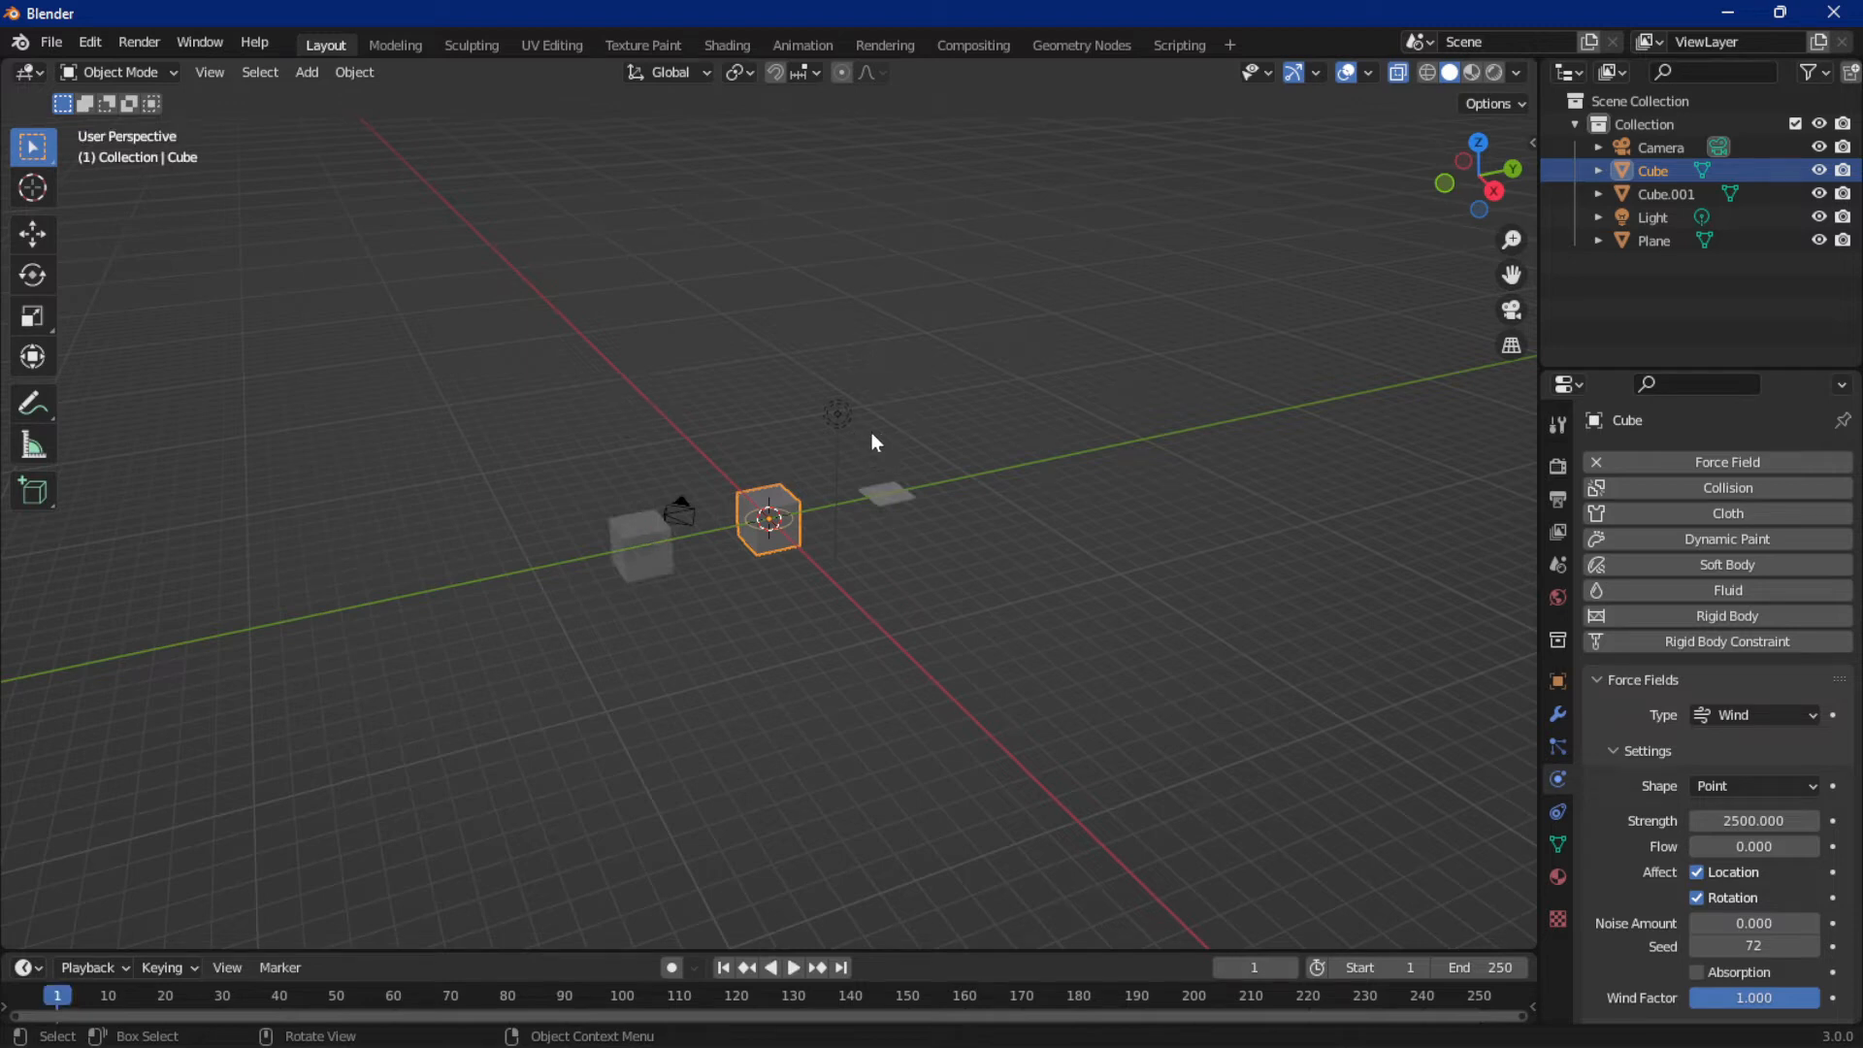
left_click(658, 551)
key("Delete")
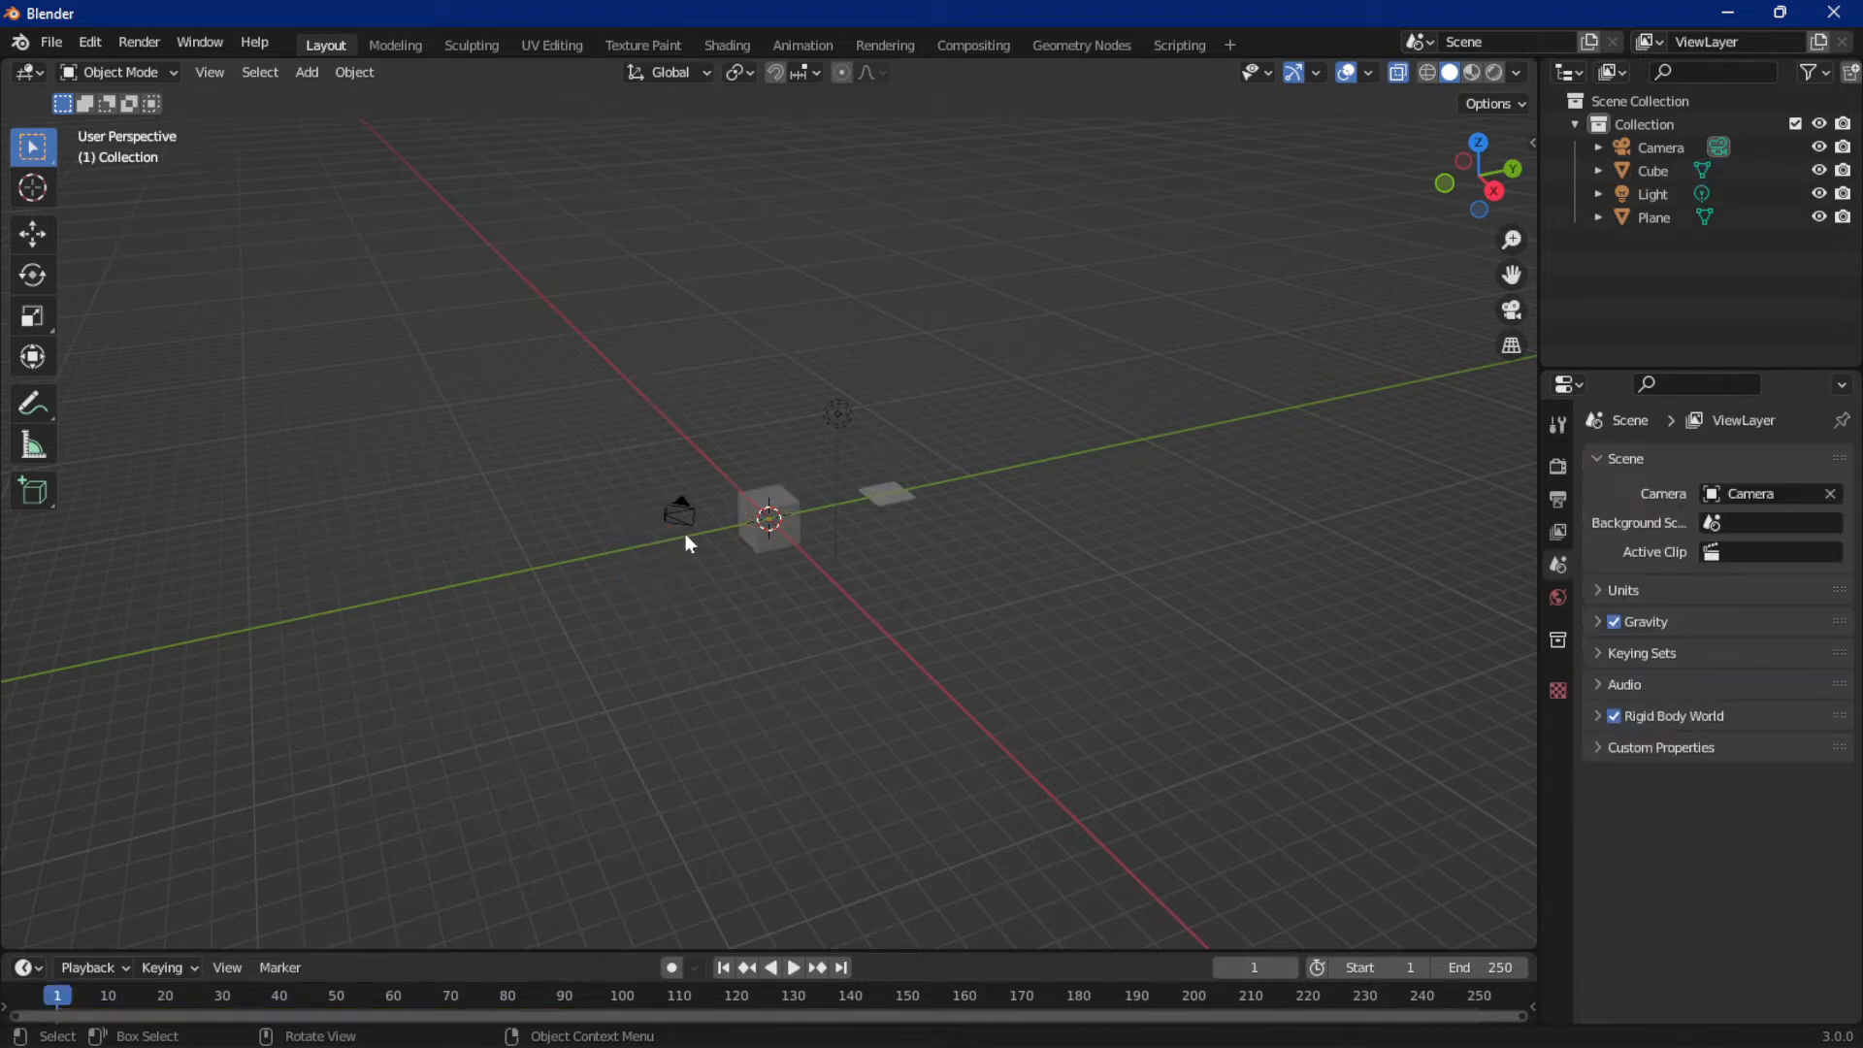
Add an emitter particle system to the plane and set its particle lifetime to 213
left_click(880, 496)
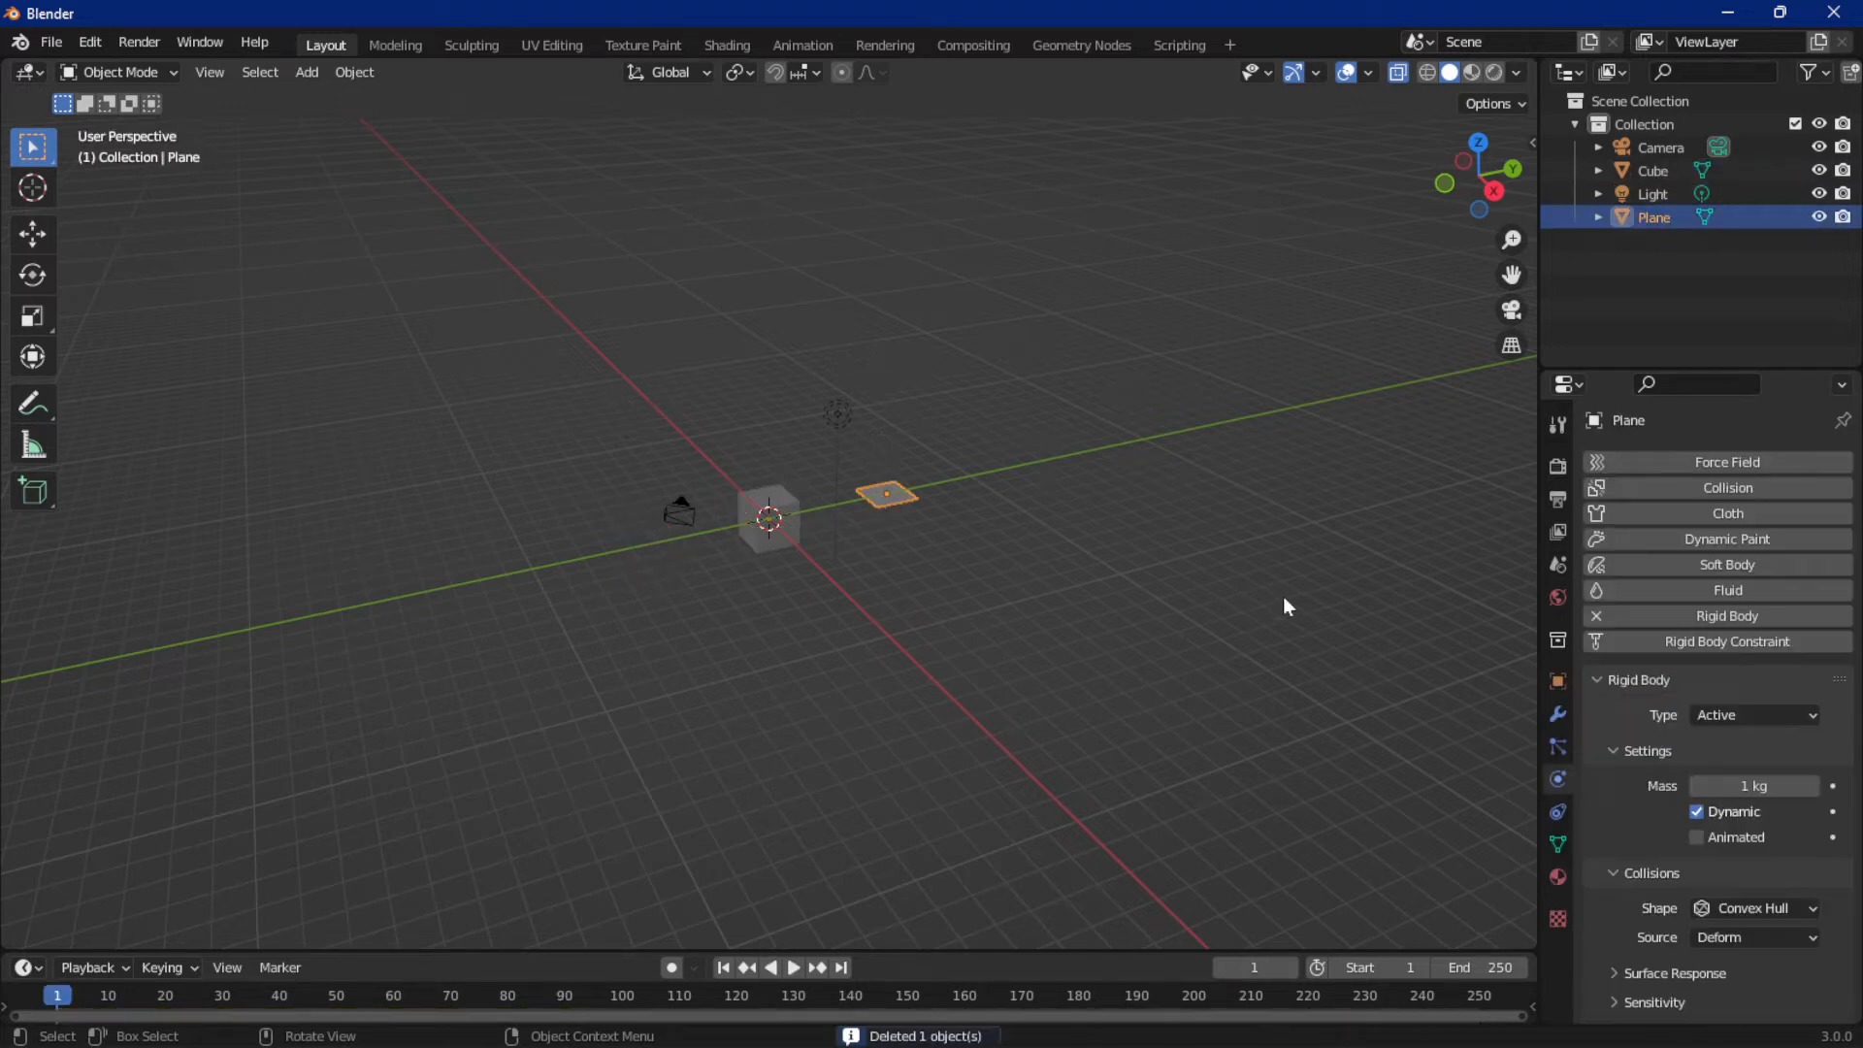
left_click(1558, 746)
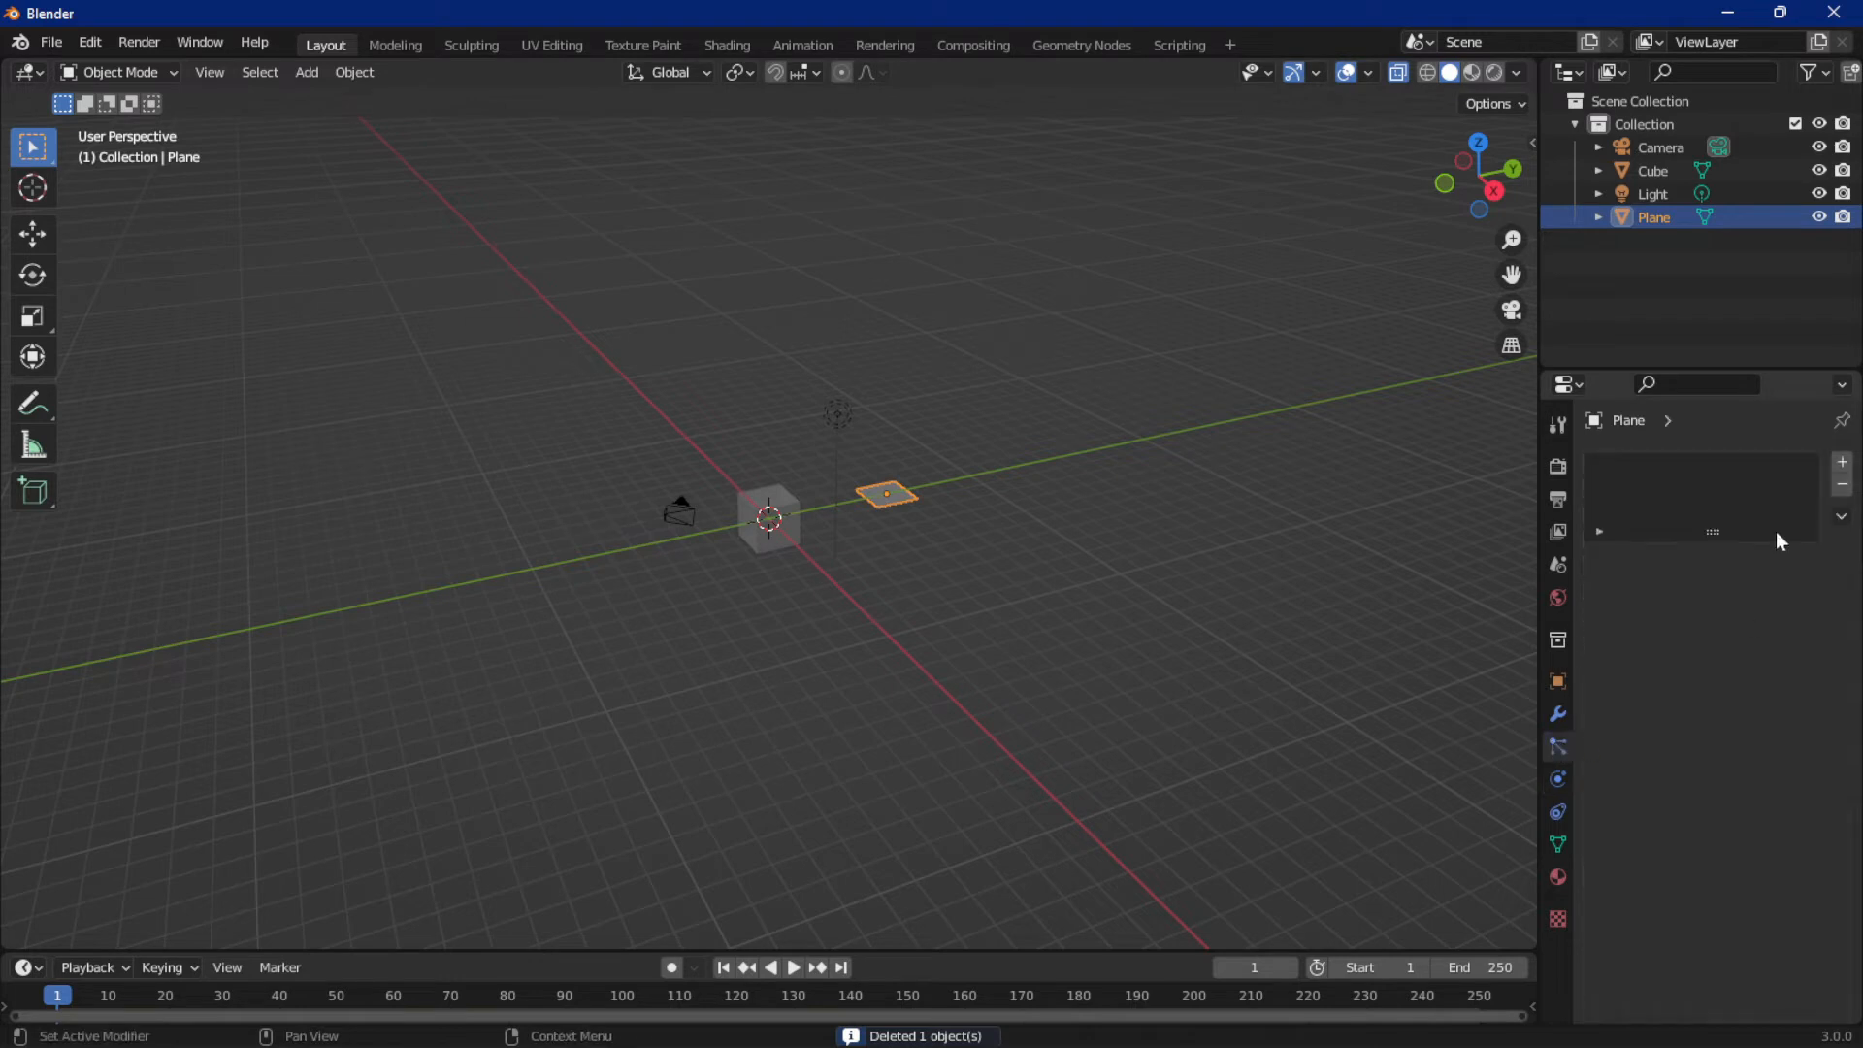
left_click(1833, 469)
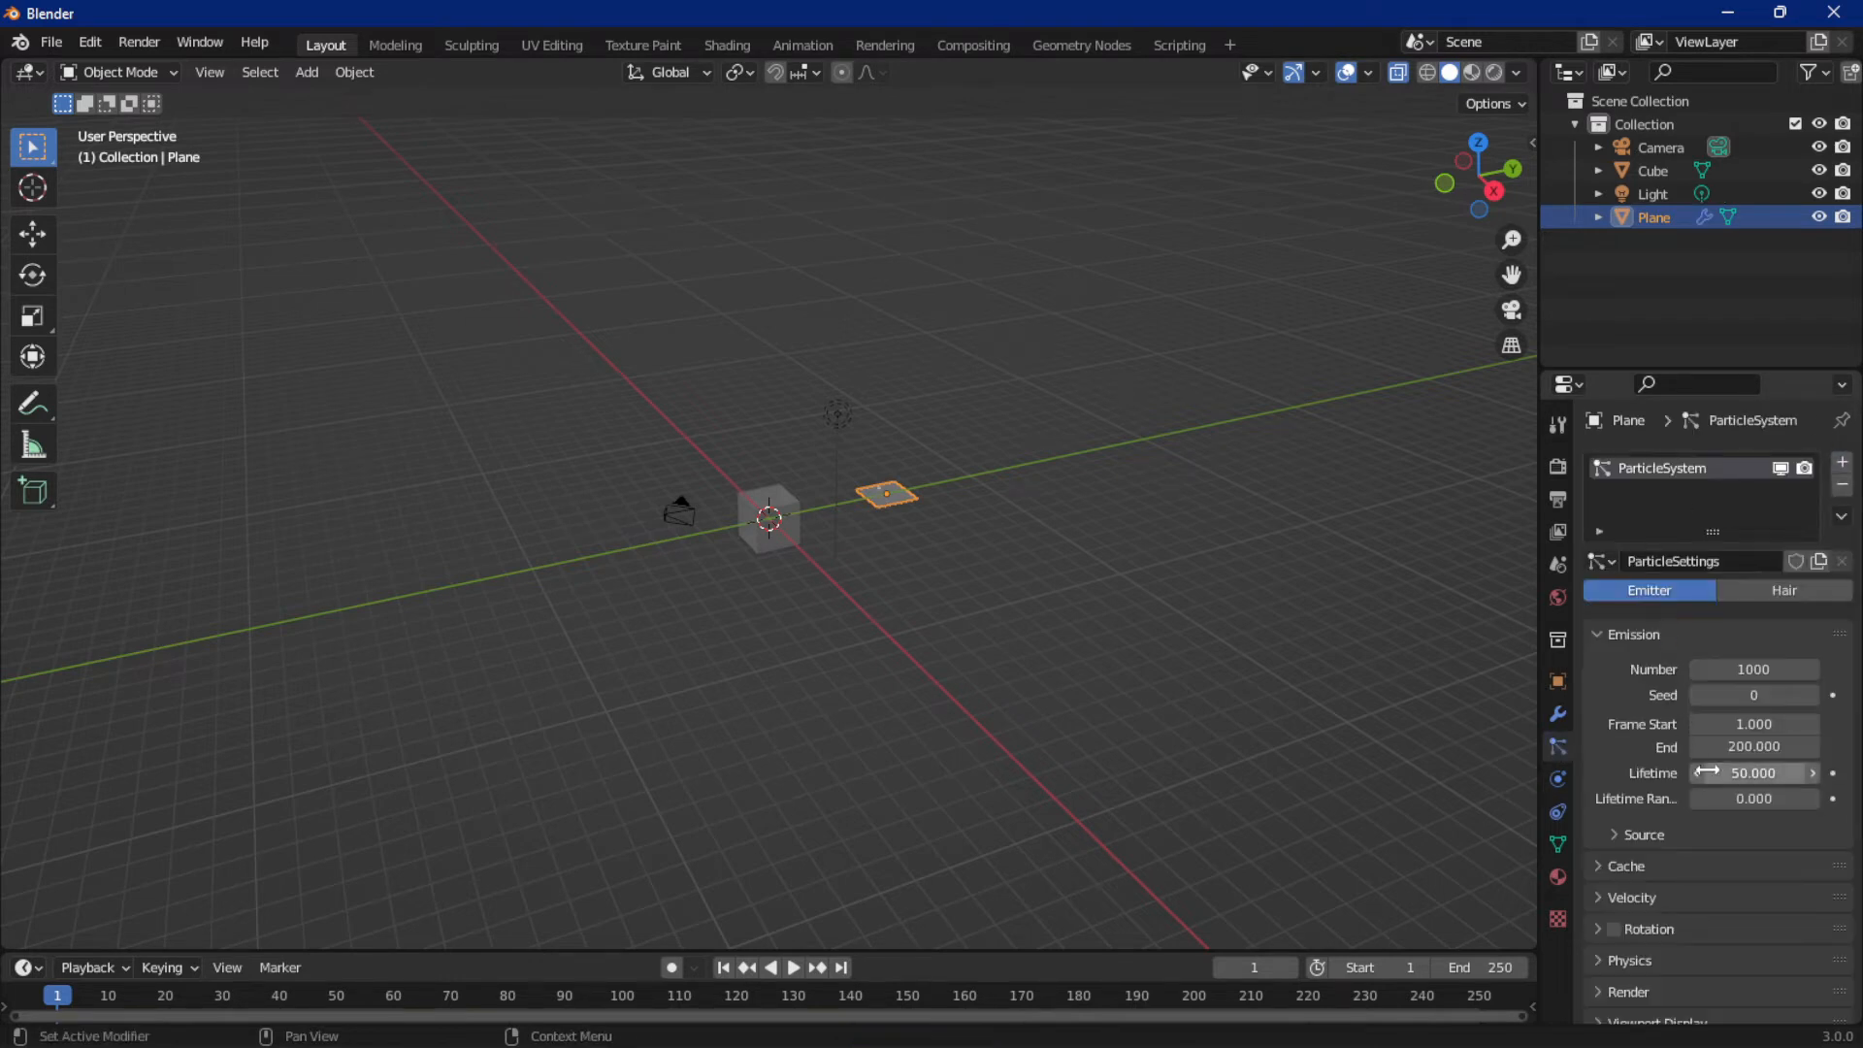
left_click_drag(1728, 771, 1756, 772)
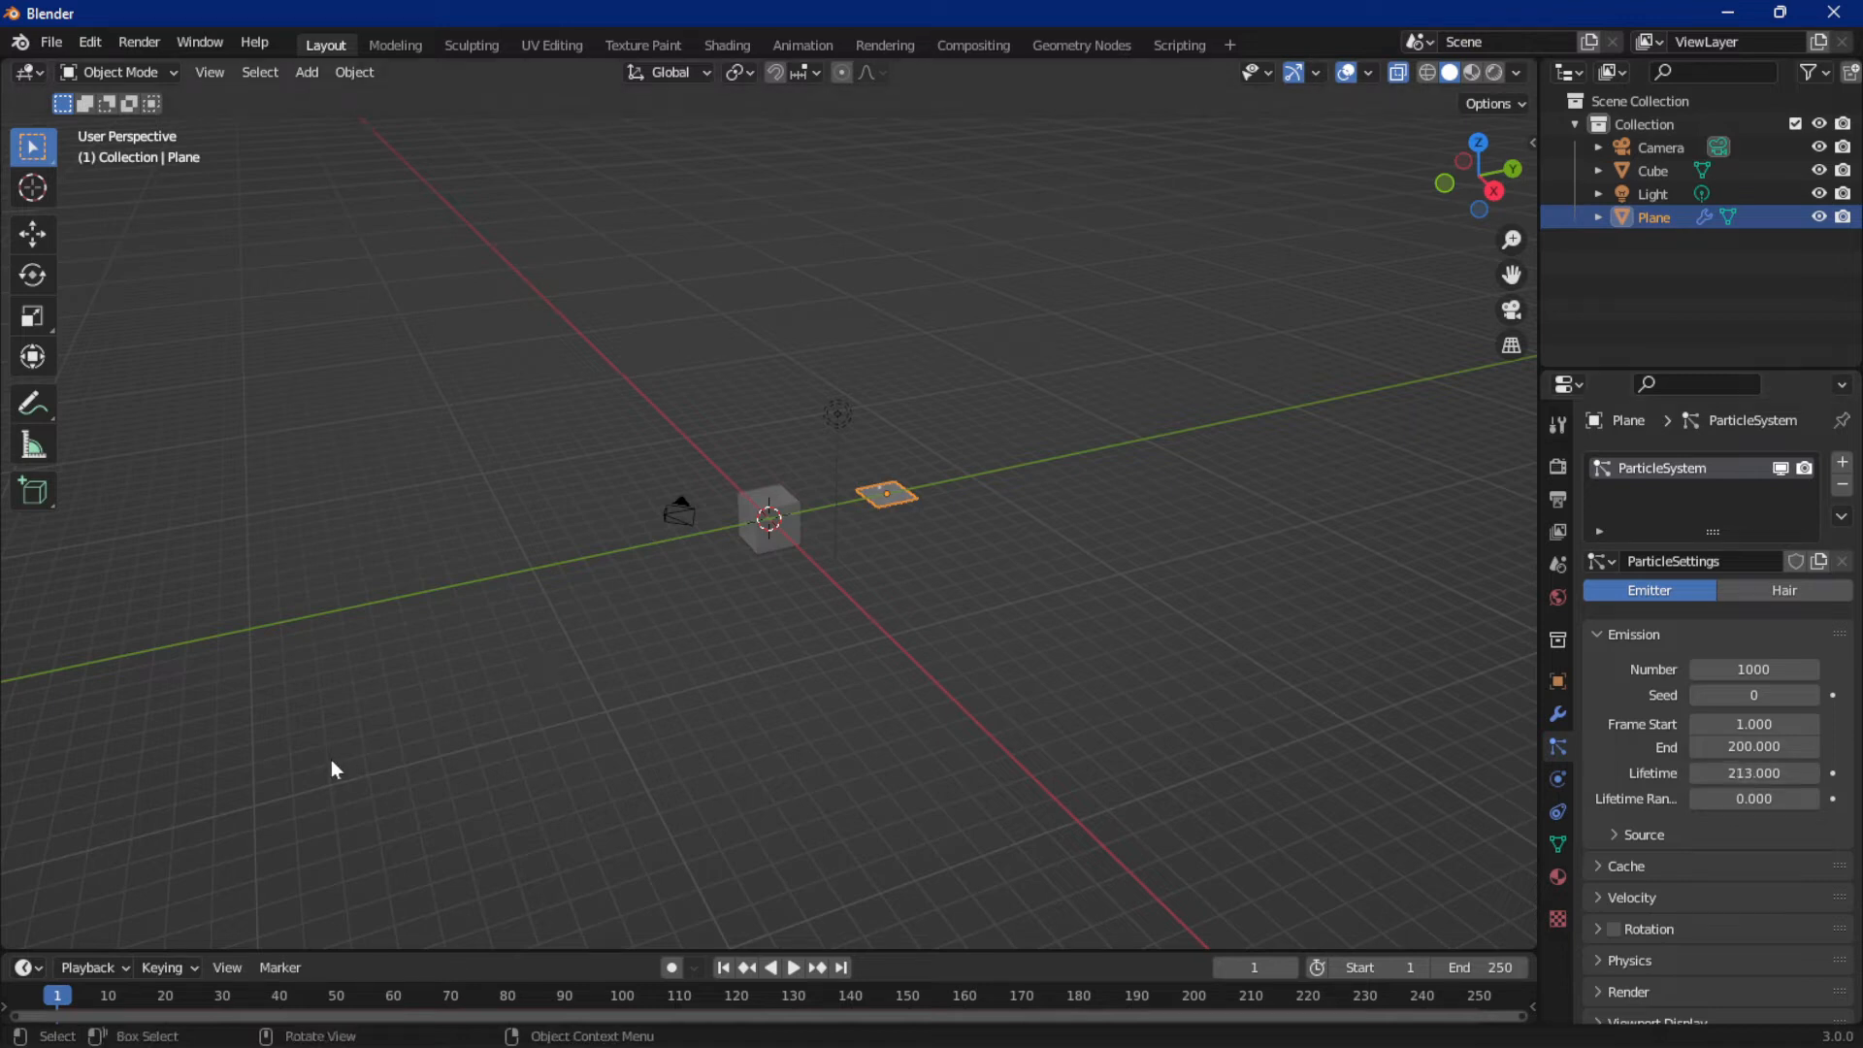
Test the particles briefly in playback, then lower the cube's wind strength to 22
left_click(766, 529)
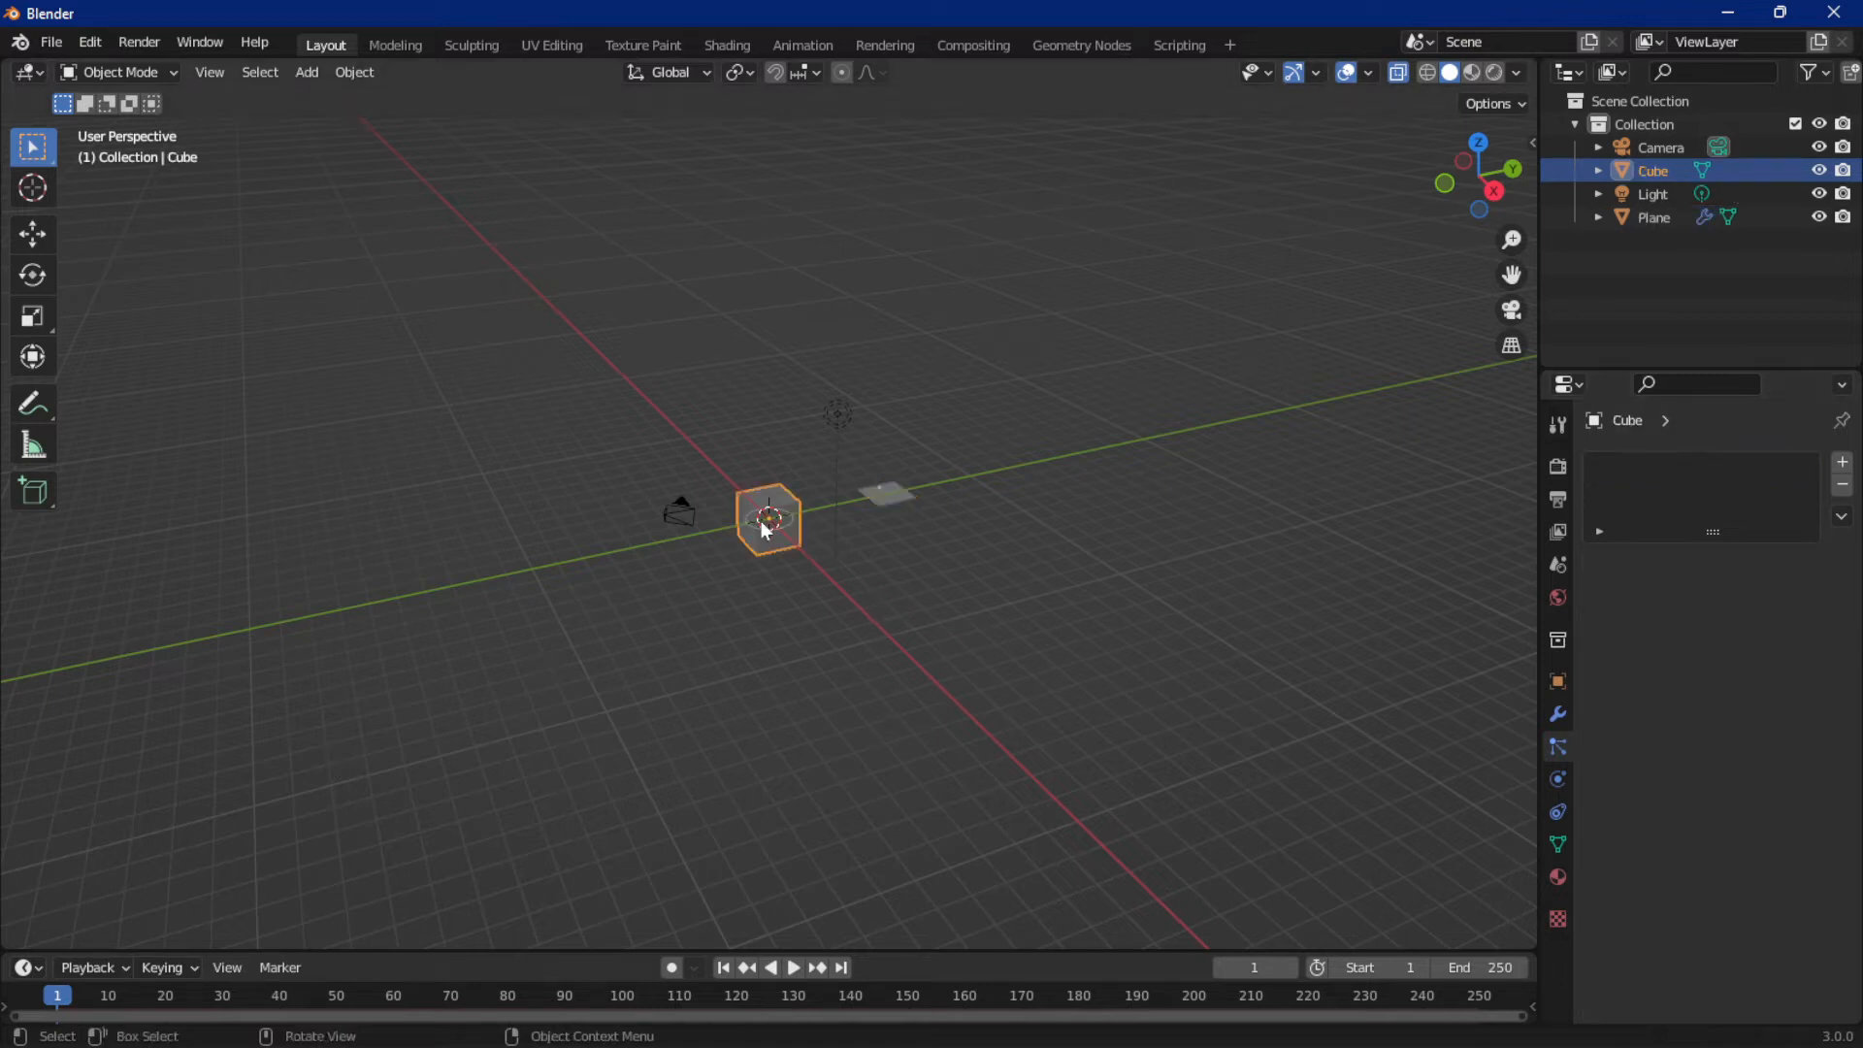
key("space")
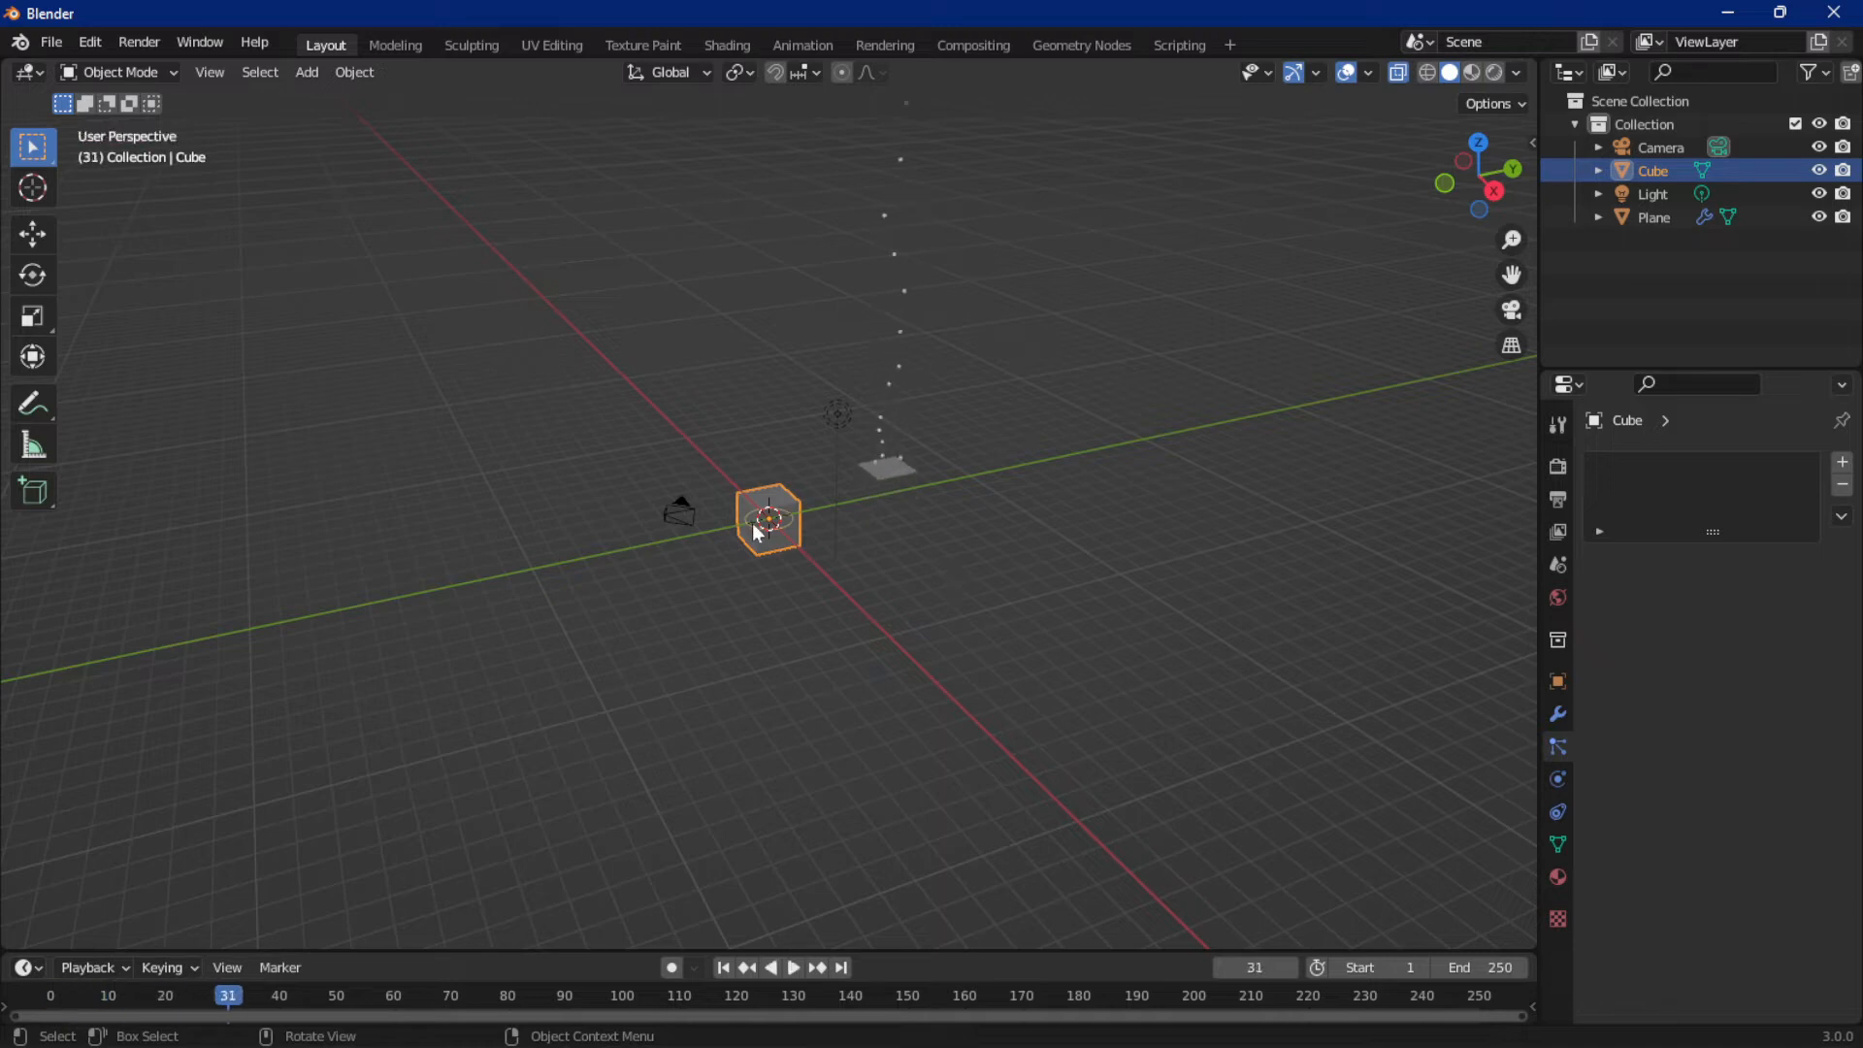
left_click(1557, 779)
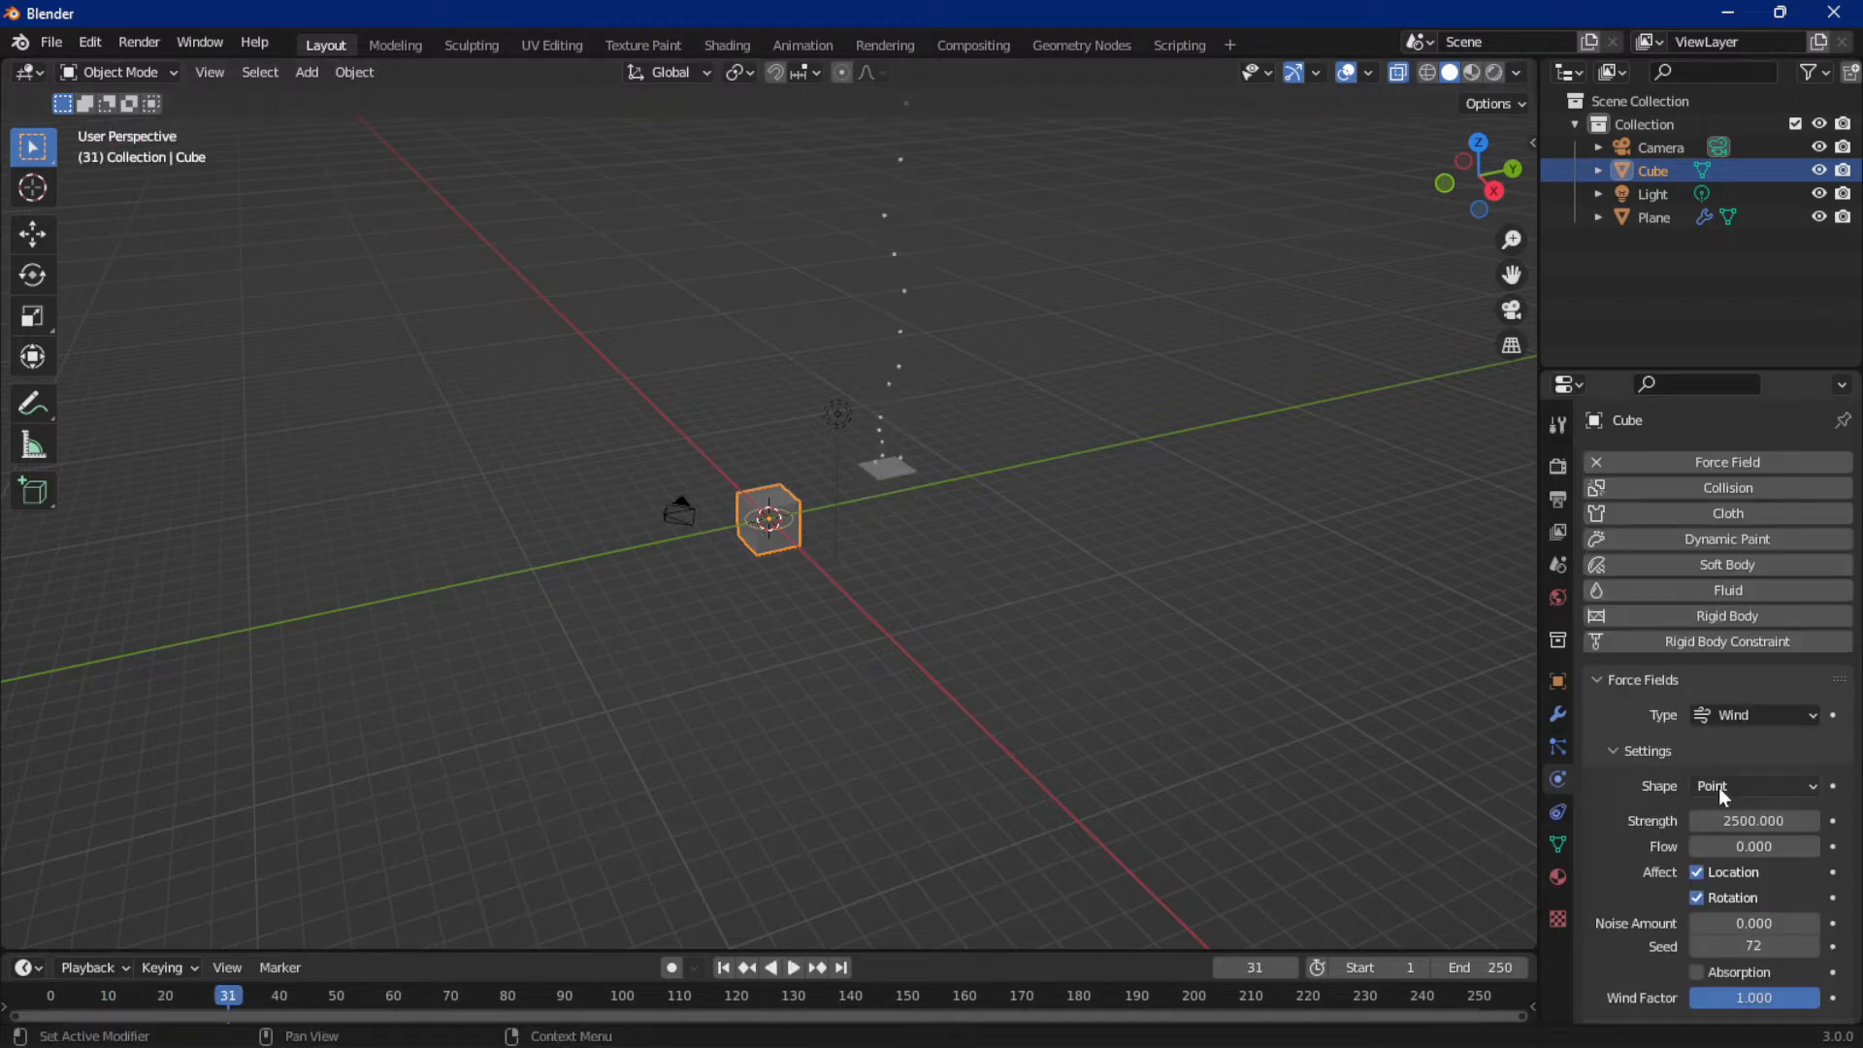
left_click(1742, 820)
type("21")
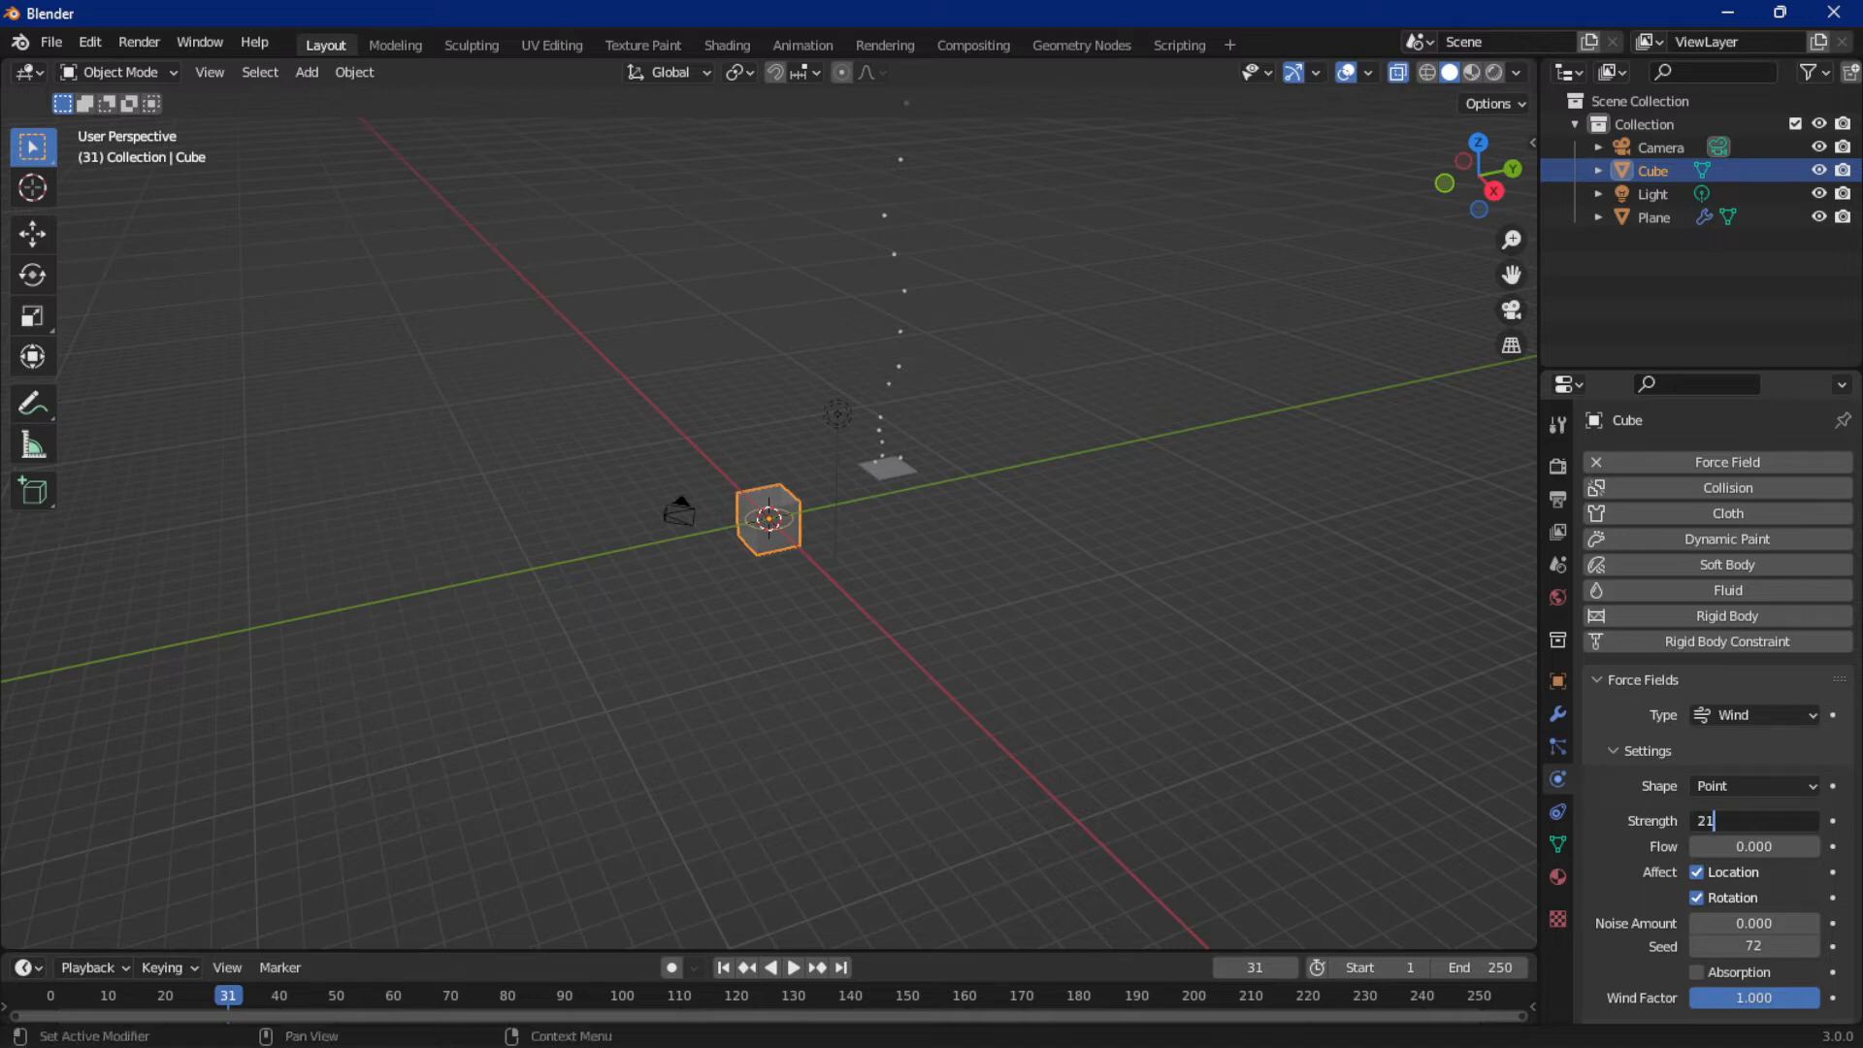
key("Return")
scroll(762, 502, "up", 3)
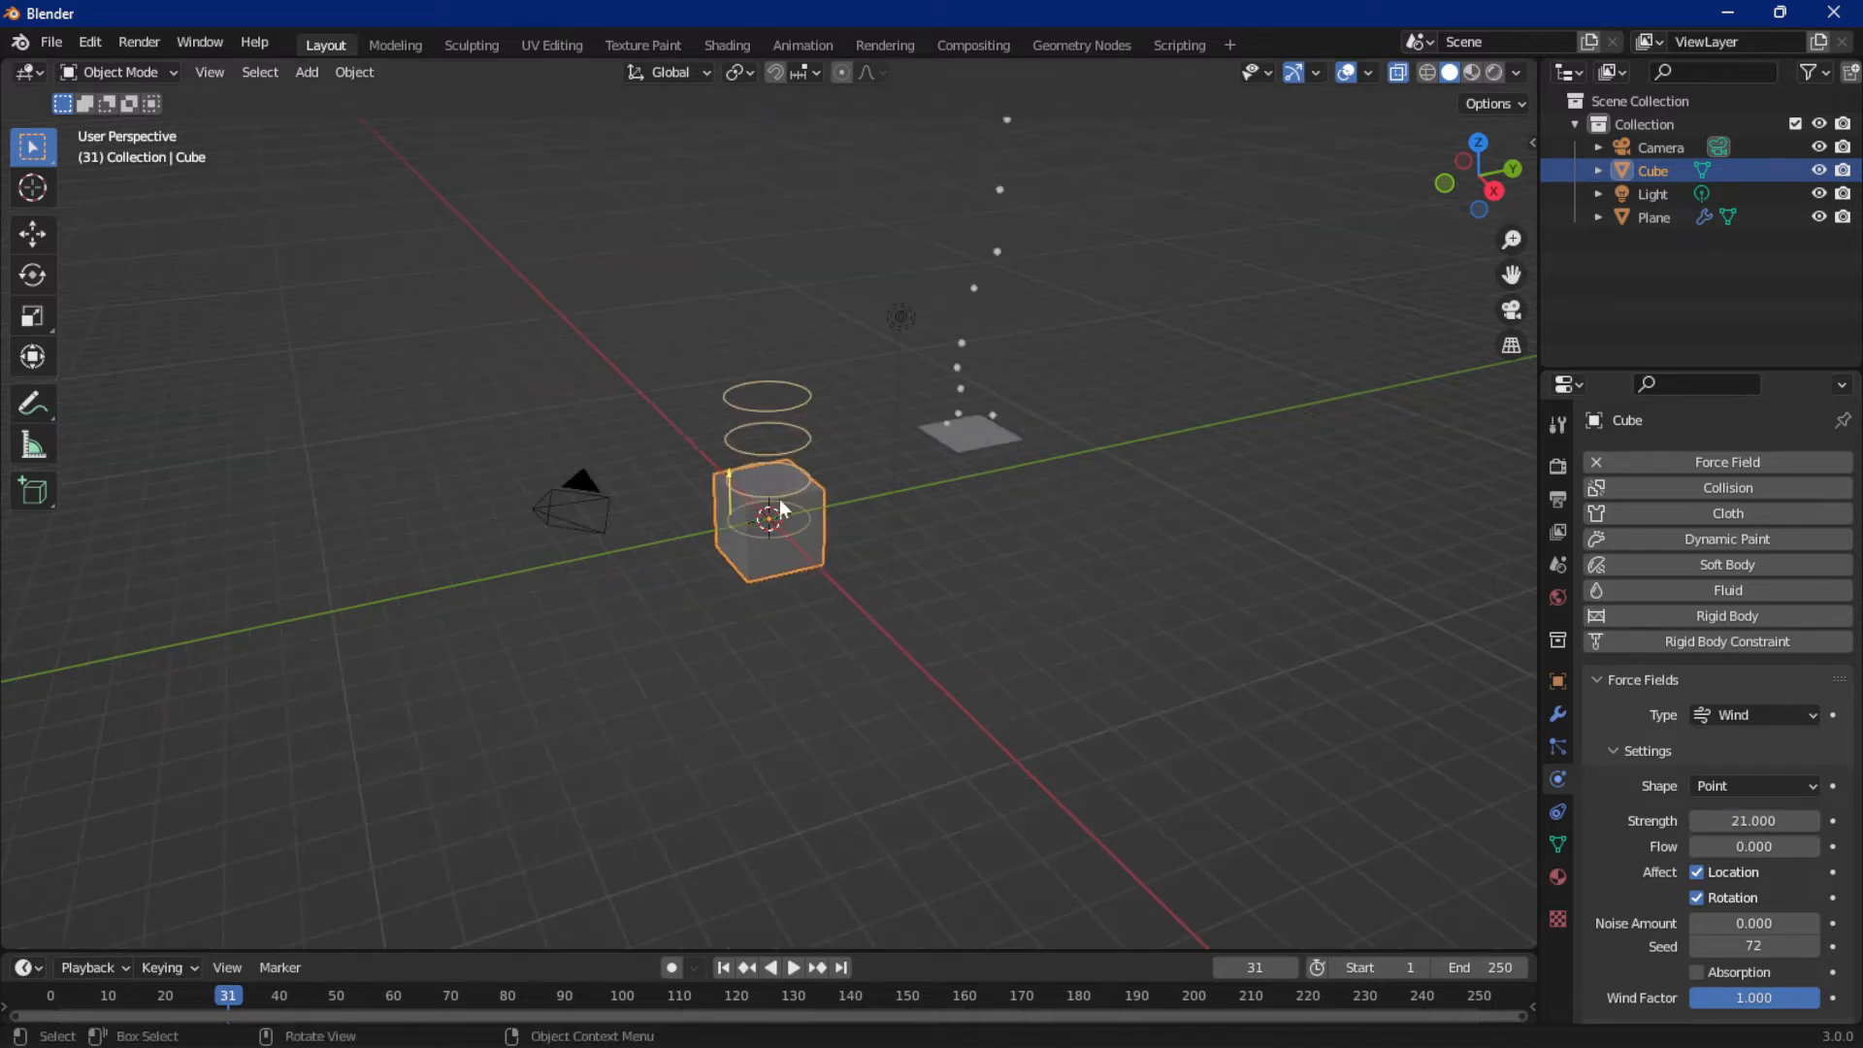
mouse_move(1746, 821)
left_mouse_down()
mouse_move(1795, 821)
mouse_move(1752, 821)
left_mouse_up()
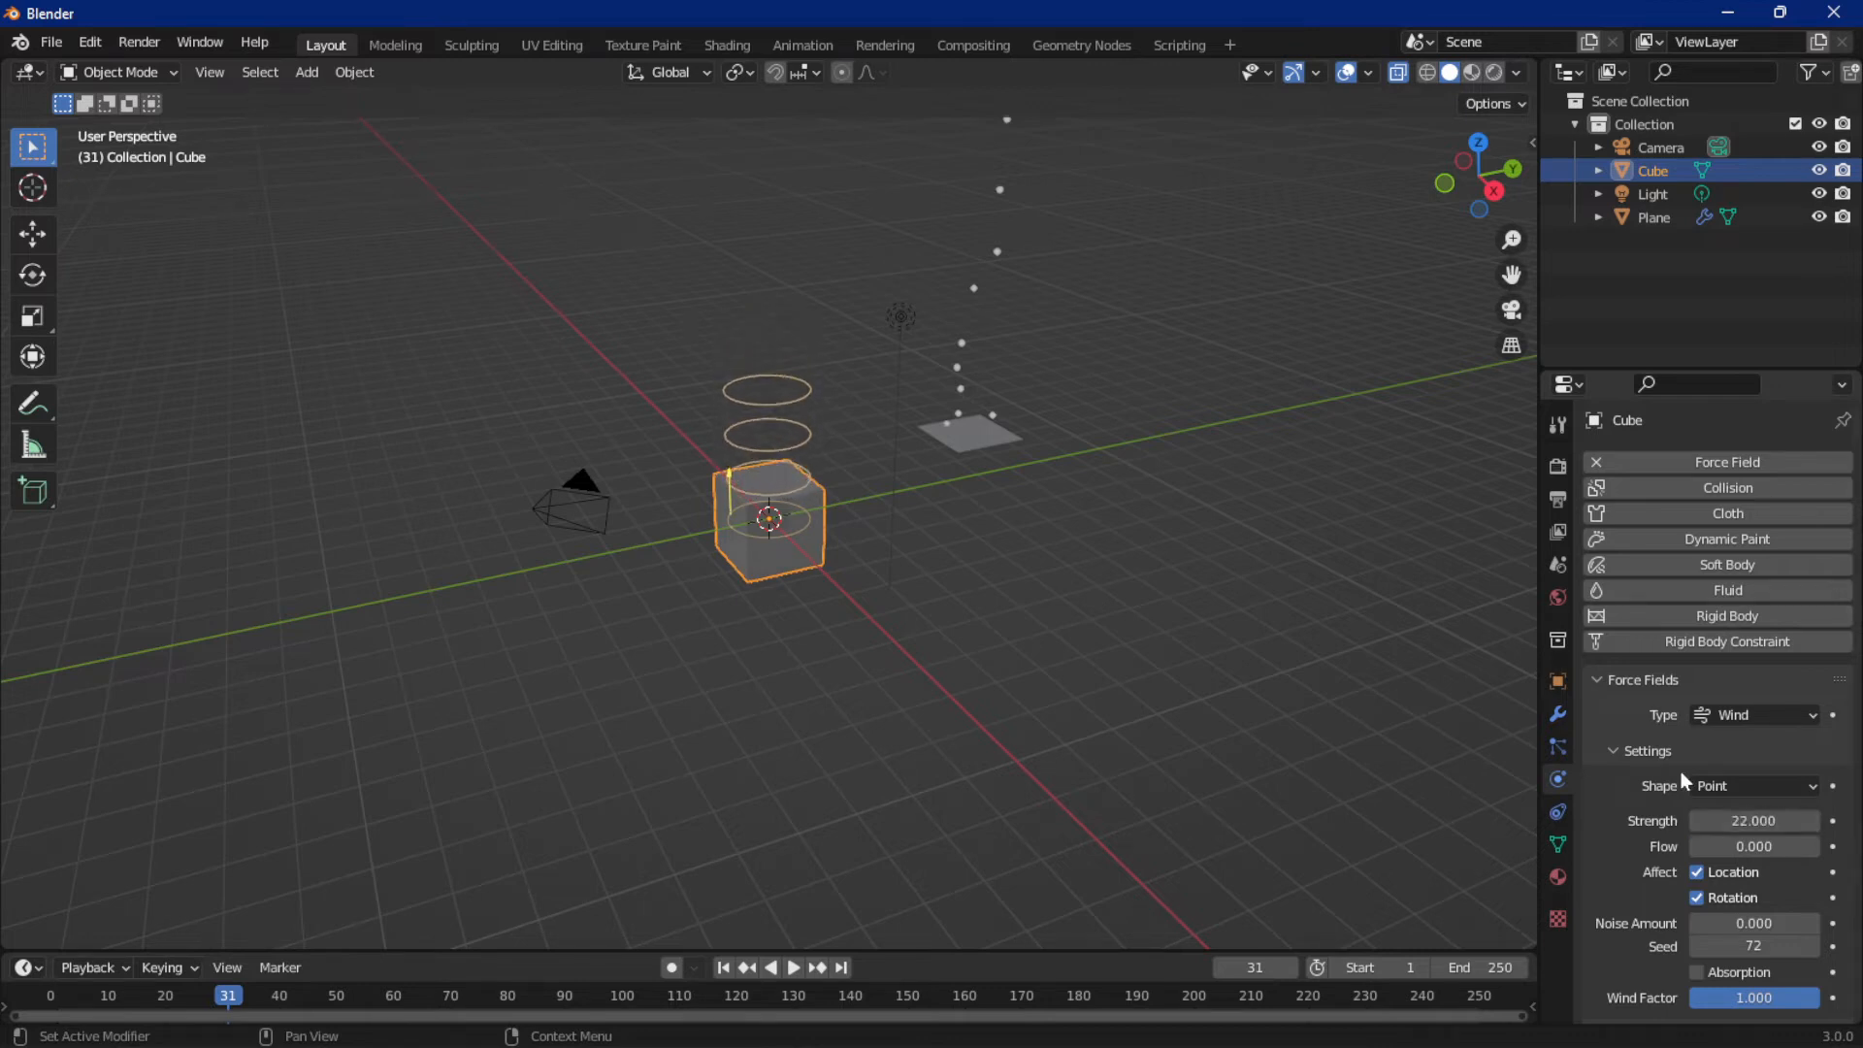
Play the particle simulation with the weaker wind, stop it and return to the first frame
key("space")
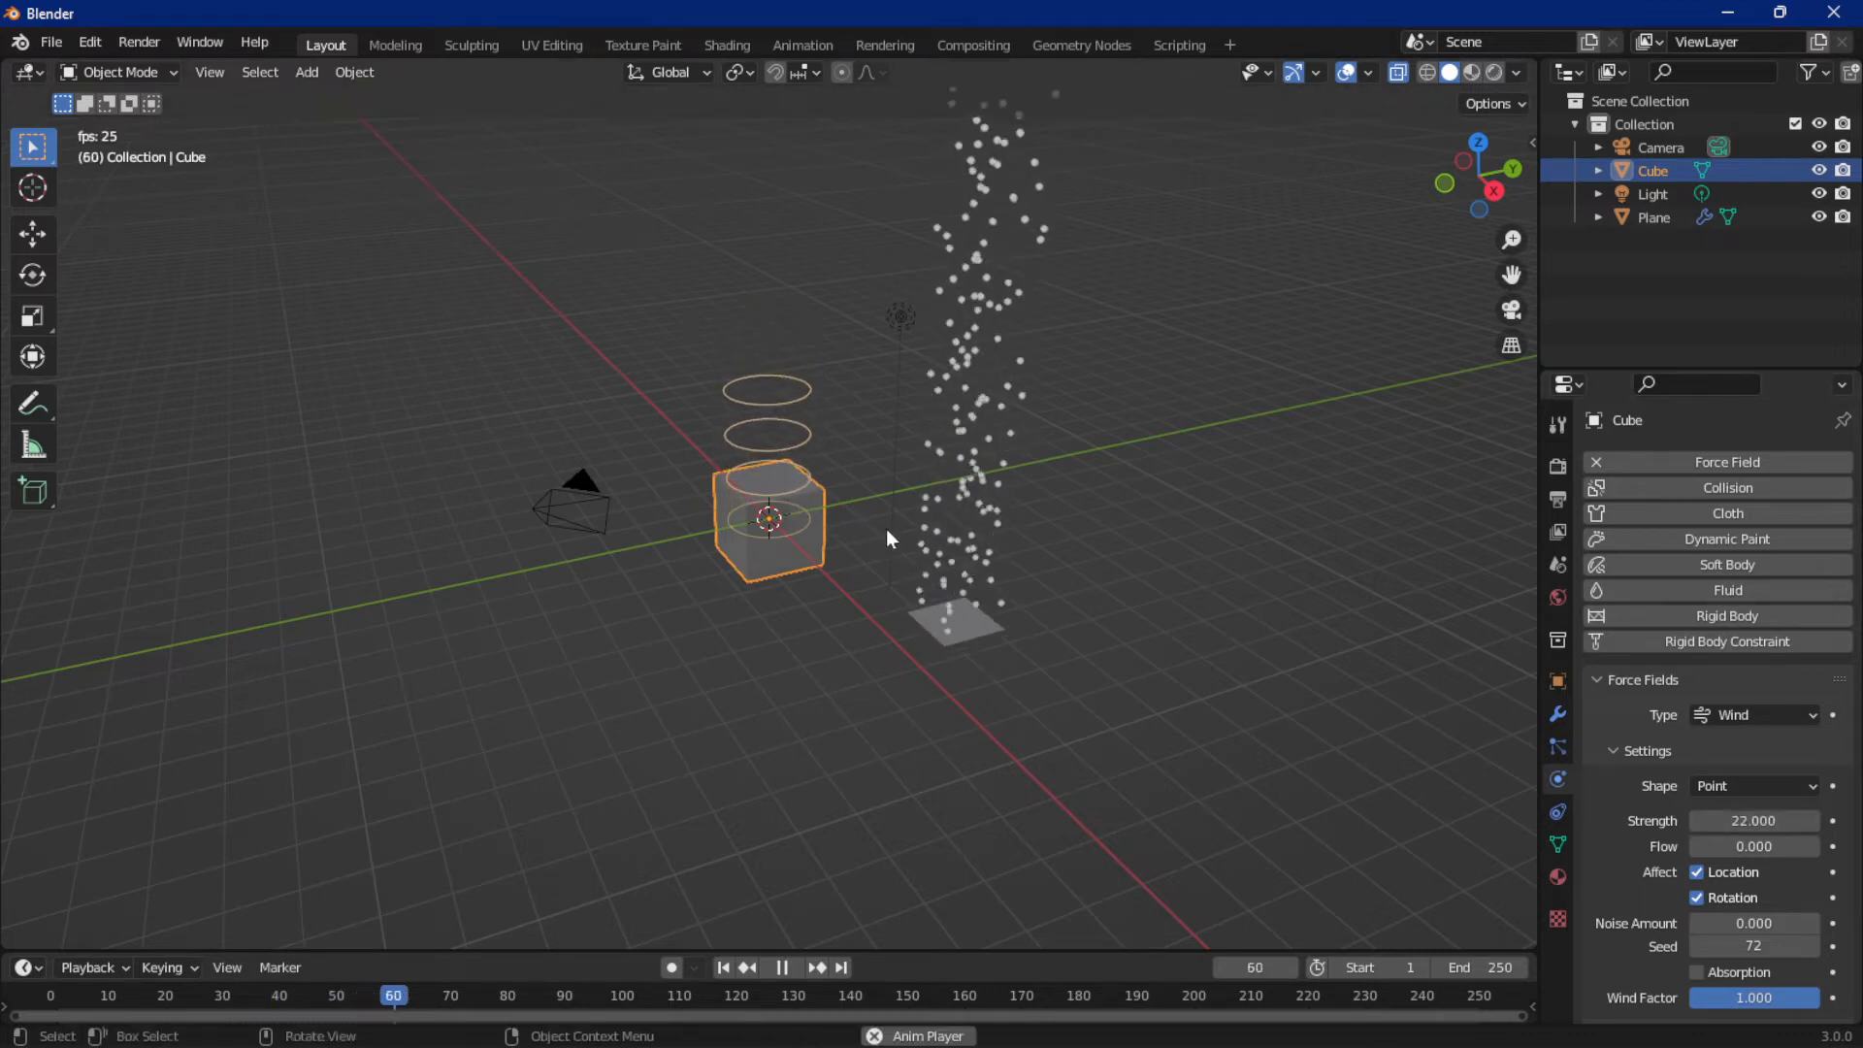
key("space")
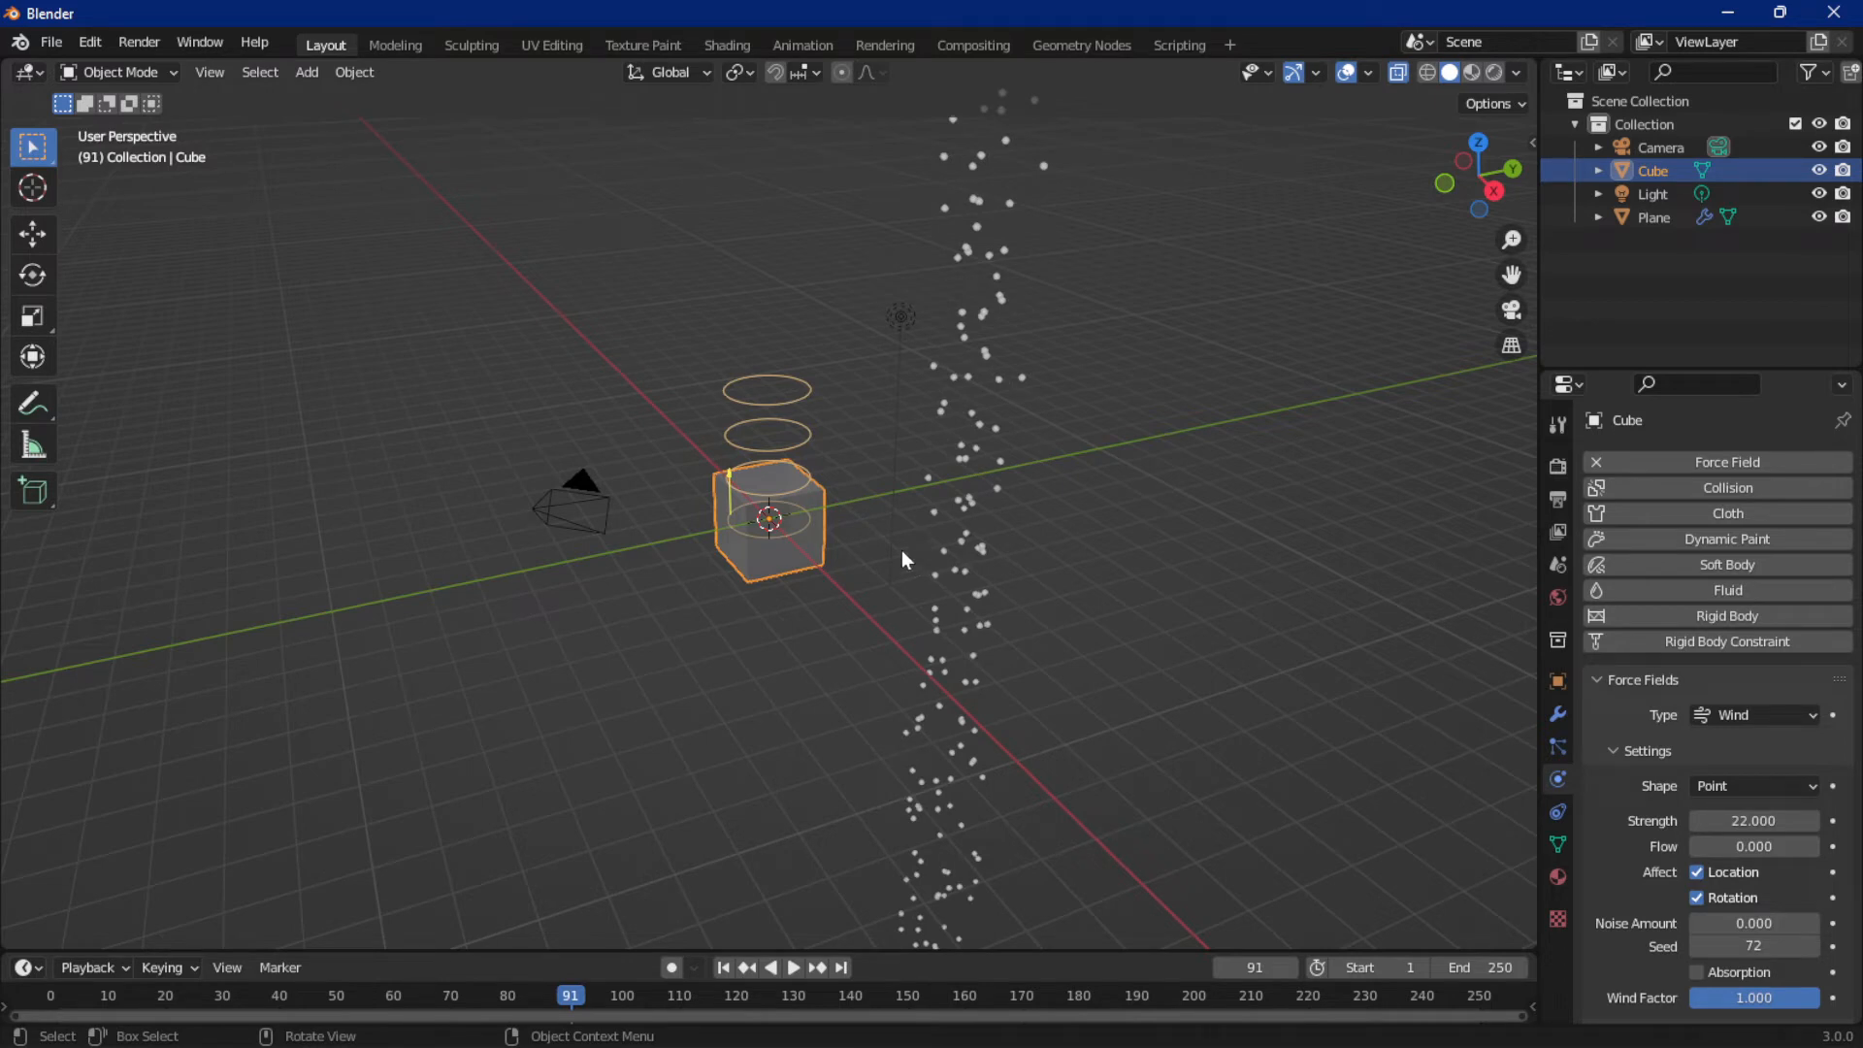
key("shift+Left")
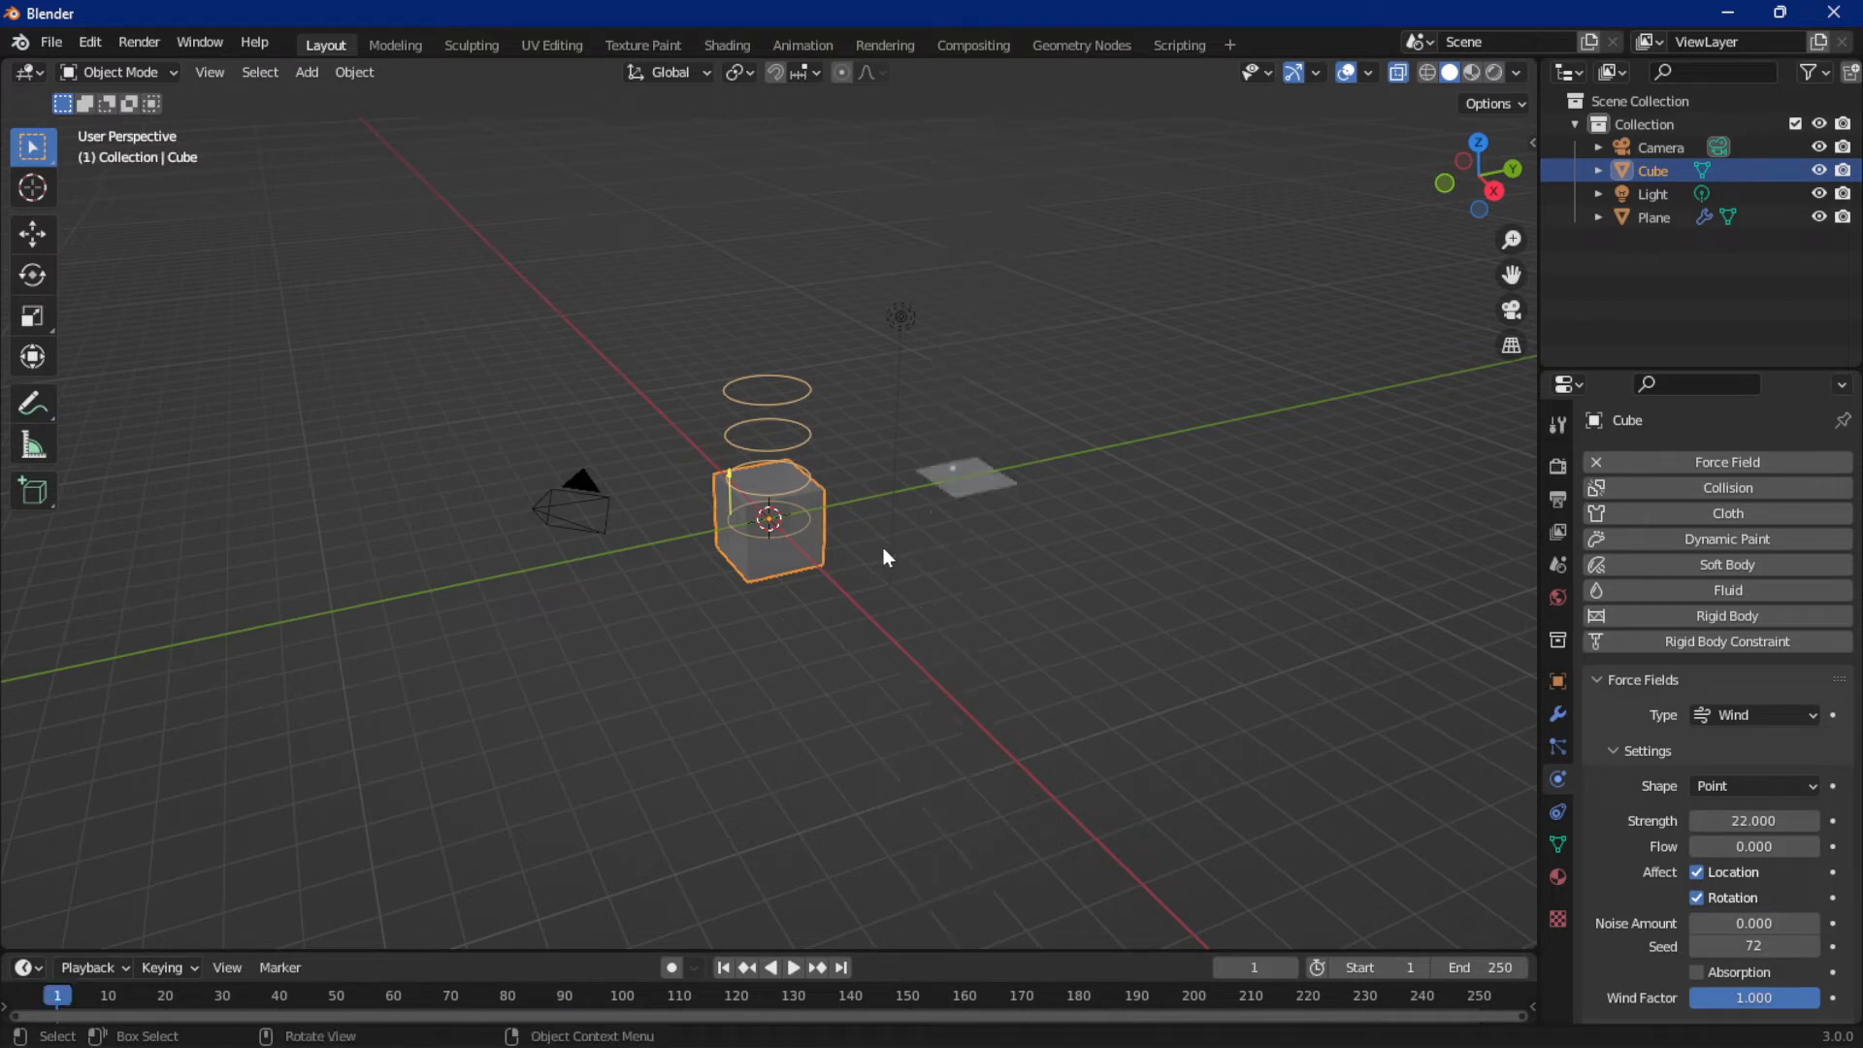
Remove the rigid body from the plane and check the particle emission in playback
left_click(956, 462)
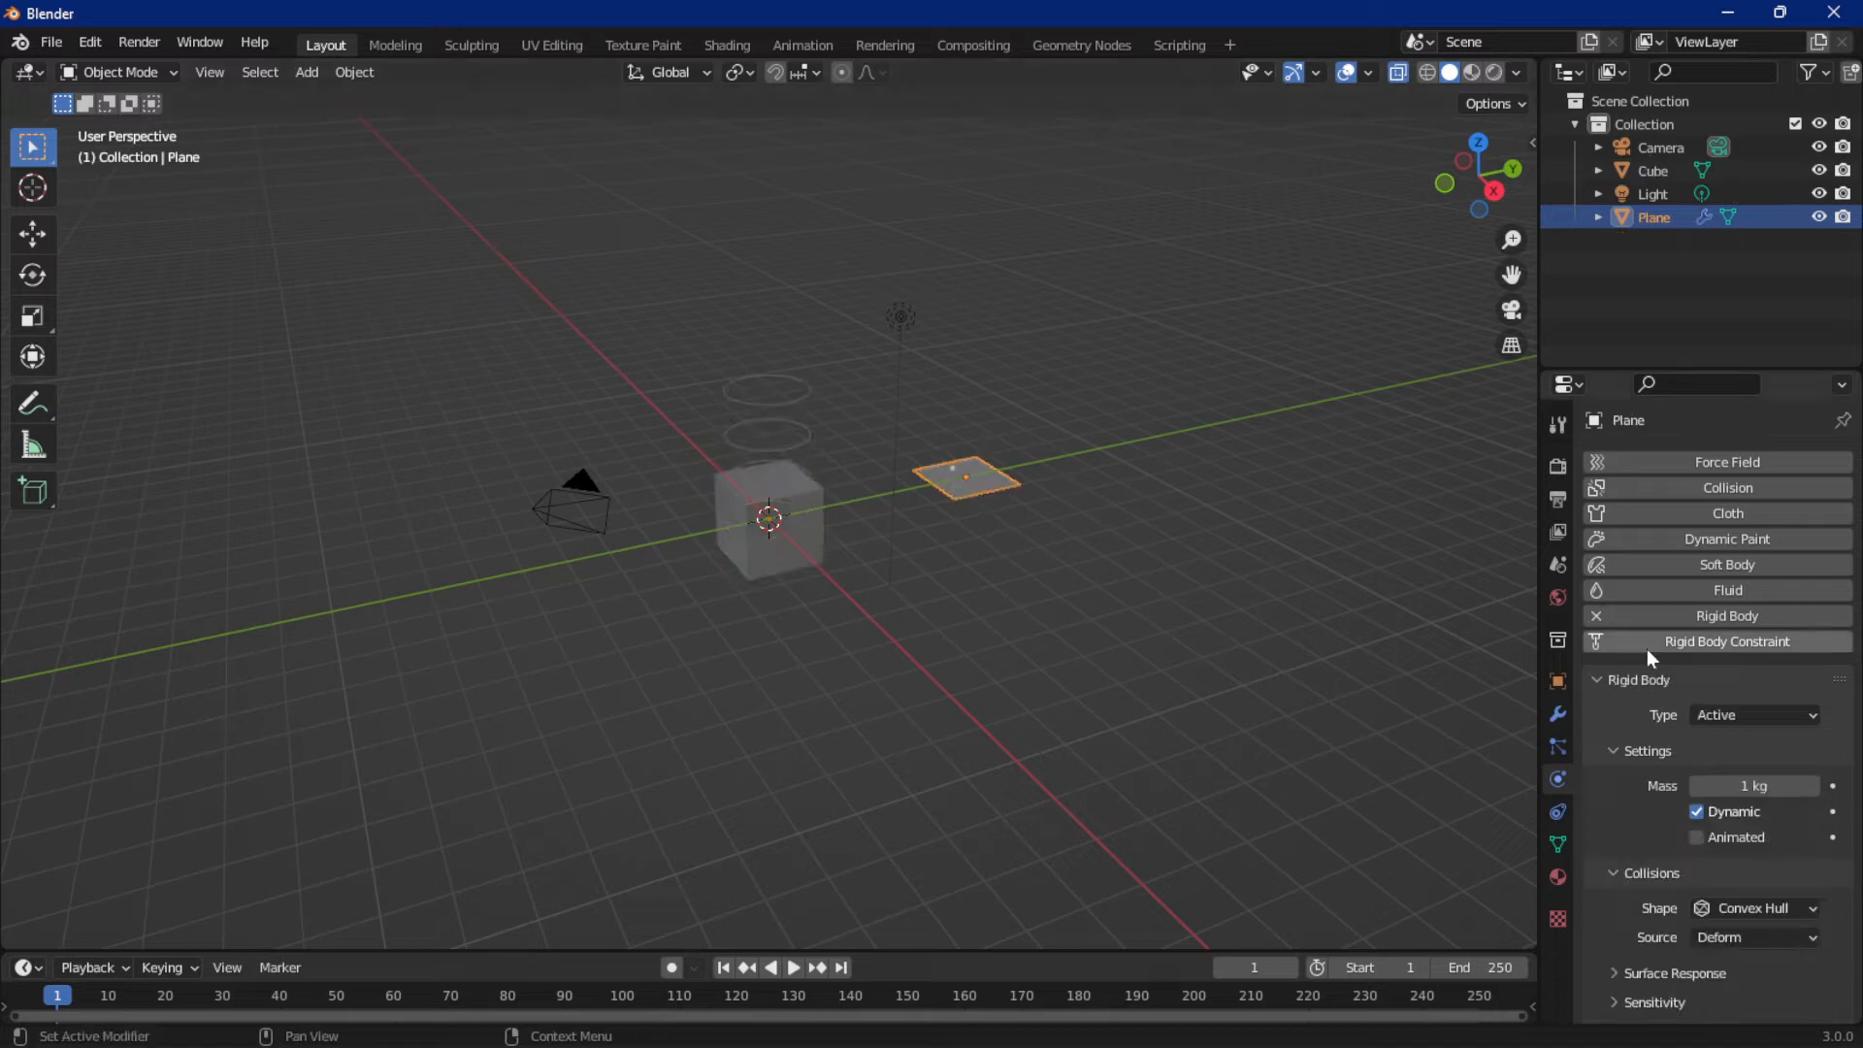
left_click(1690, 617)
key("space")
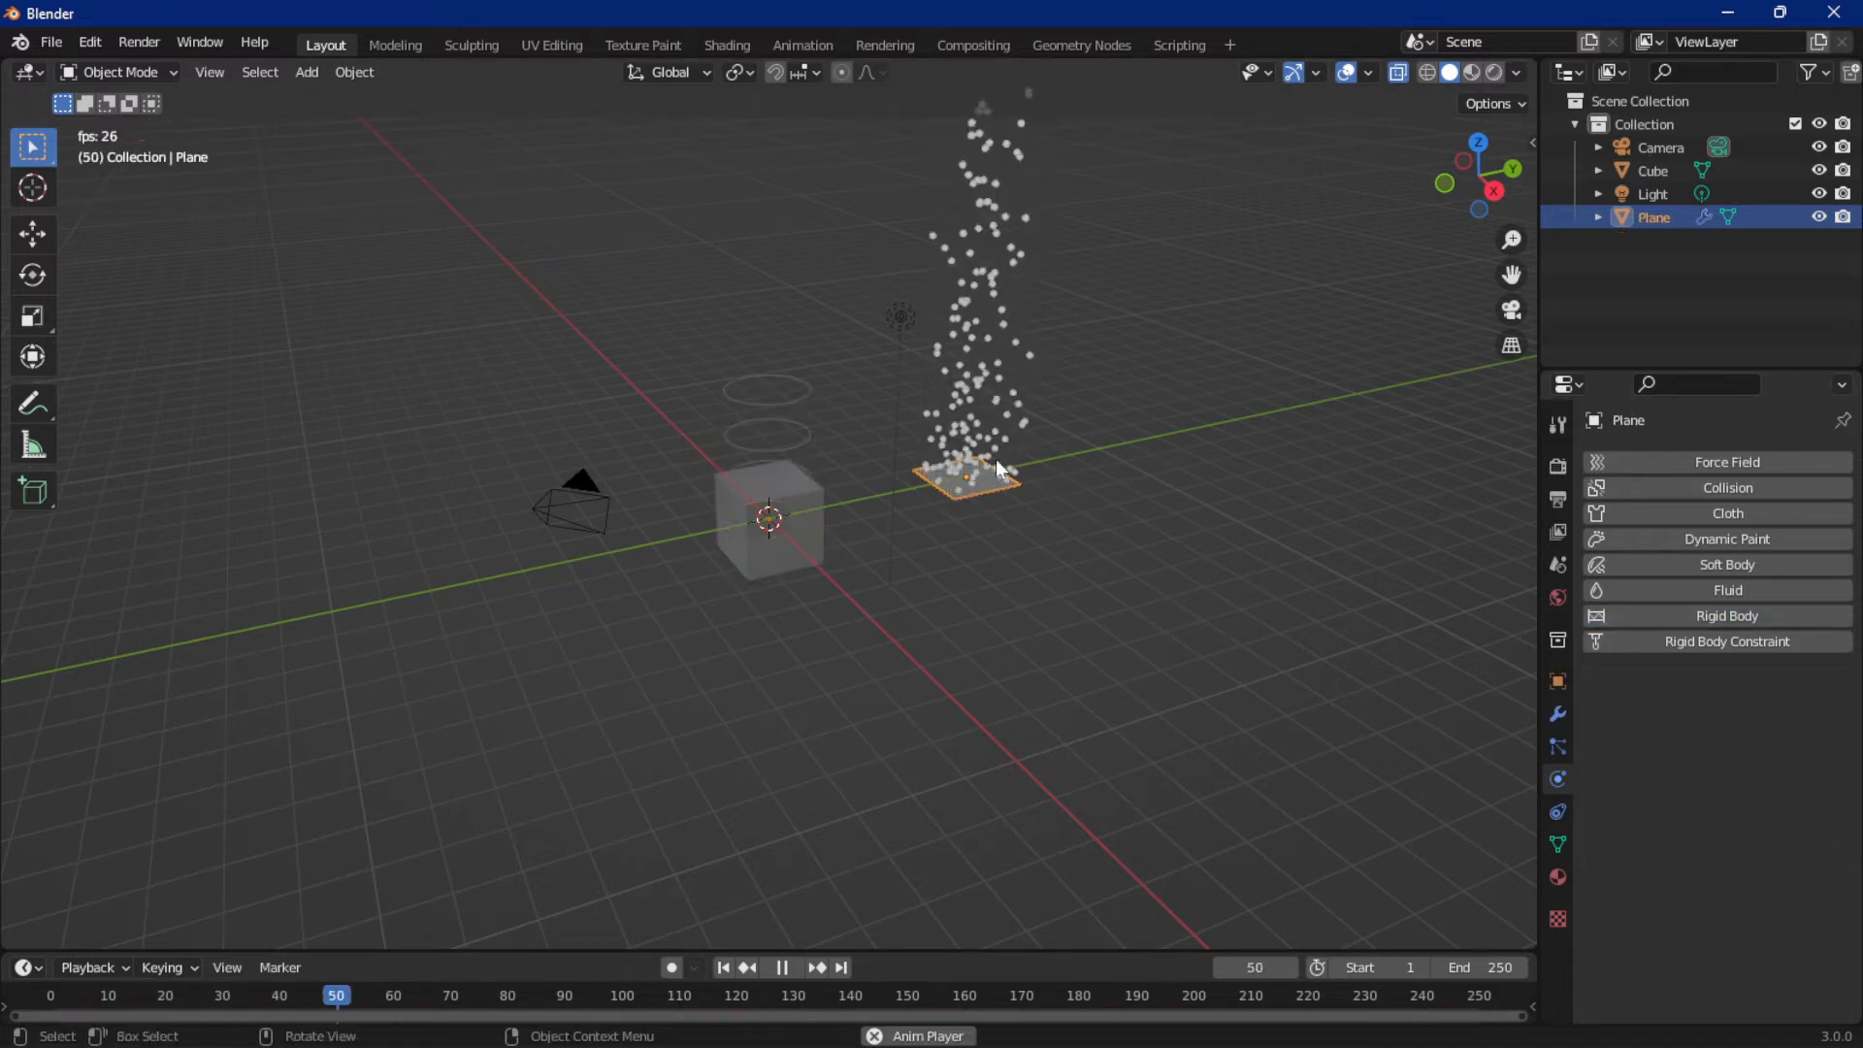
key("space")
Set the cube's wind flow to 10, play the particle simulation and return to the first frame
left_click(776, 557)
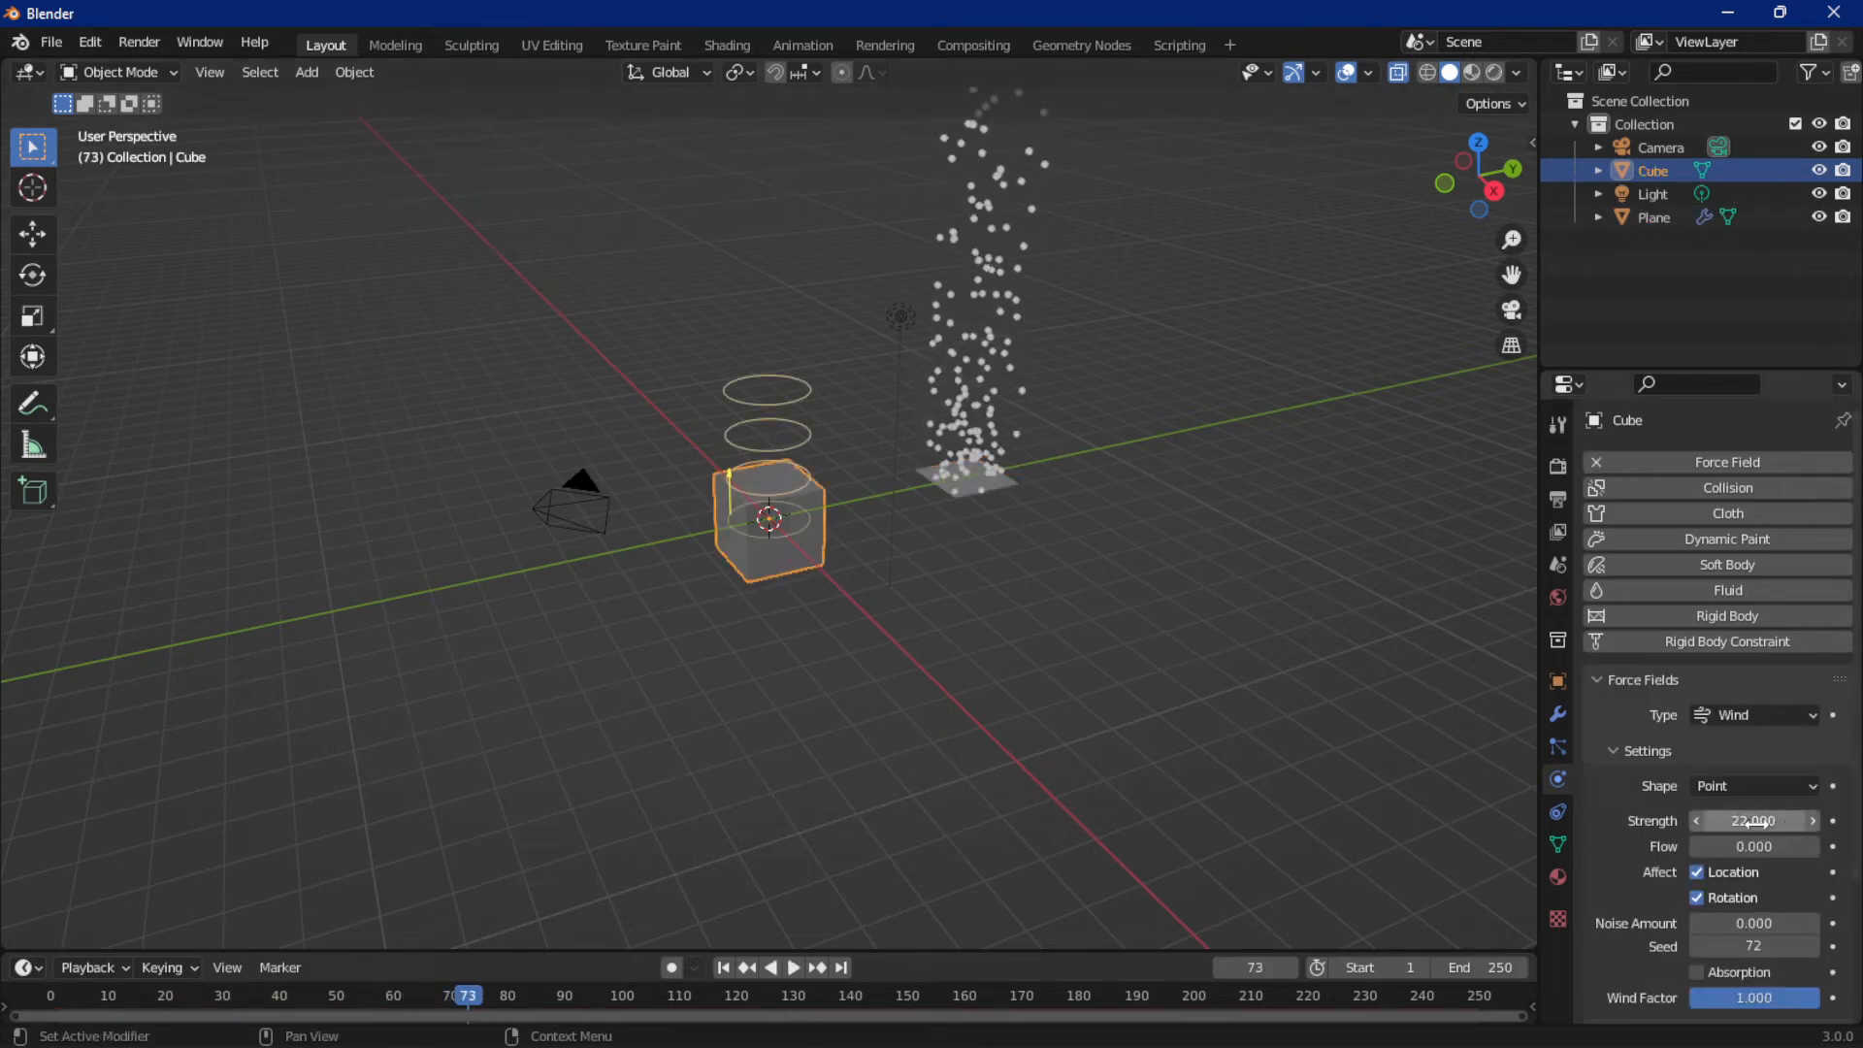
left_click_drag(1754, 847, 1847, 846)
key("space")
key("space")
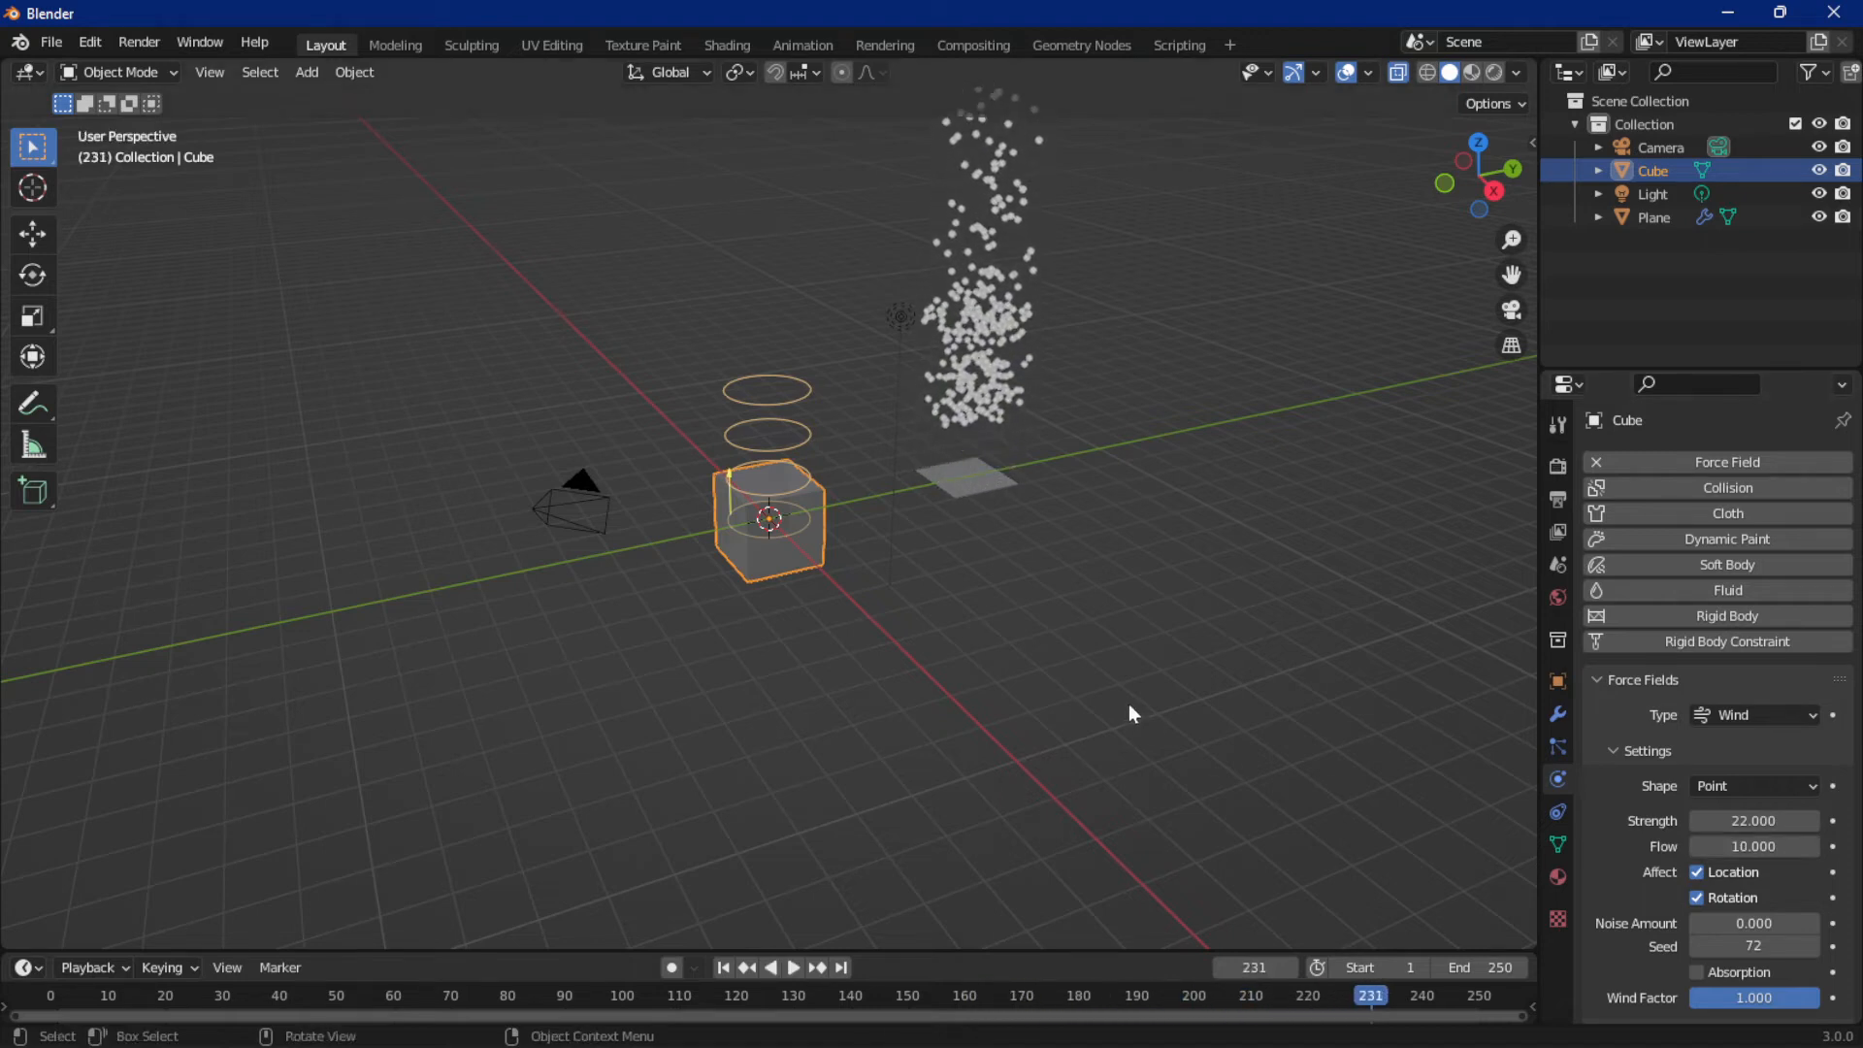
key("shift+Left")
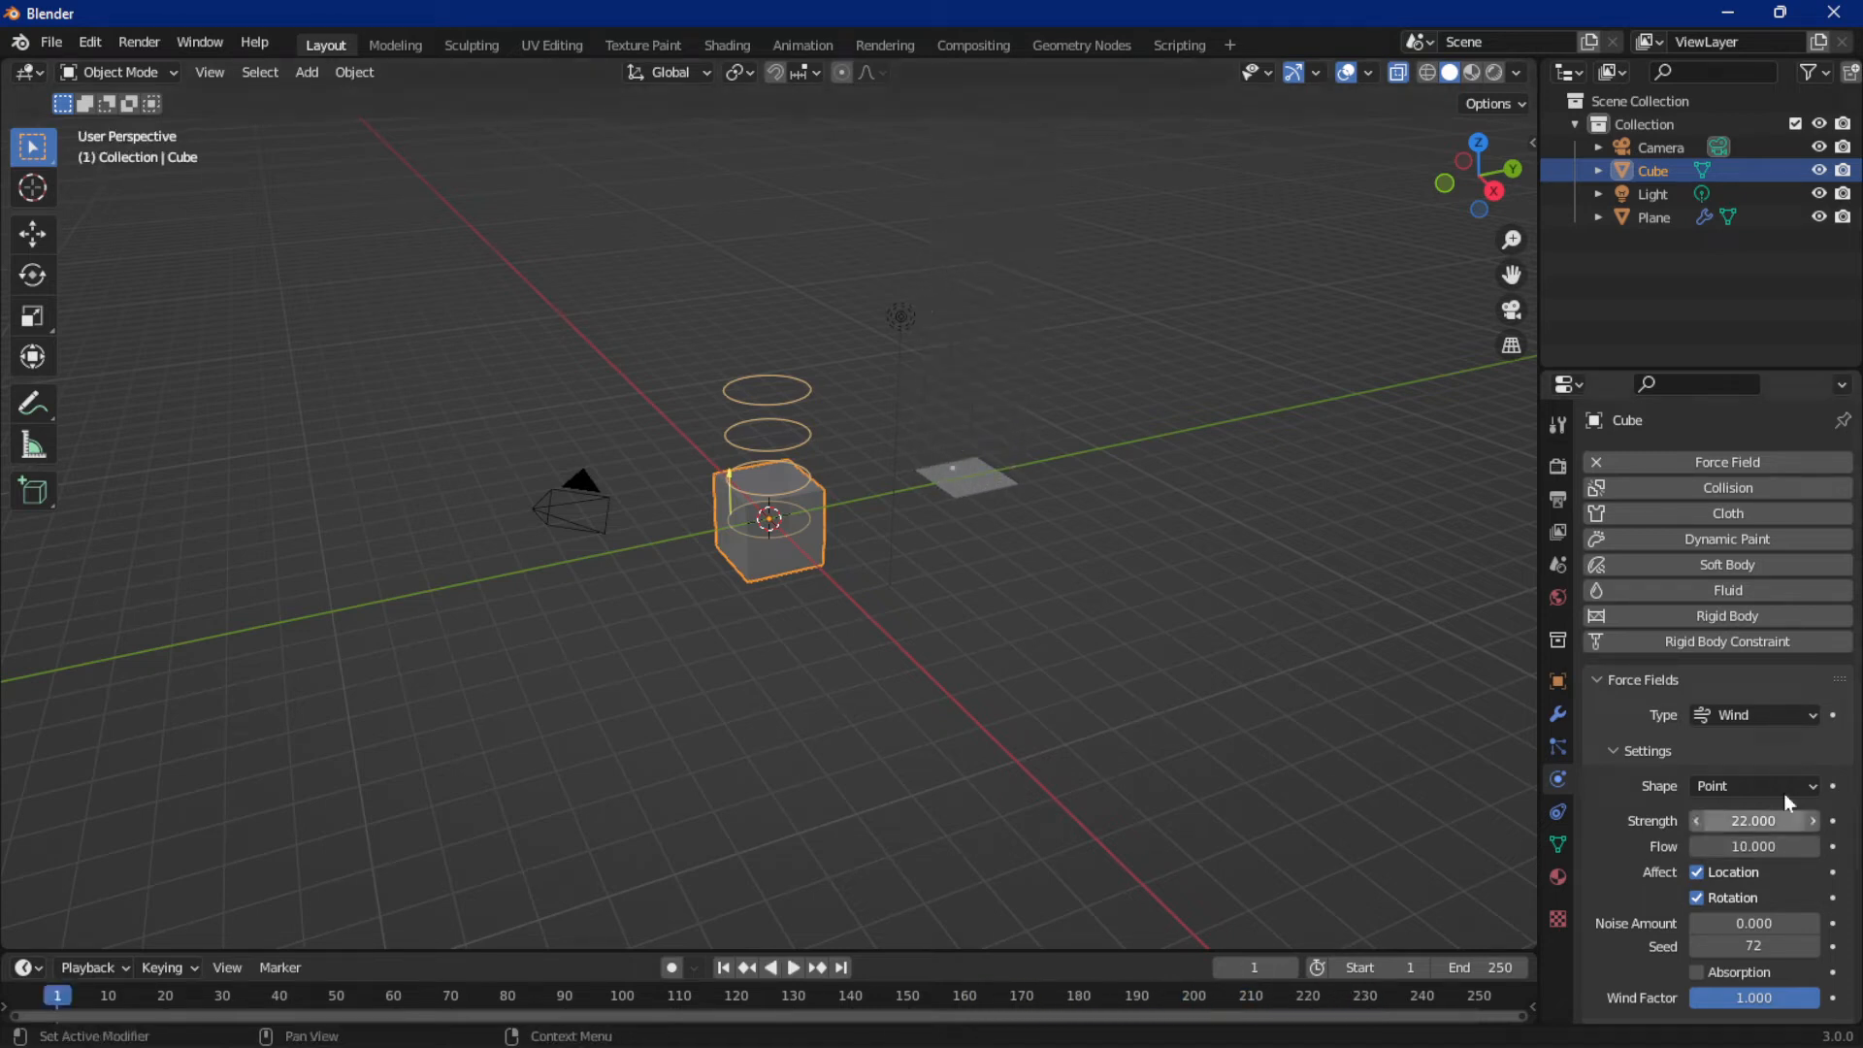
Play the simulation and rotate the wind cube during playback to redirect the particles, then stop it
scroll(1790, 777, "down", 5)
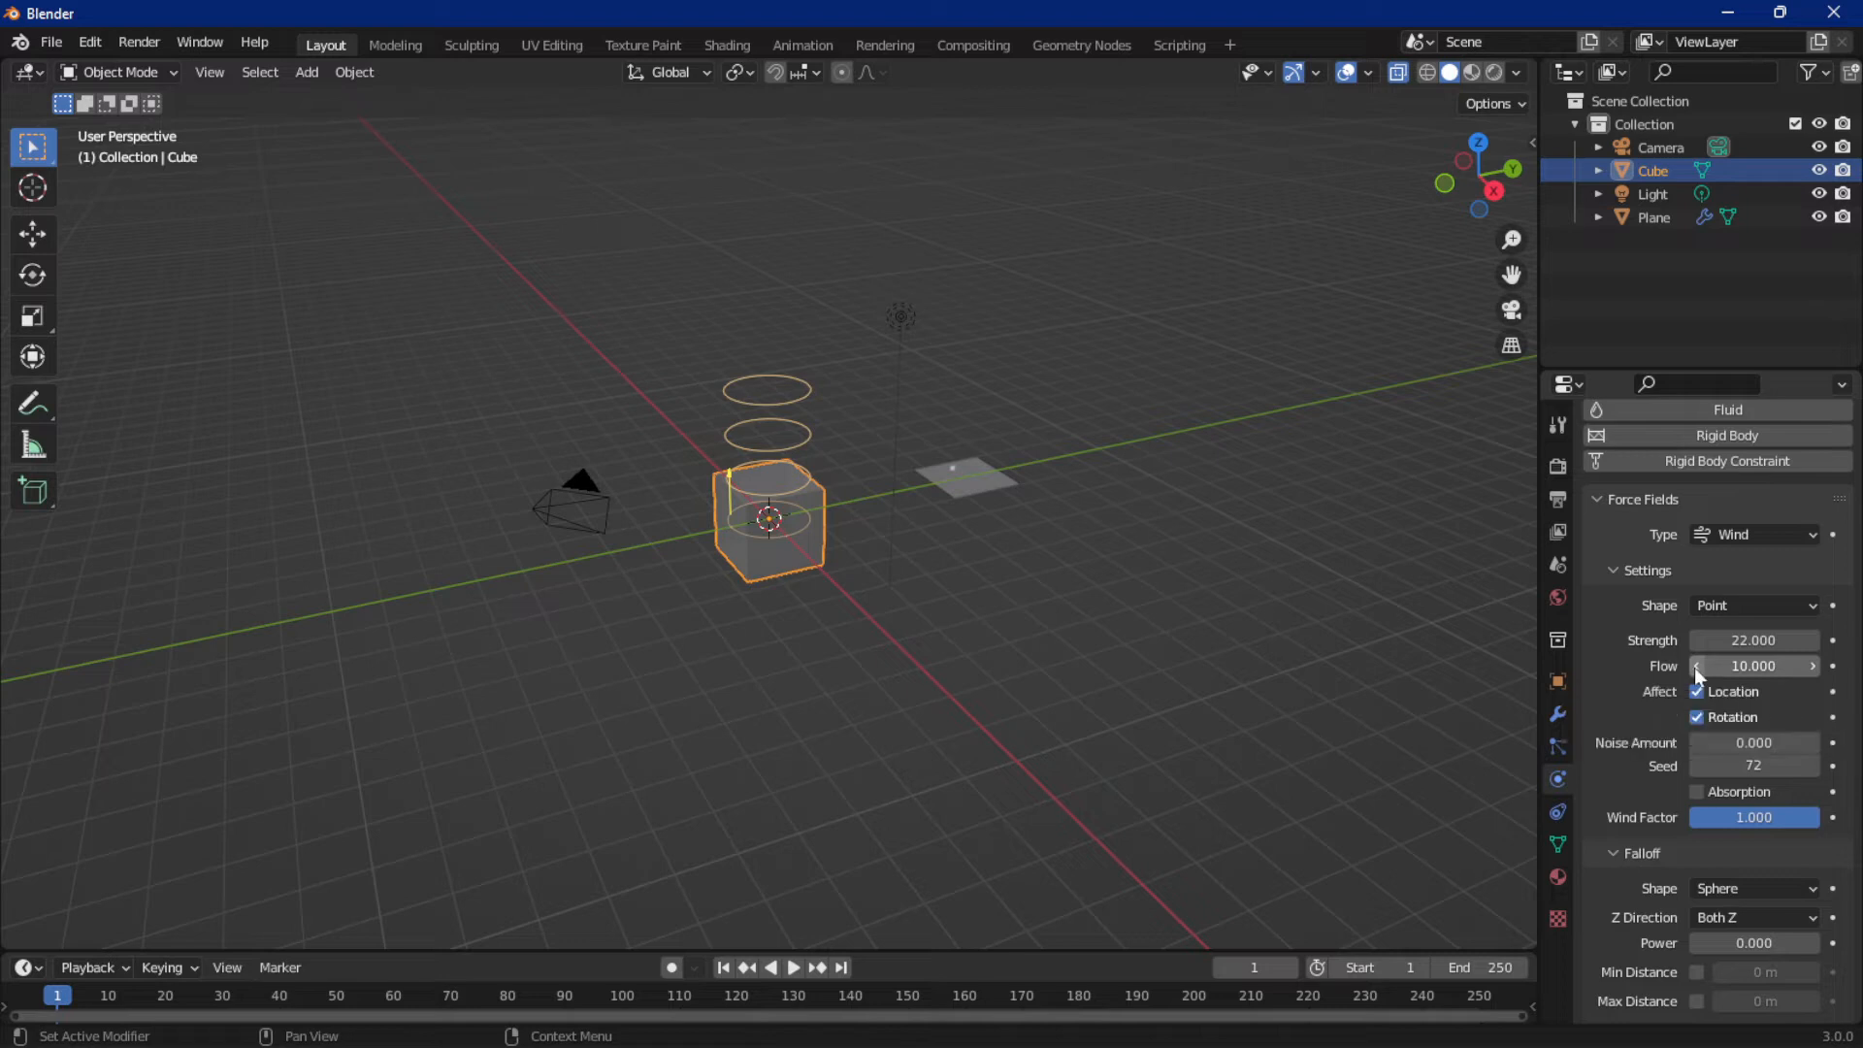
left_click(1726, 541)
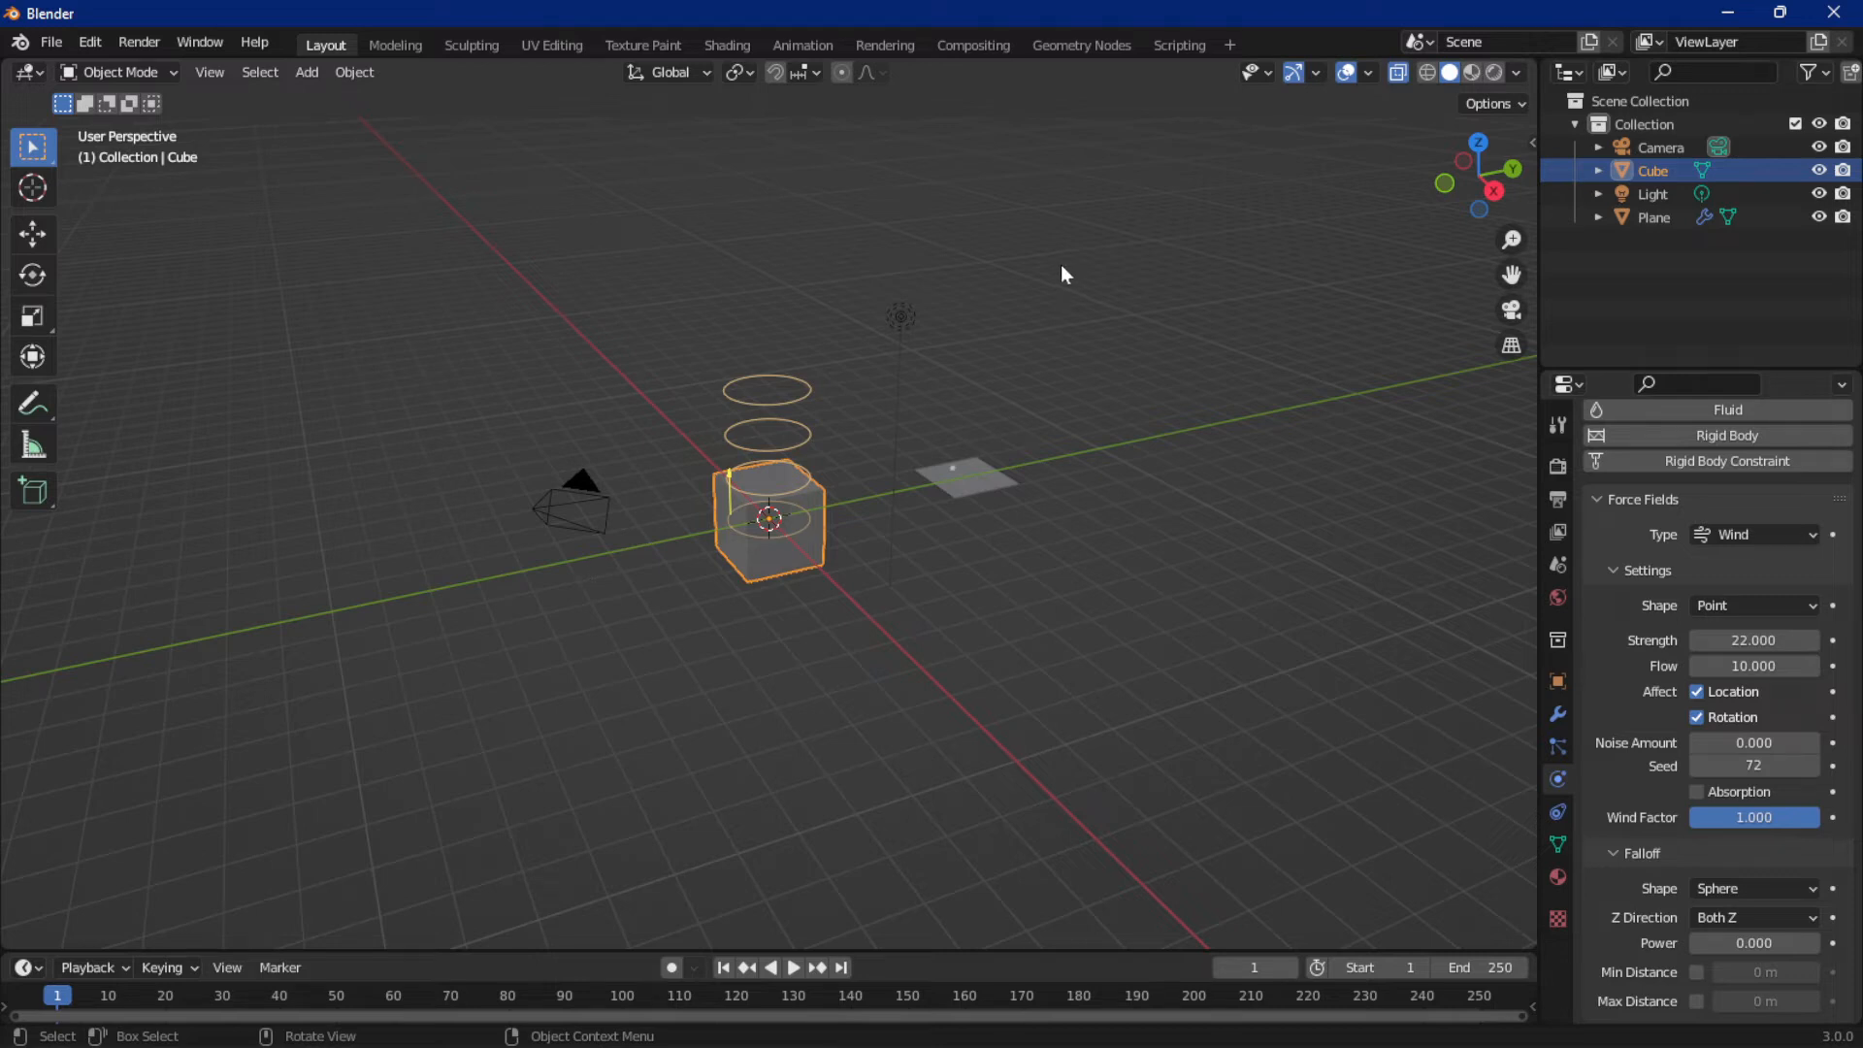
key("space")
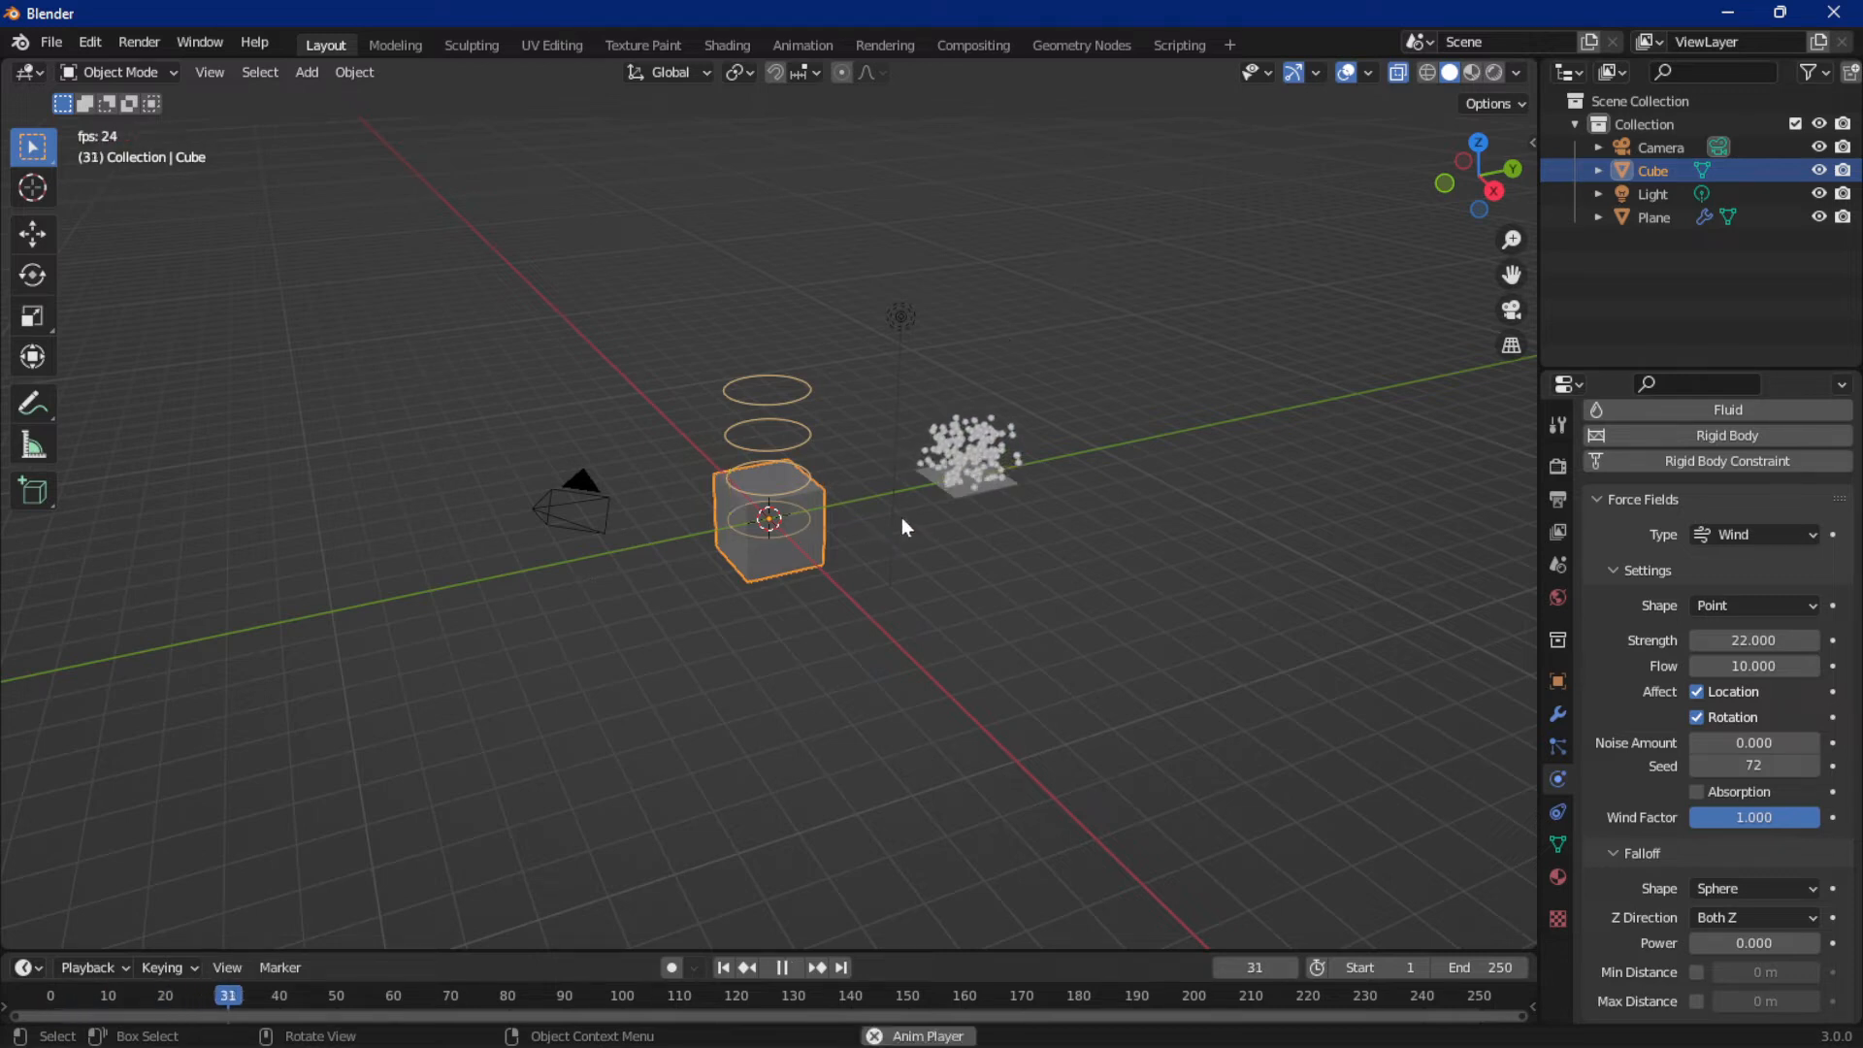
key("r")
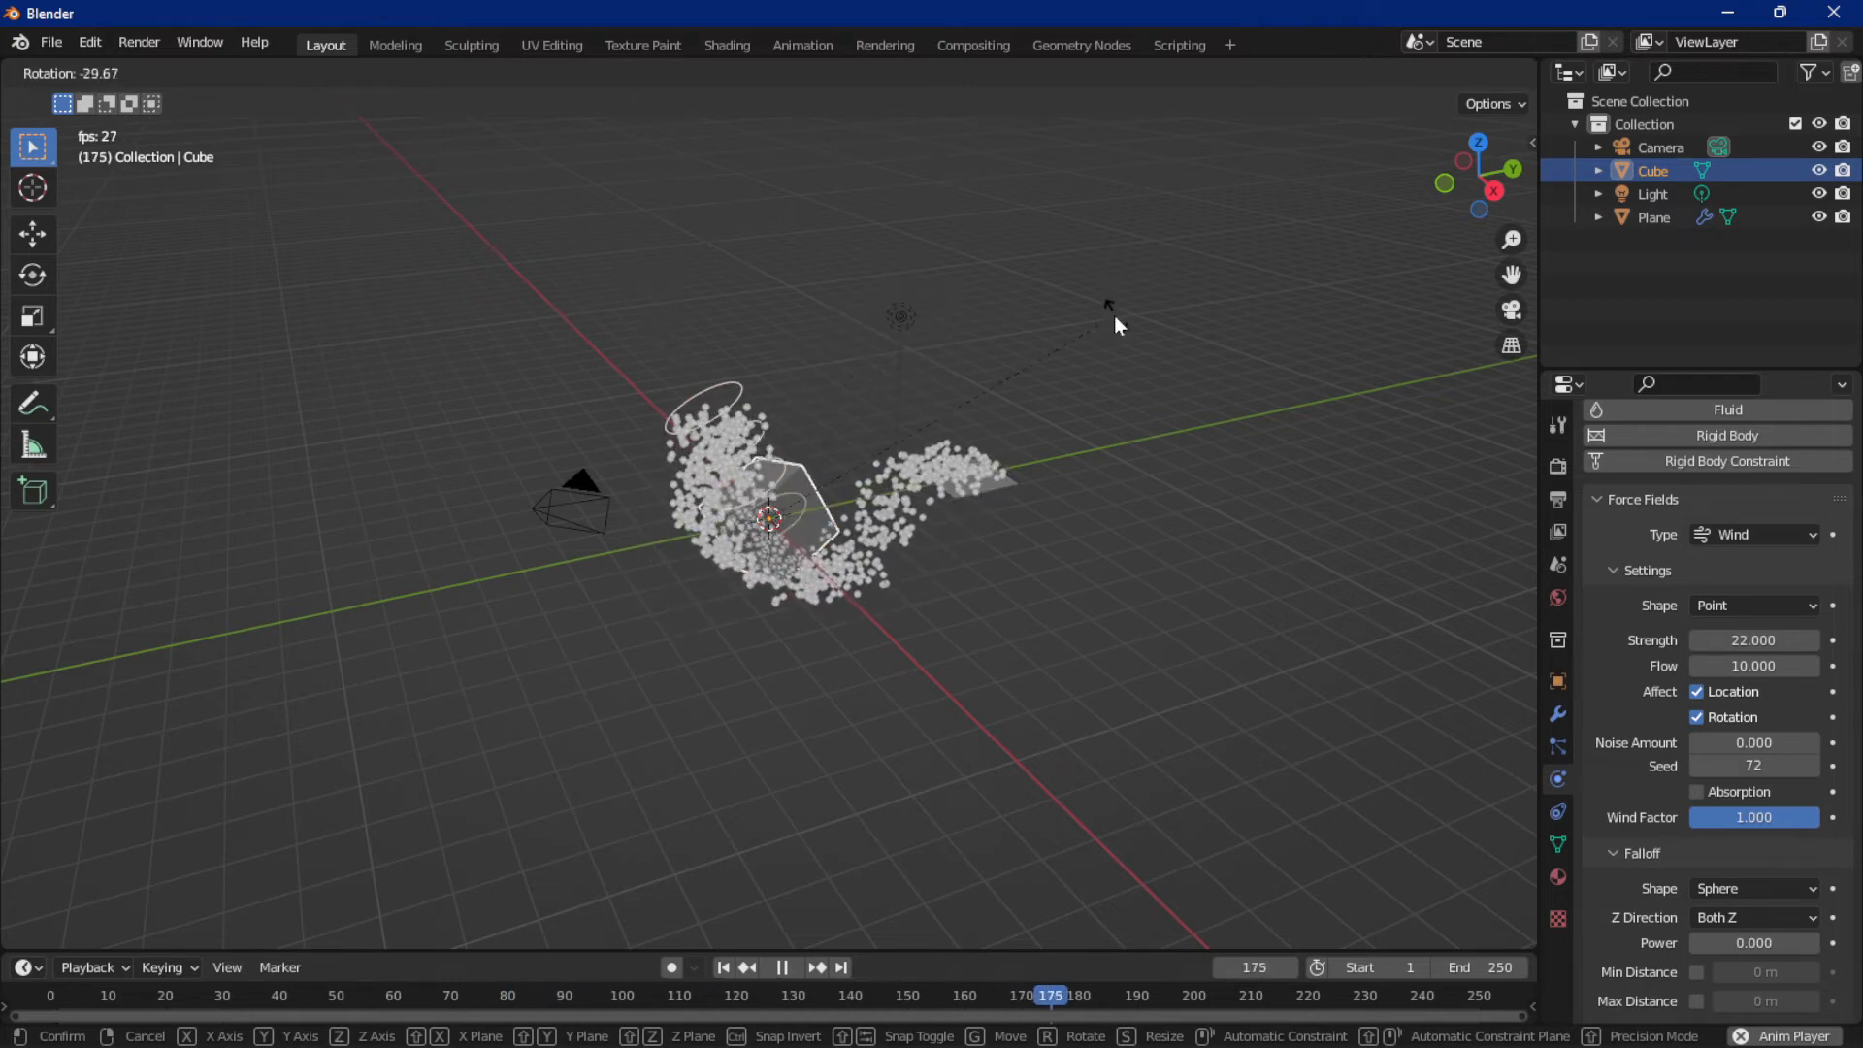
left_click(1162, 367)
key("space")
Set the wind flow to 4.2 and rotate the cube again while the simulation plays
left_click_drag(1753, 666, 1726, 666)
key("space")
key("r")
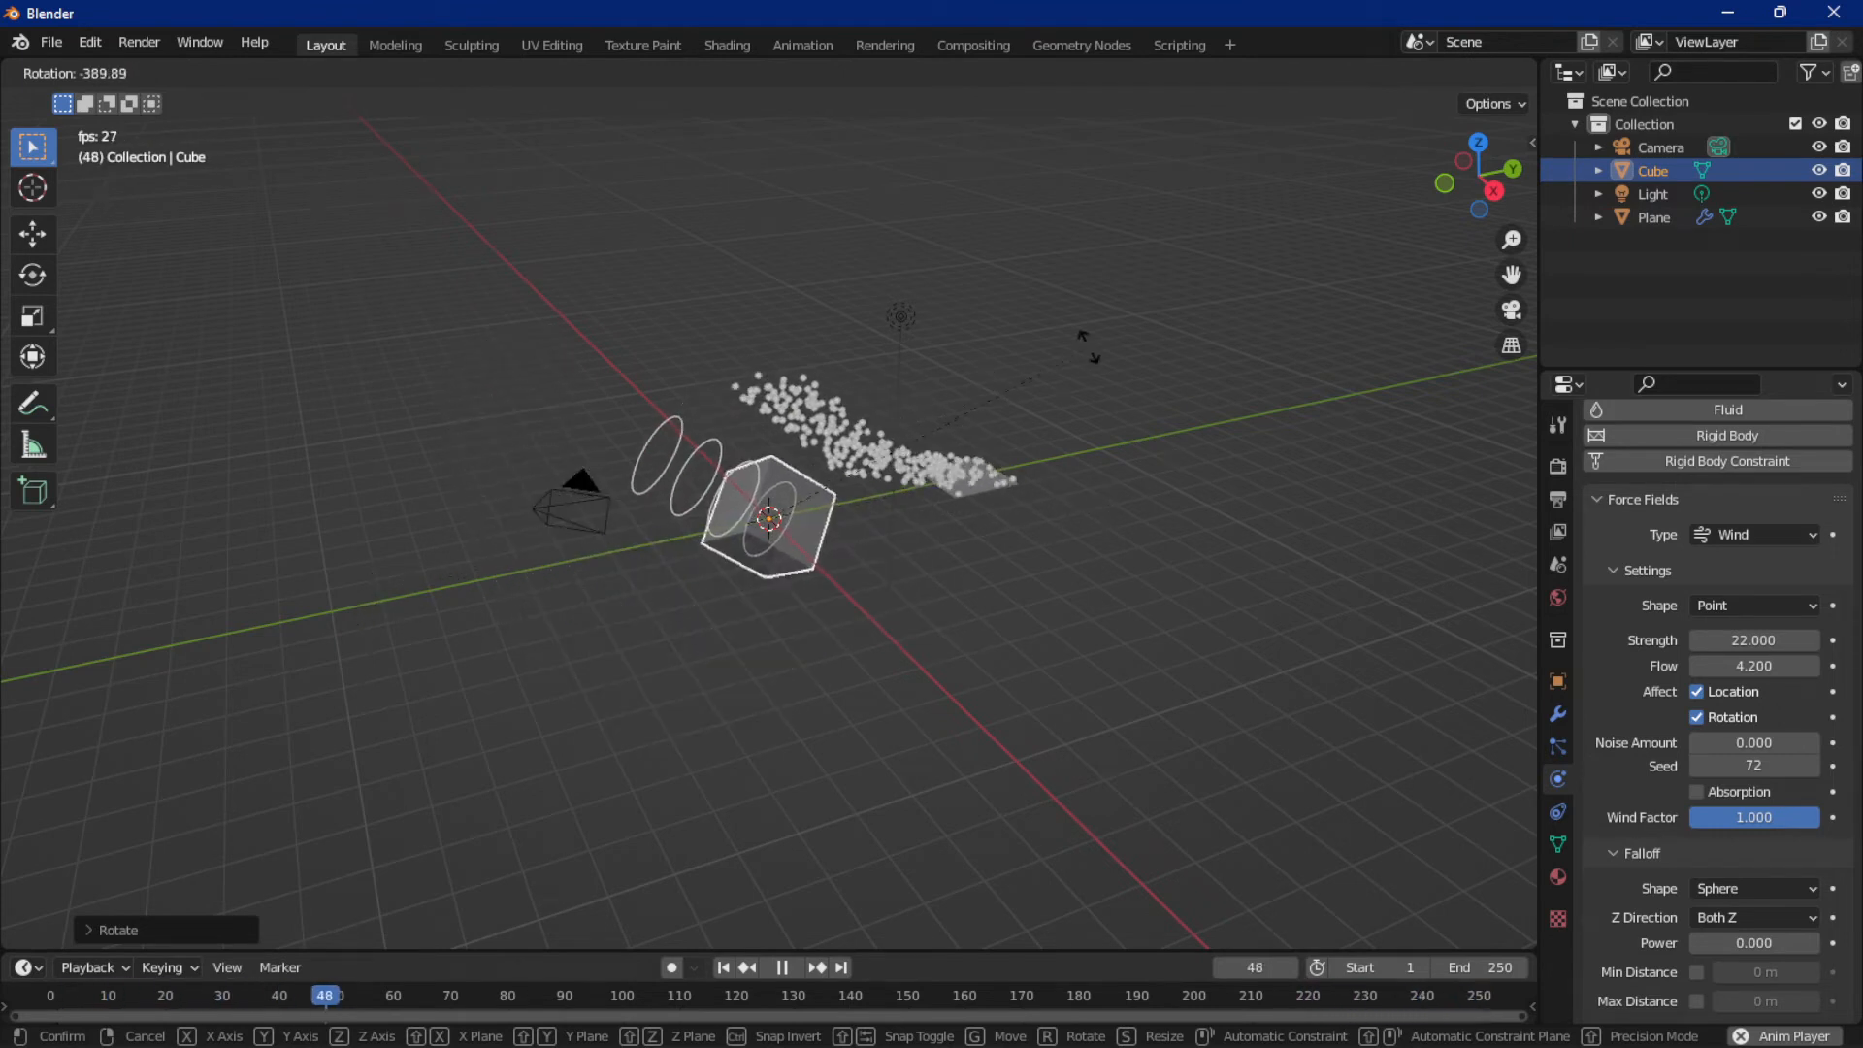
left_click(941, 594)
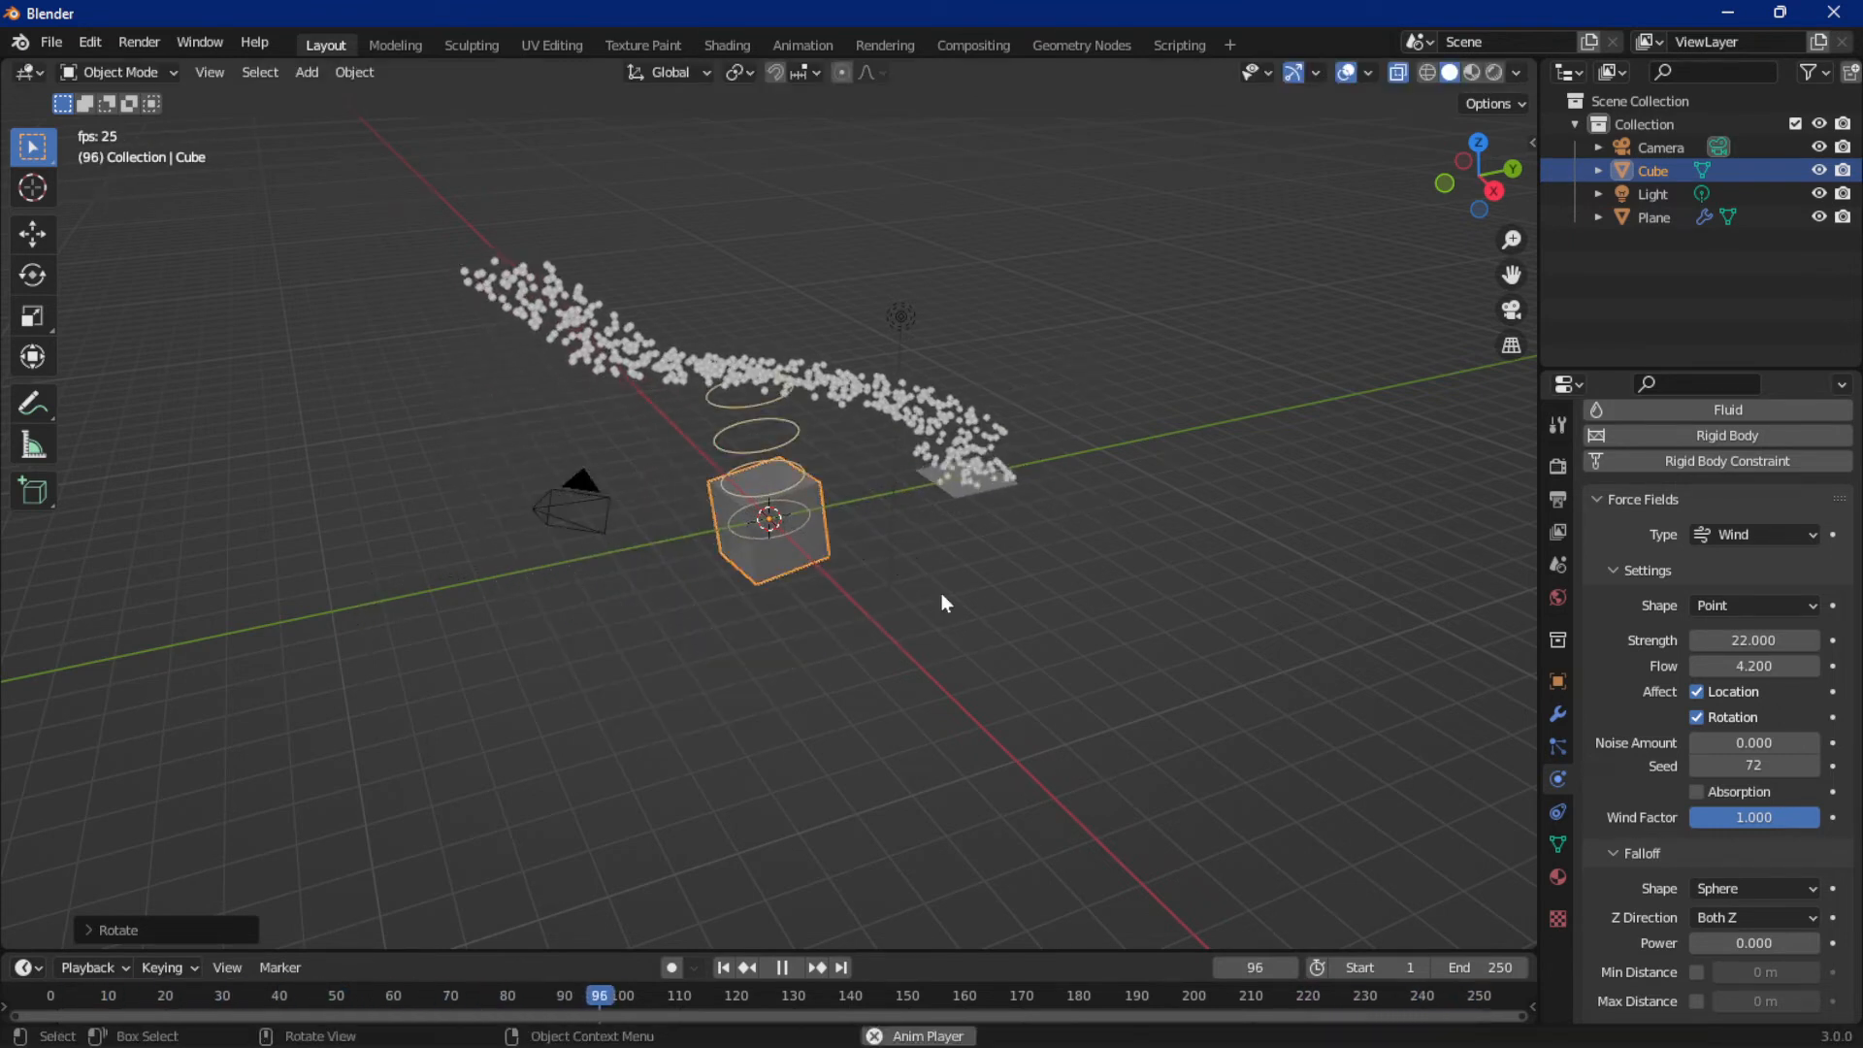
key("space")
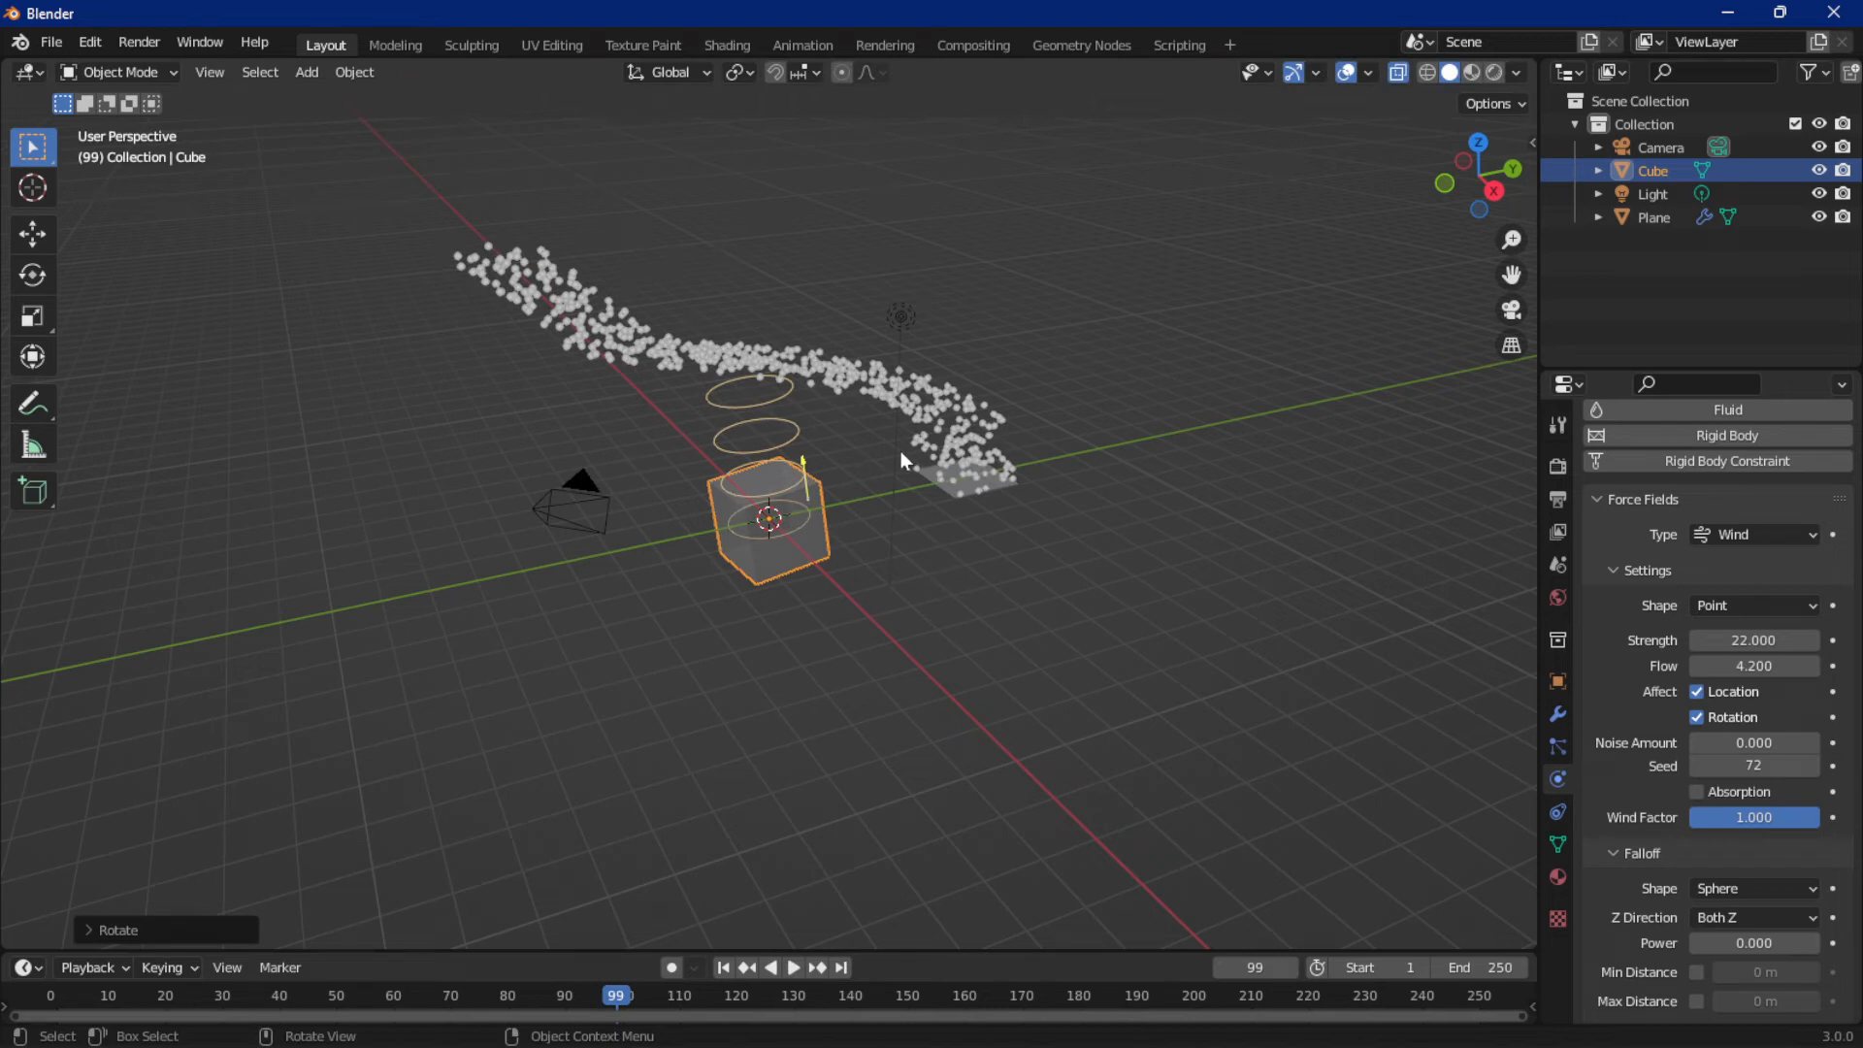
Rotate the cube upright in the right and back orthographic views so its wind direction points straight up
left_click(1493, 192)
key("r")
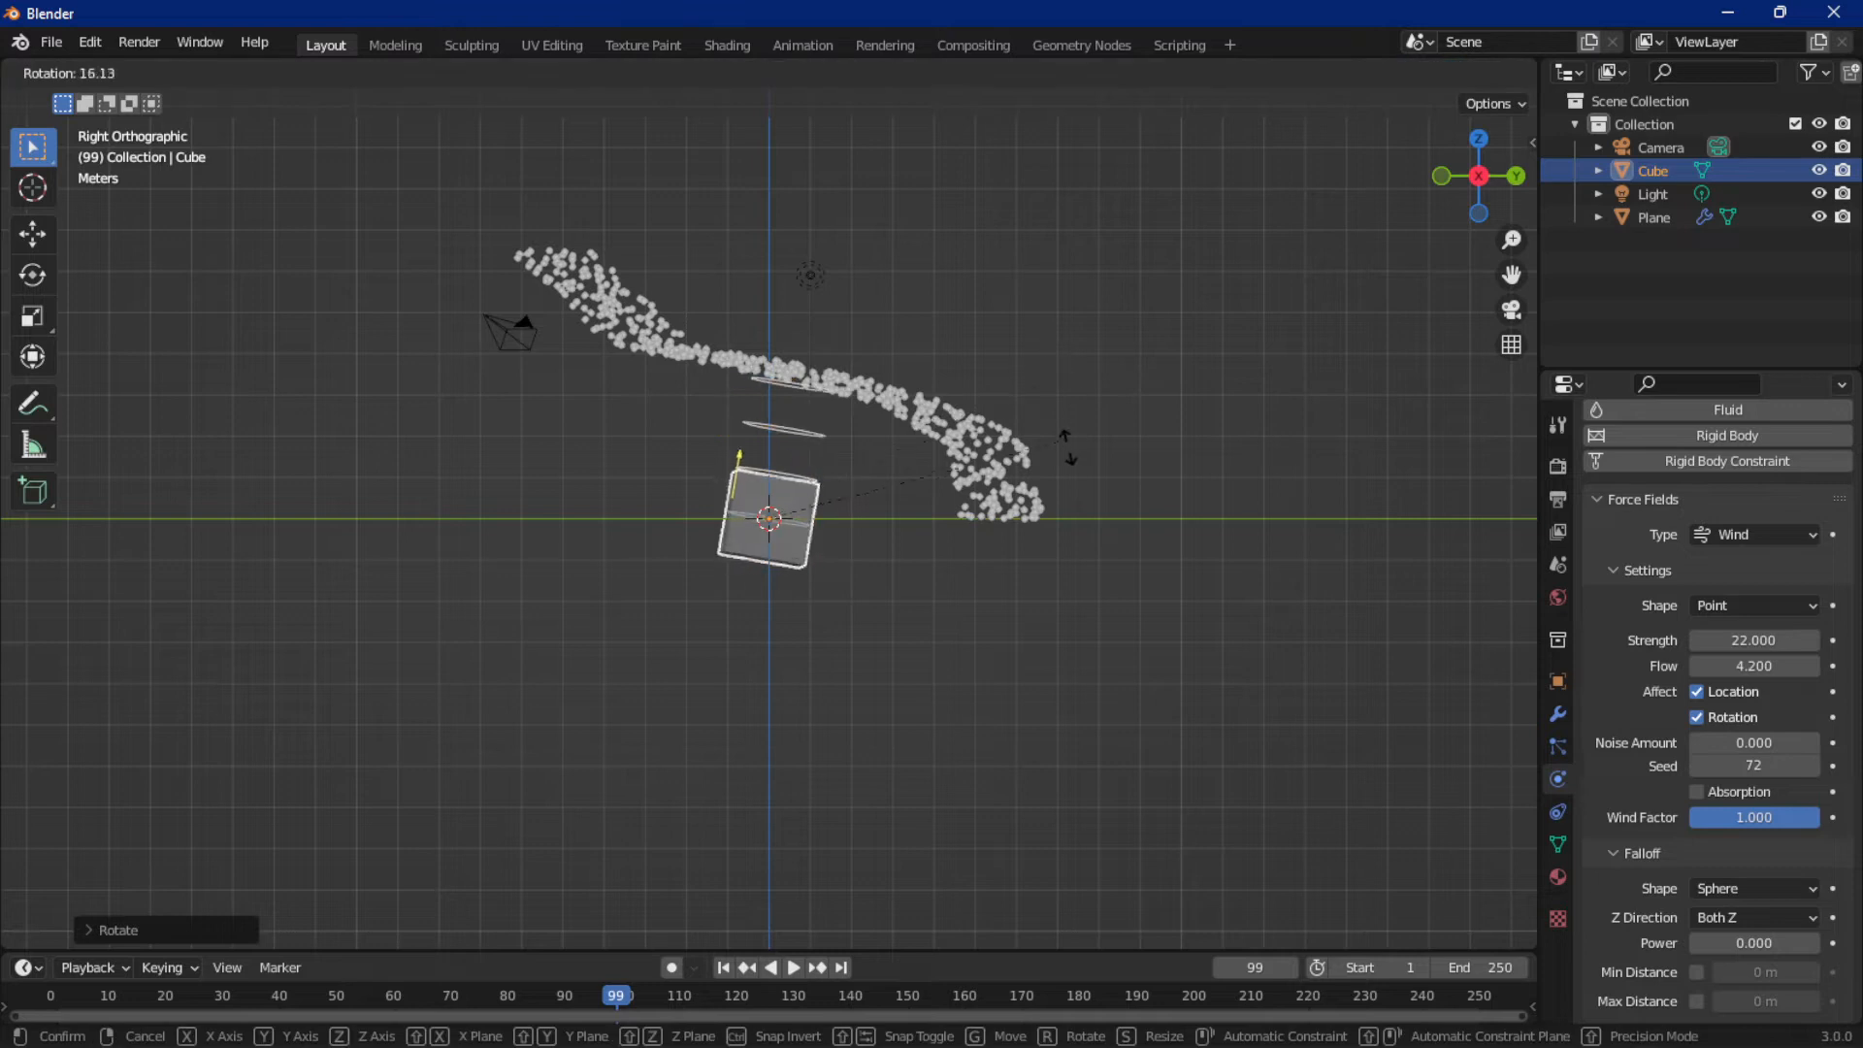
left_click(1054, 388)
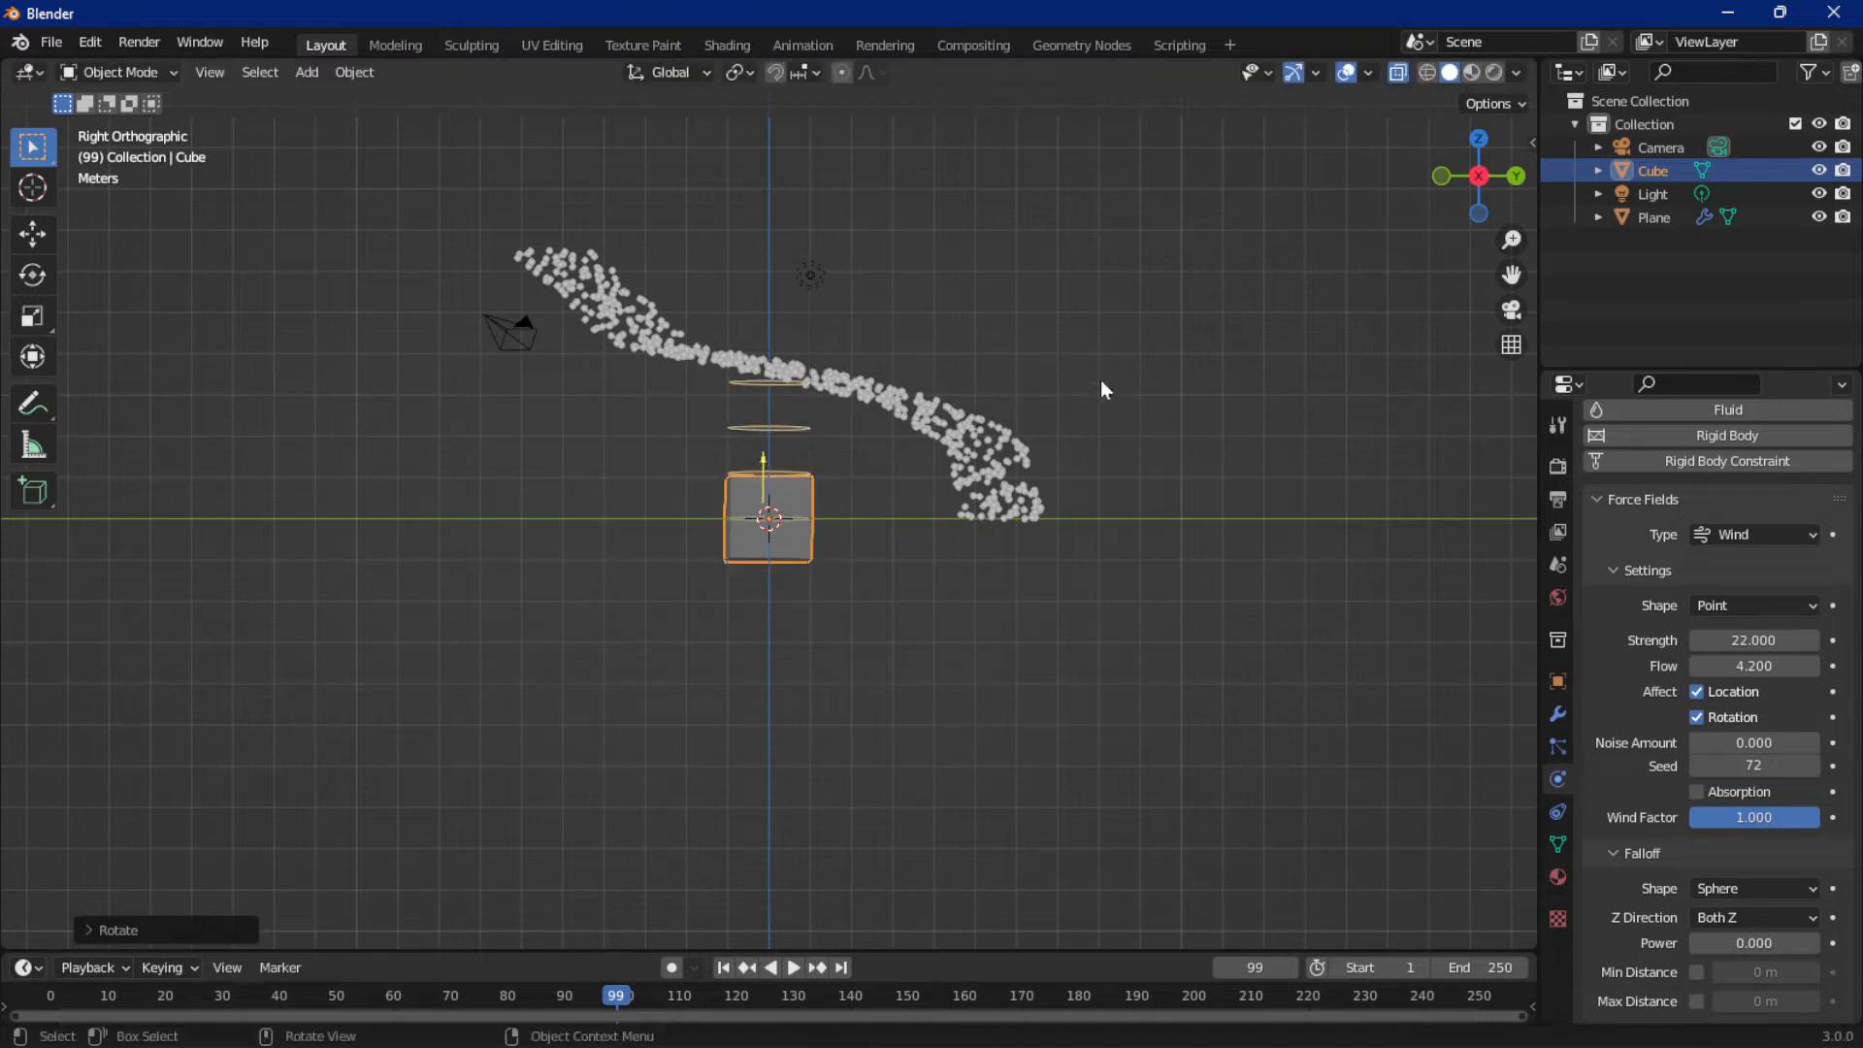
left_click(1517, 176)
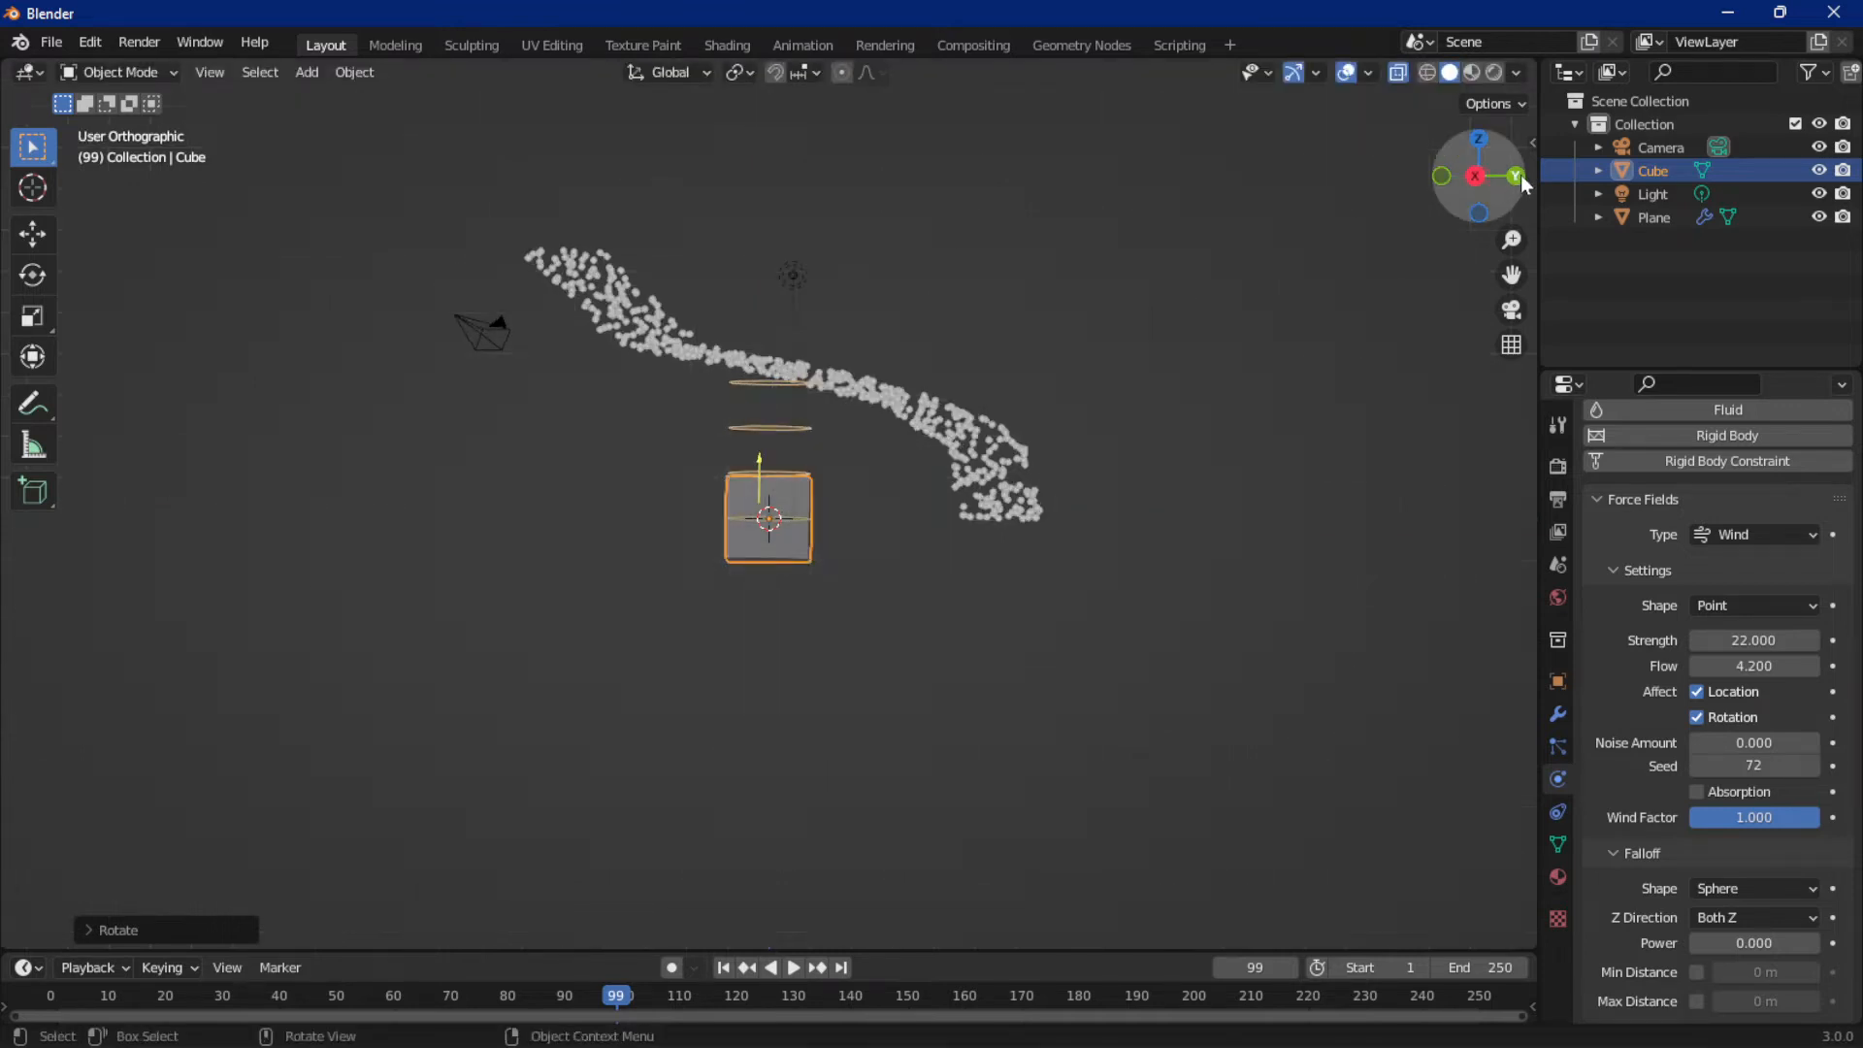
key("r")
left_click(1119, 328)
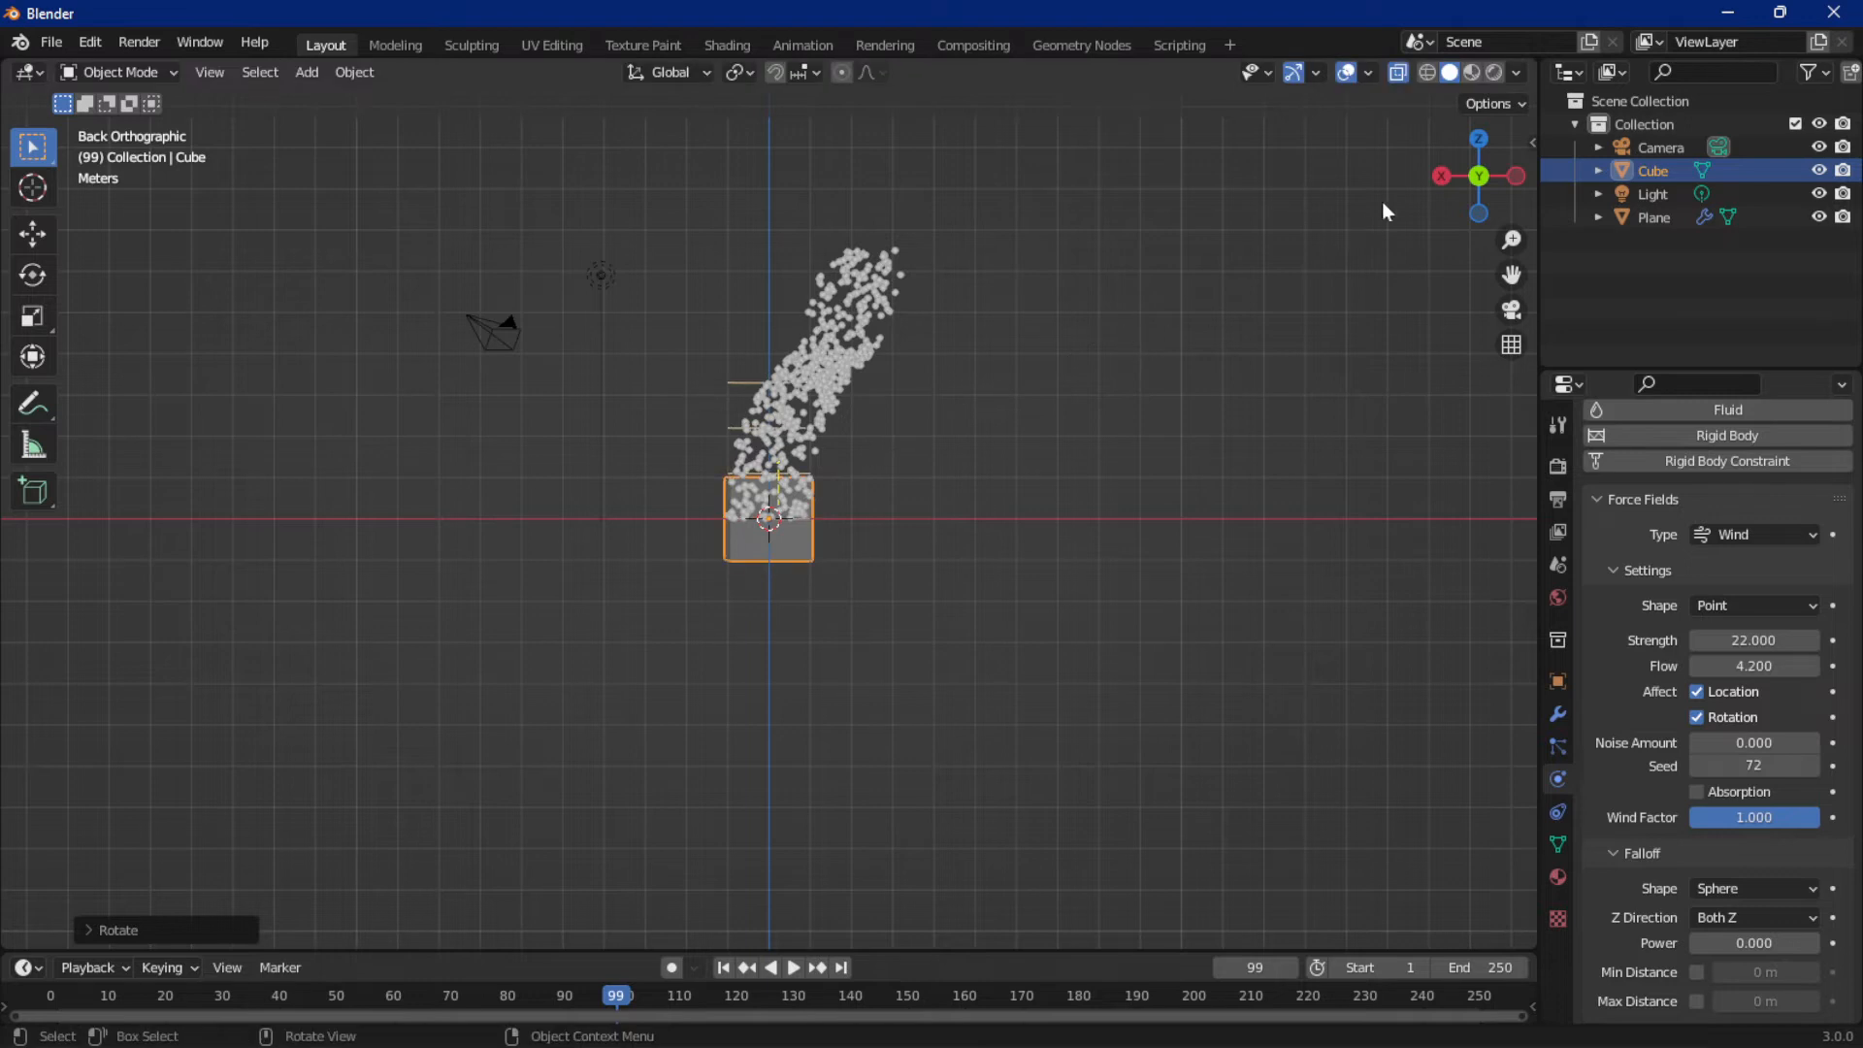
Frame the cube and the space above it in the right orthographic view and return to the first frame
left_click(1441, 179)
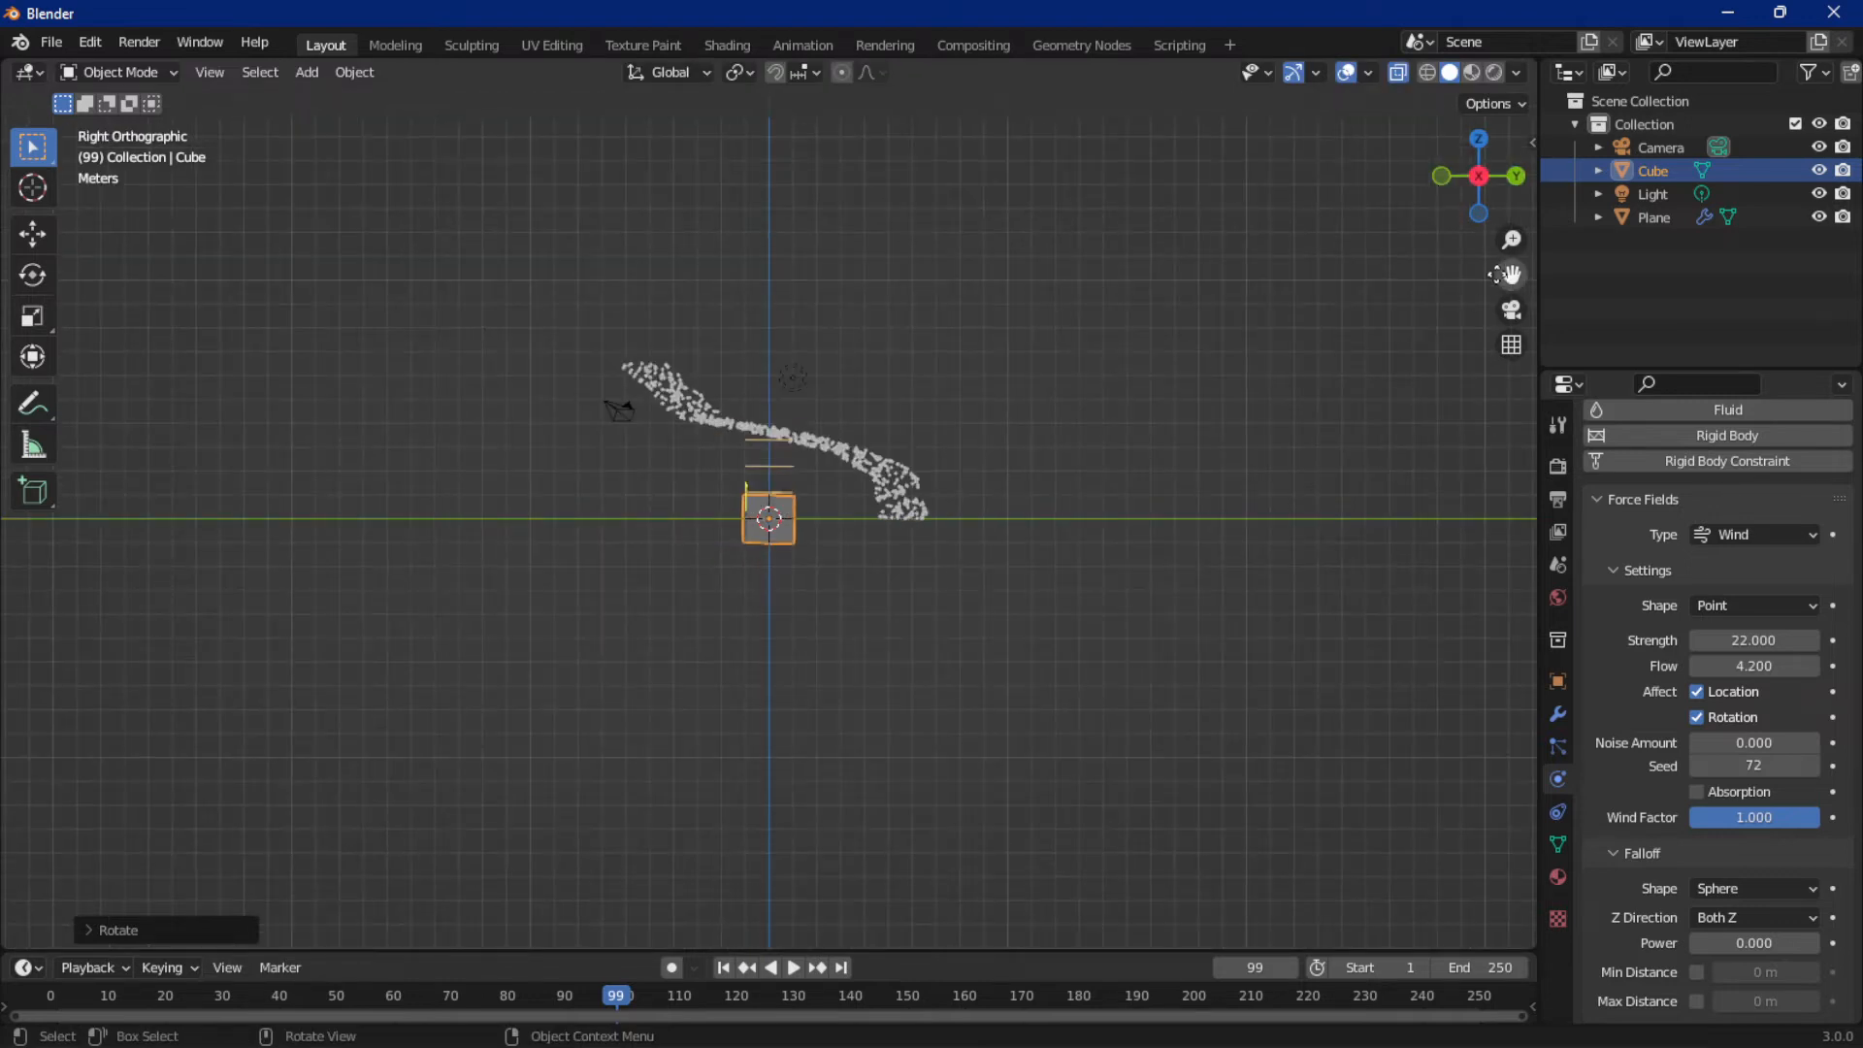
left_click_drag(1509, 266, 1461, 520)
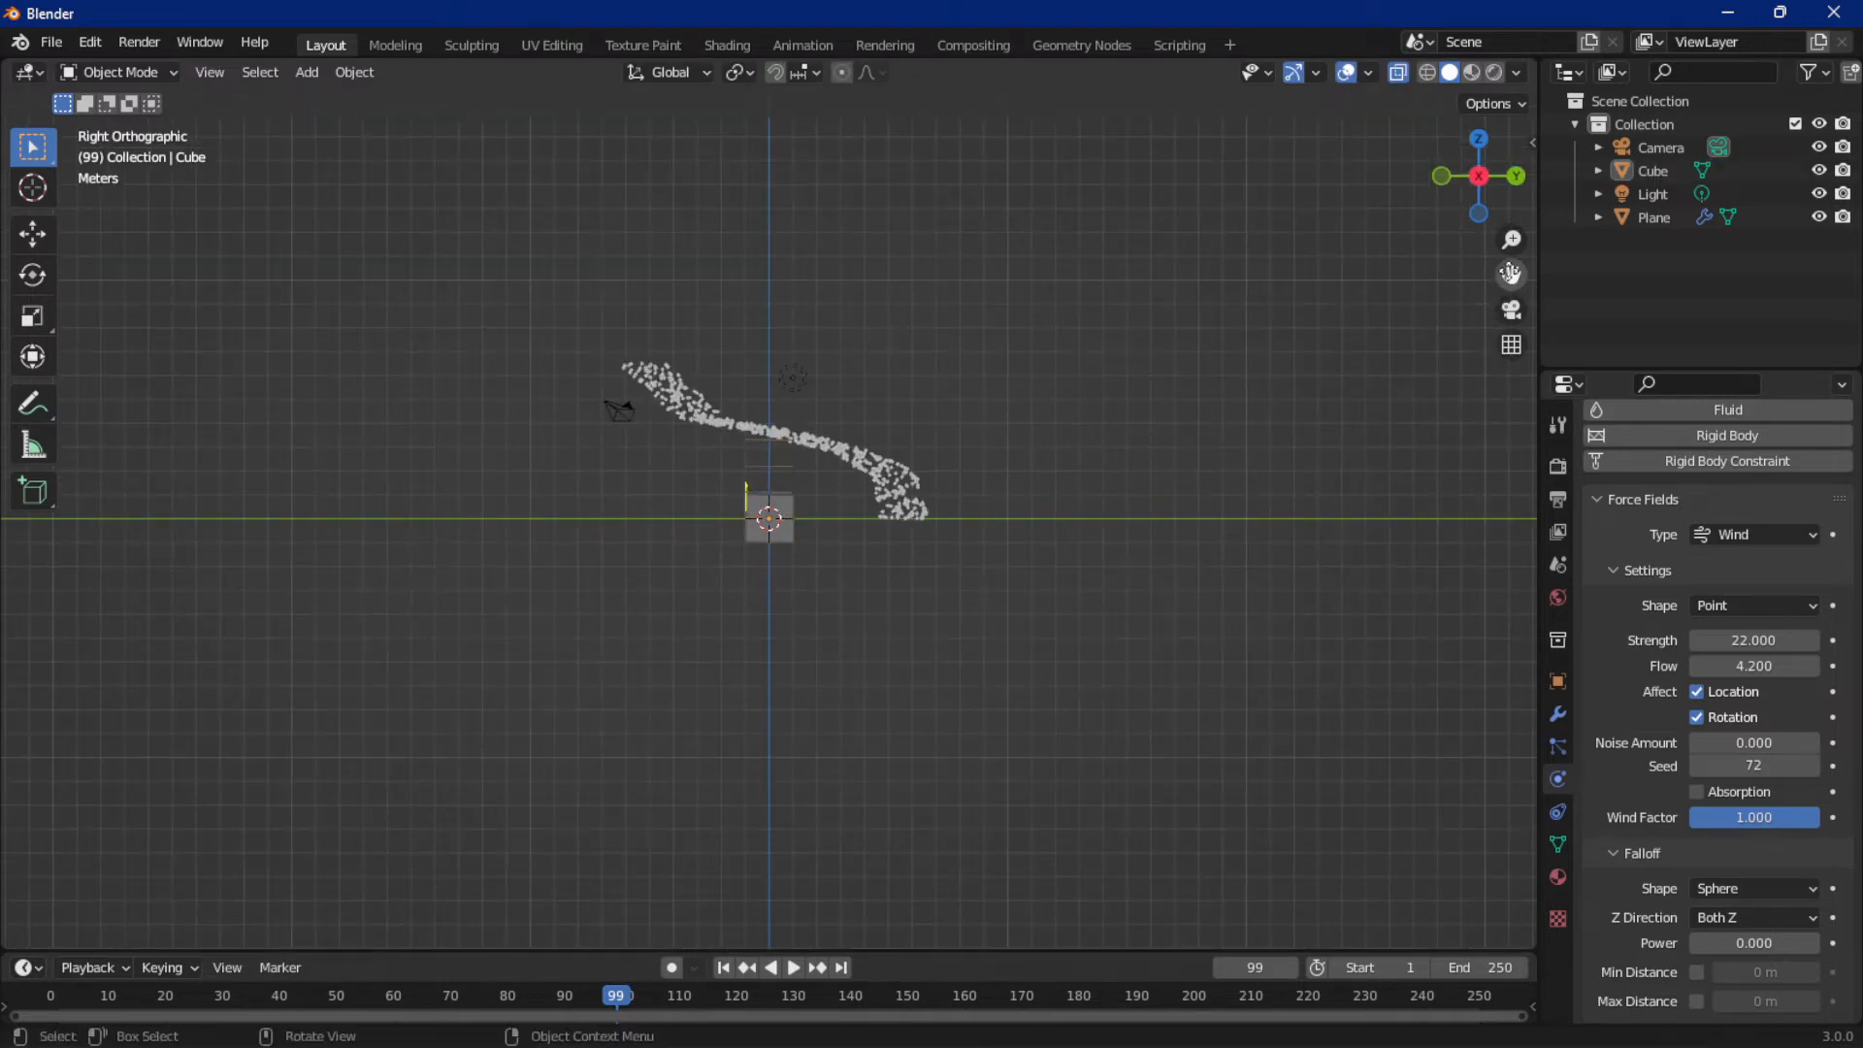
left_click_drag(1503, 272, 1161, 349)
scroll(1019, 431, "up", 2)
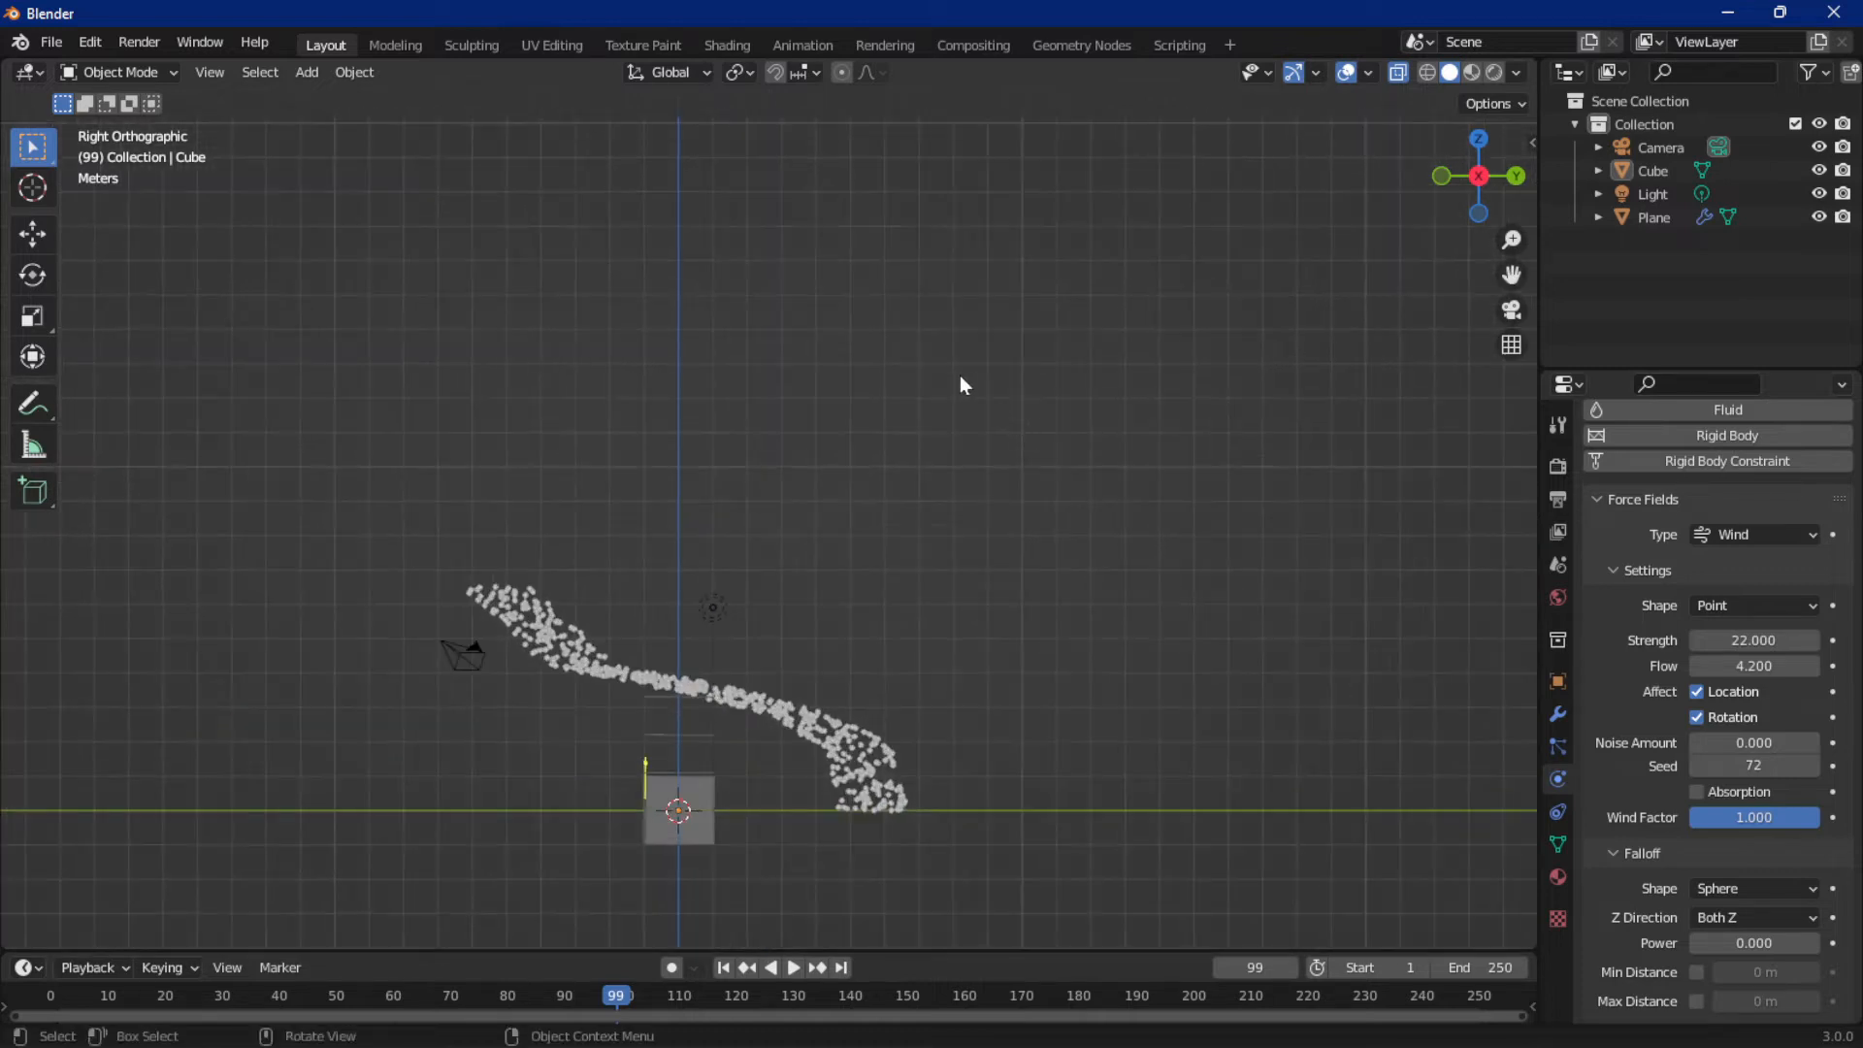
key("shift+Left")
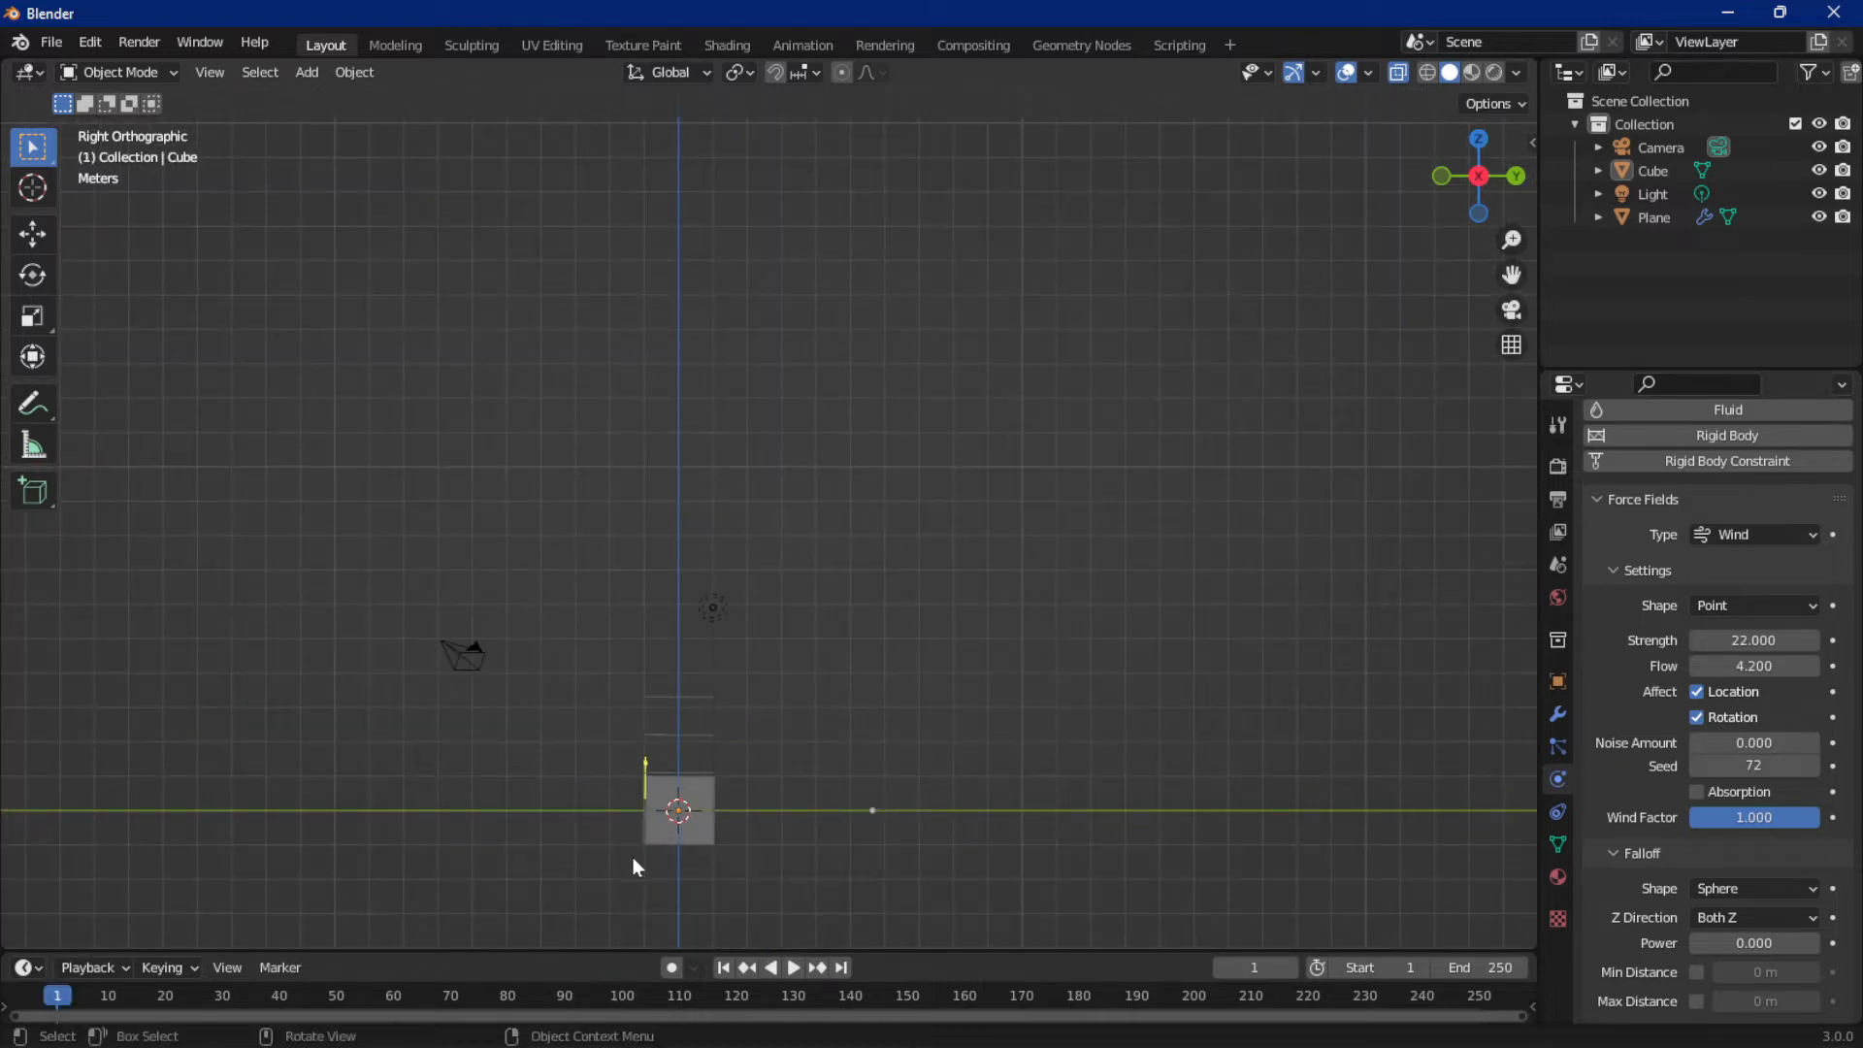
Duplicate the wind cube about 11 m straight up along Z and play the simulation with both wind fields
left_click(679, 827)
key("shift+d")
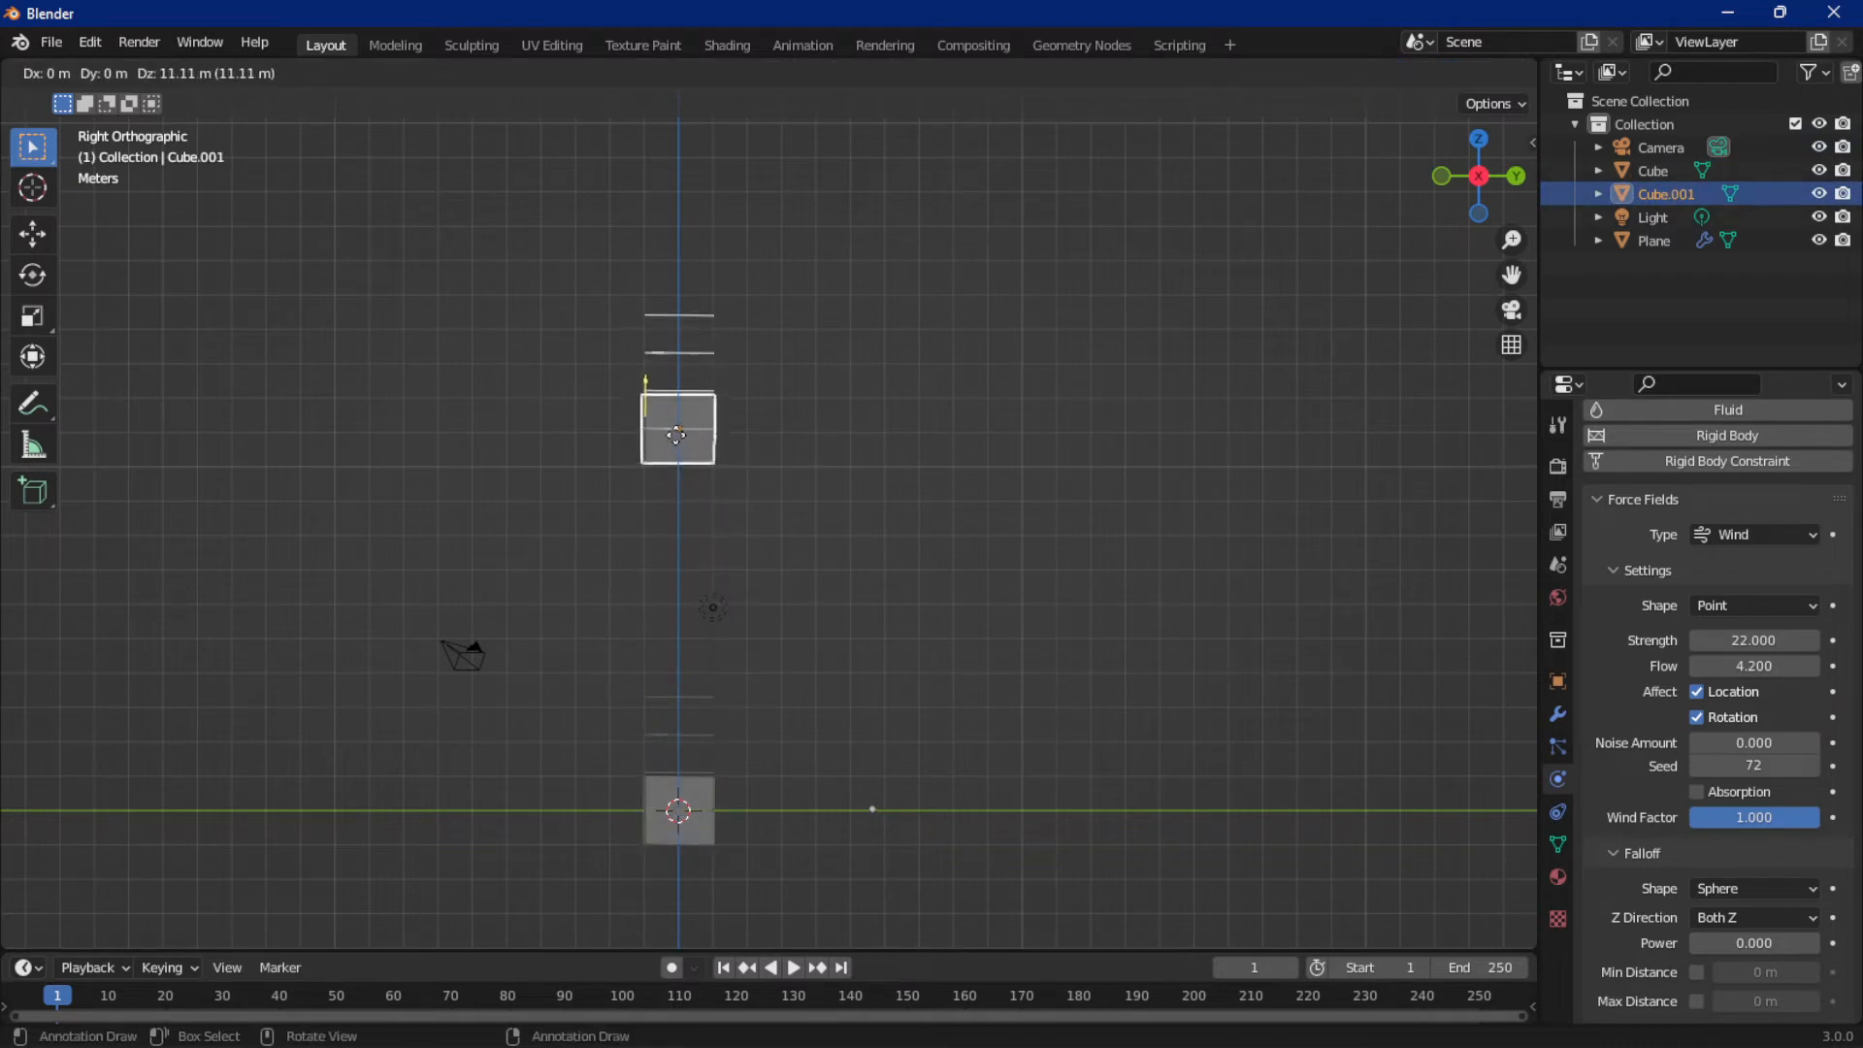
left_click(674, 428)
key("space")
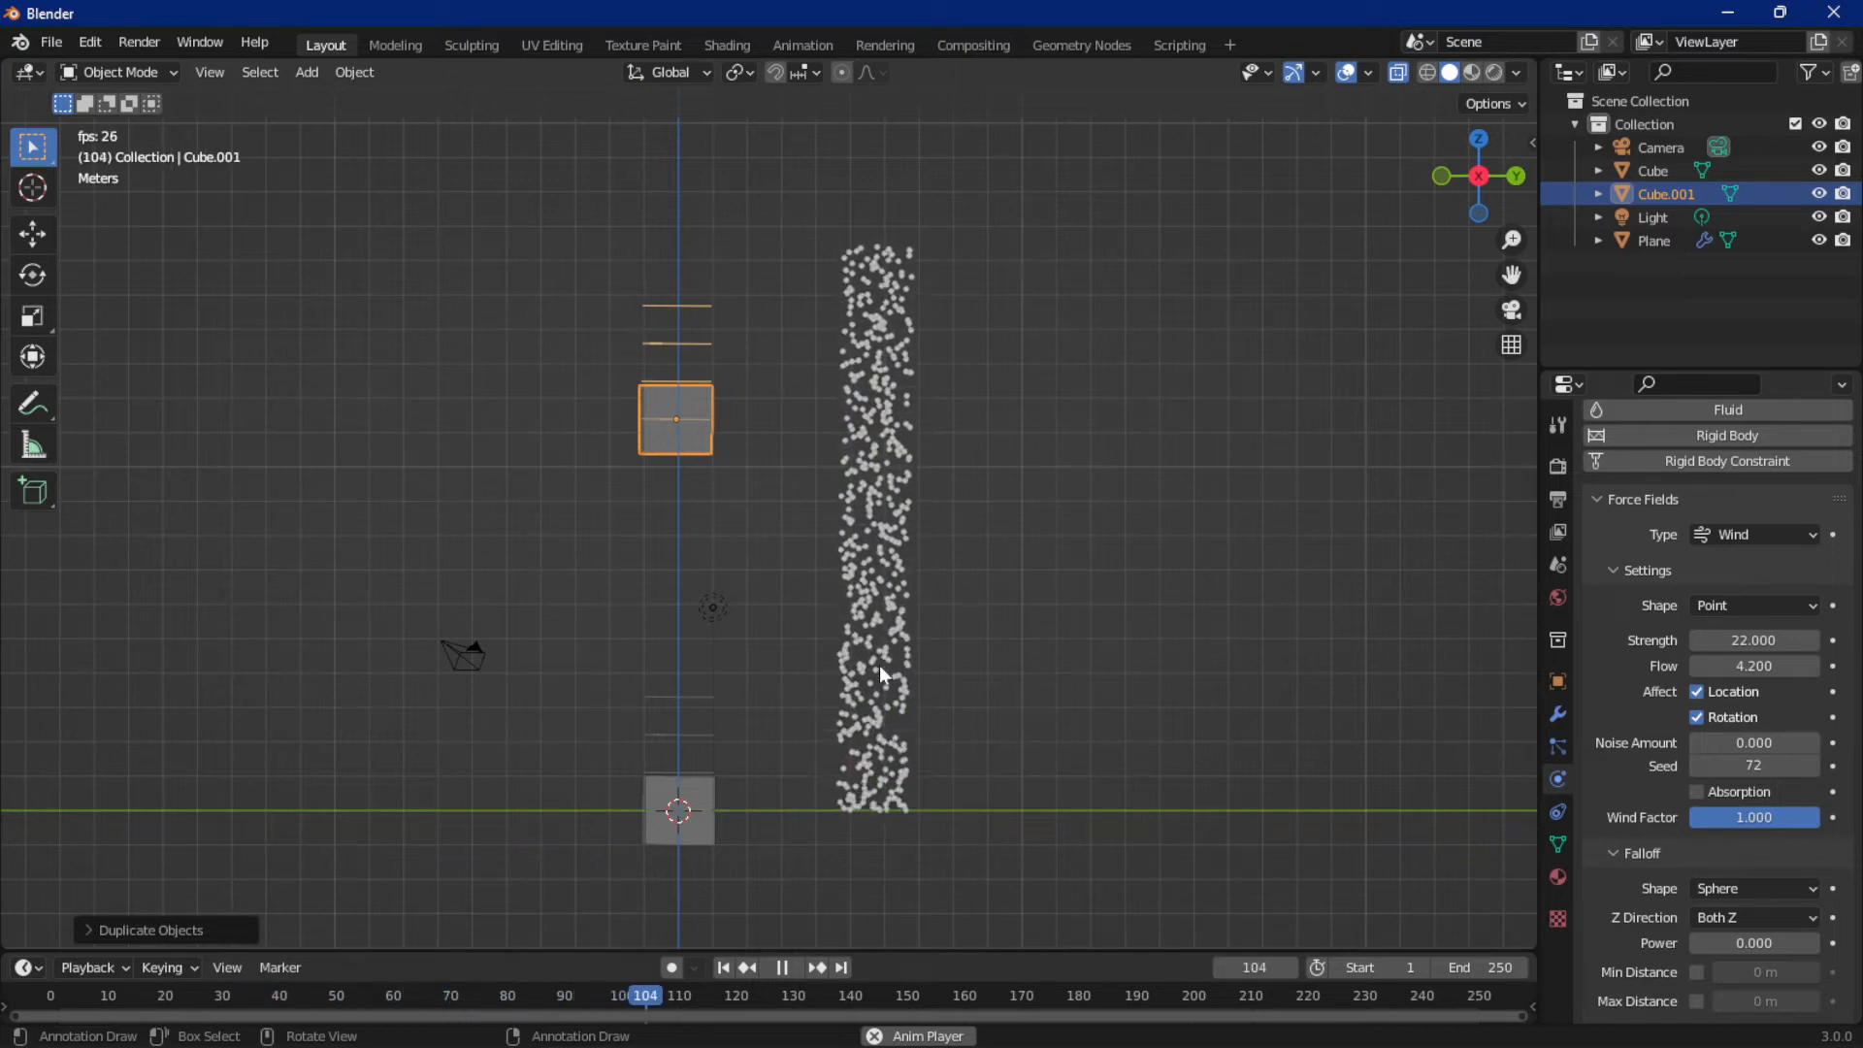
key("space")
Rotate the upper cube so its wind points diagonally up toward negative Y, and replay the simulation from the first frame
left_click(673, 406)
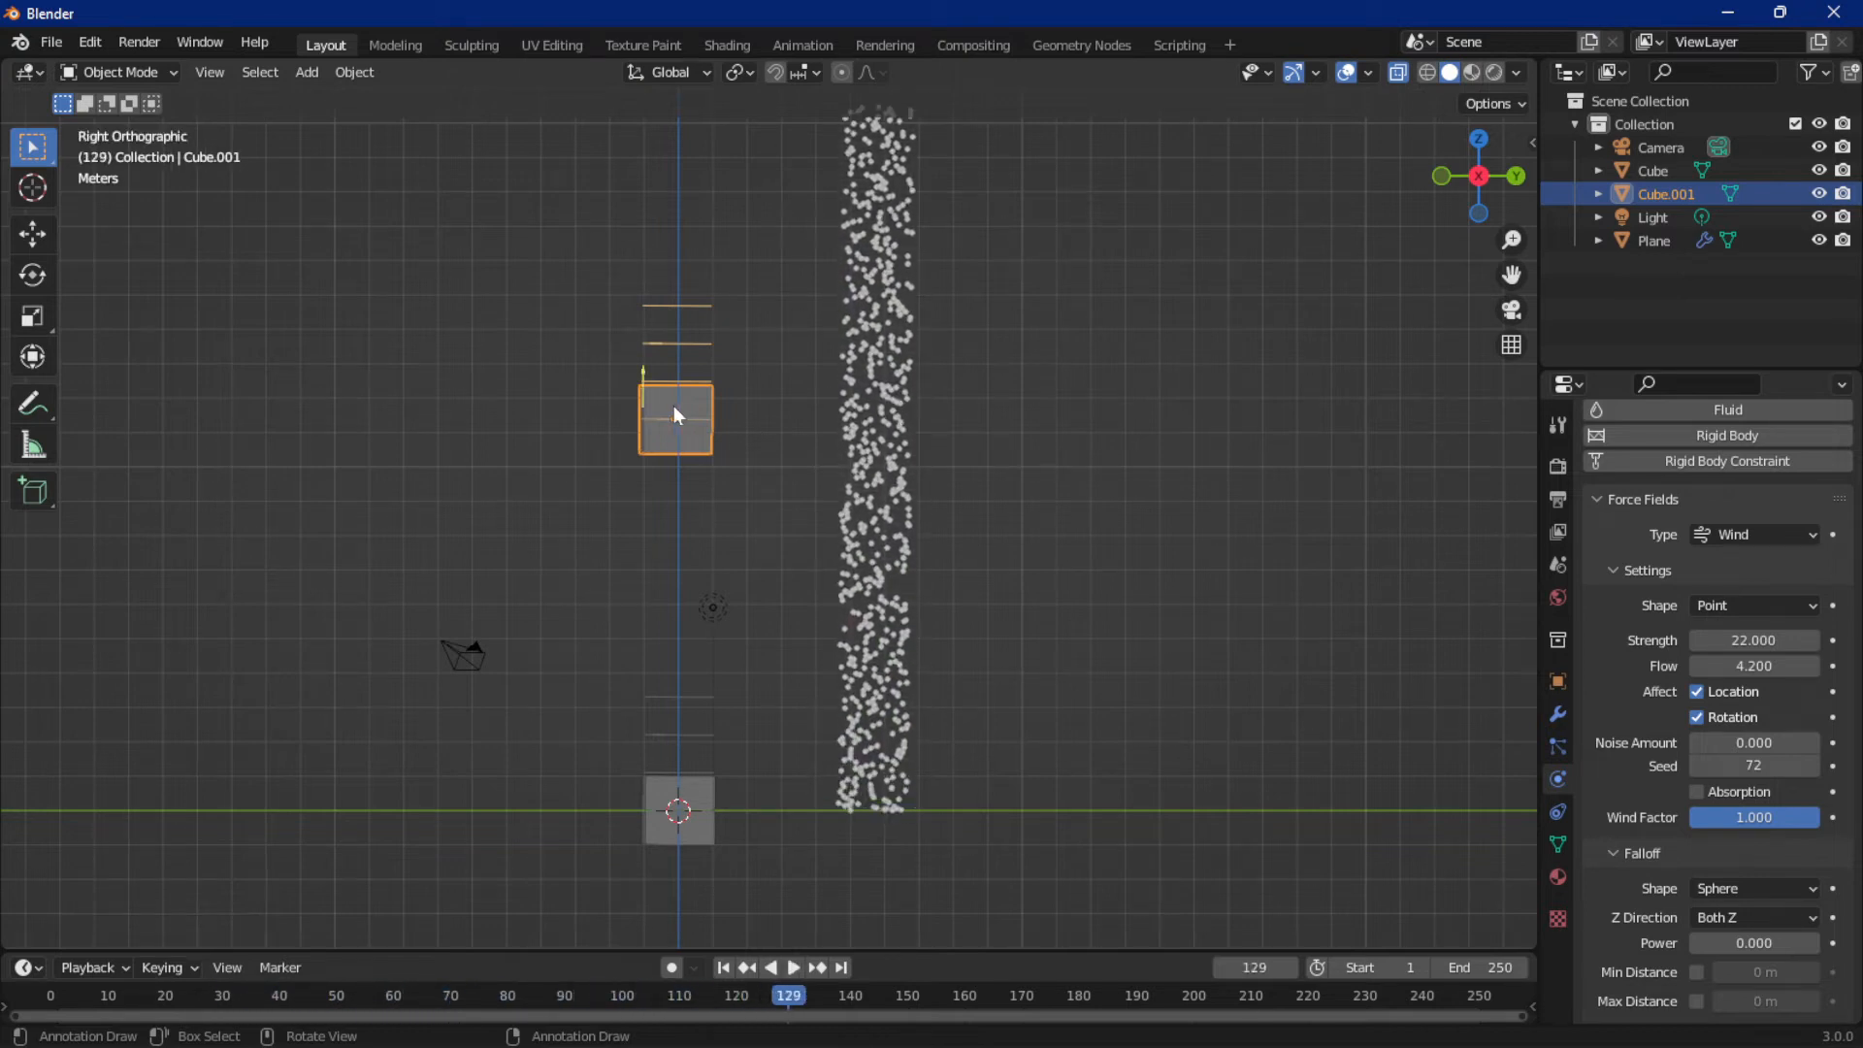
key("r")
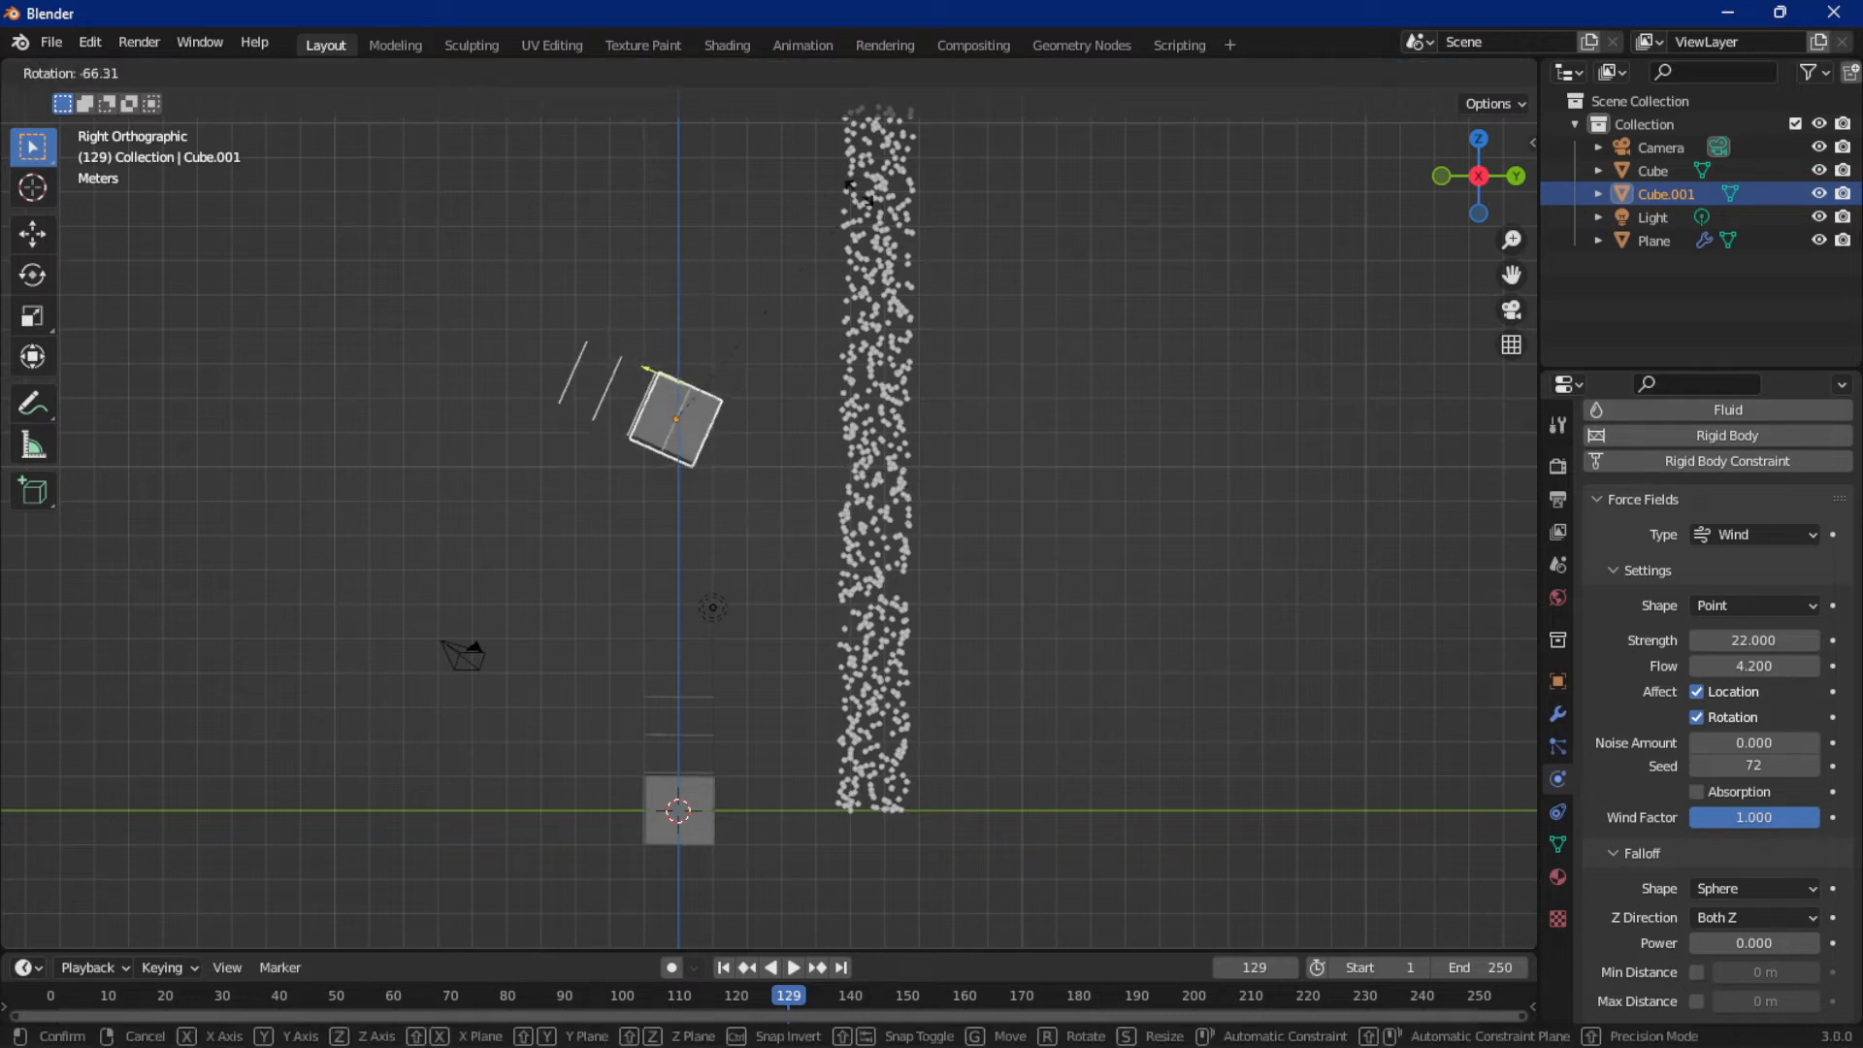
left_click(881, 284)
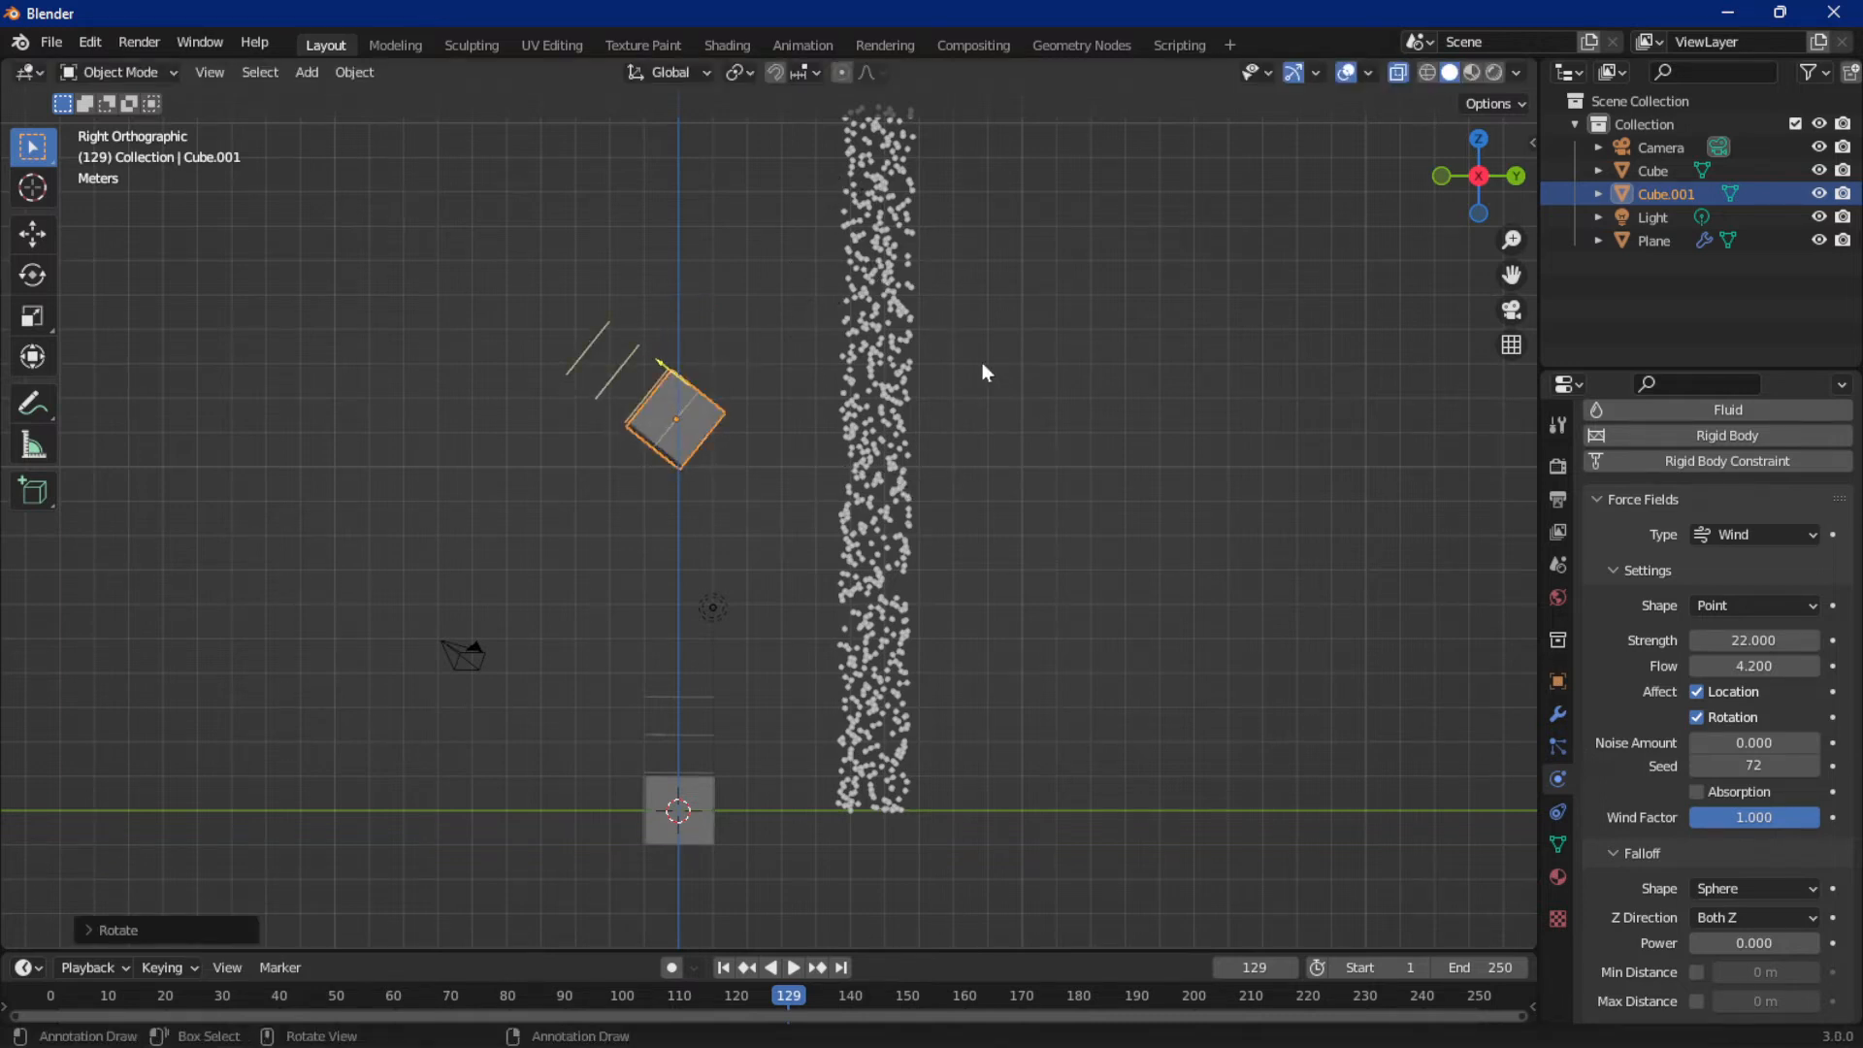
key("shift+Left")
key("space")
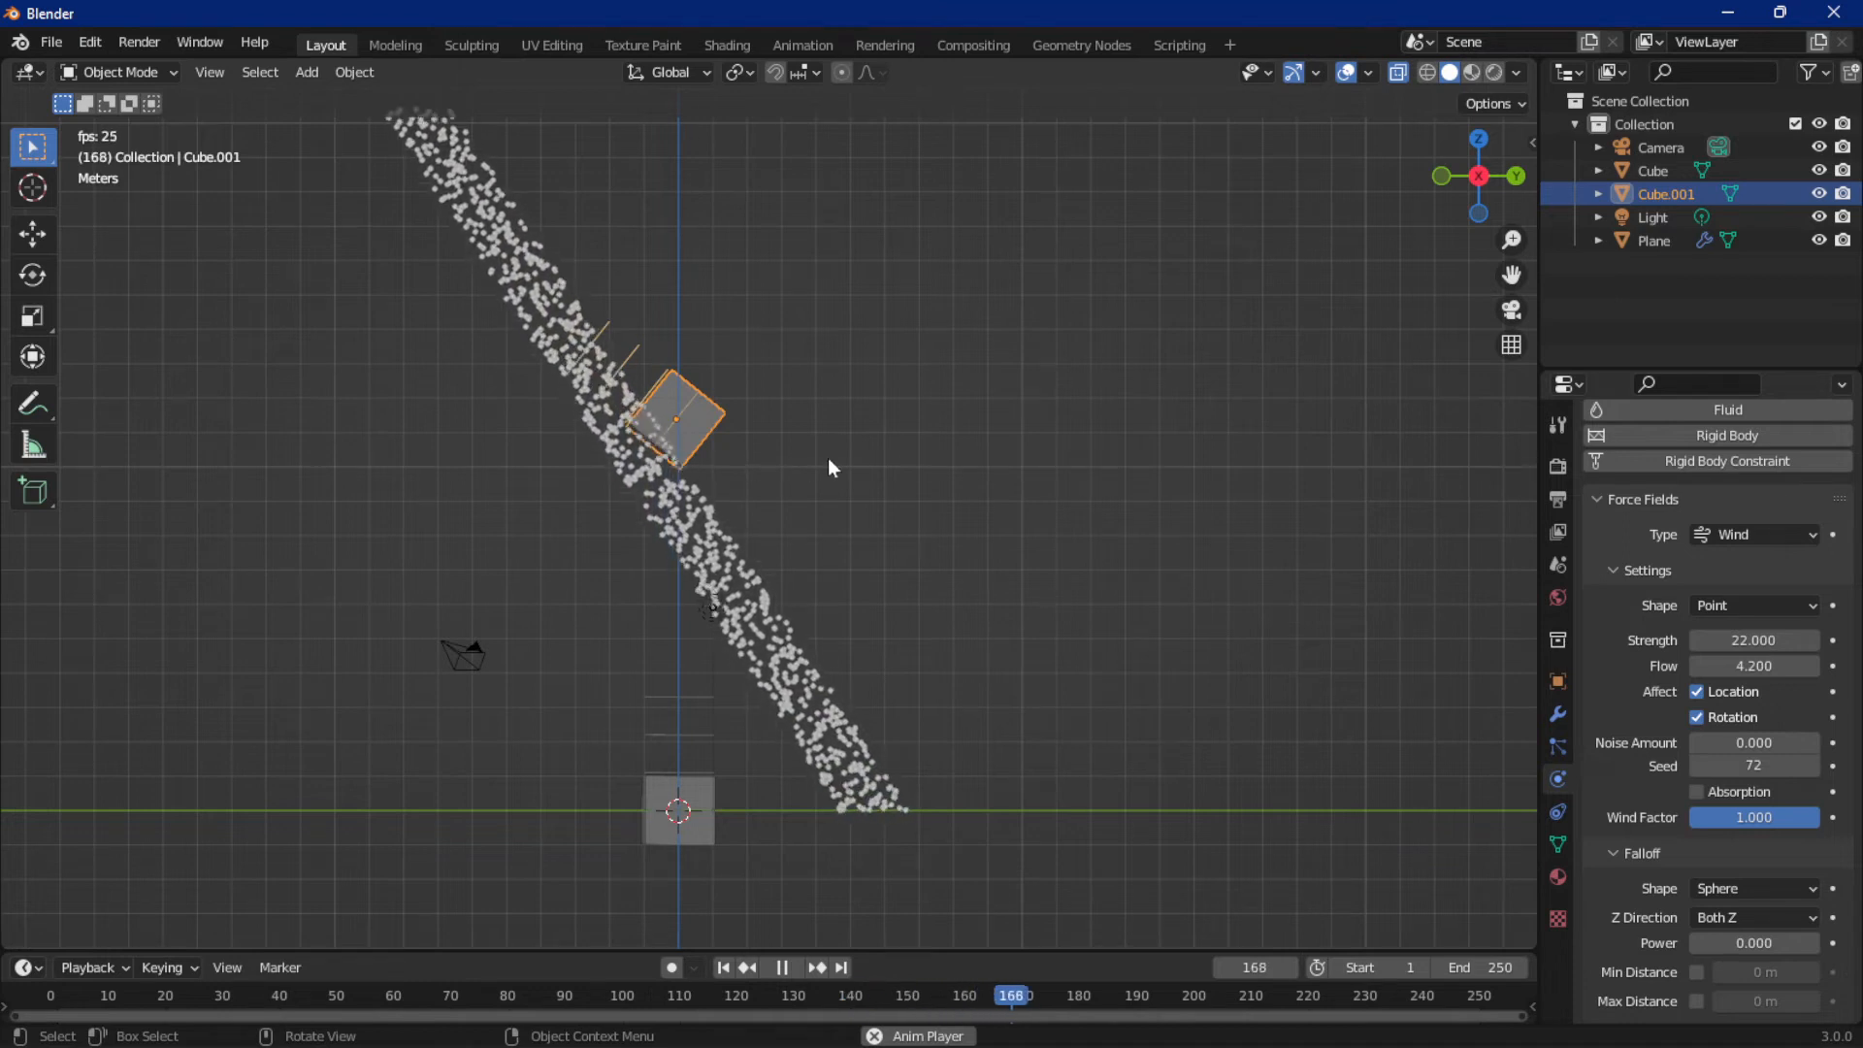
key("space")
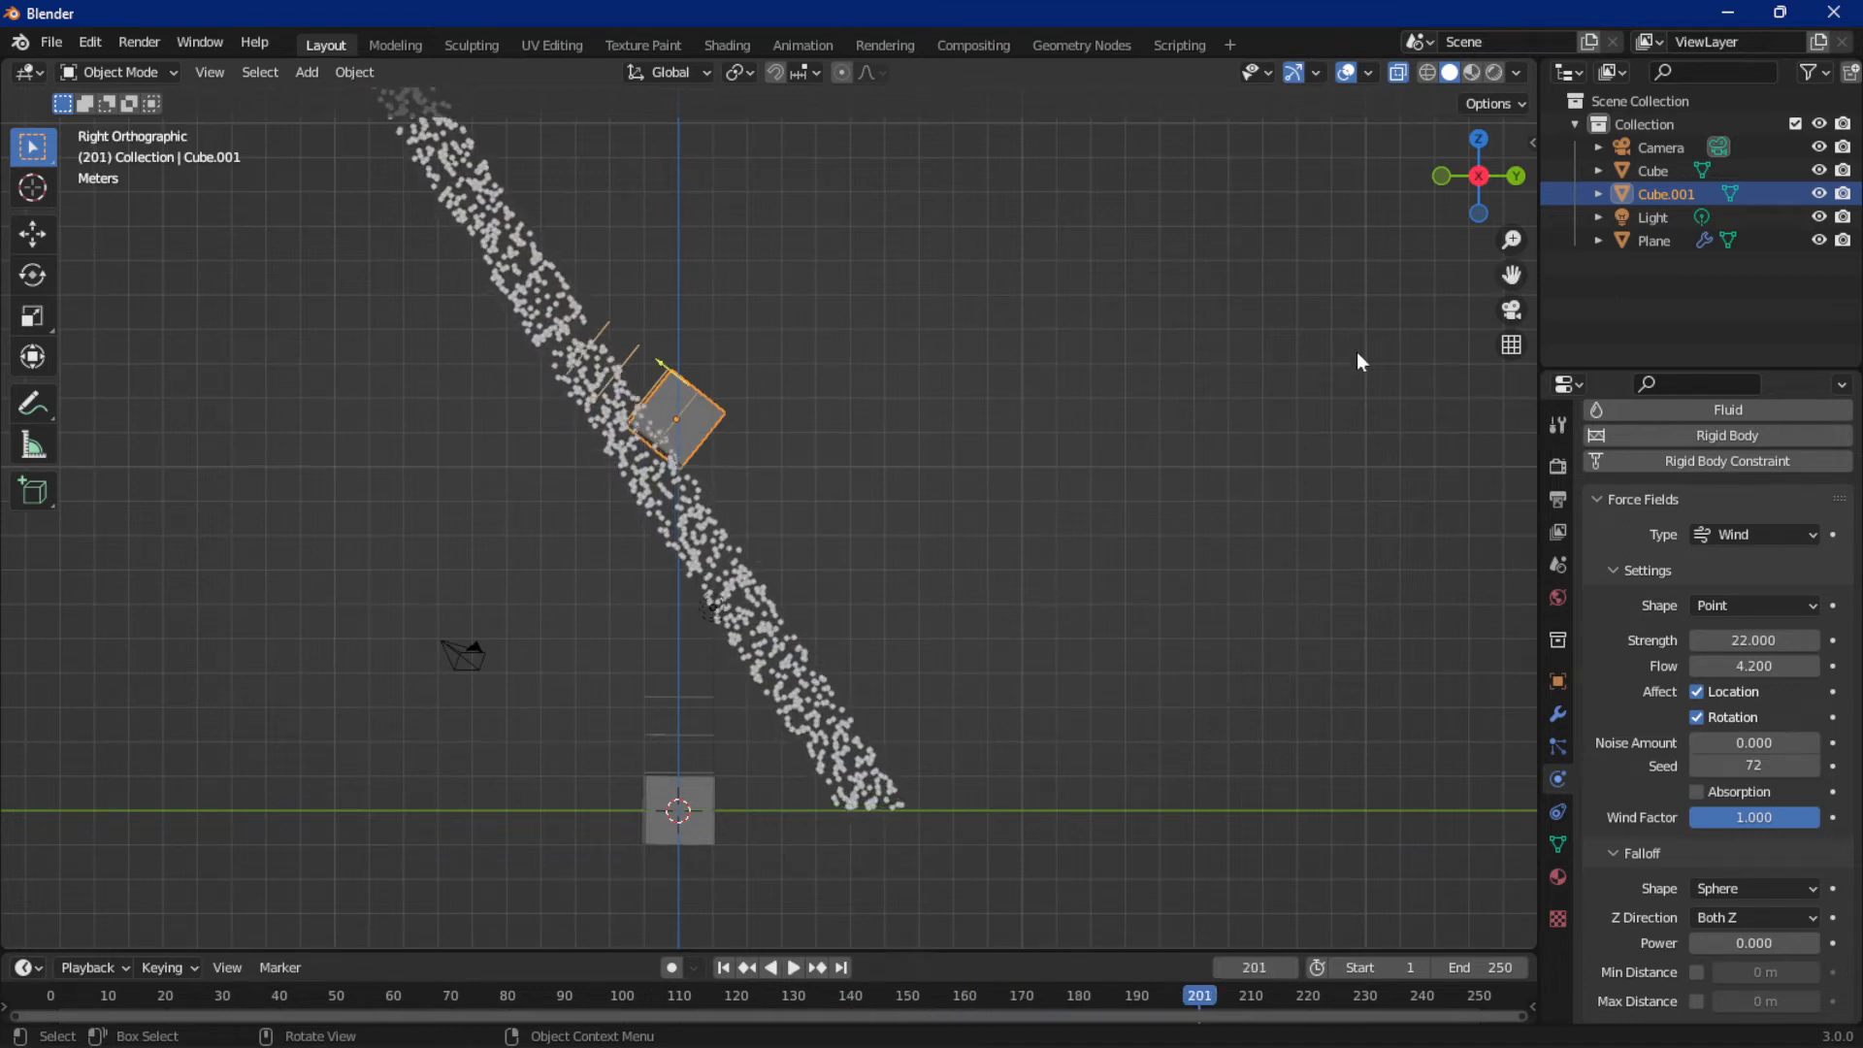
Annotate the lower cube's vertical wind line, the upper cube's tilted wind line in both directions, and the combined direction running between them
left_click_drag(1510, 276, 1529, 511)
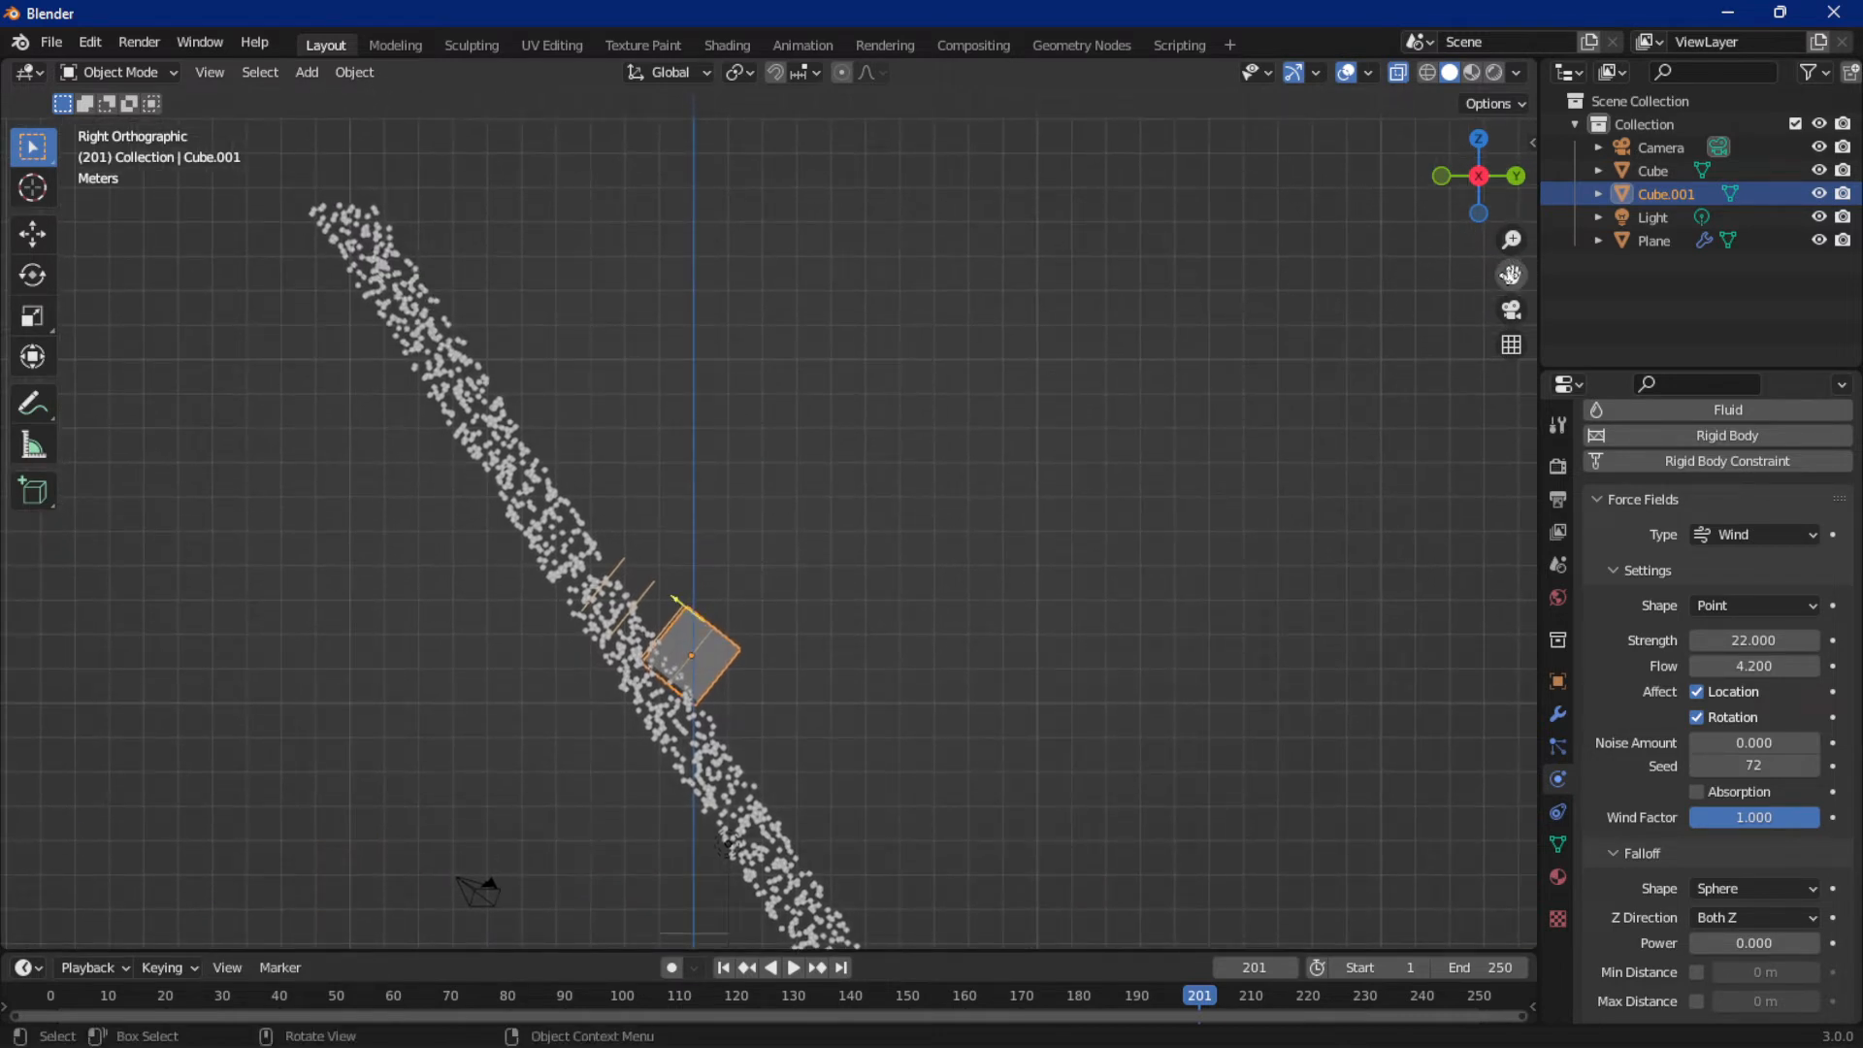
left_click_drag(1511, 275, 1513, 177)
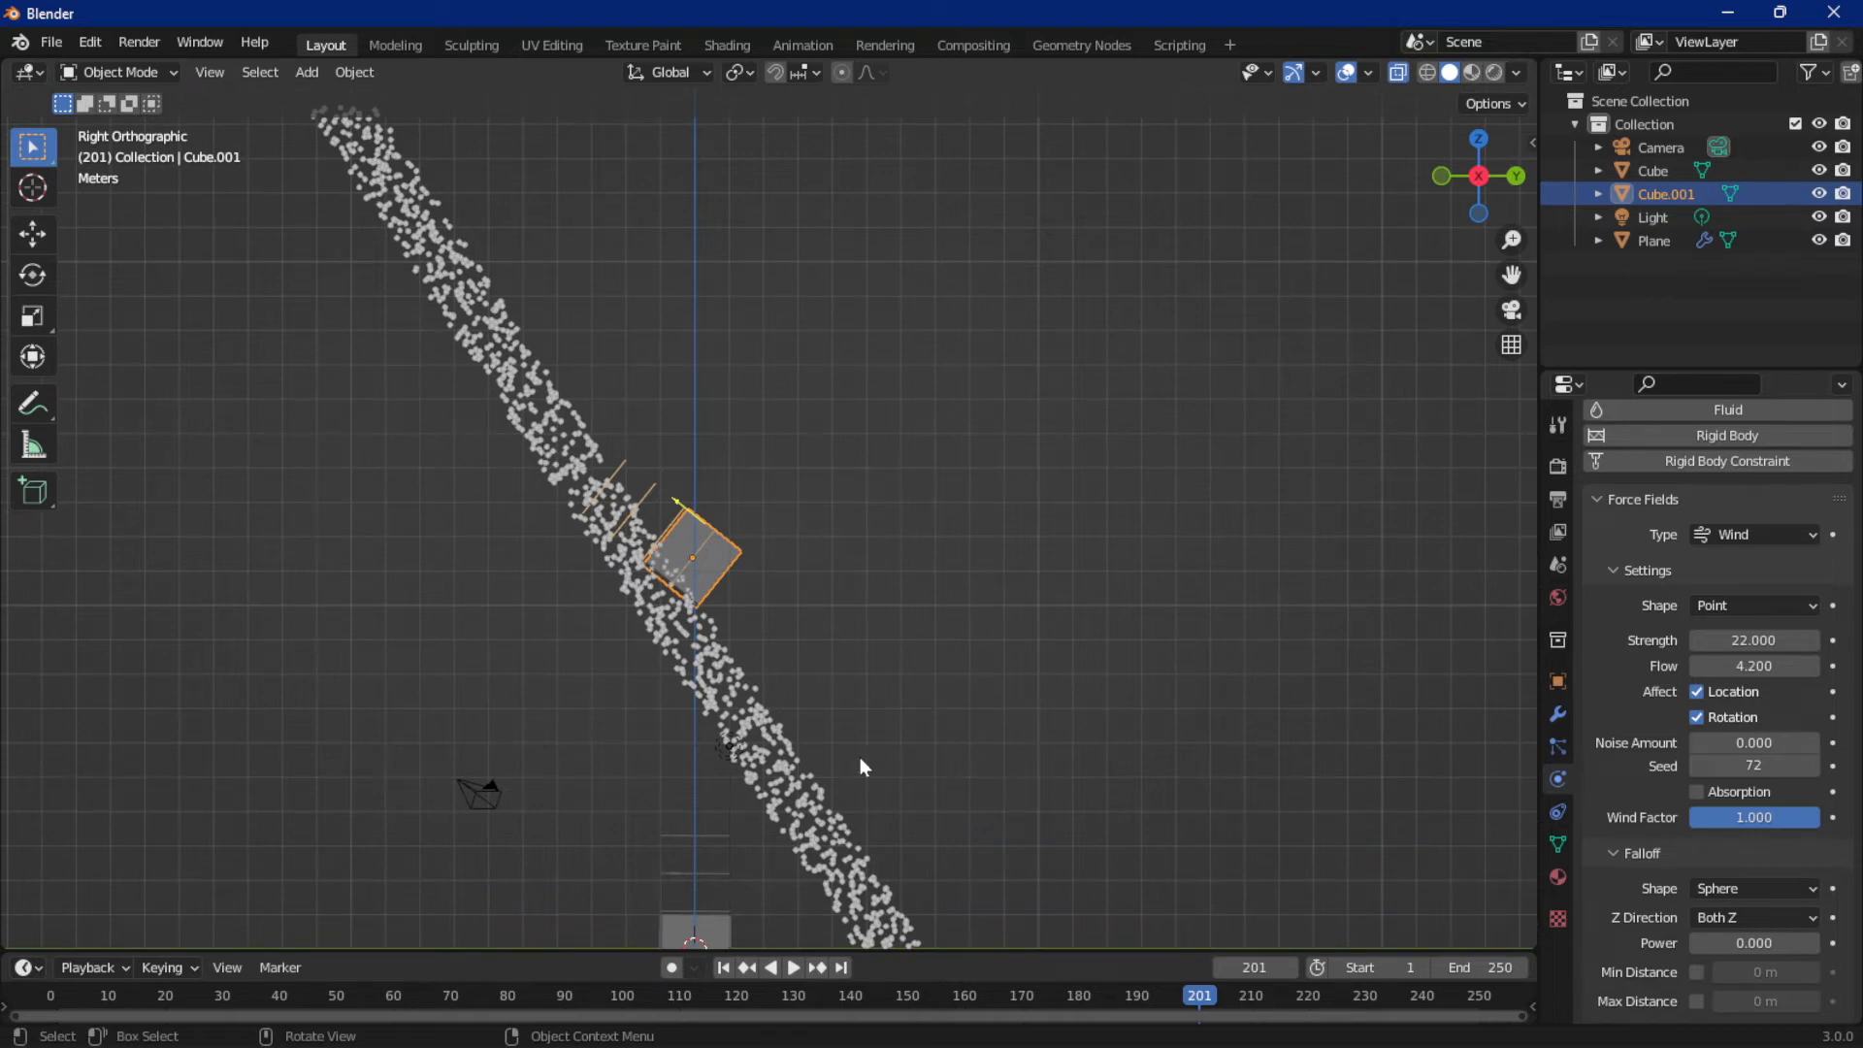
left_click_drag(1511, 275, 1489, 199)
left_click(29, 407)
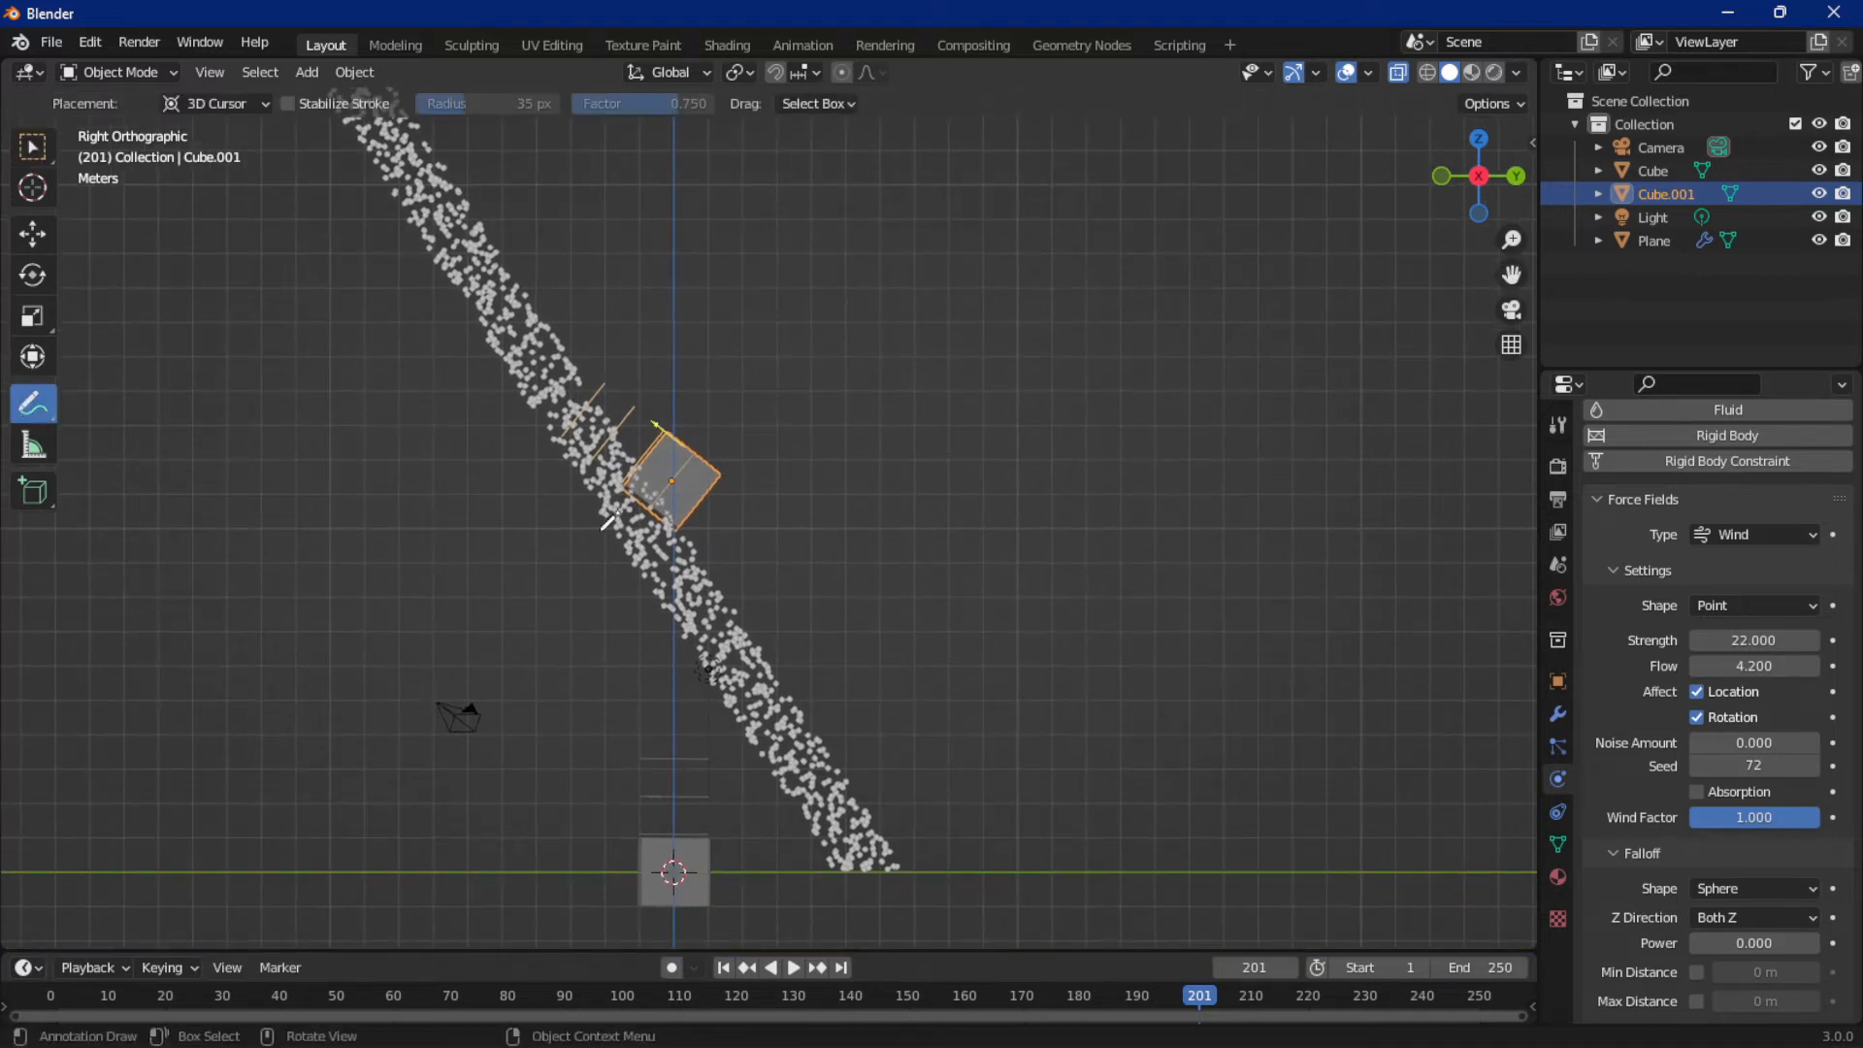
left_click_drag(673, 866, 681, 156)
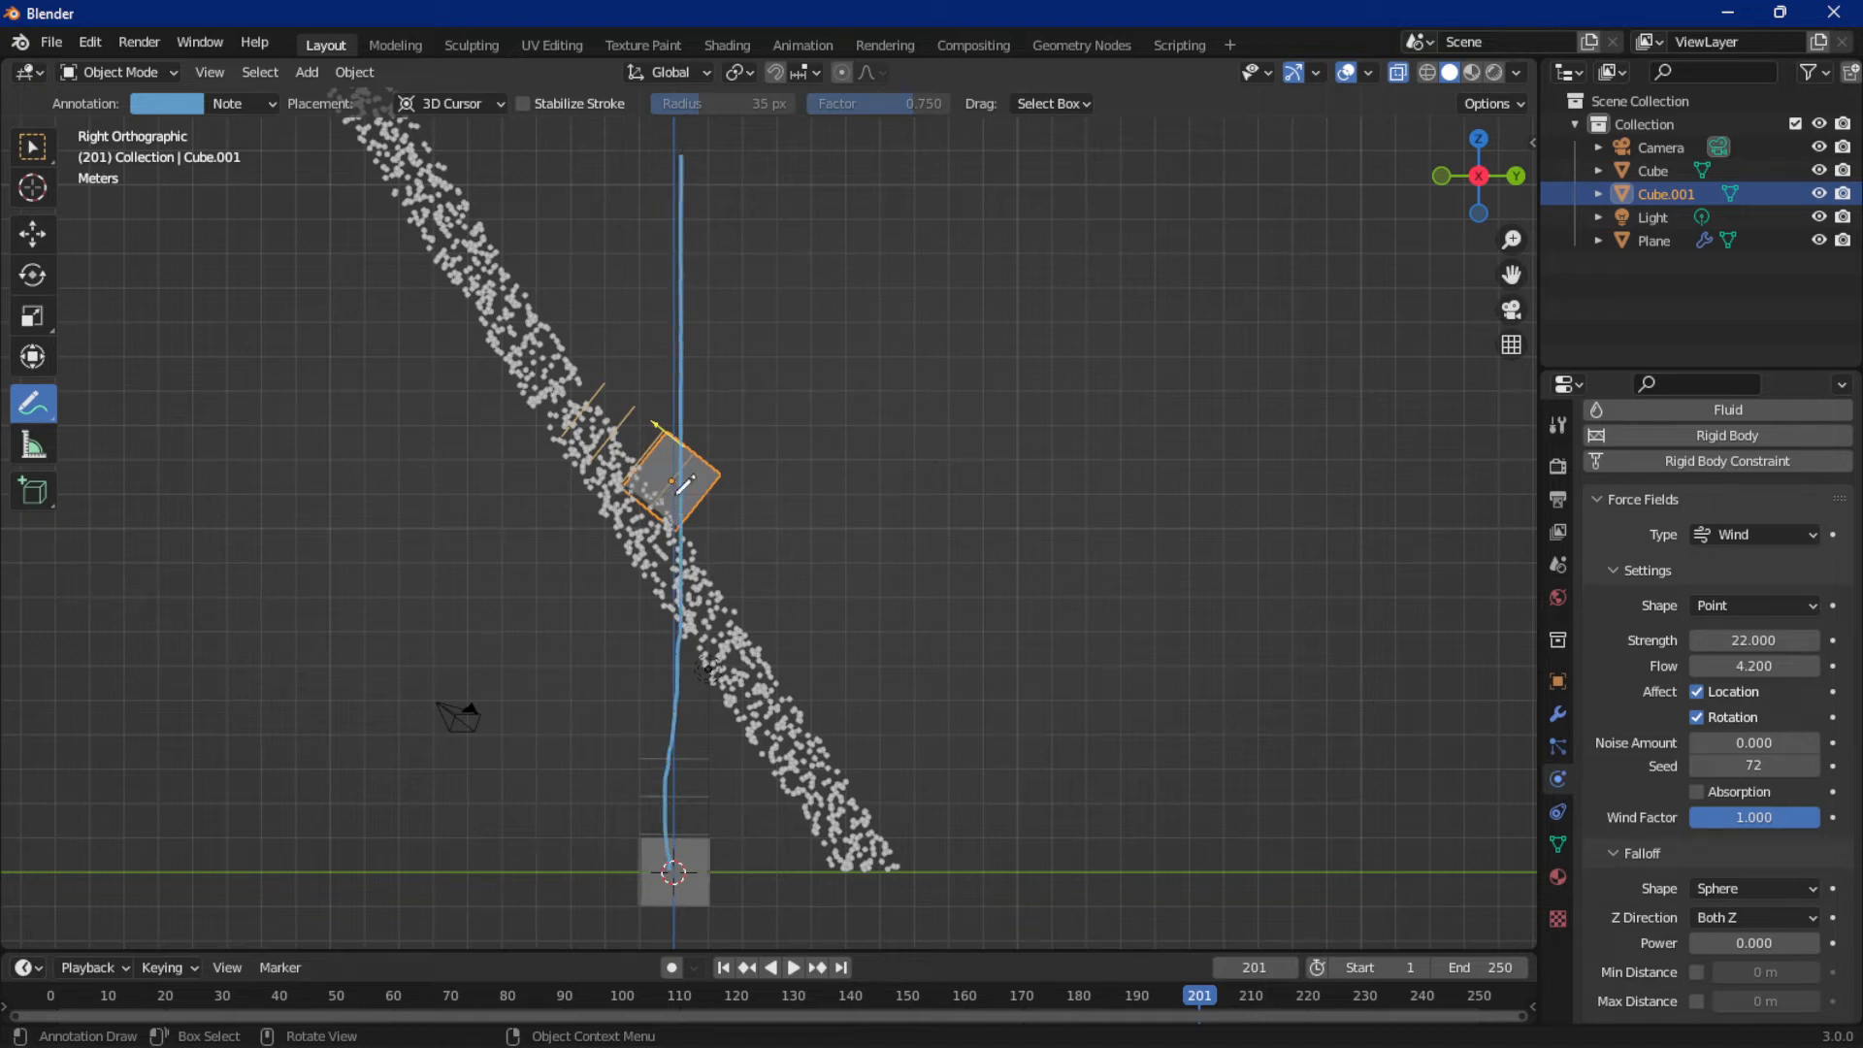
mouse_move(683, 482)
left_mouse_down()
mouse_move(584, 423)
mouse_move(320, 115)
left_mouse_up()
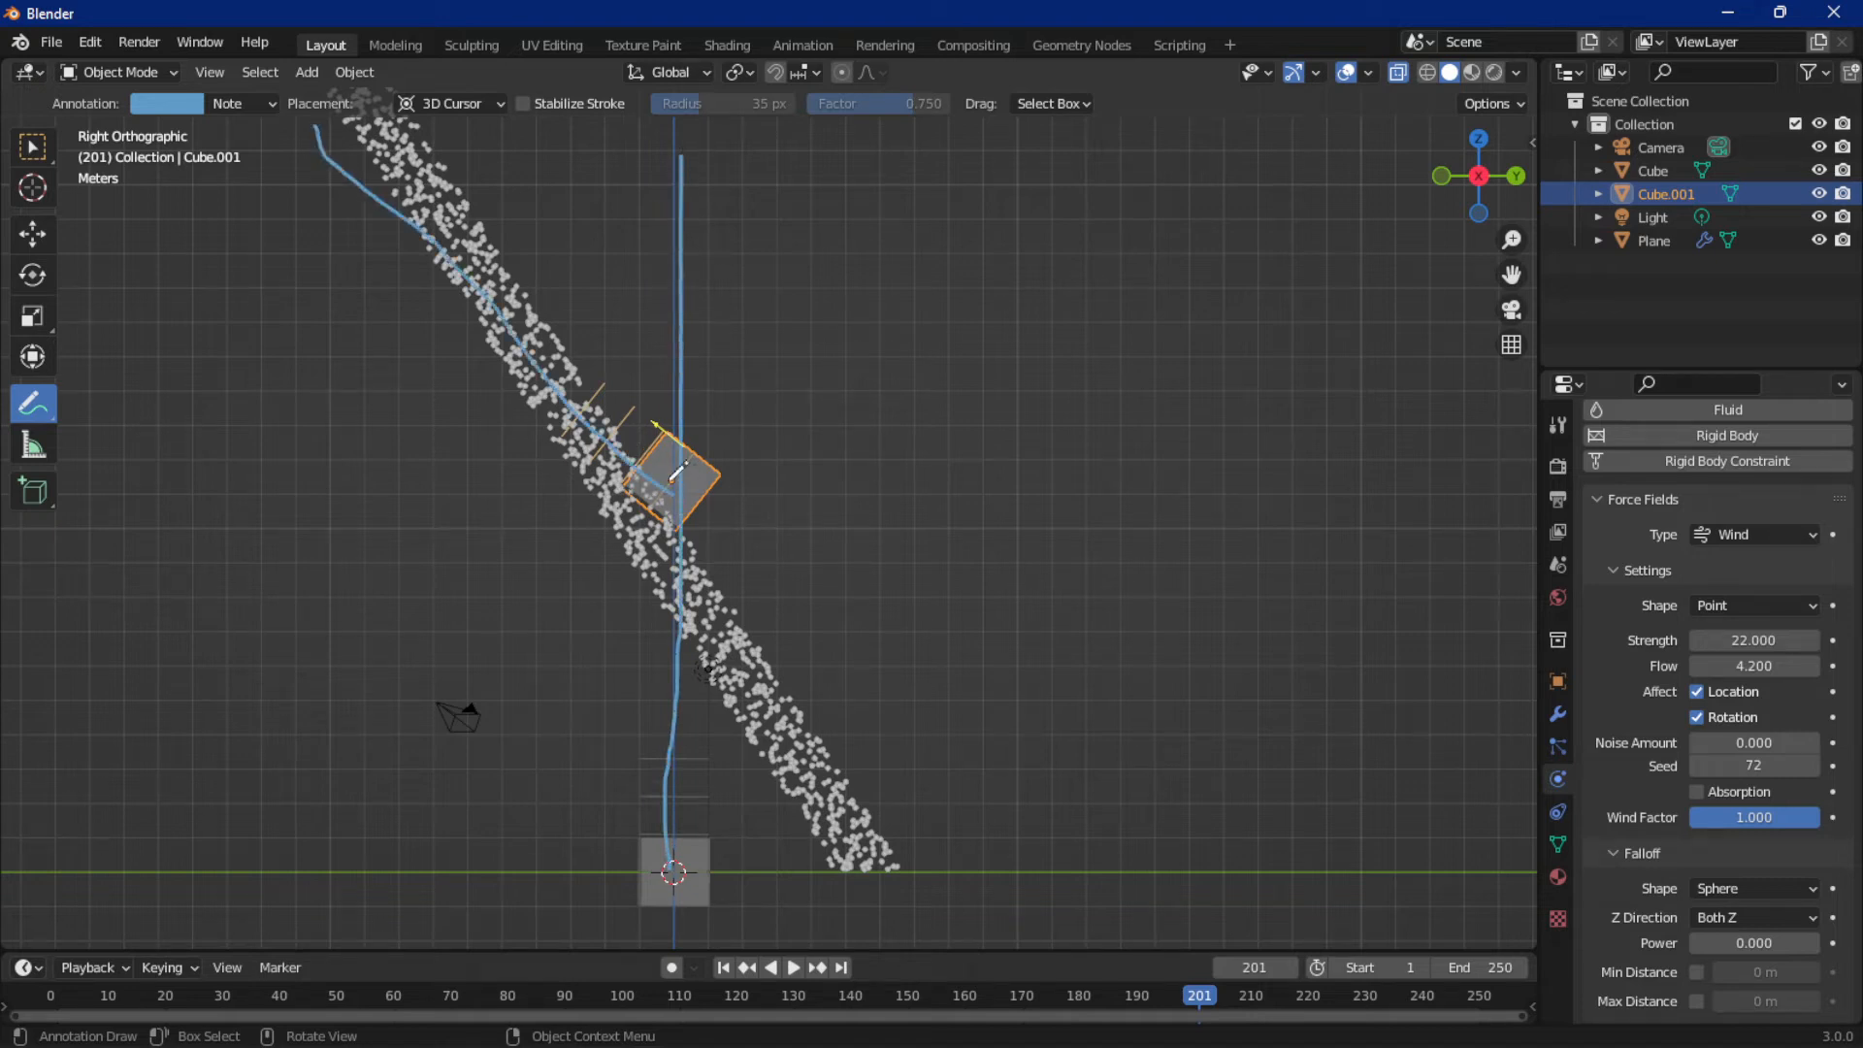
left_click_drag(667, 482, 1021, 773)
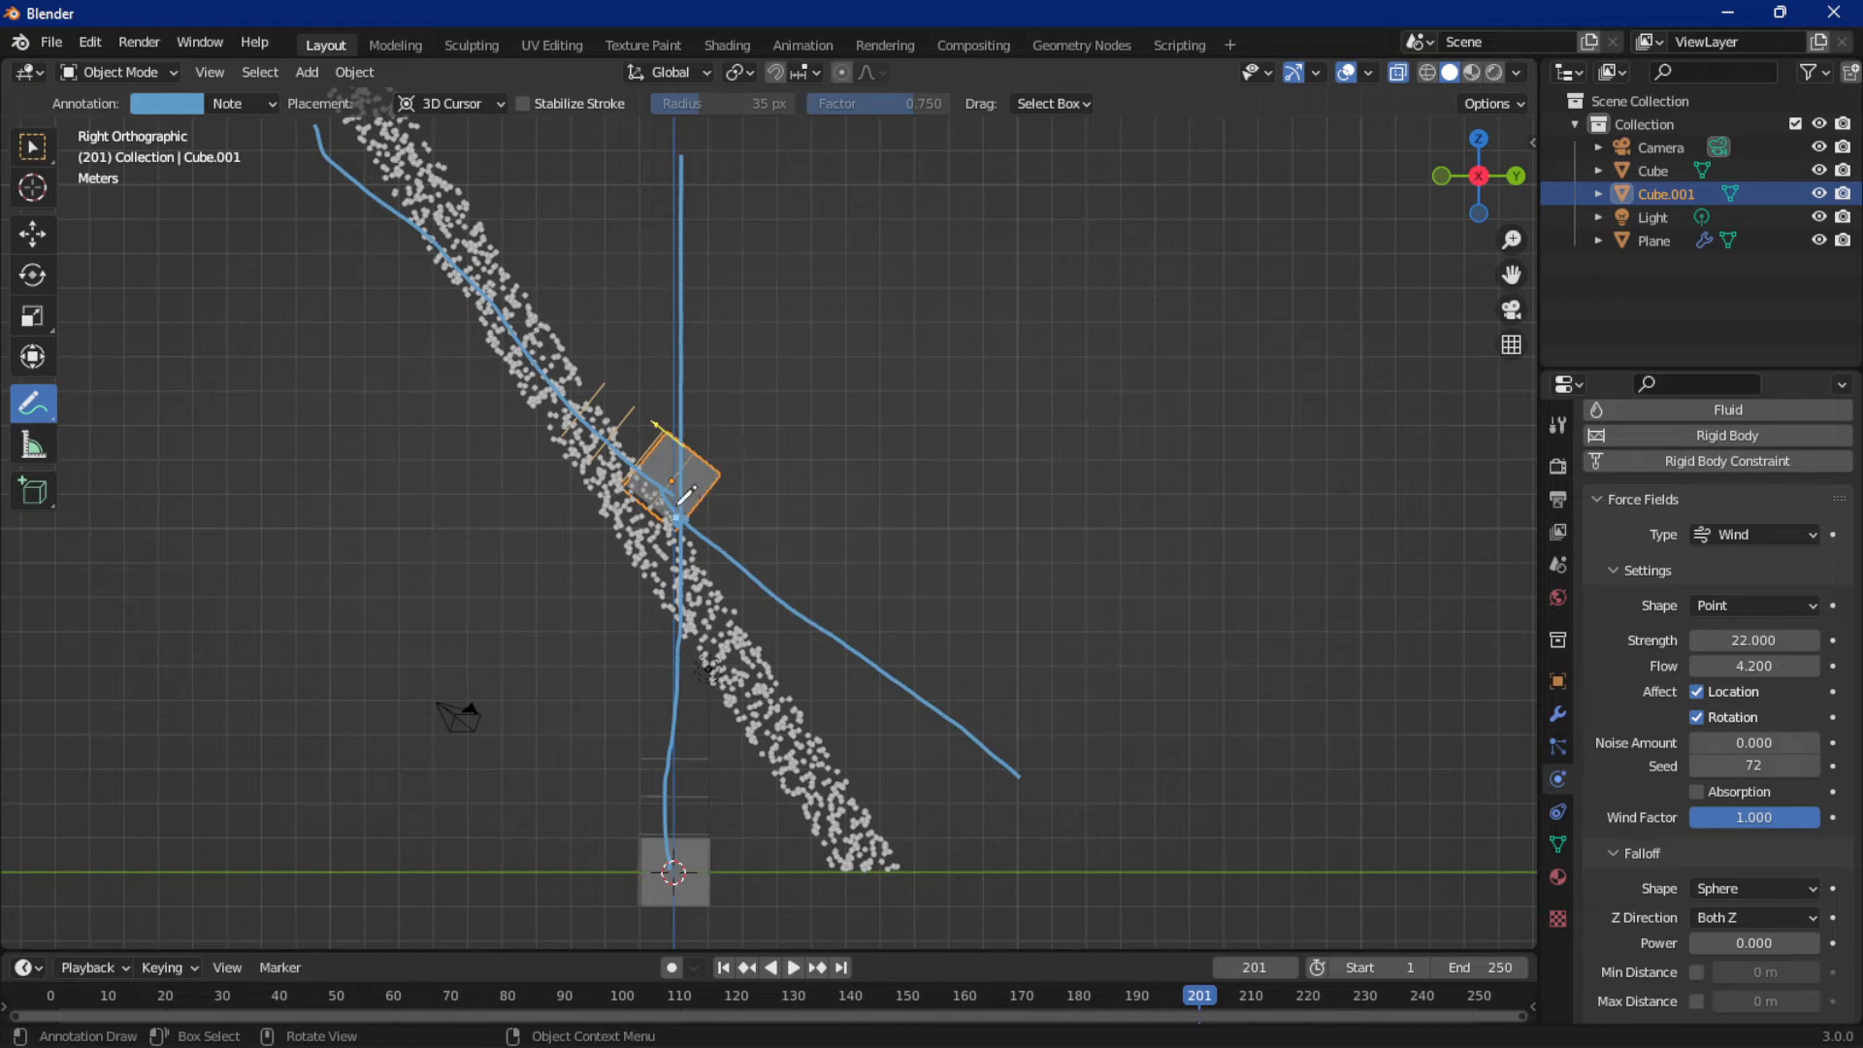
left_click_drag(680, 504, 476, 74)
scroll(688, 373, "down", 4)
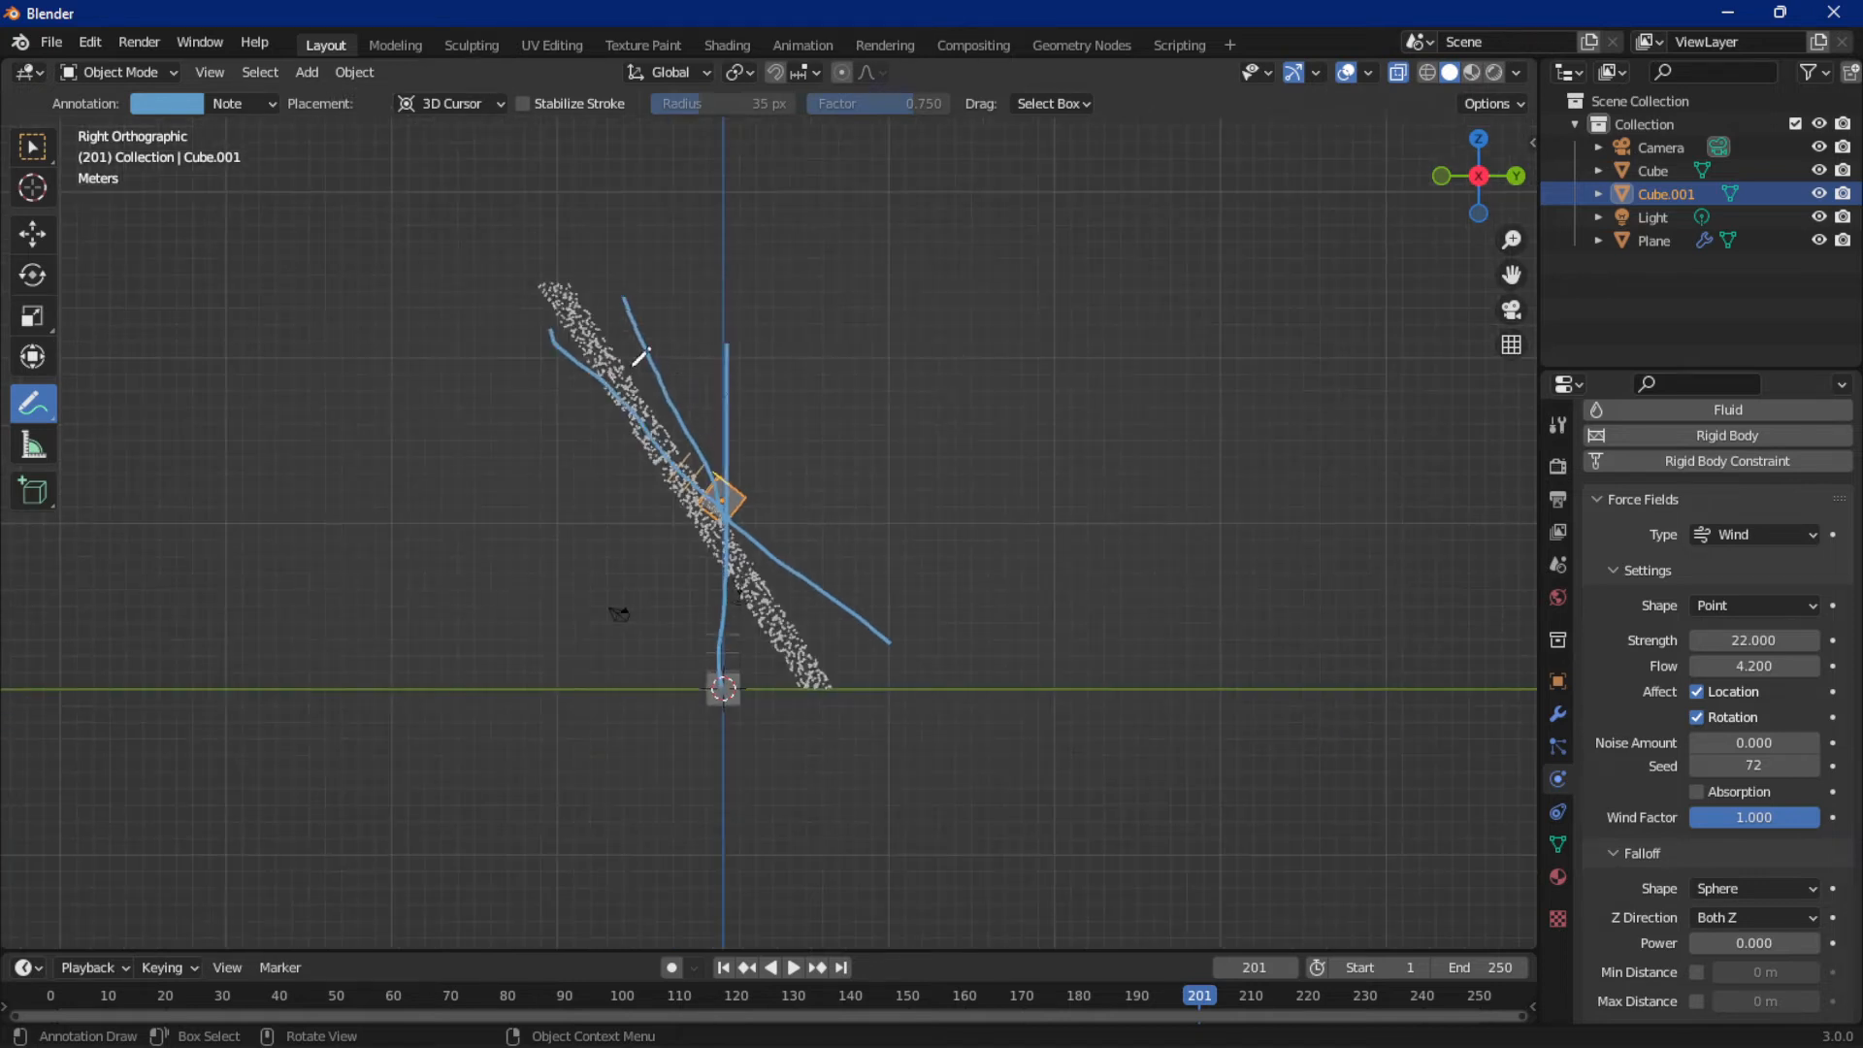
left_click_drag(734, 510, 792, 624)
Run the simulation further, stop it and draw a short arrowhead stroke at the upper end of the combined-direction line
key("space")
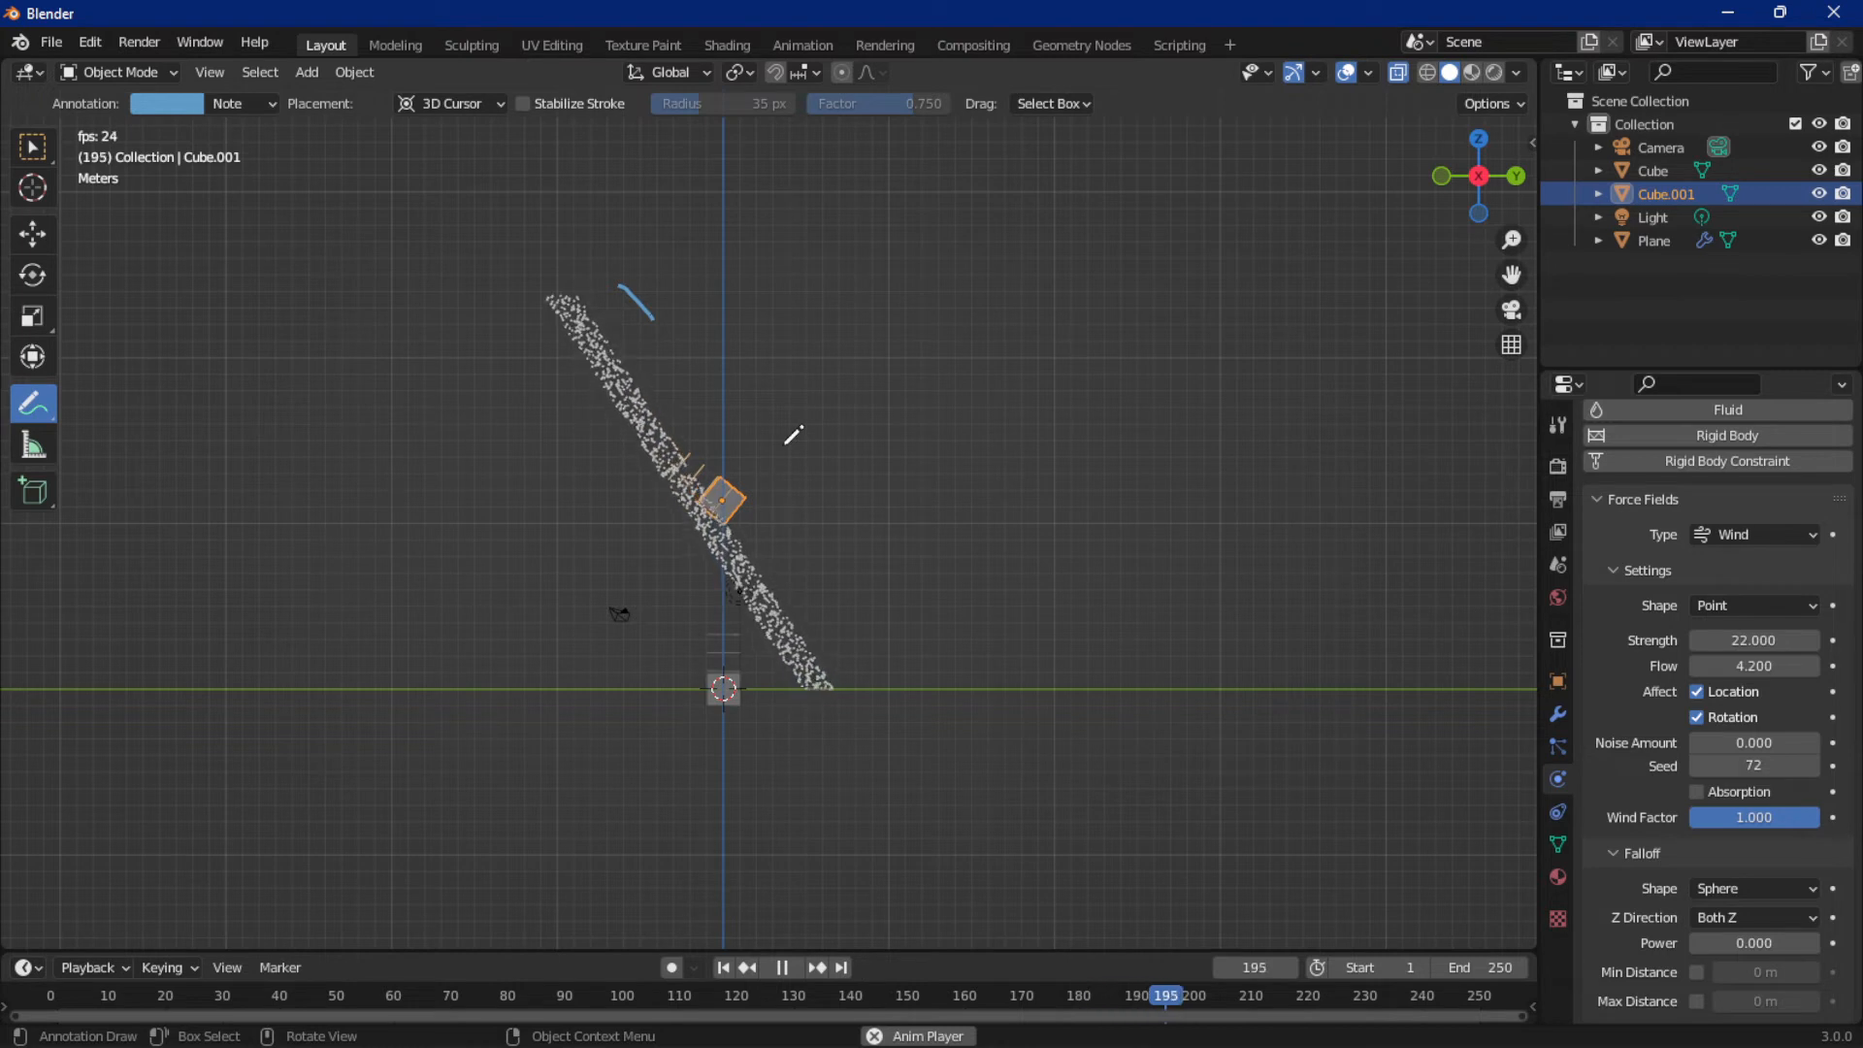
key("space")
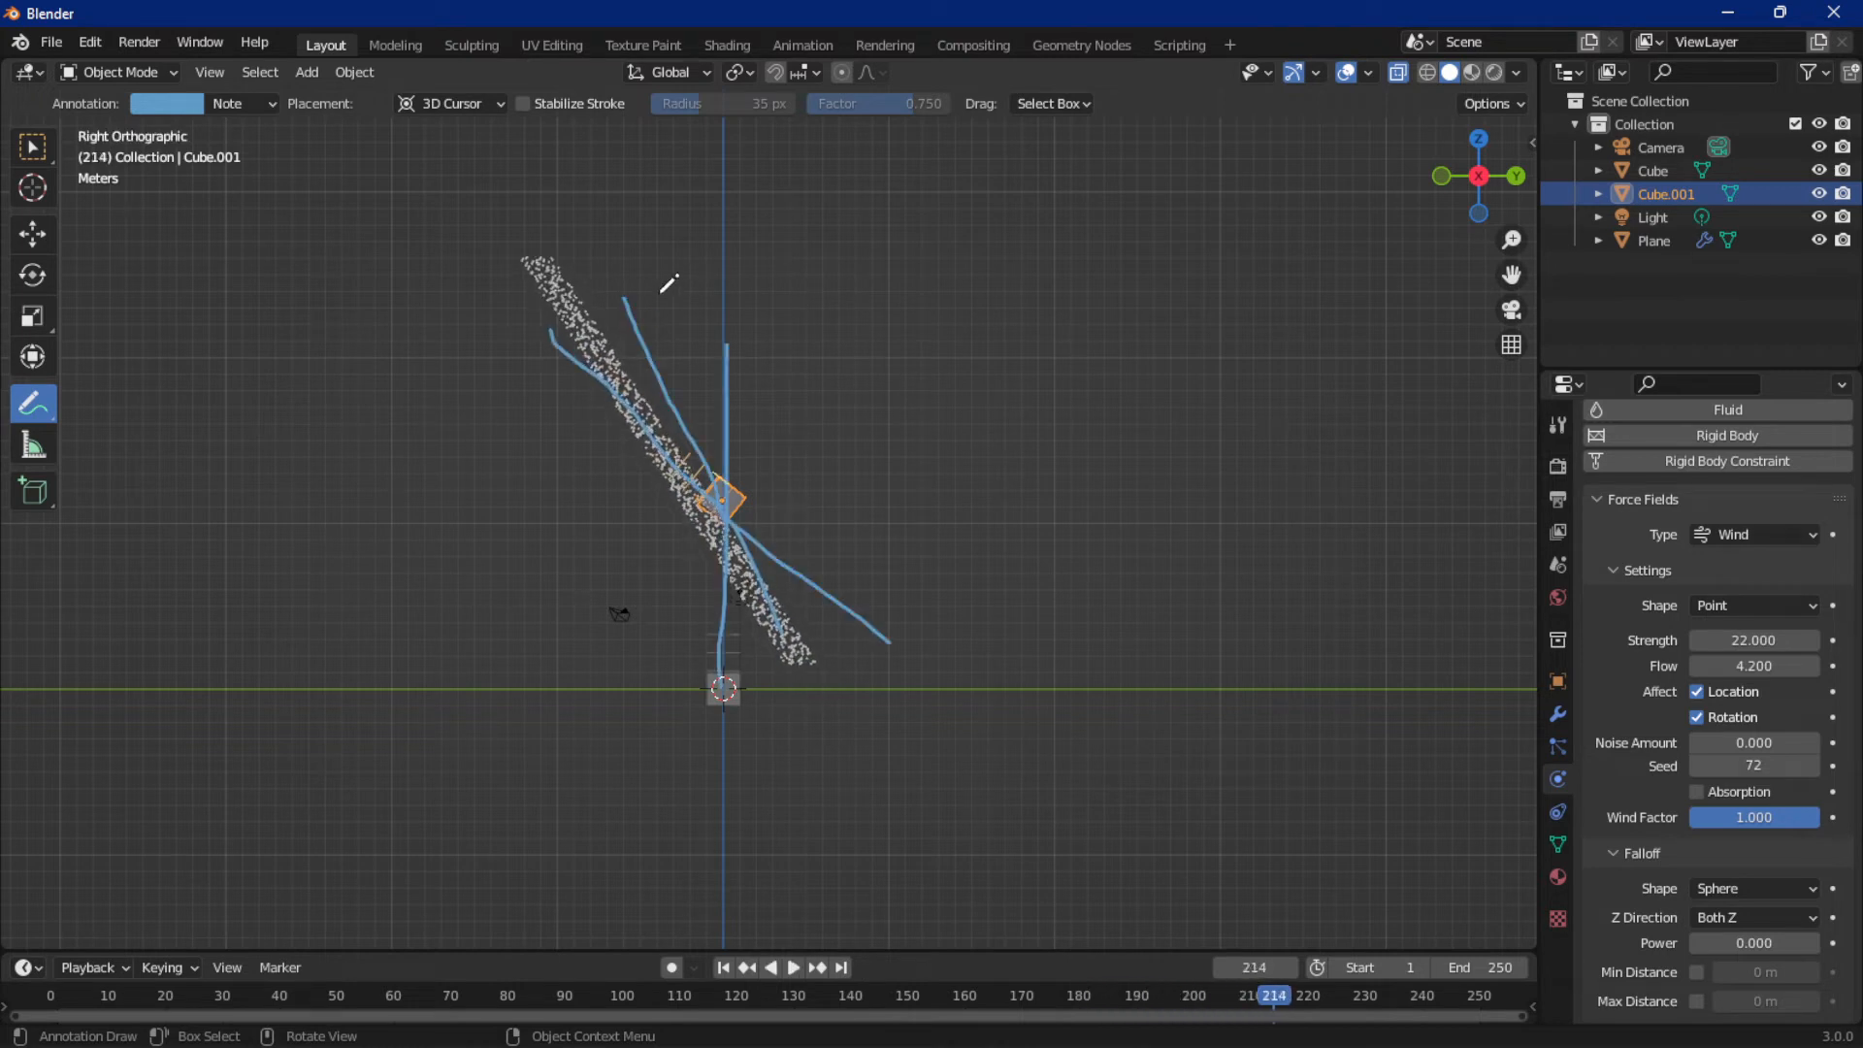
left_click_drag(624, 305, 637, 328)
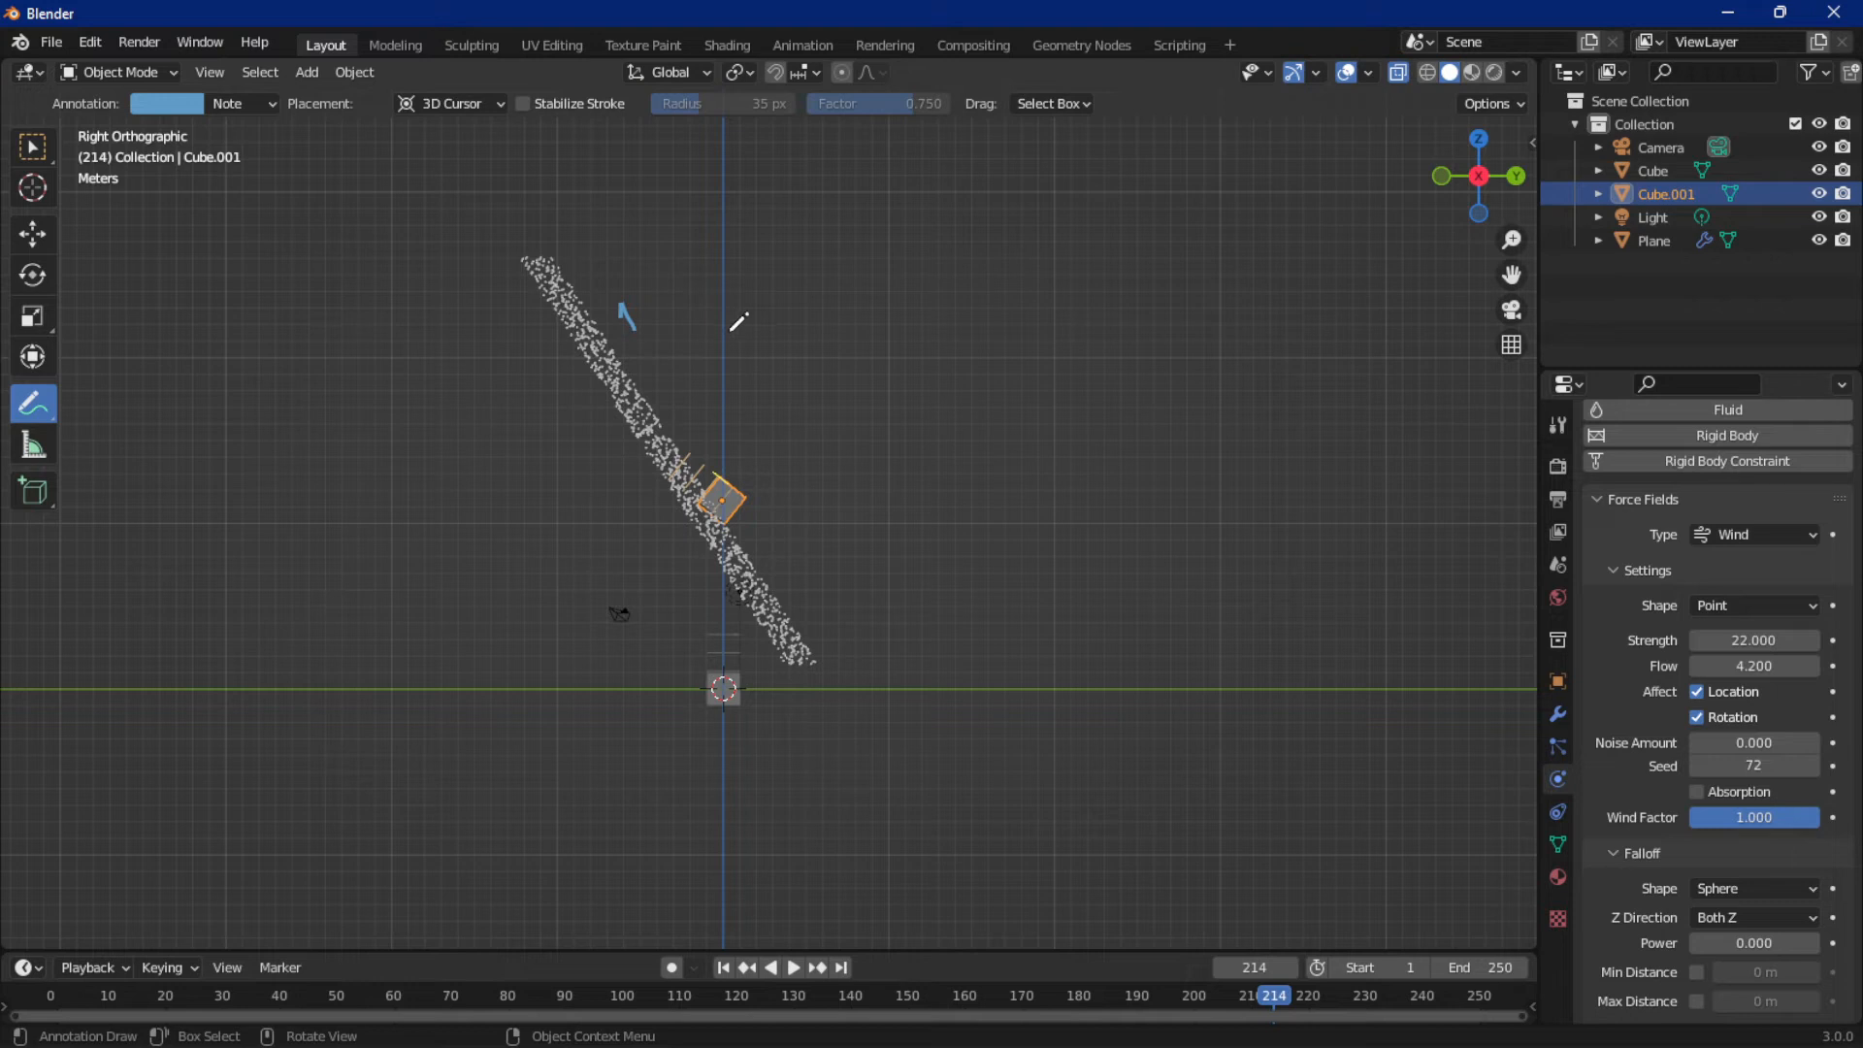
Erase the stray stroke above the upper cube with the Annotate Eraser and switch back to the Annotate tool
left_click(29, 414)
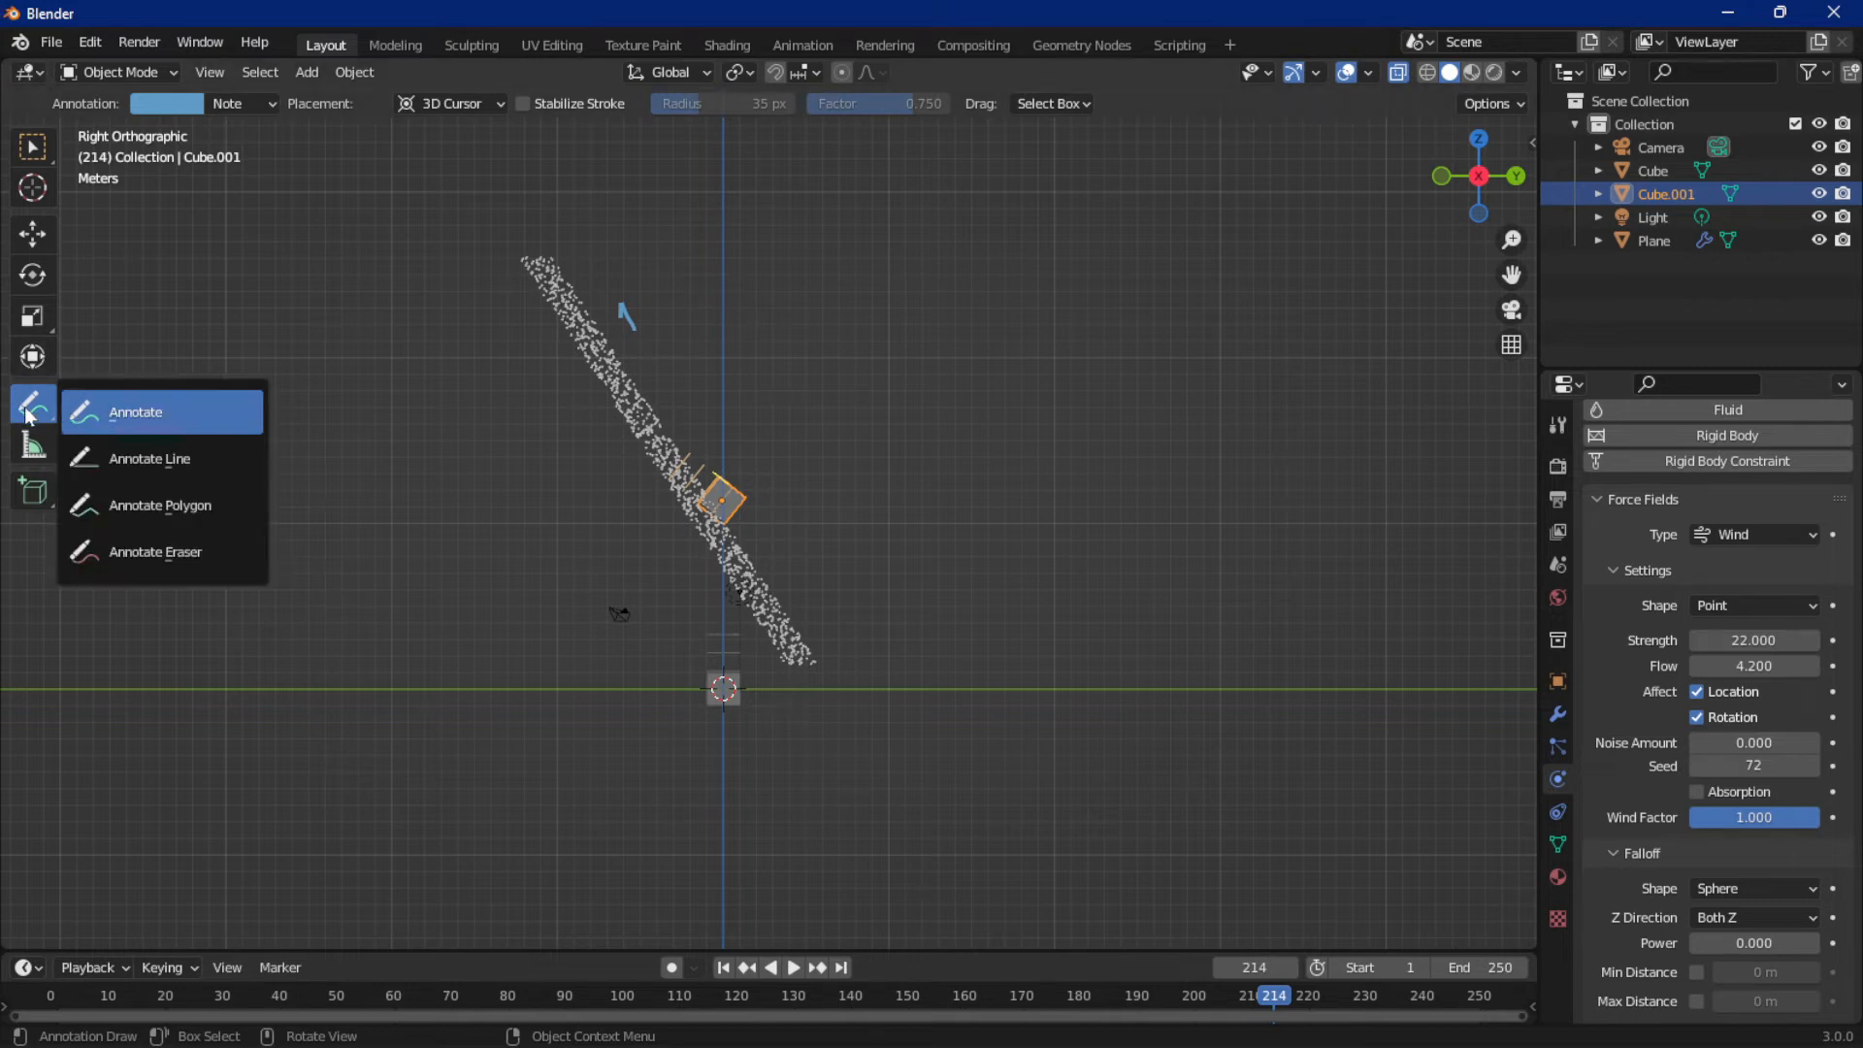
left_click(125, 575)
mouse_move(580, 381)
left_mouse_down()
mouse_move(596, 336)
mouse_move(749, 319)
left_mouse_up()
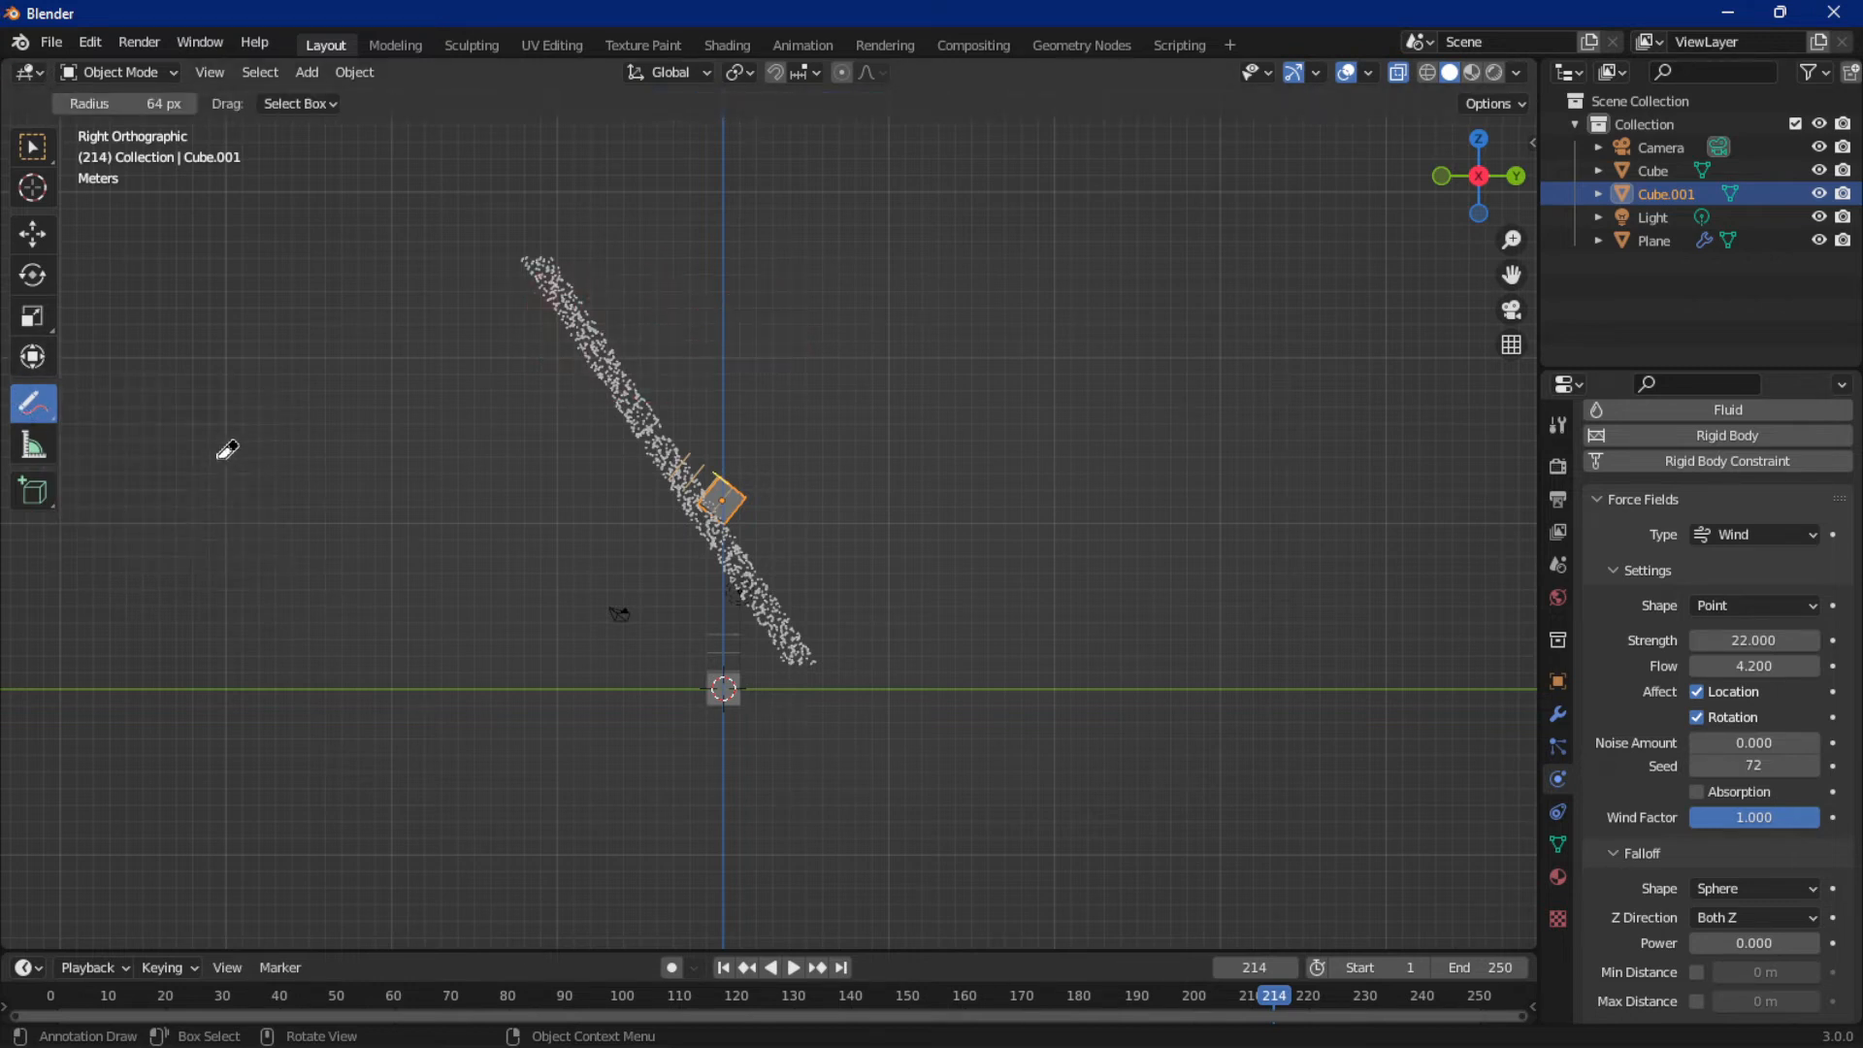
left_click(48, 407)
left_click(125, 417)
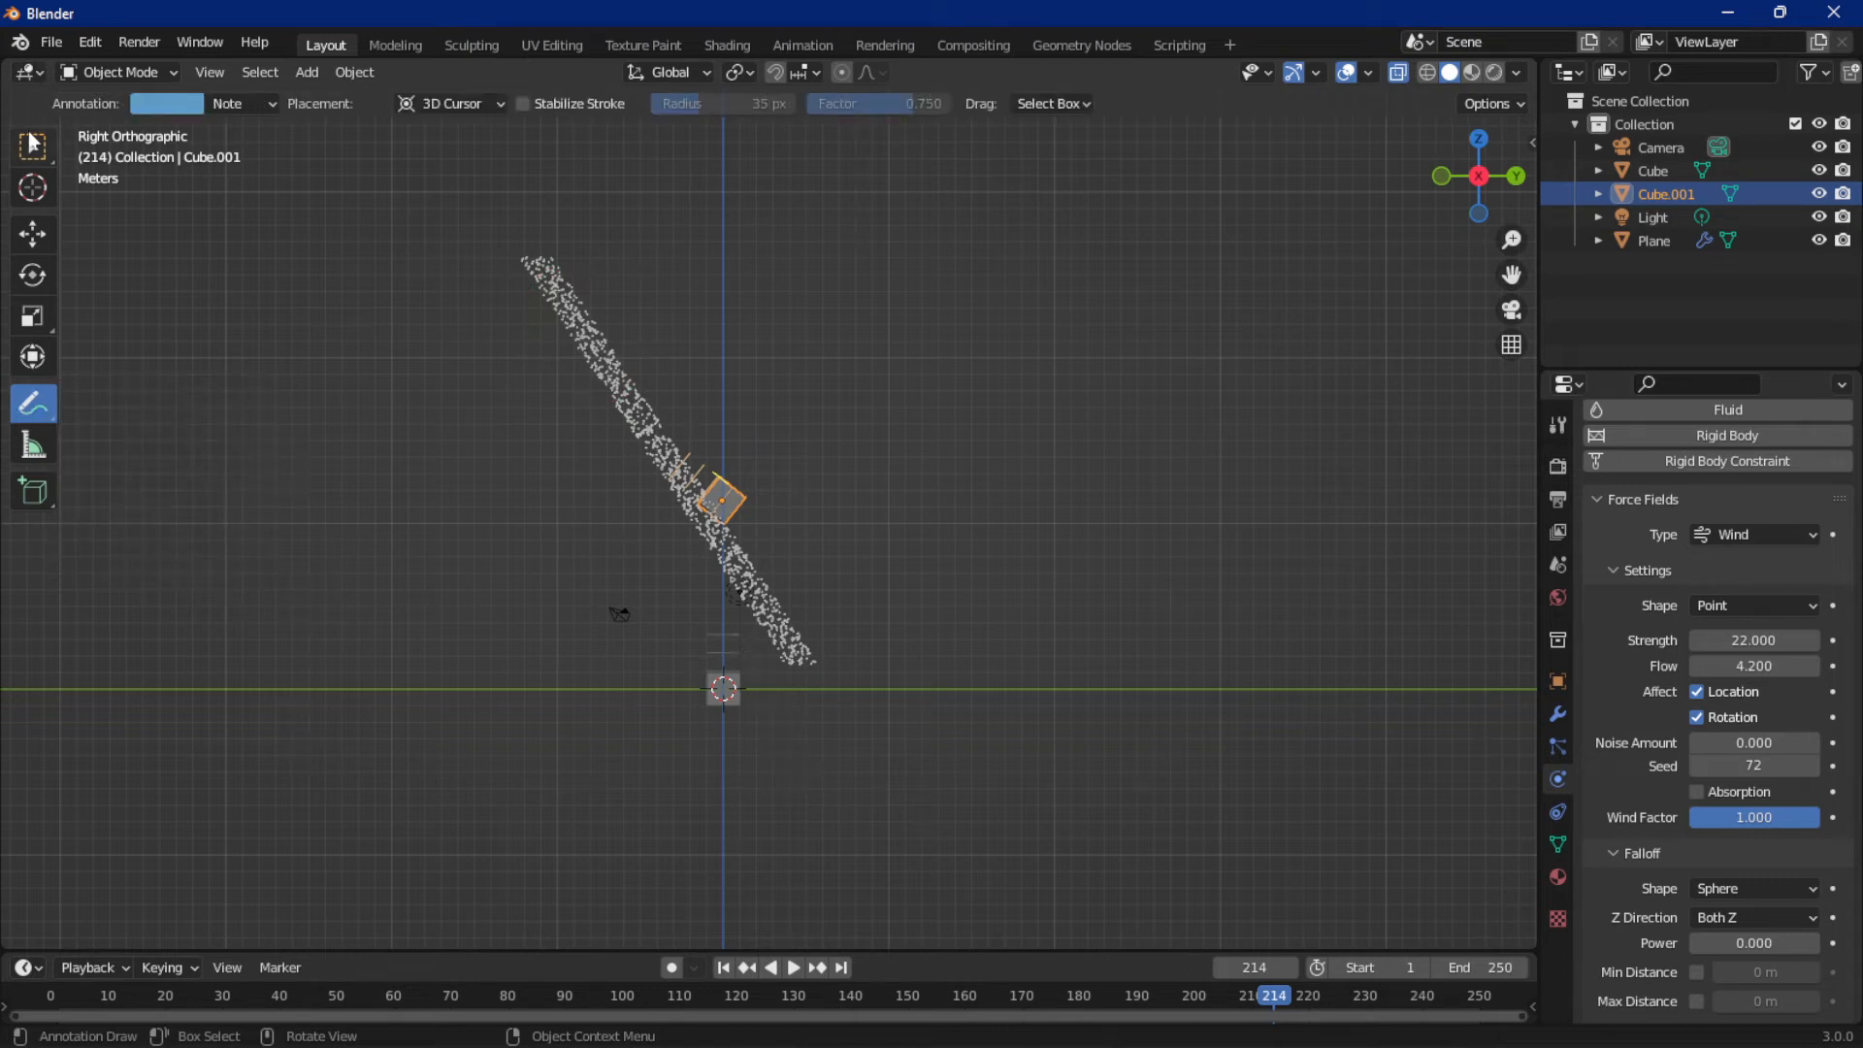
Rotate the lower cube about 50° so its wind points diagonally toward the particle plane, and replay the simulation from the first frame
left_click(48, 155)
left_click(723, 693)
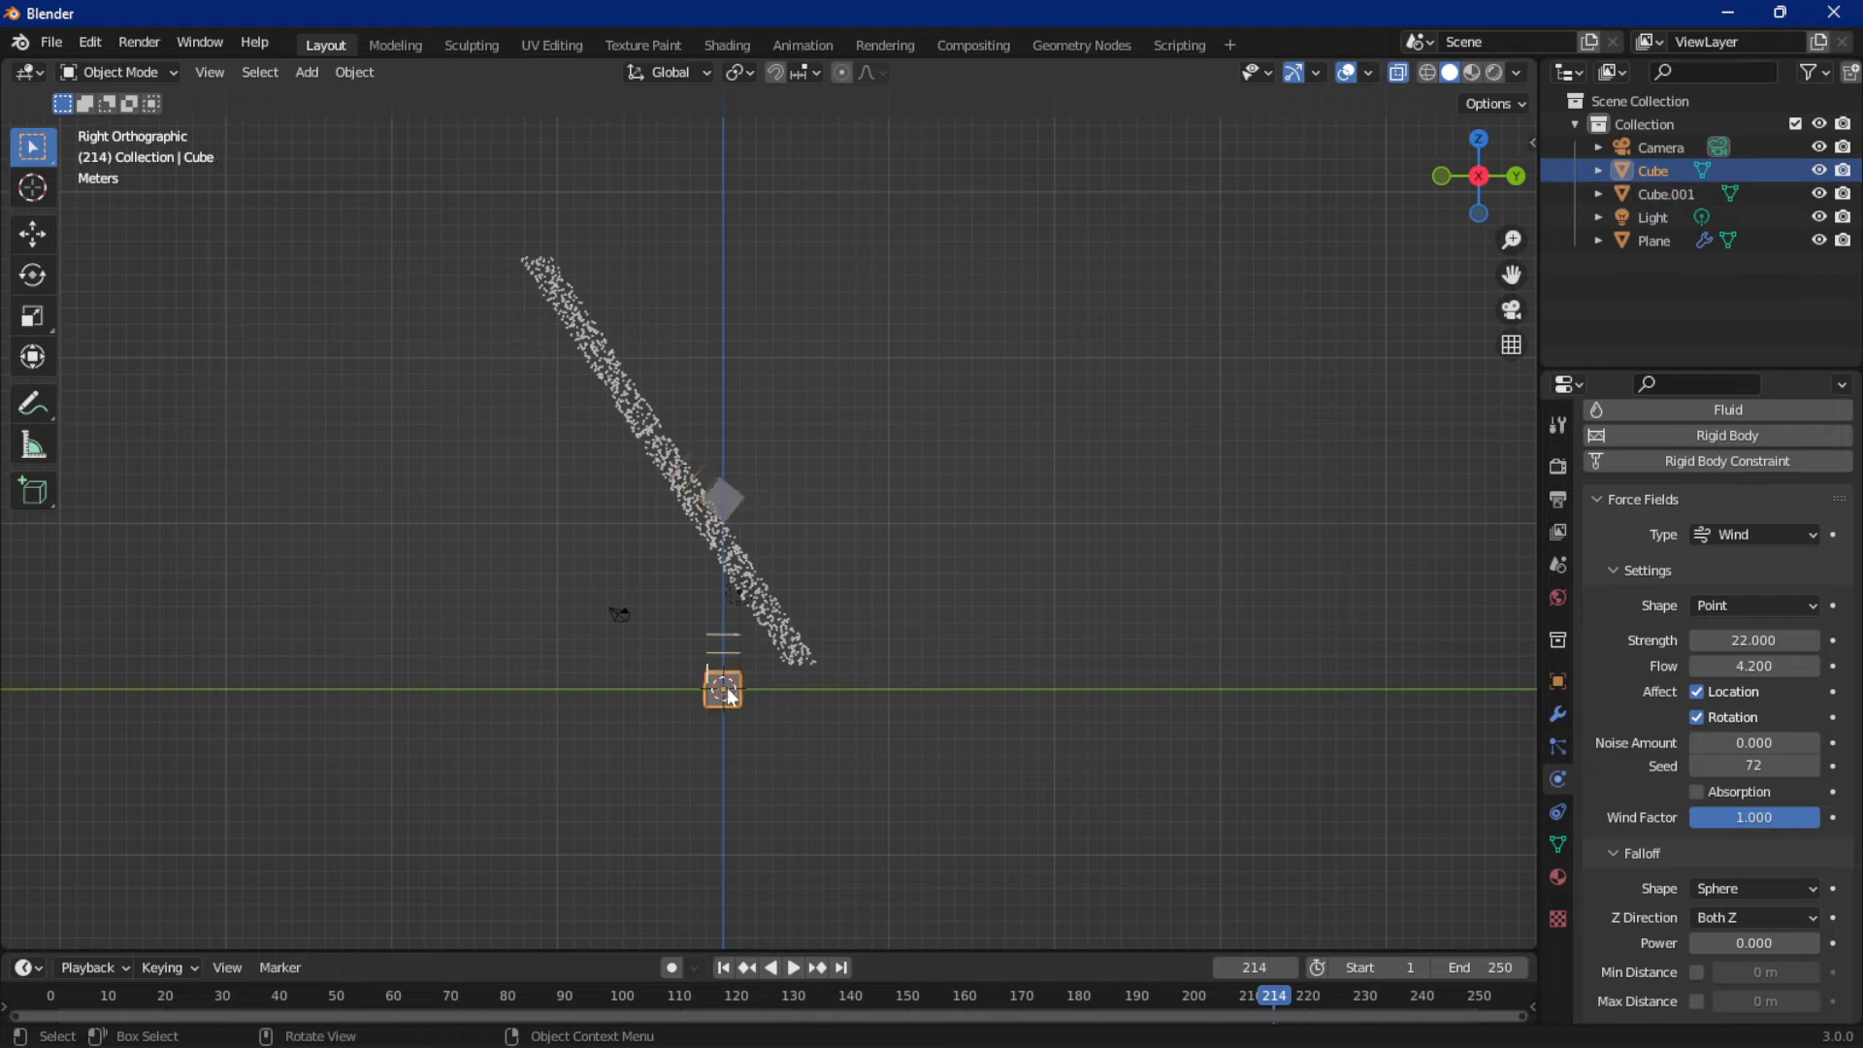
key("r")
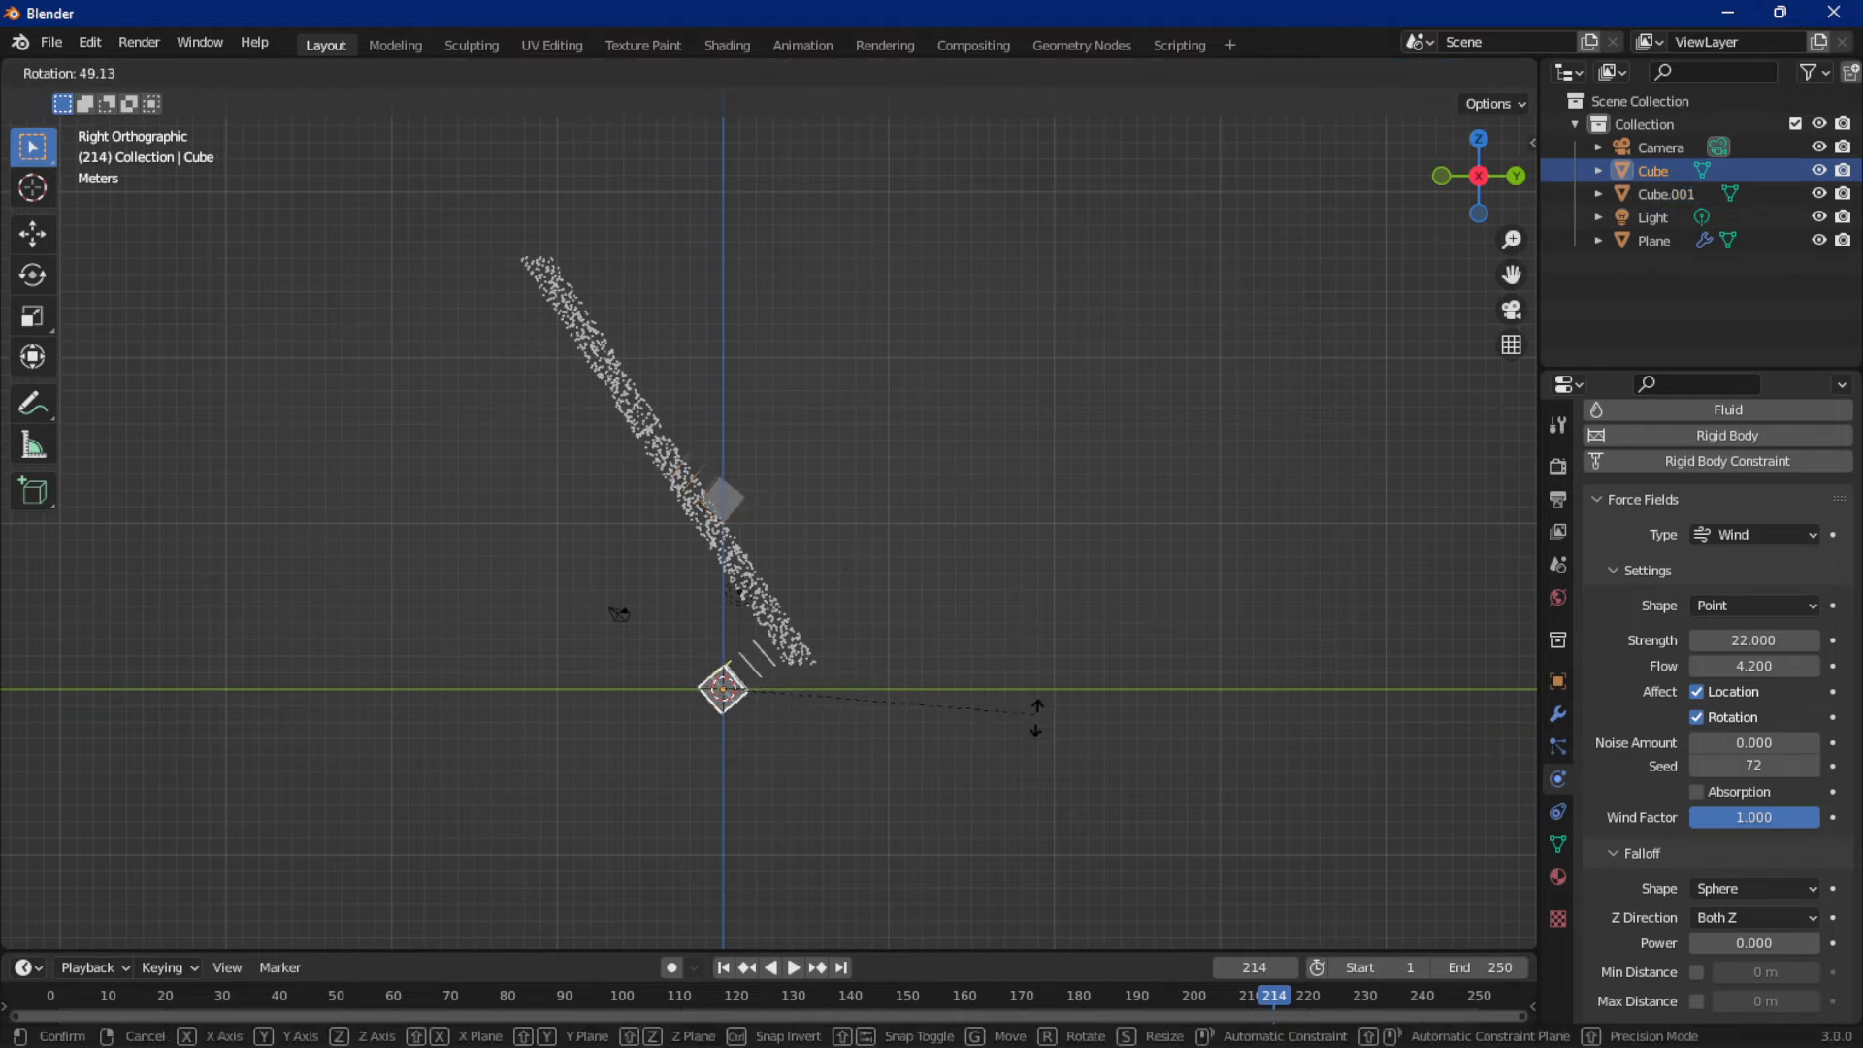
left_click(1037, 735)
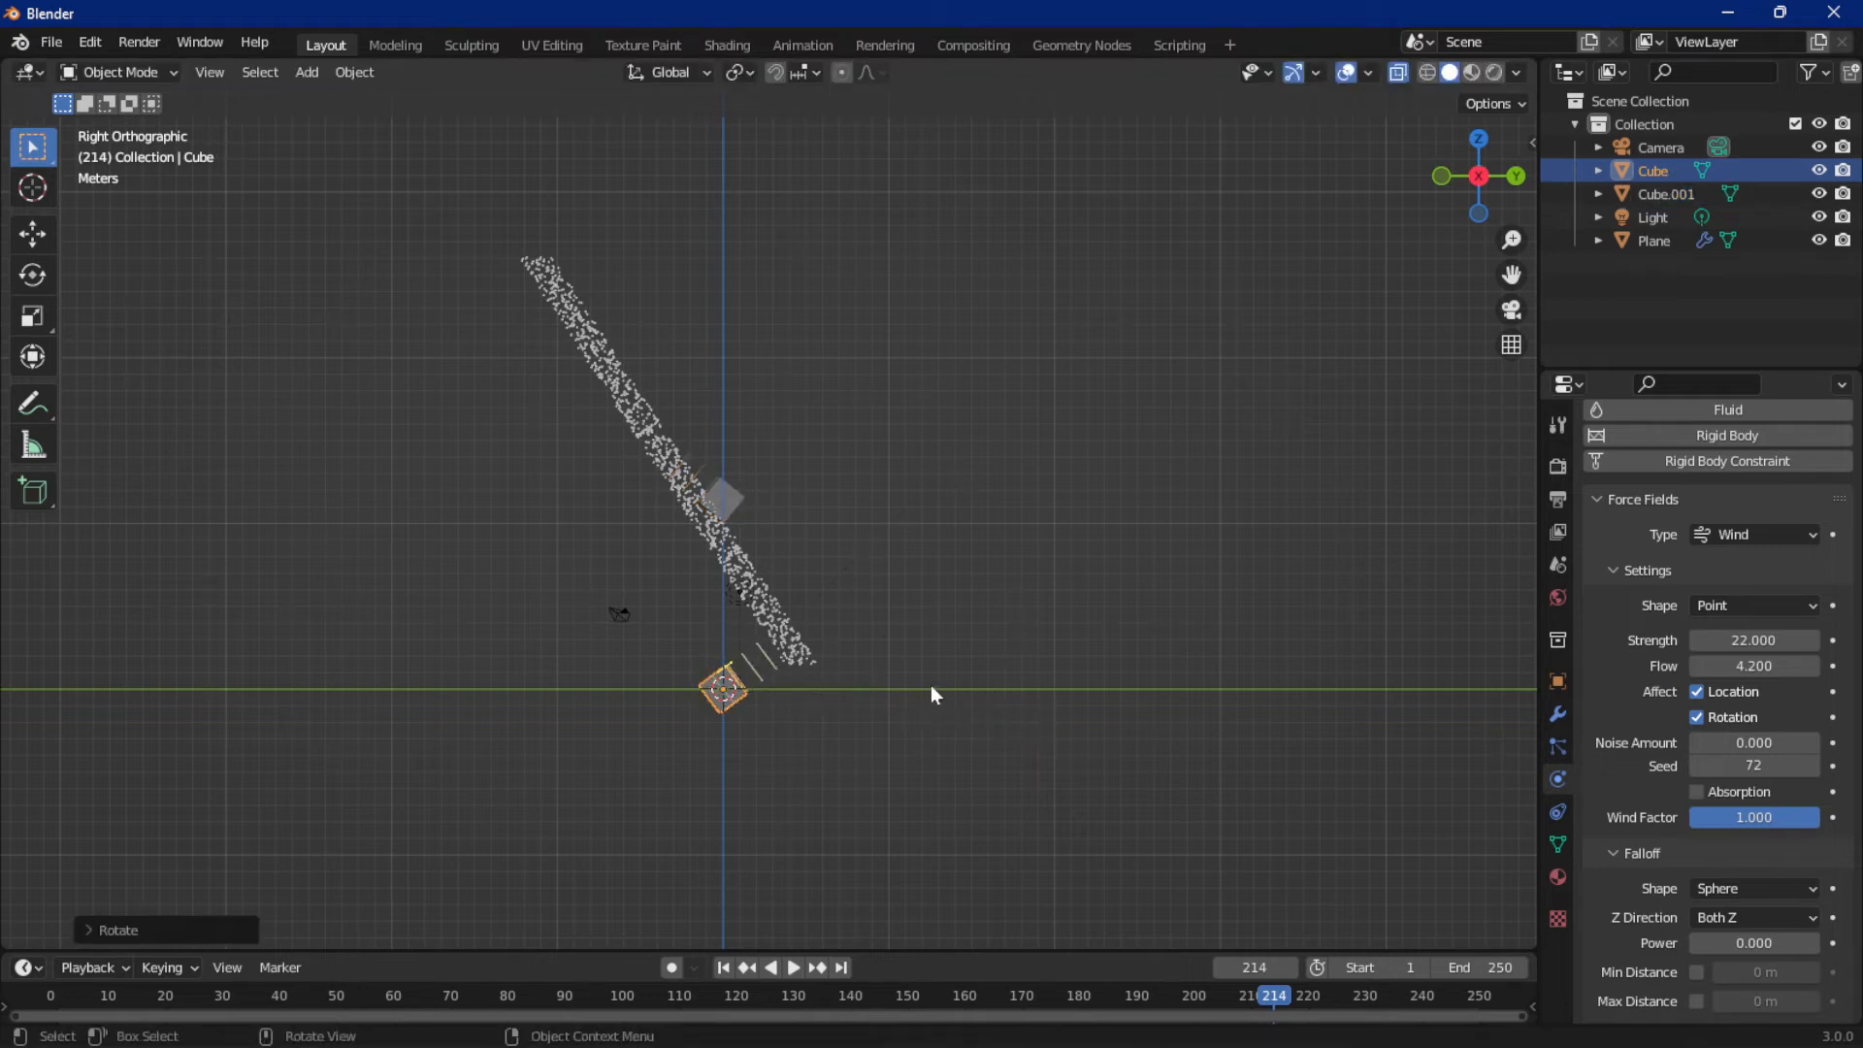
key("shift+Left")
key("space")
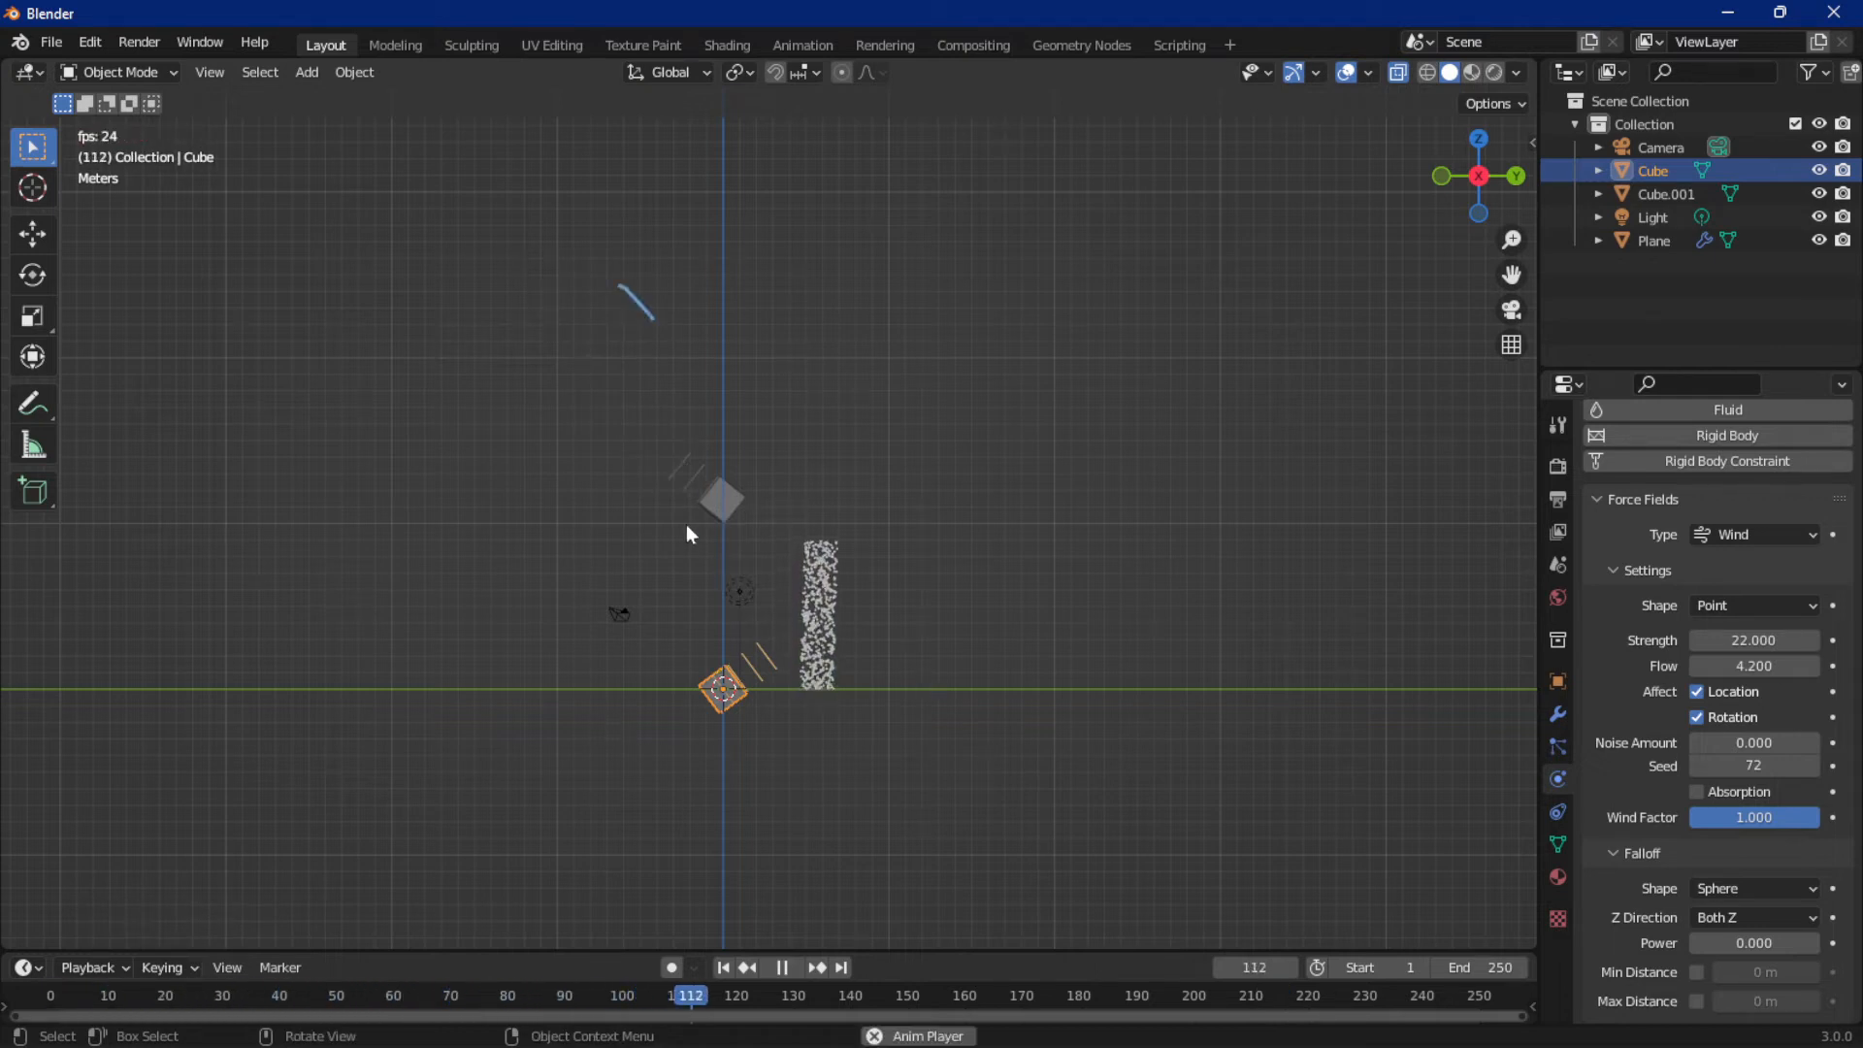
key("space")
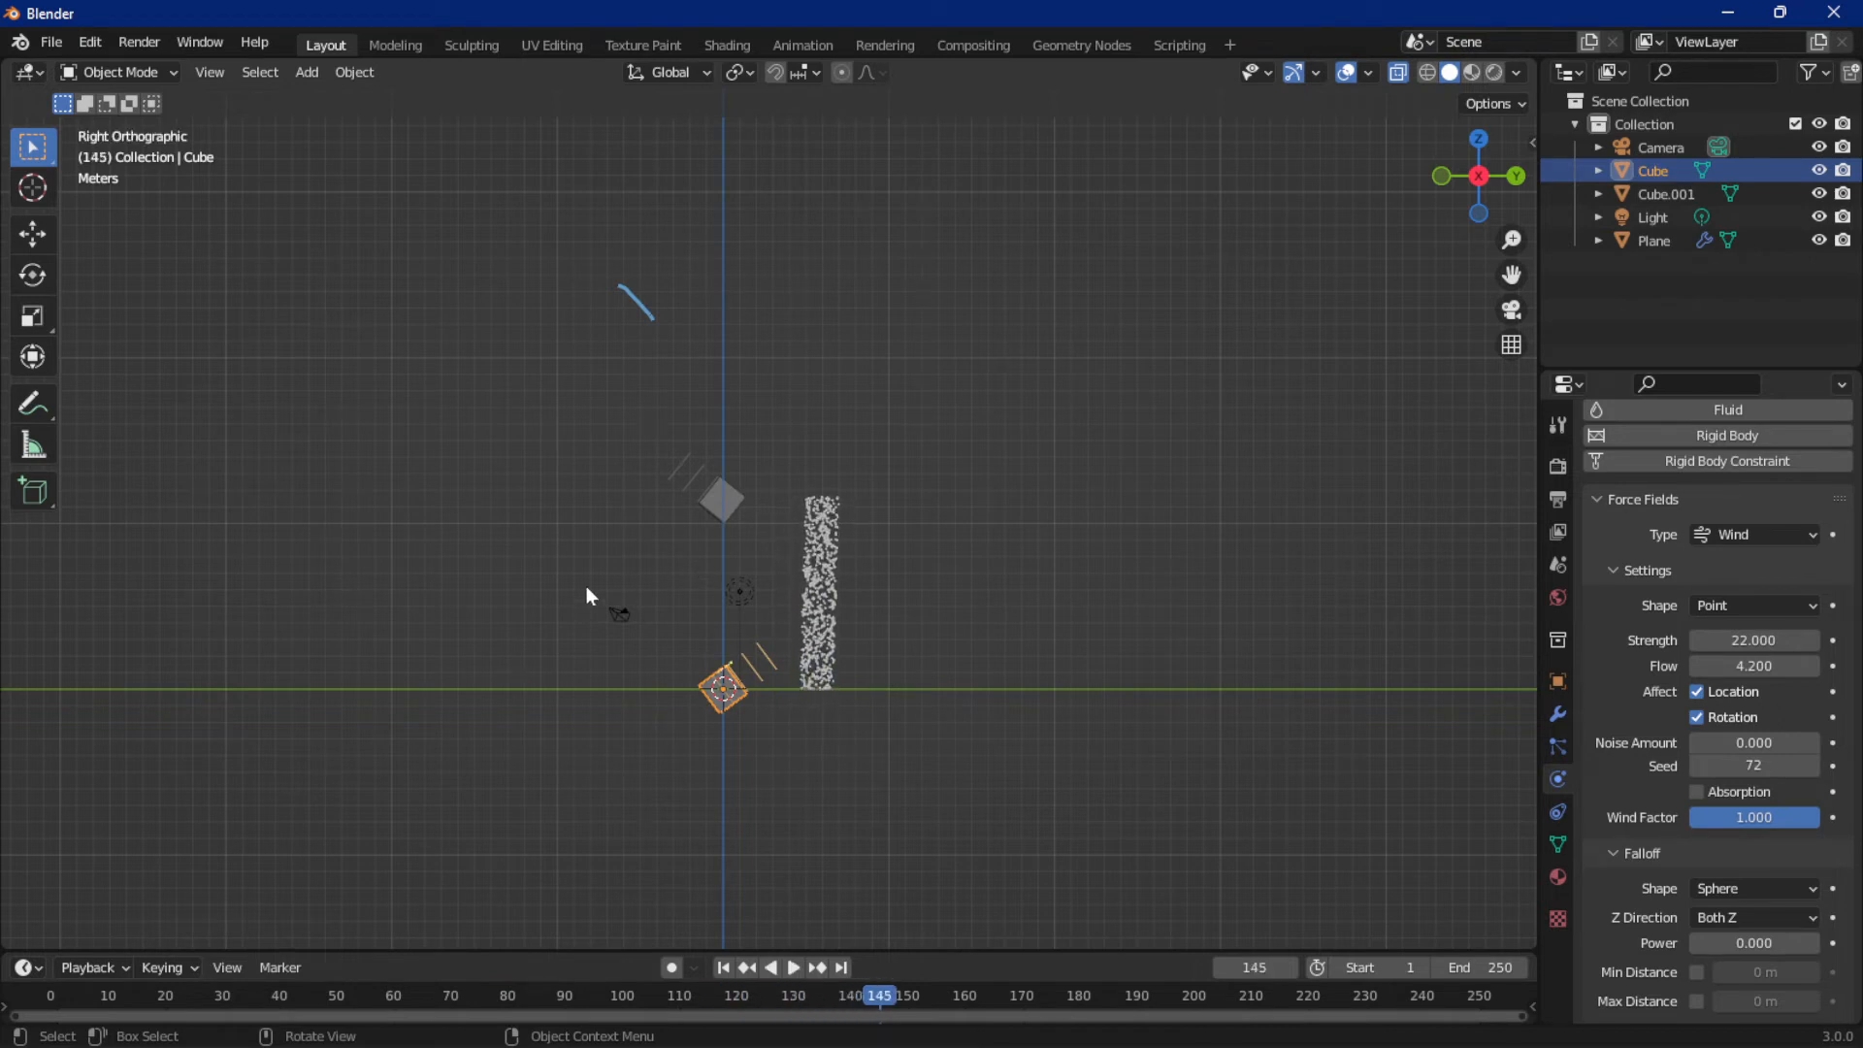
Annotate the wind directions of both tilted cubes with long lines that cross at the particle column
left_click(32, 402)
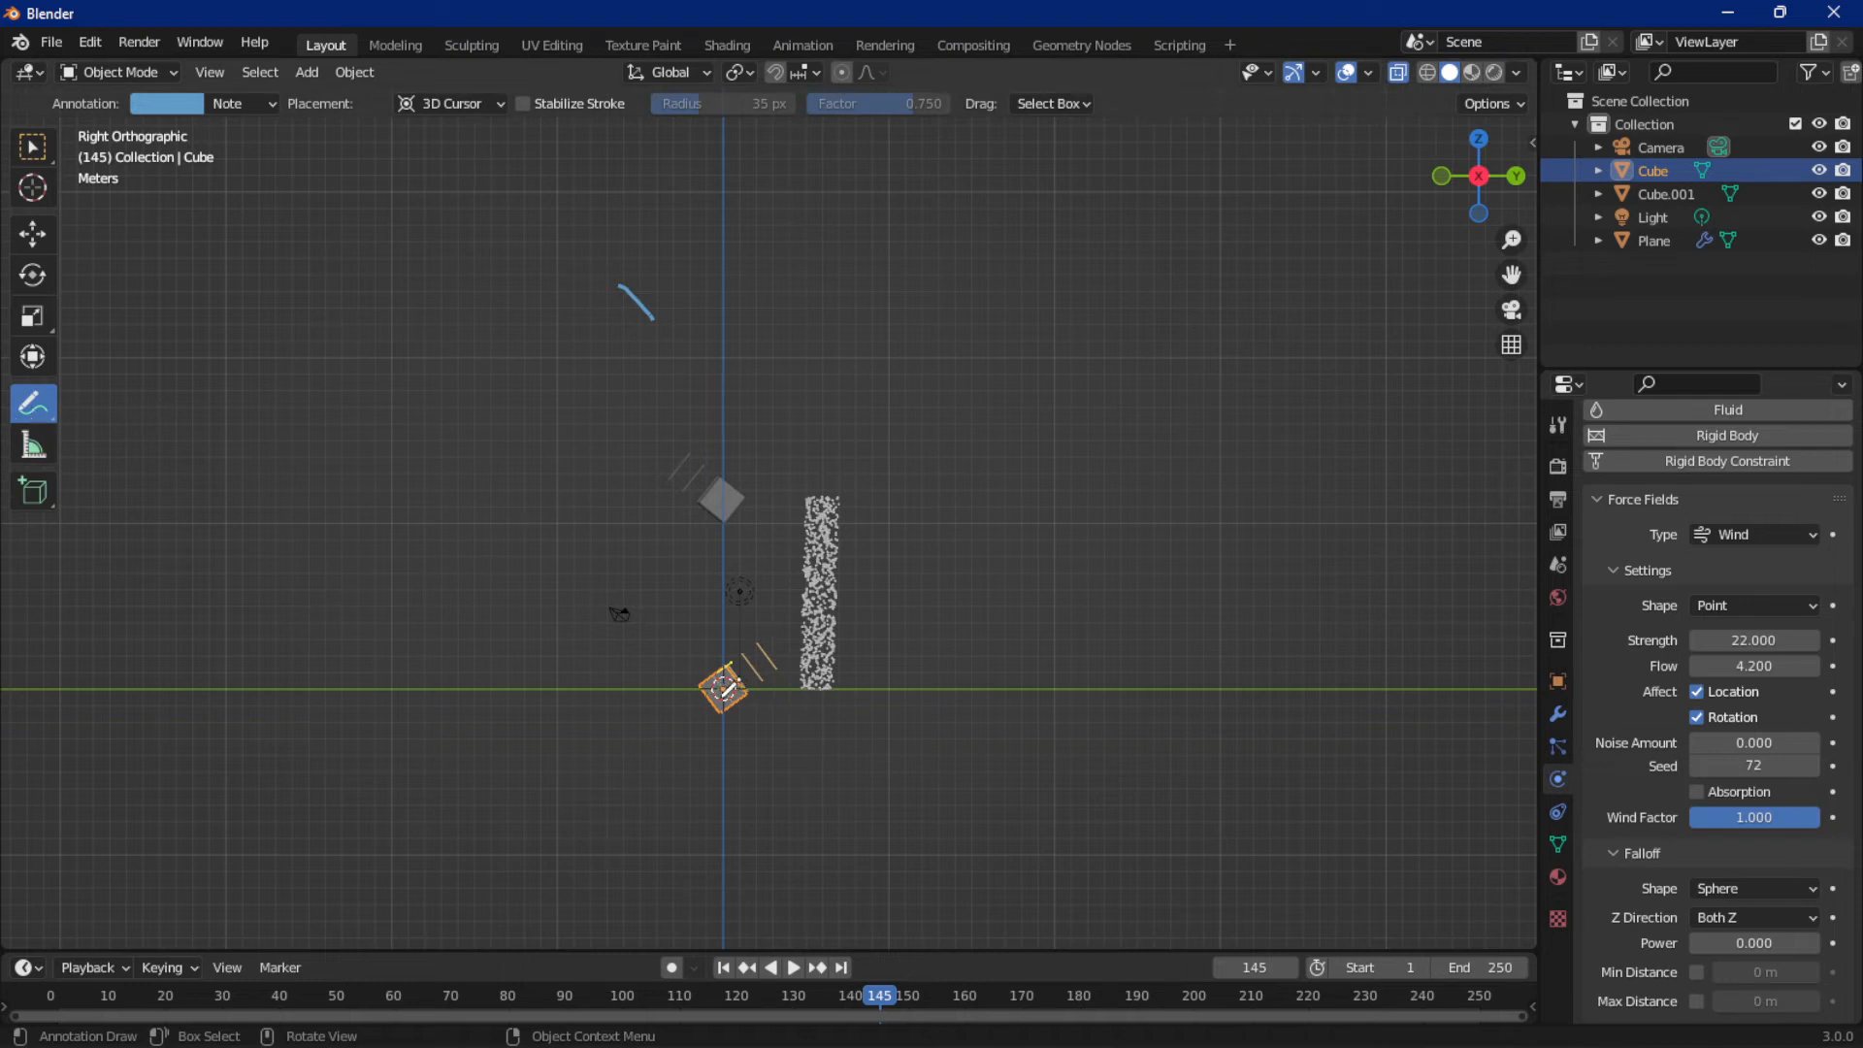
mouse_move(726, 687)
left_mouse_down()
mouse_move(1181, 419)
mouse_move(1366, 351)
left_mouse_up()
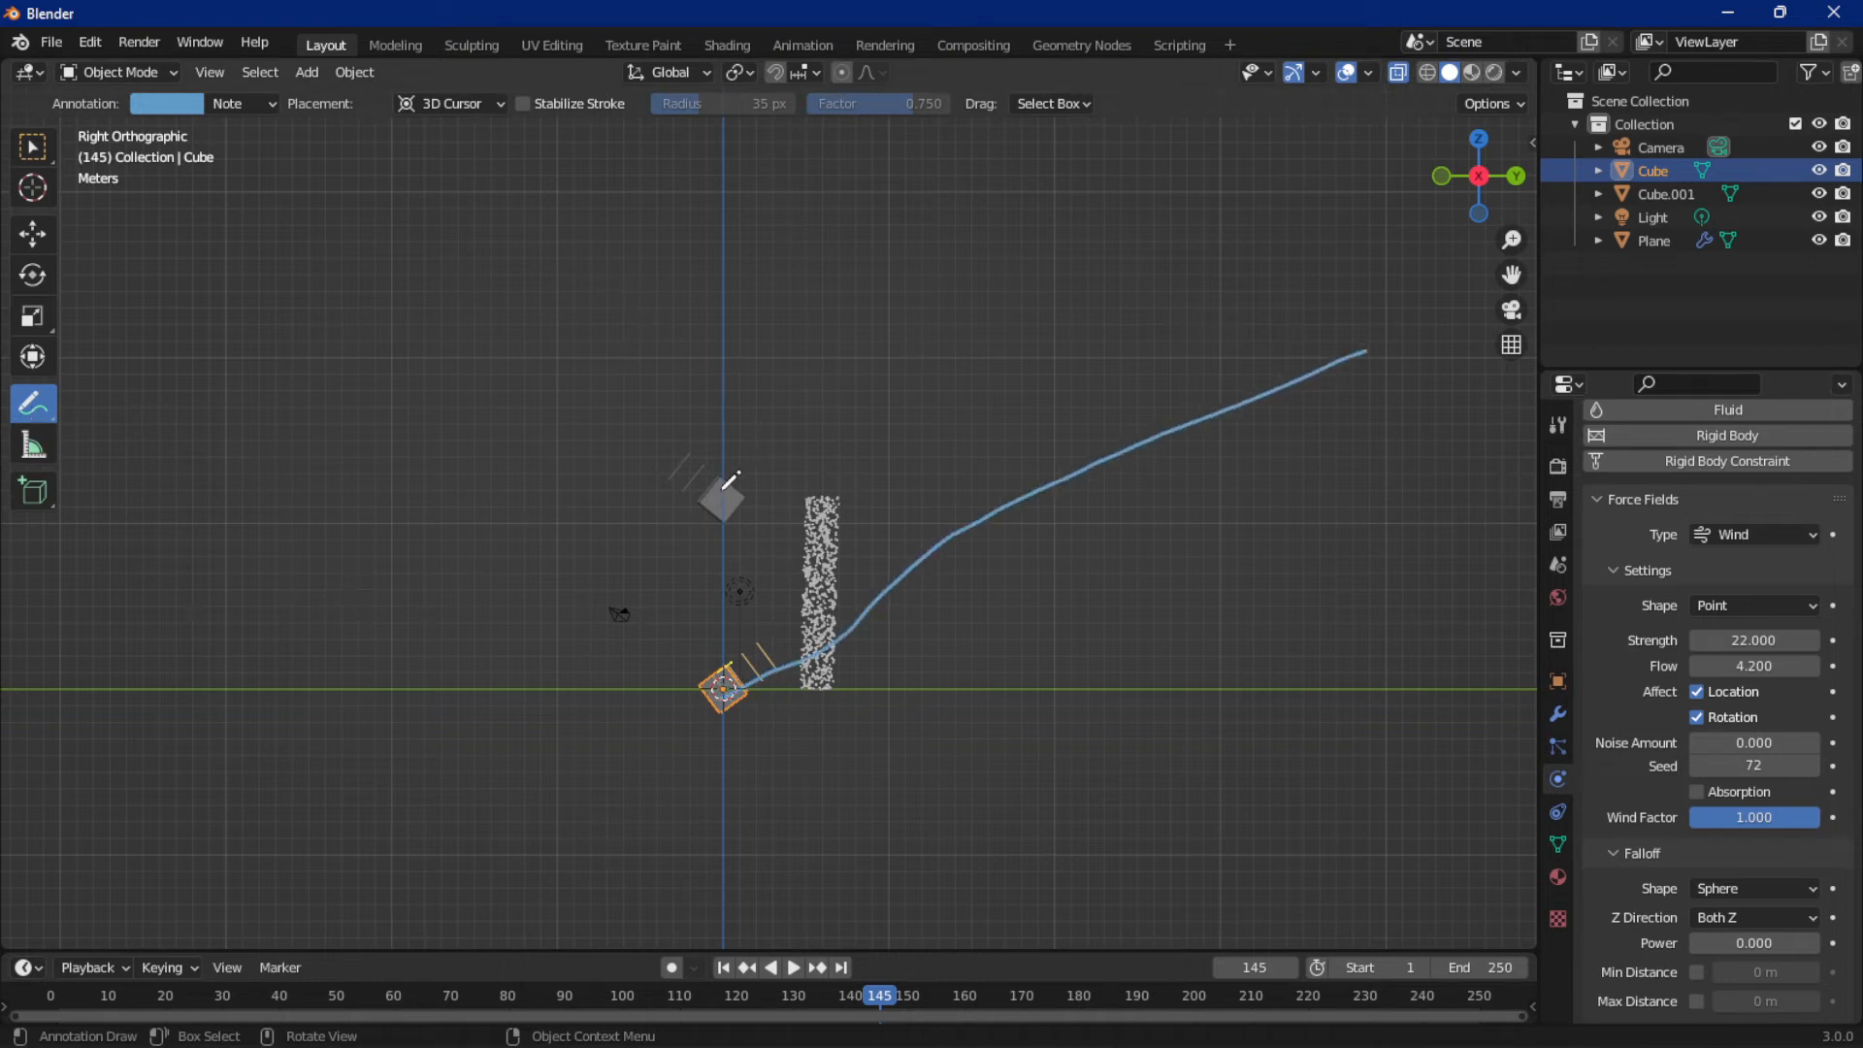
left_click_drag(714, 497, 442, 127)
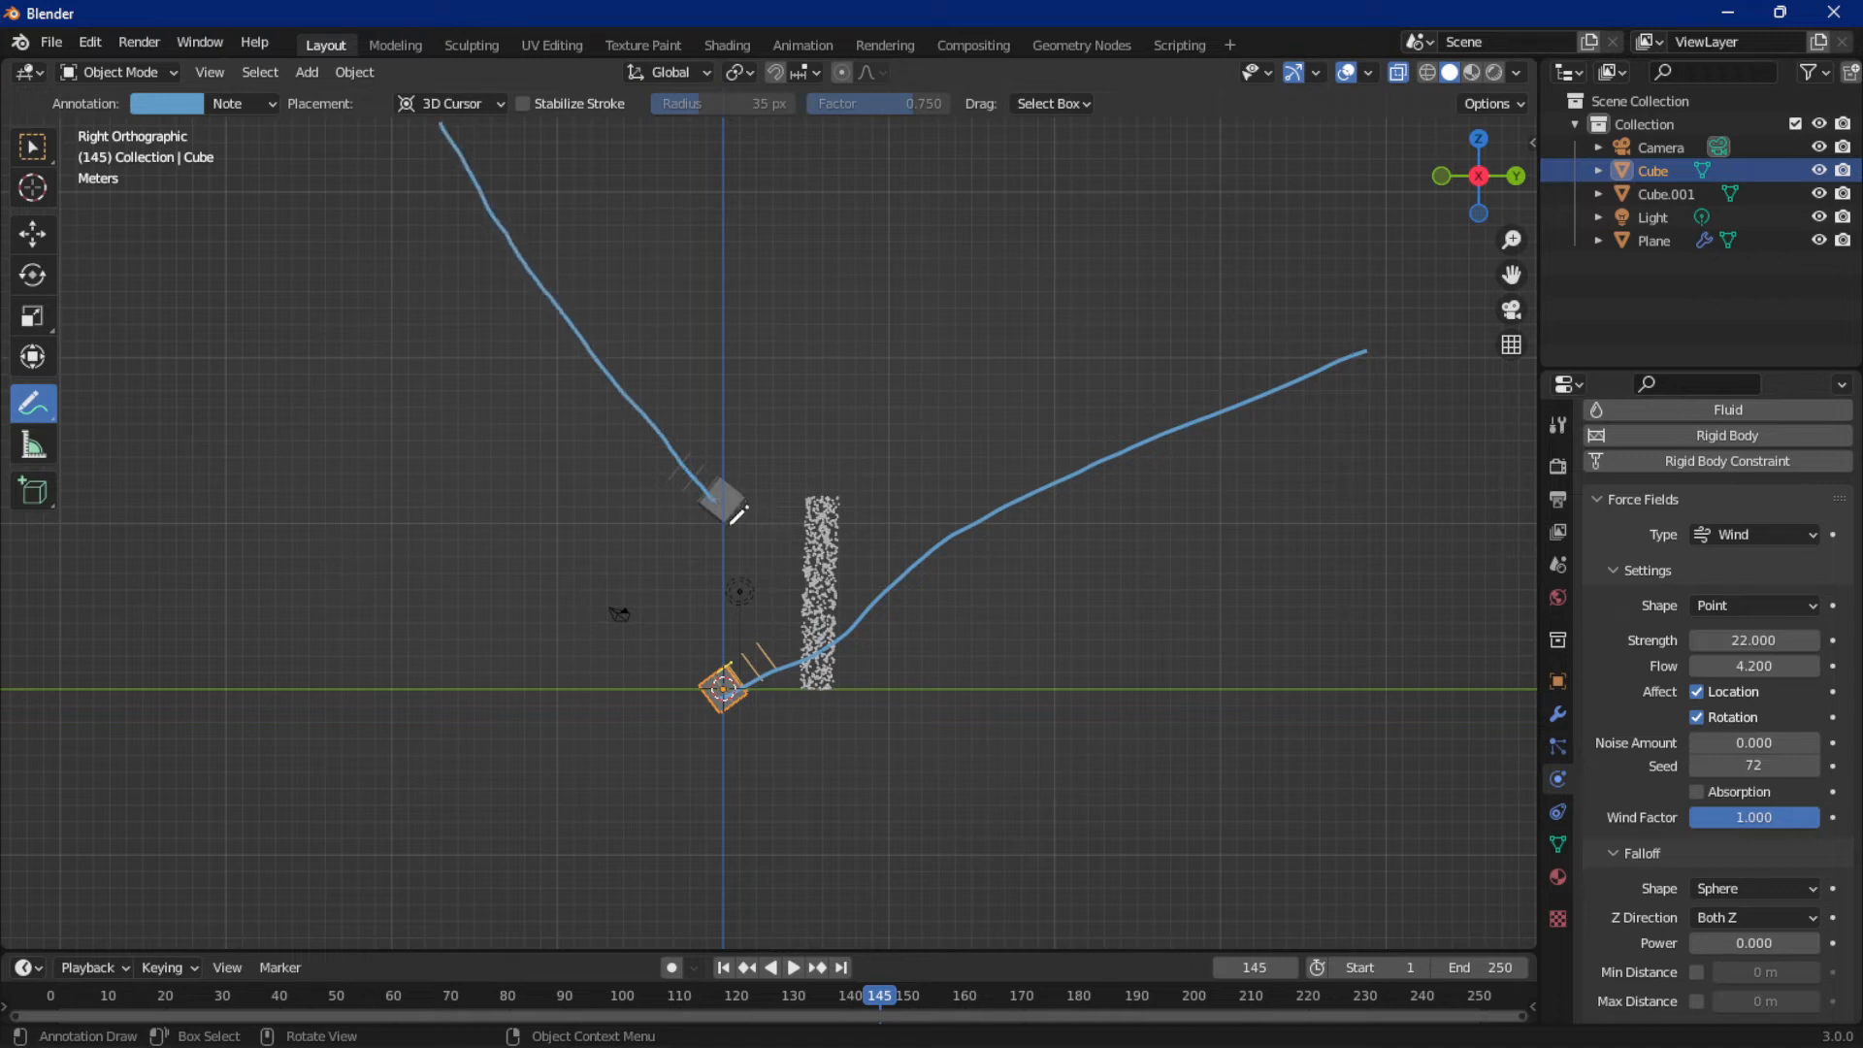
left_click_drag(717, 491, 1012, 781)
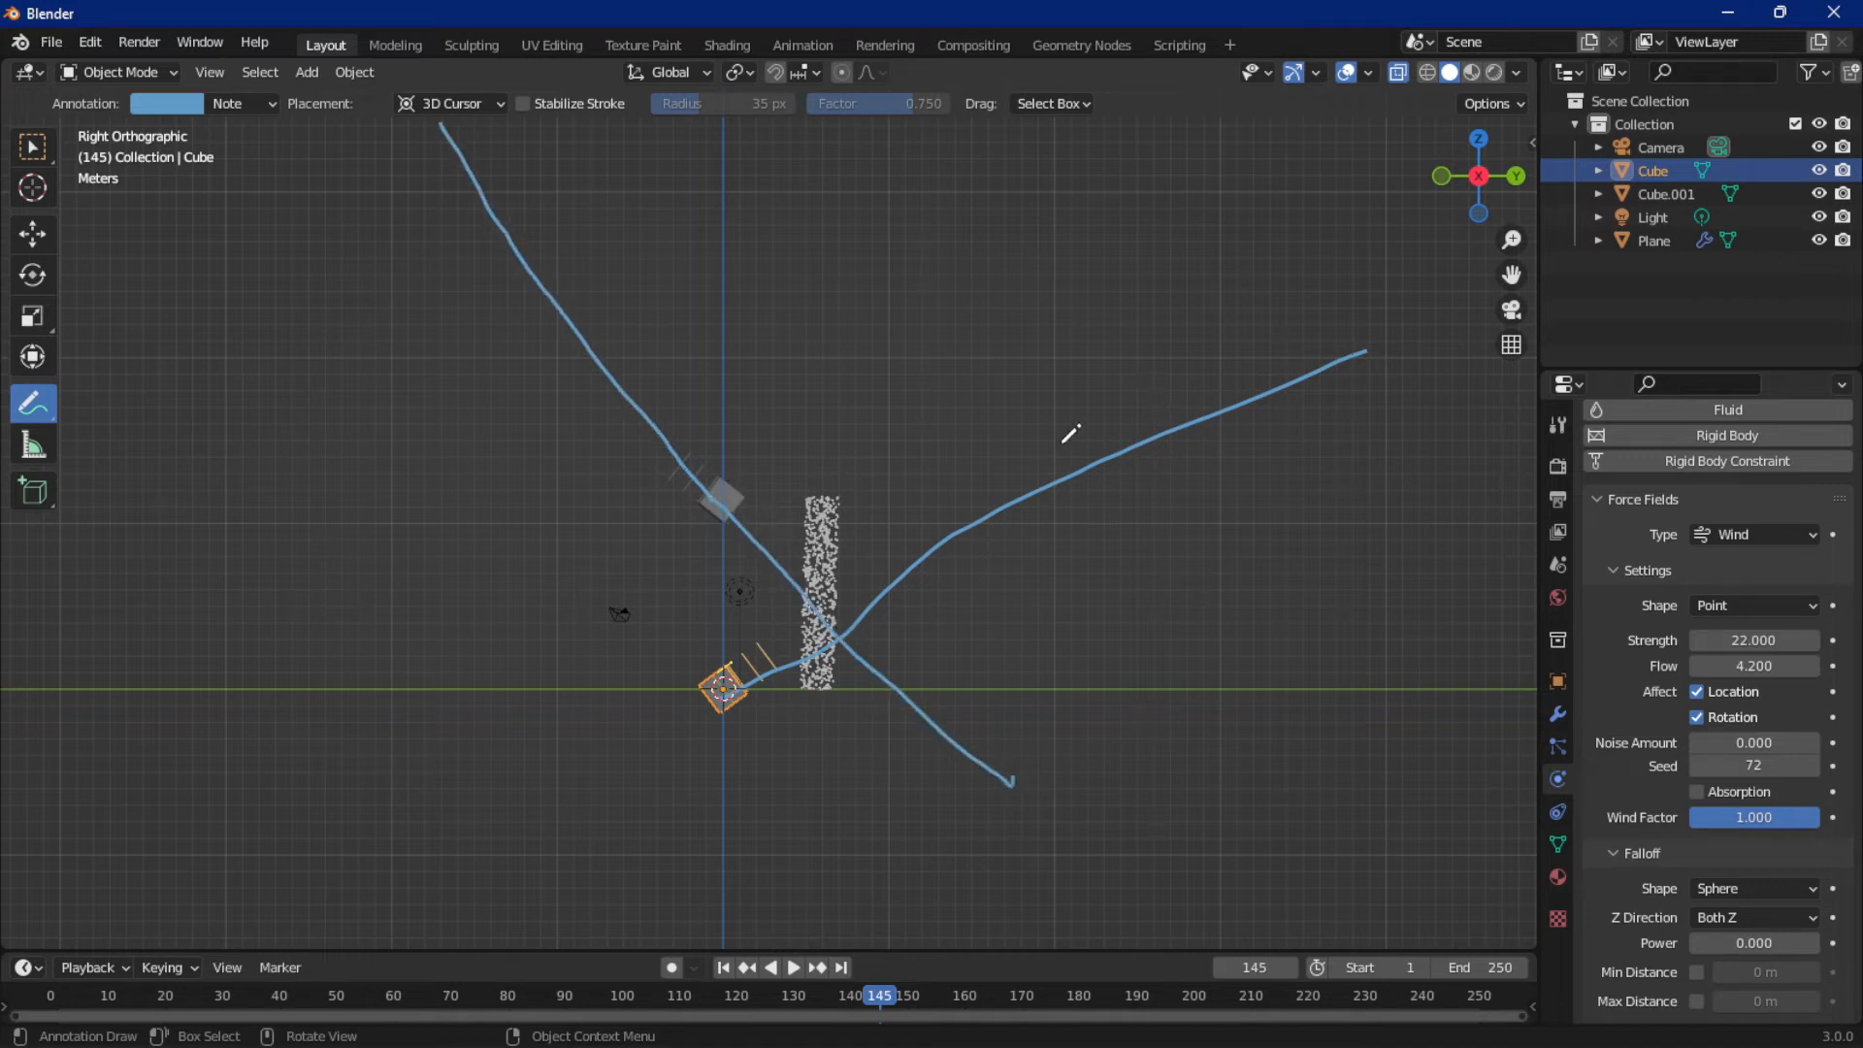
mouse_move(938, 539)
left_mouse_down()
mouse_move(1160, 401)
mouse_move(1429, 278)
left_mouse_up()
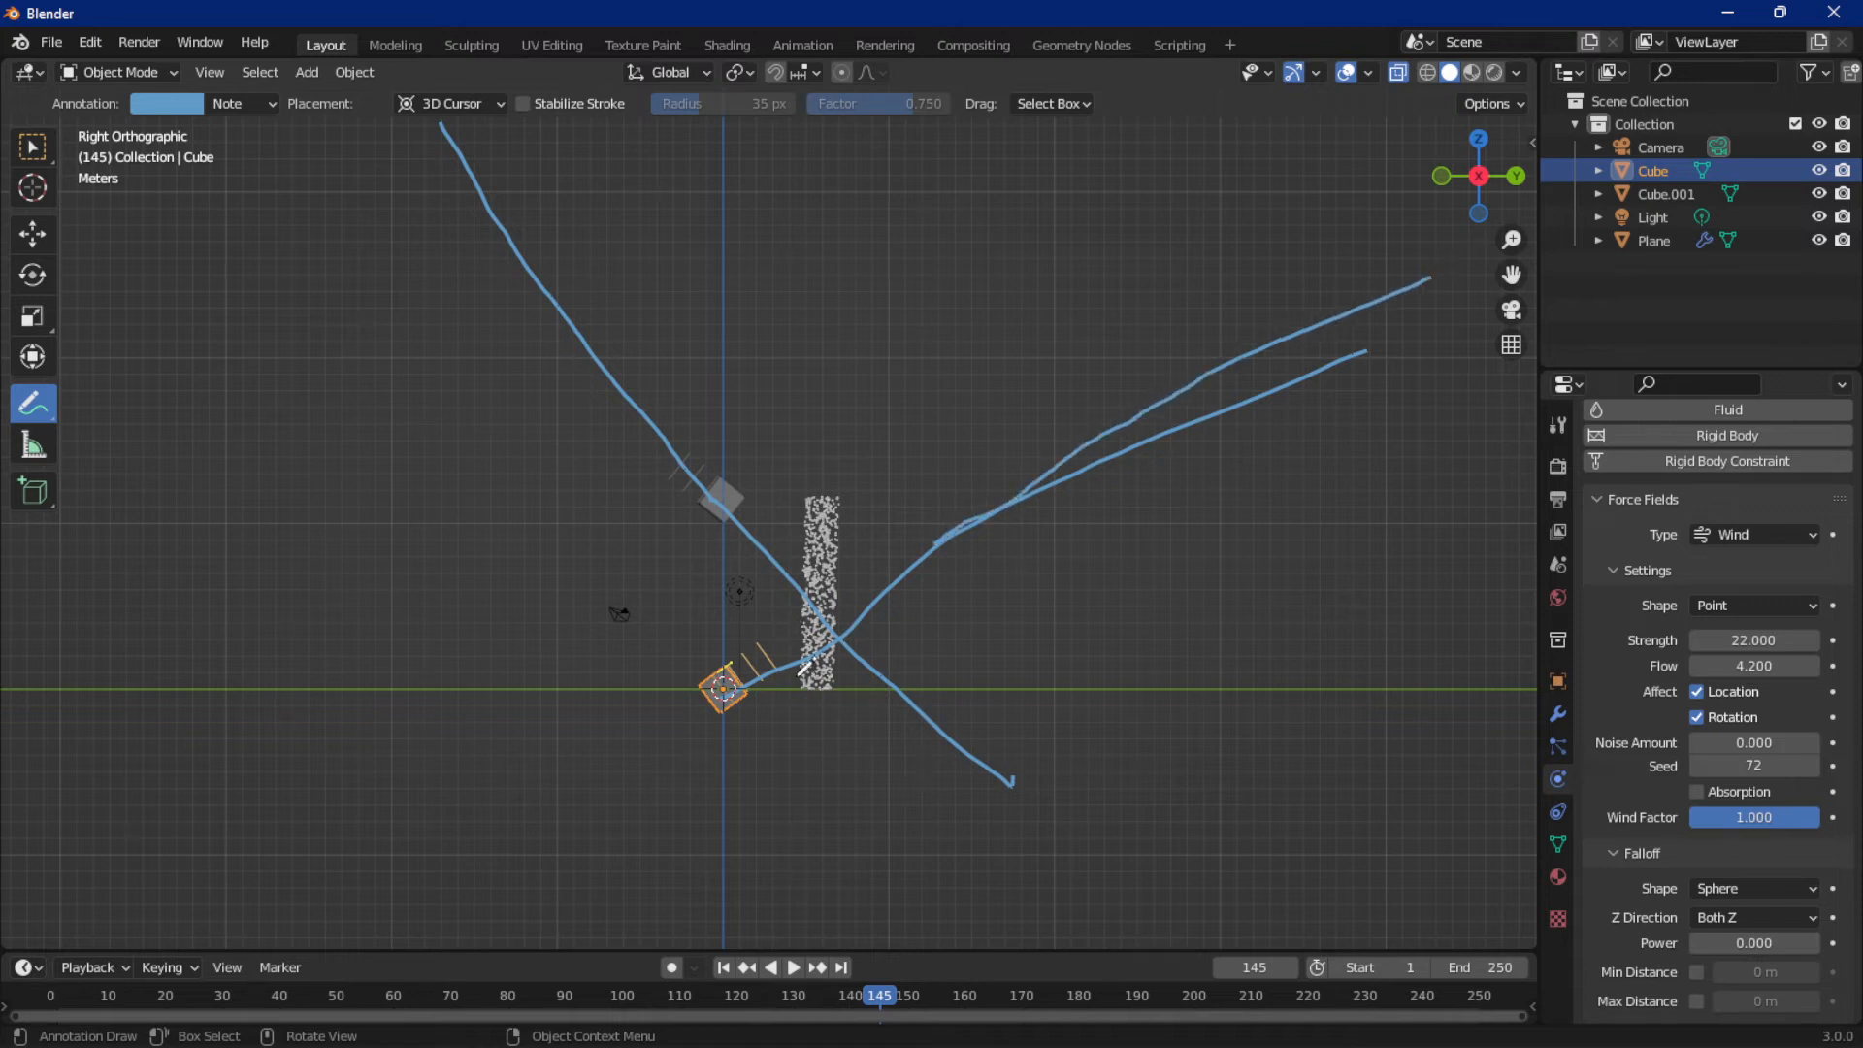
Mark the crossing point of the two wind lines and draw a roughly vertical arrow upward from it for the combined direction
left_click_drag(844, 637, 844, 637)
left_click_drag(836, 621, 883, 85)
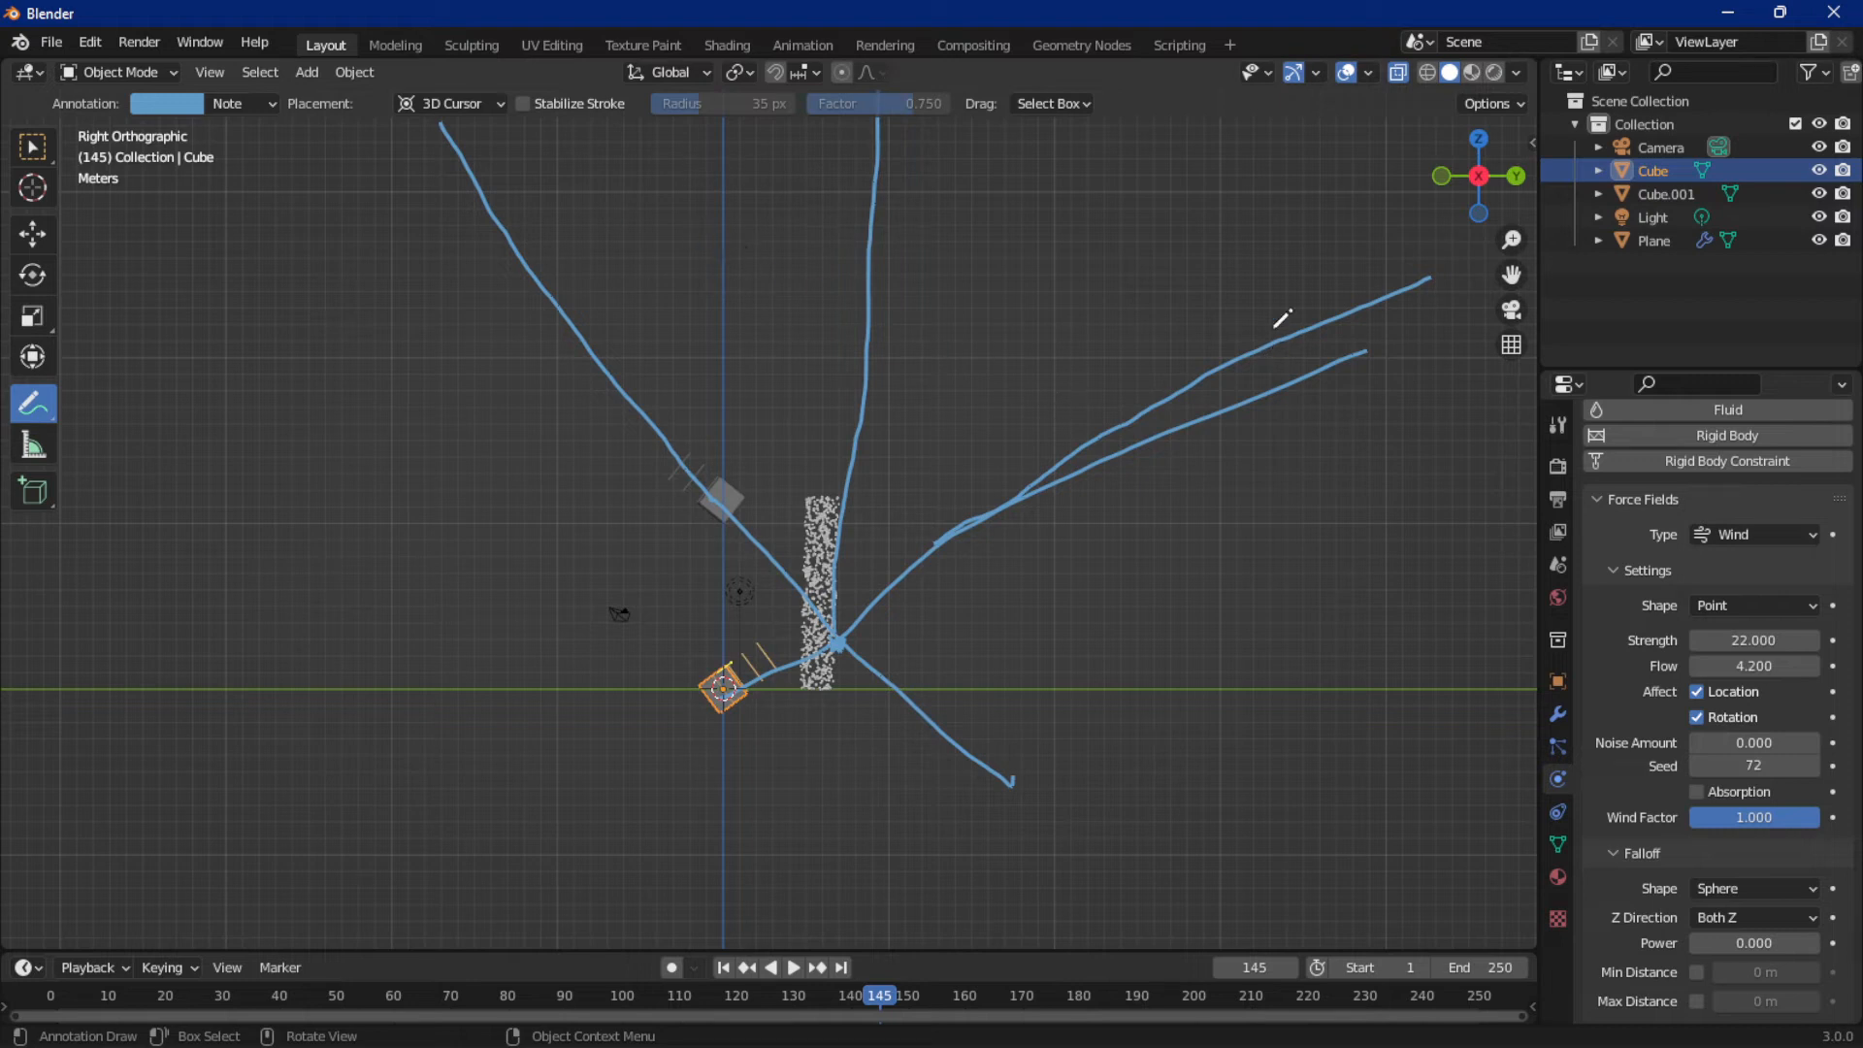
scroll(946, 316, "down", 3)
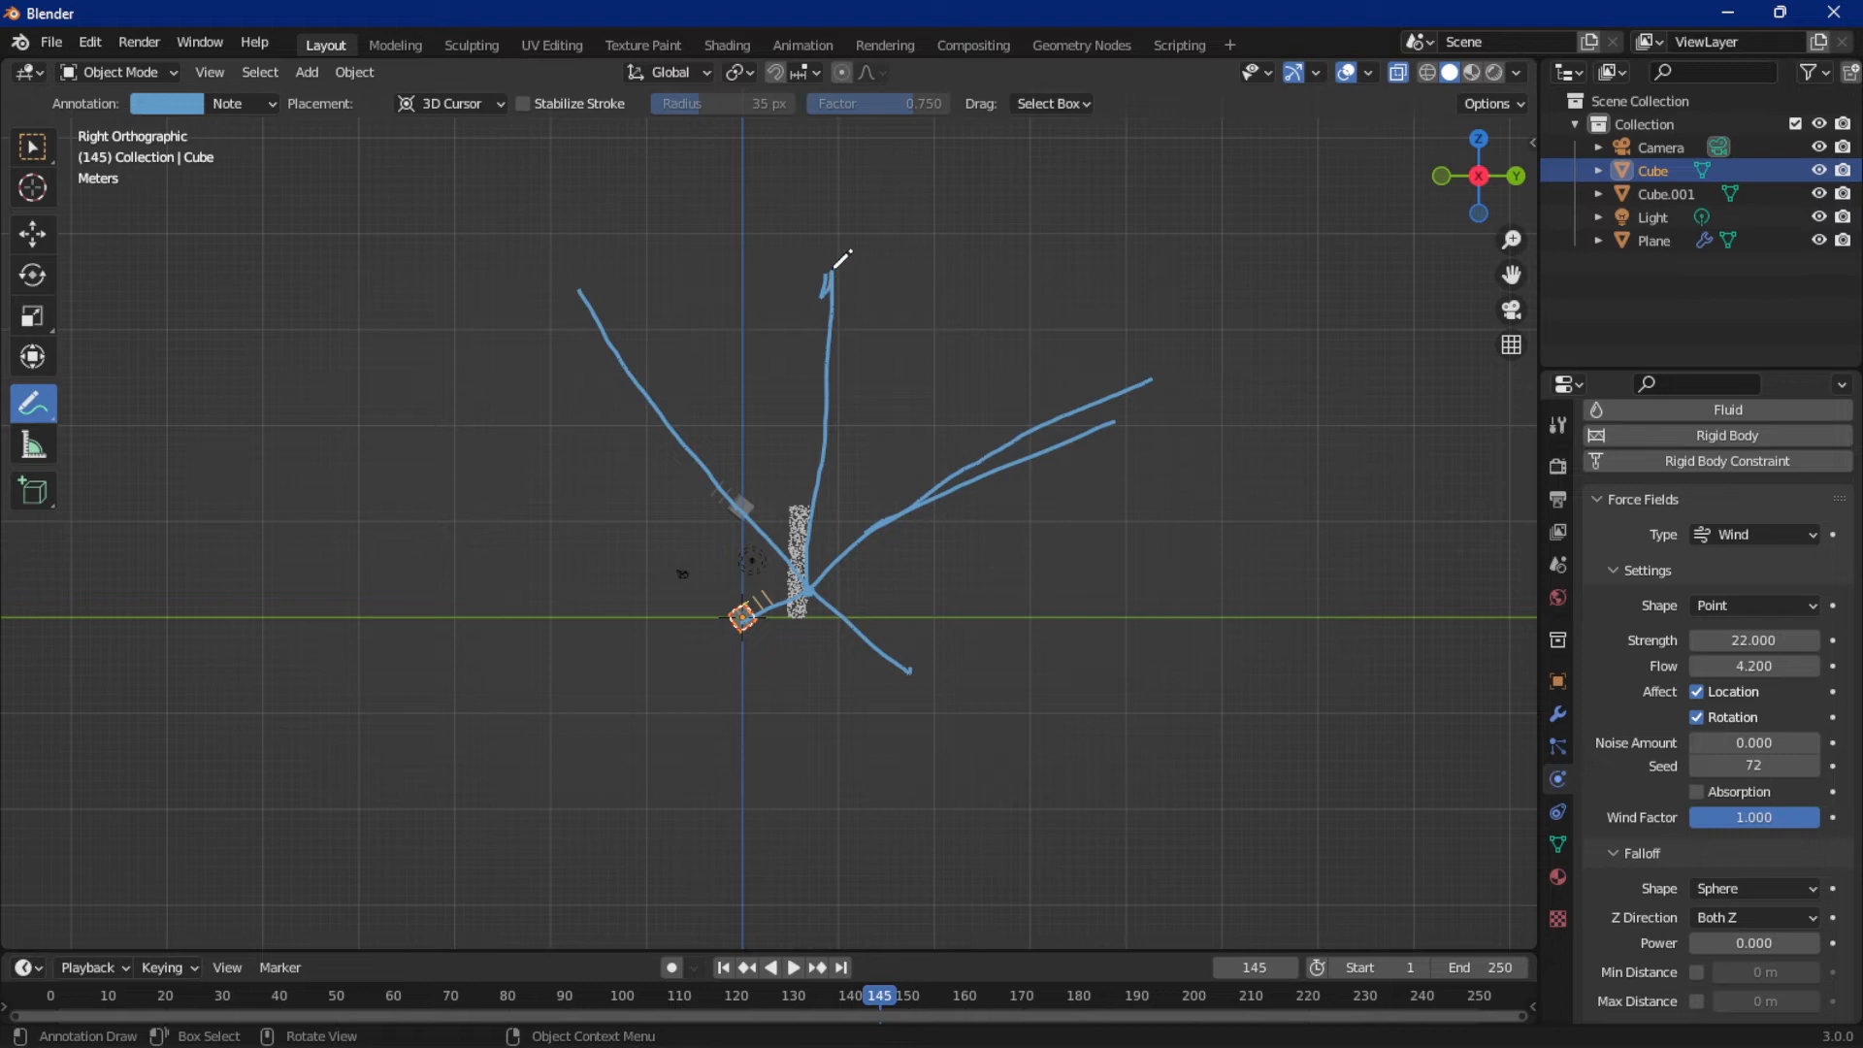
left_click_drag(832, 270, 864, 334)
Play the simulation on in the right orthographic view, stop it and return to the first frame
key("space")
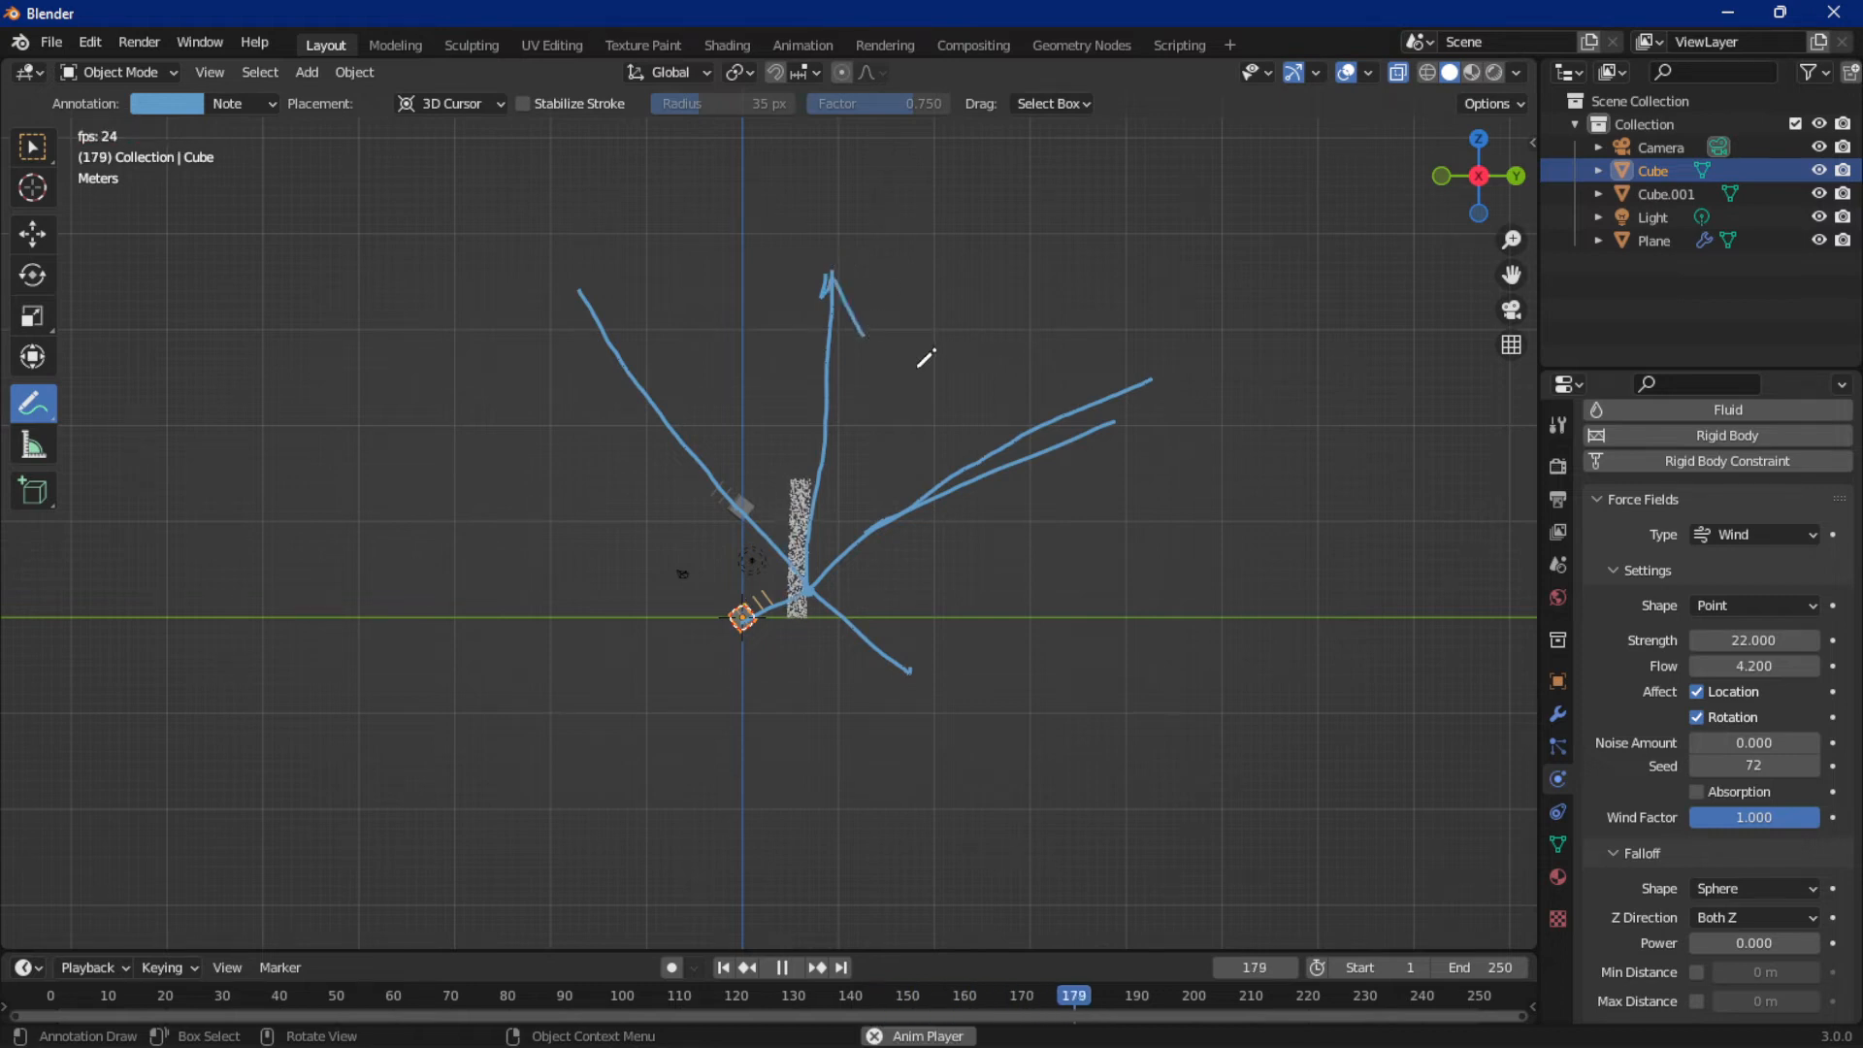
key("KP_3")
key("space")
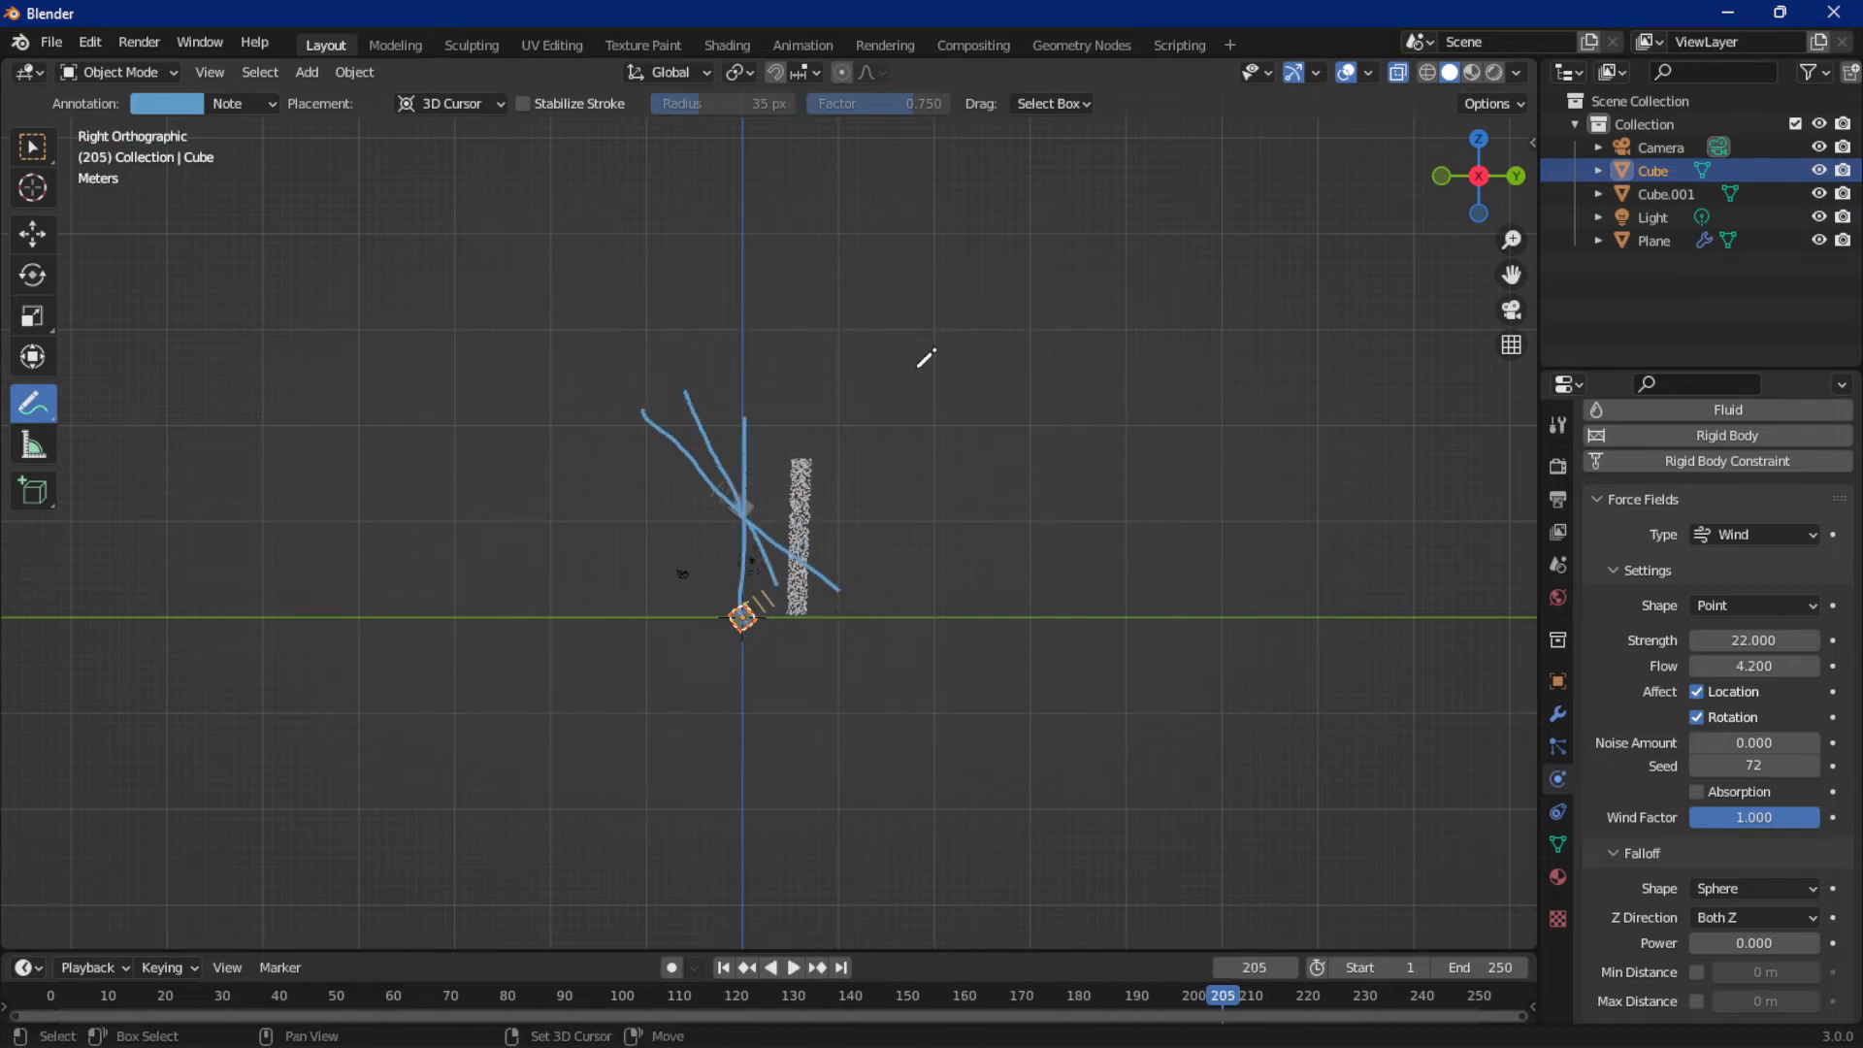
key("shift+Left")
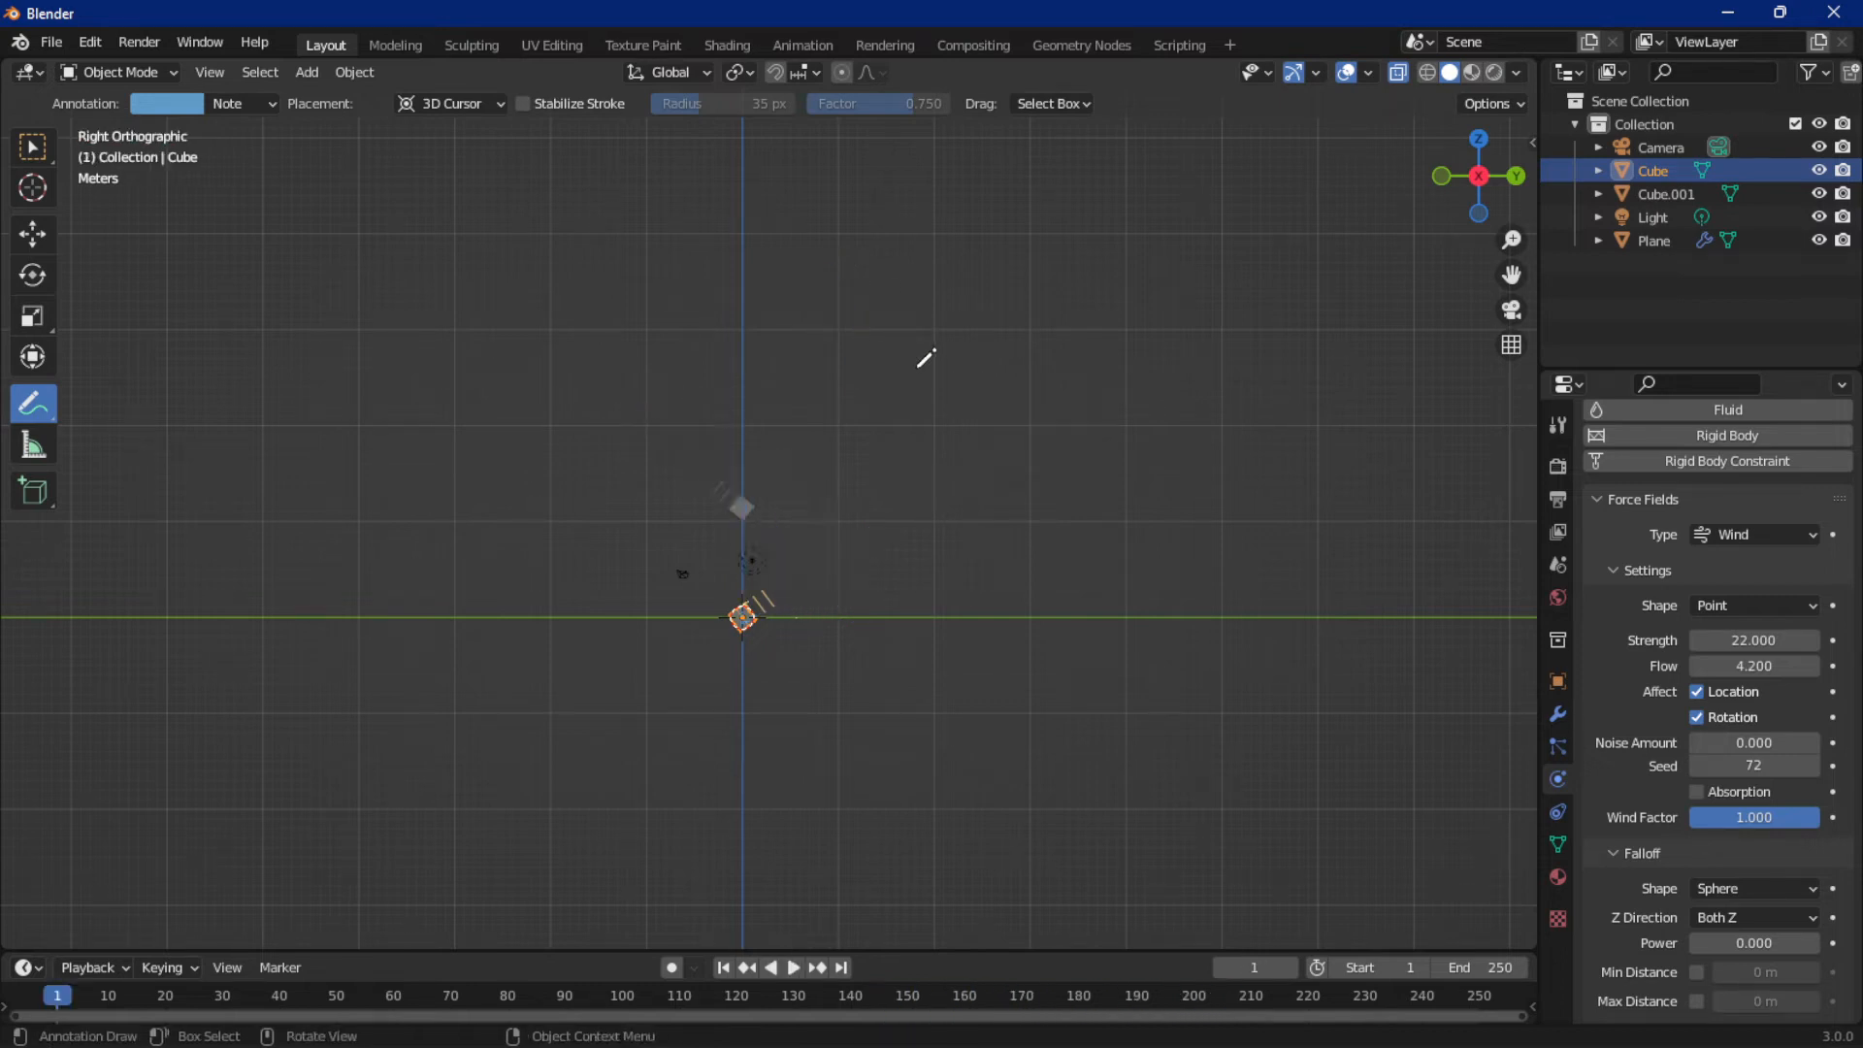
Rotate the lower cube back by about 60° and fine-tune it by about 5° so its wind points straight up
left_click(35, 163)
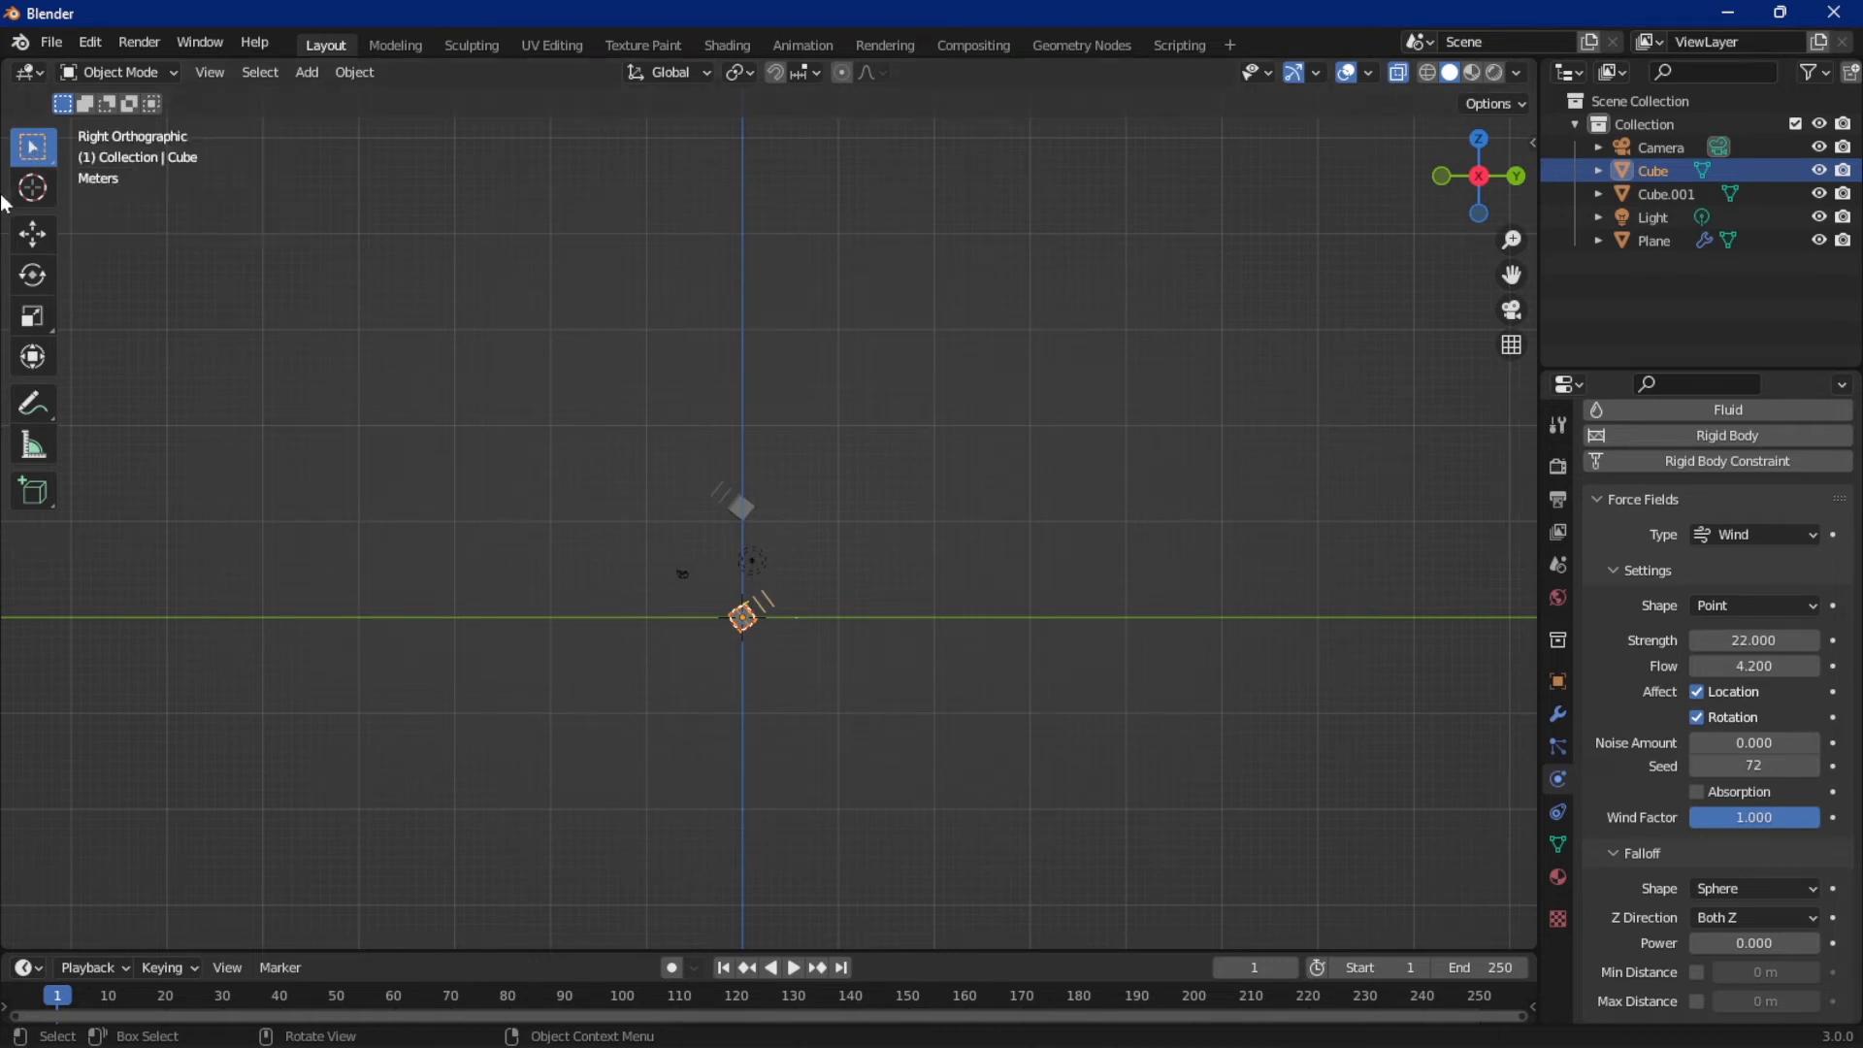
left_click_drag(32, 403, 126, 572)
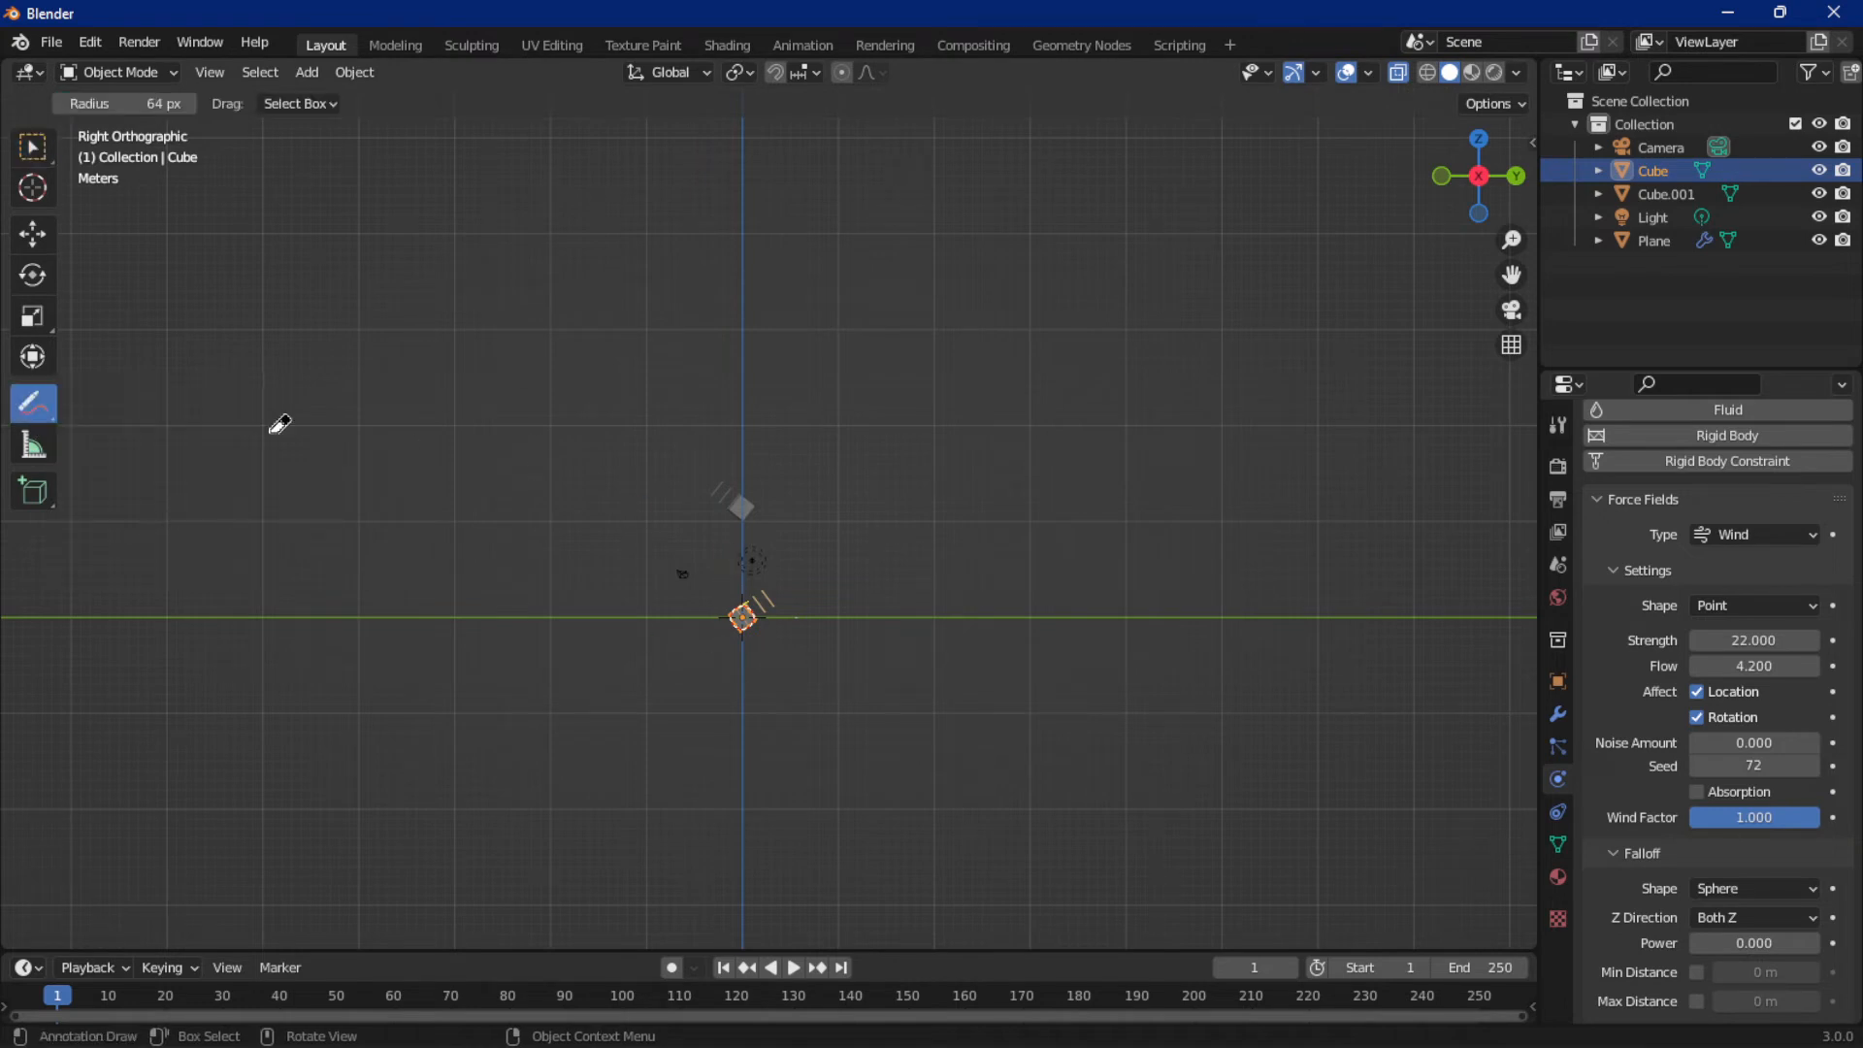
left_click(30, 146)
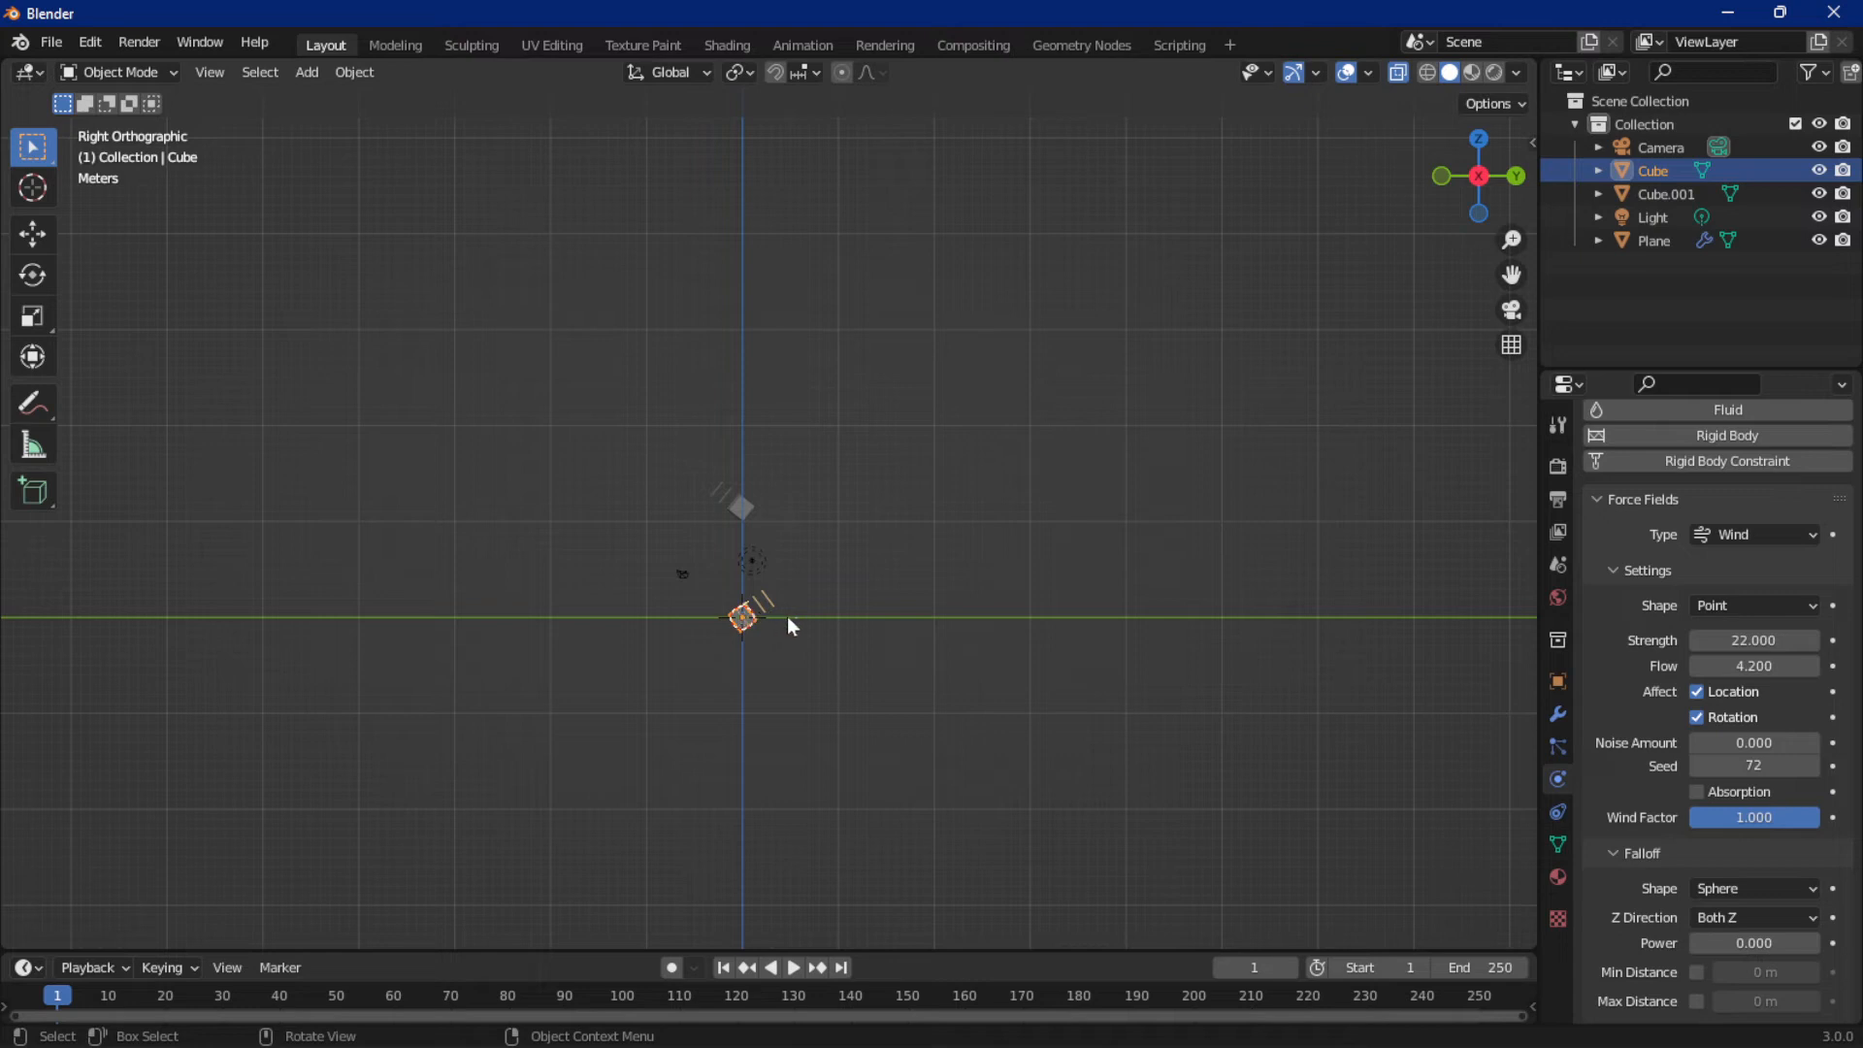
key("r")
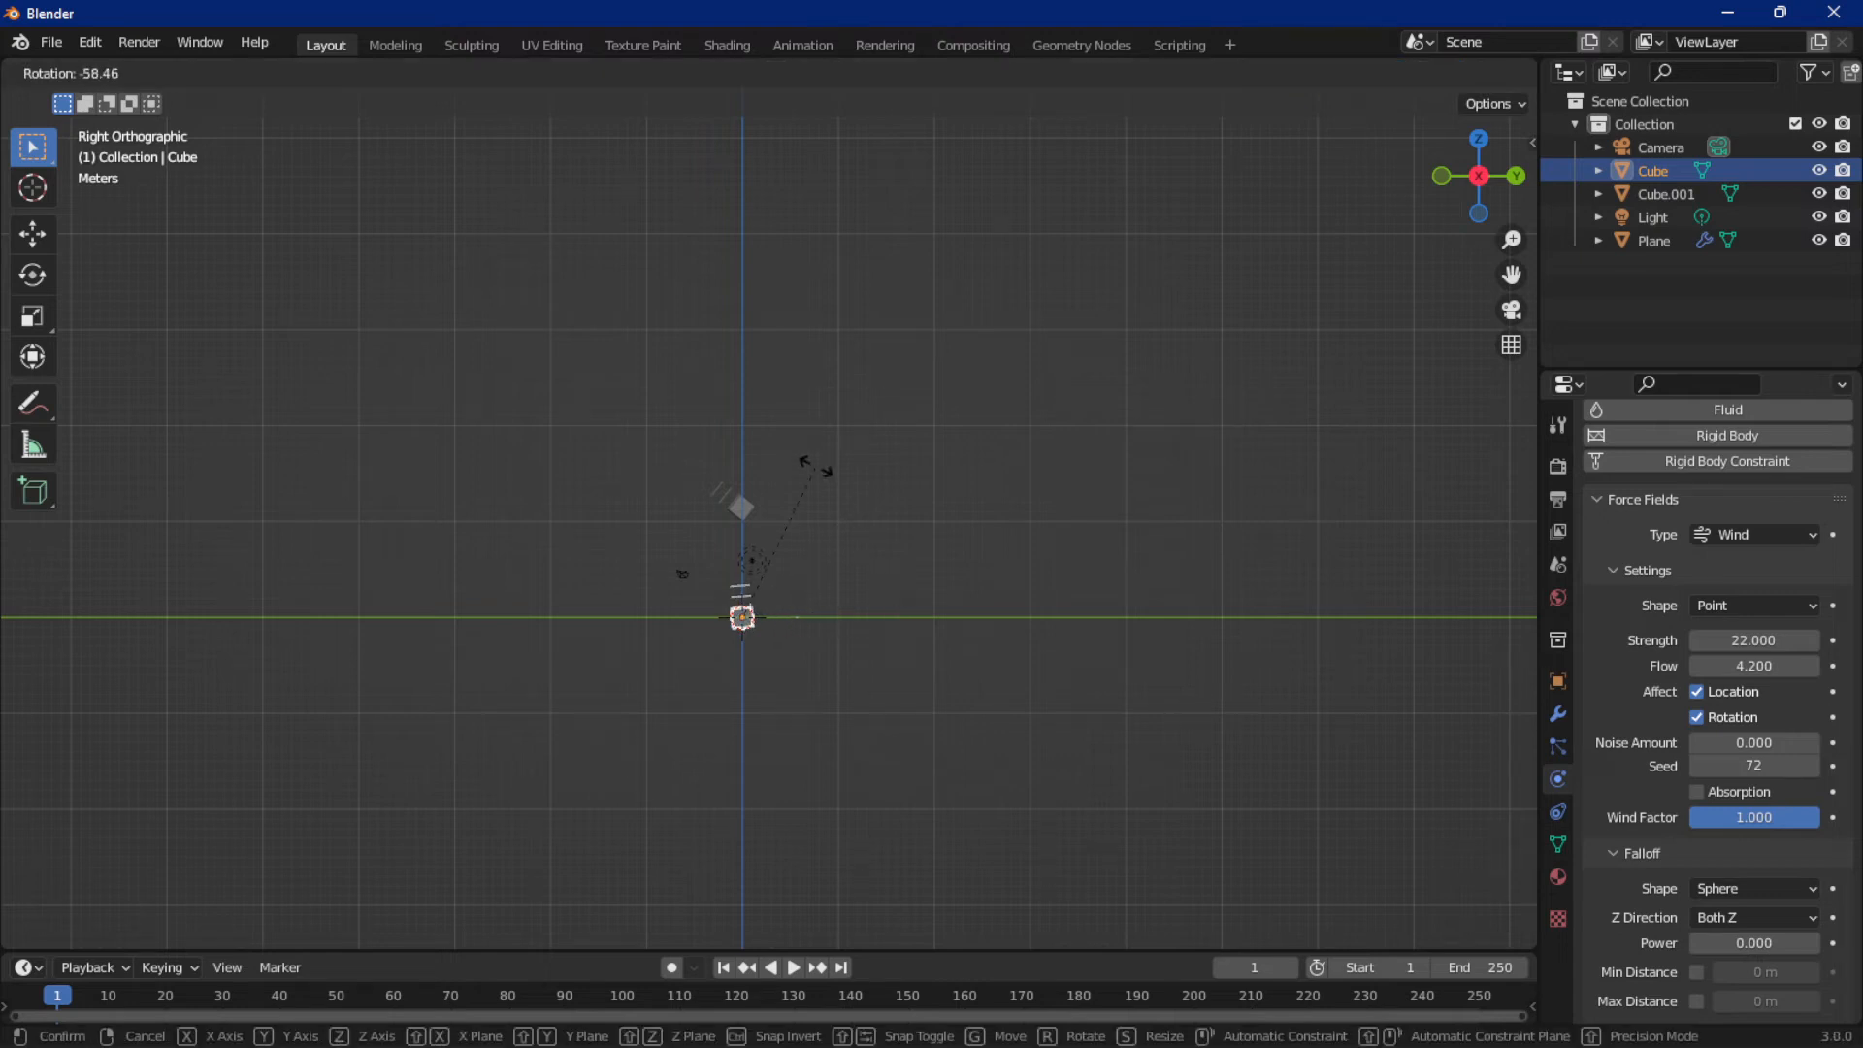
left_click(807, 454)
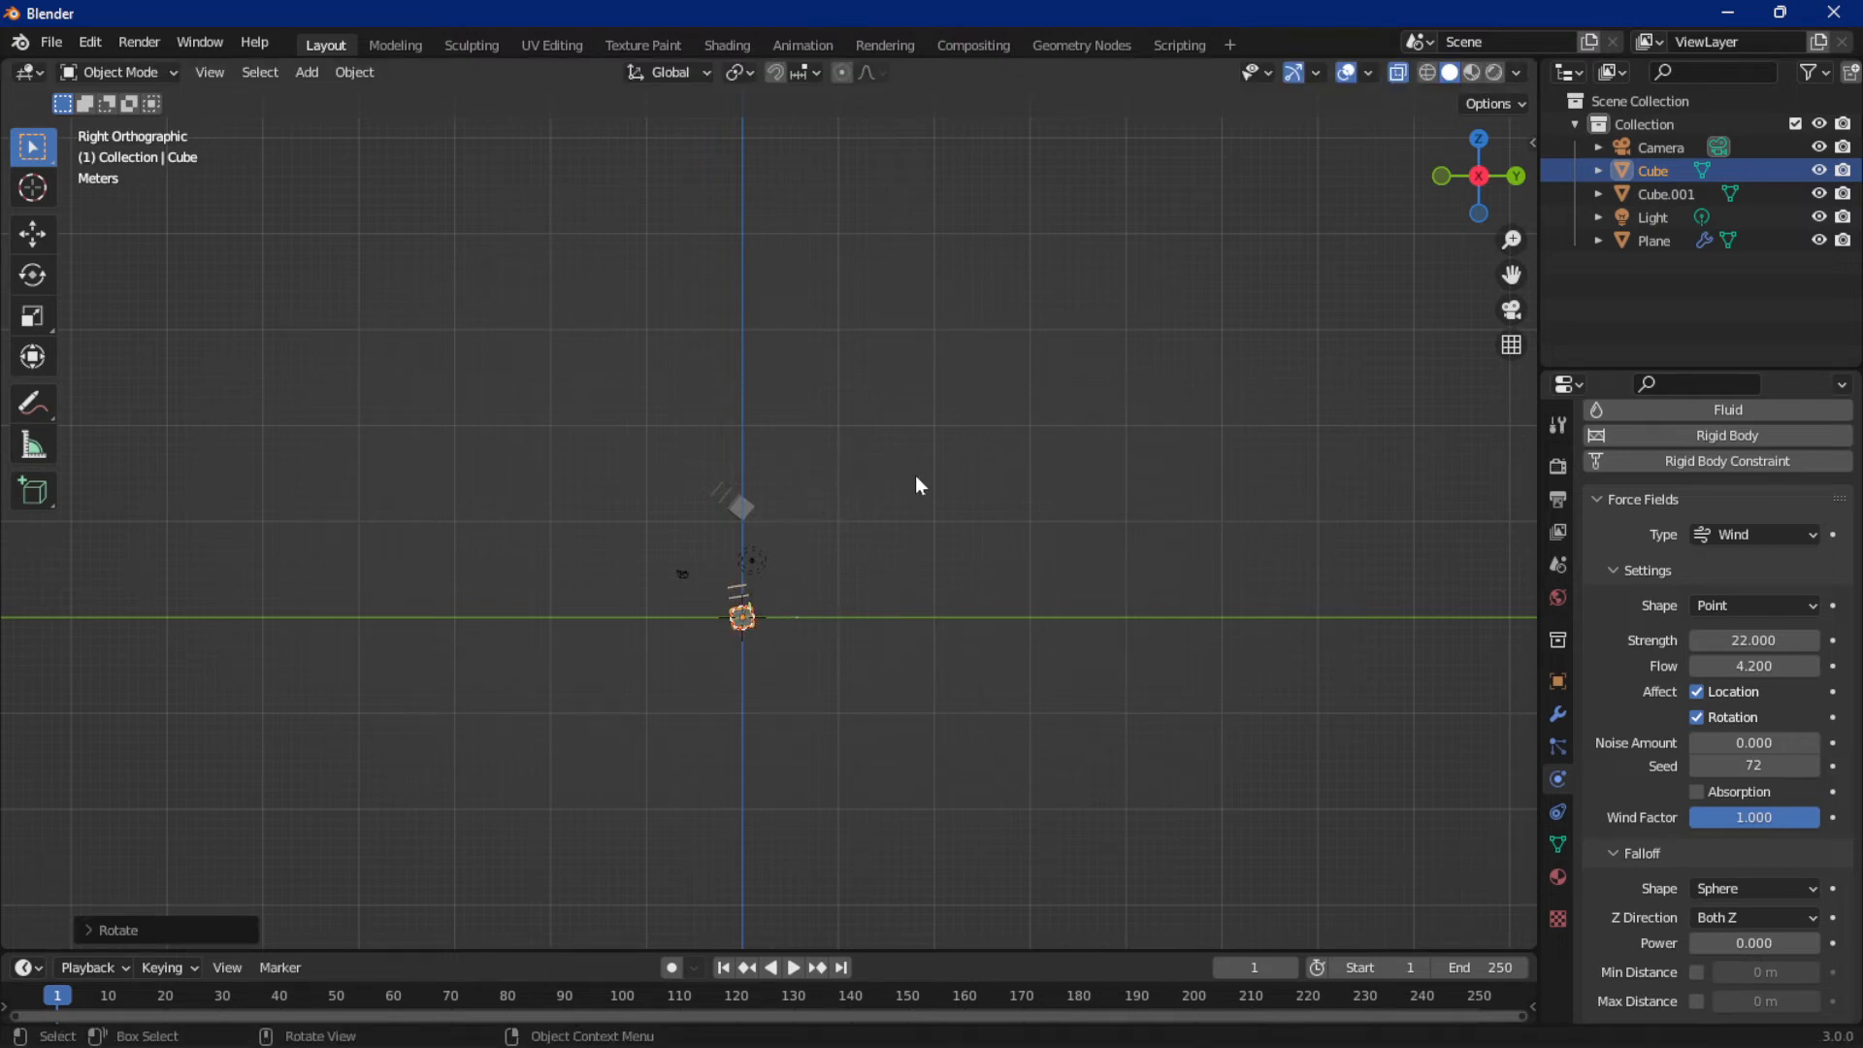
middle_click_drag(915, 475, 1001, 546)
scroll(1030, 547, "up", 3)
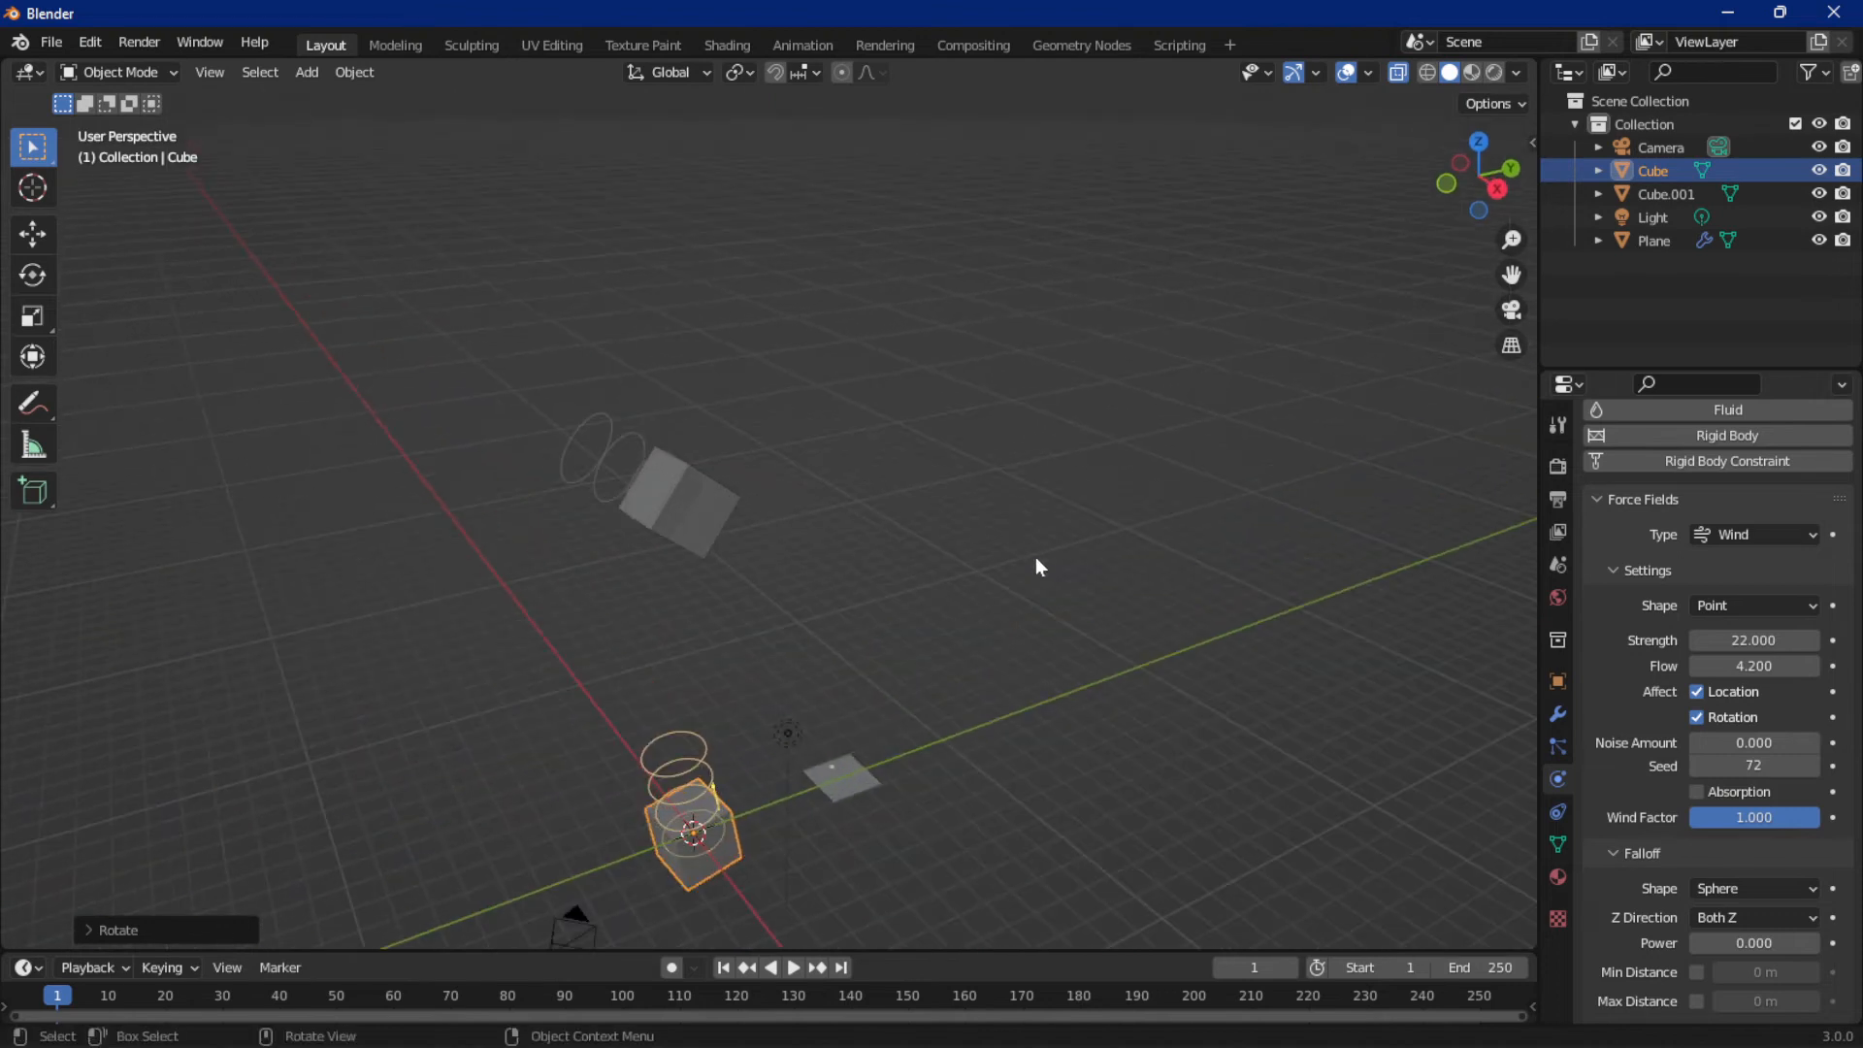
key("r")
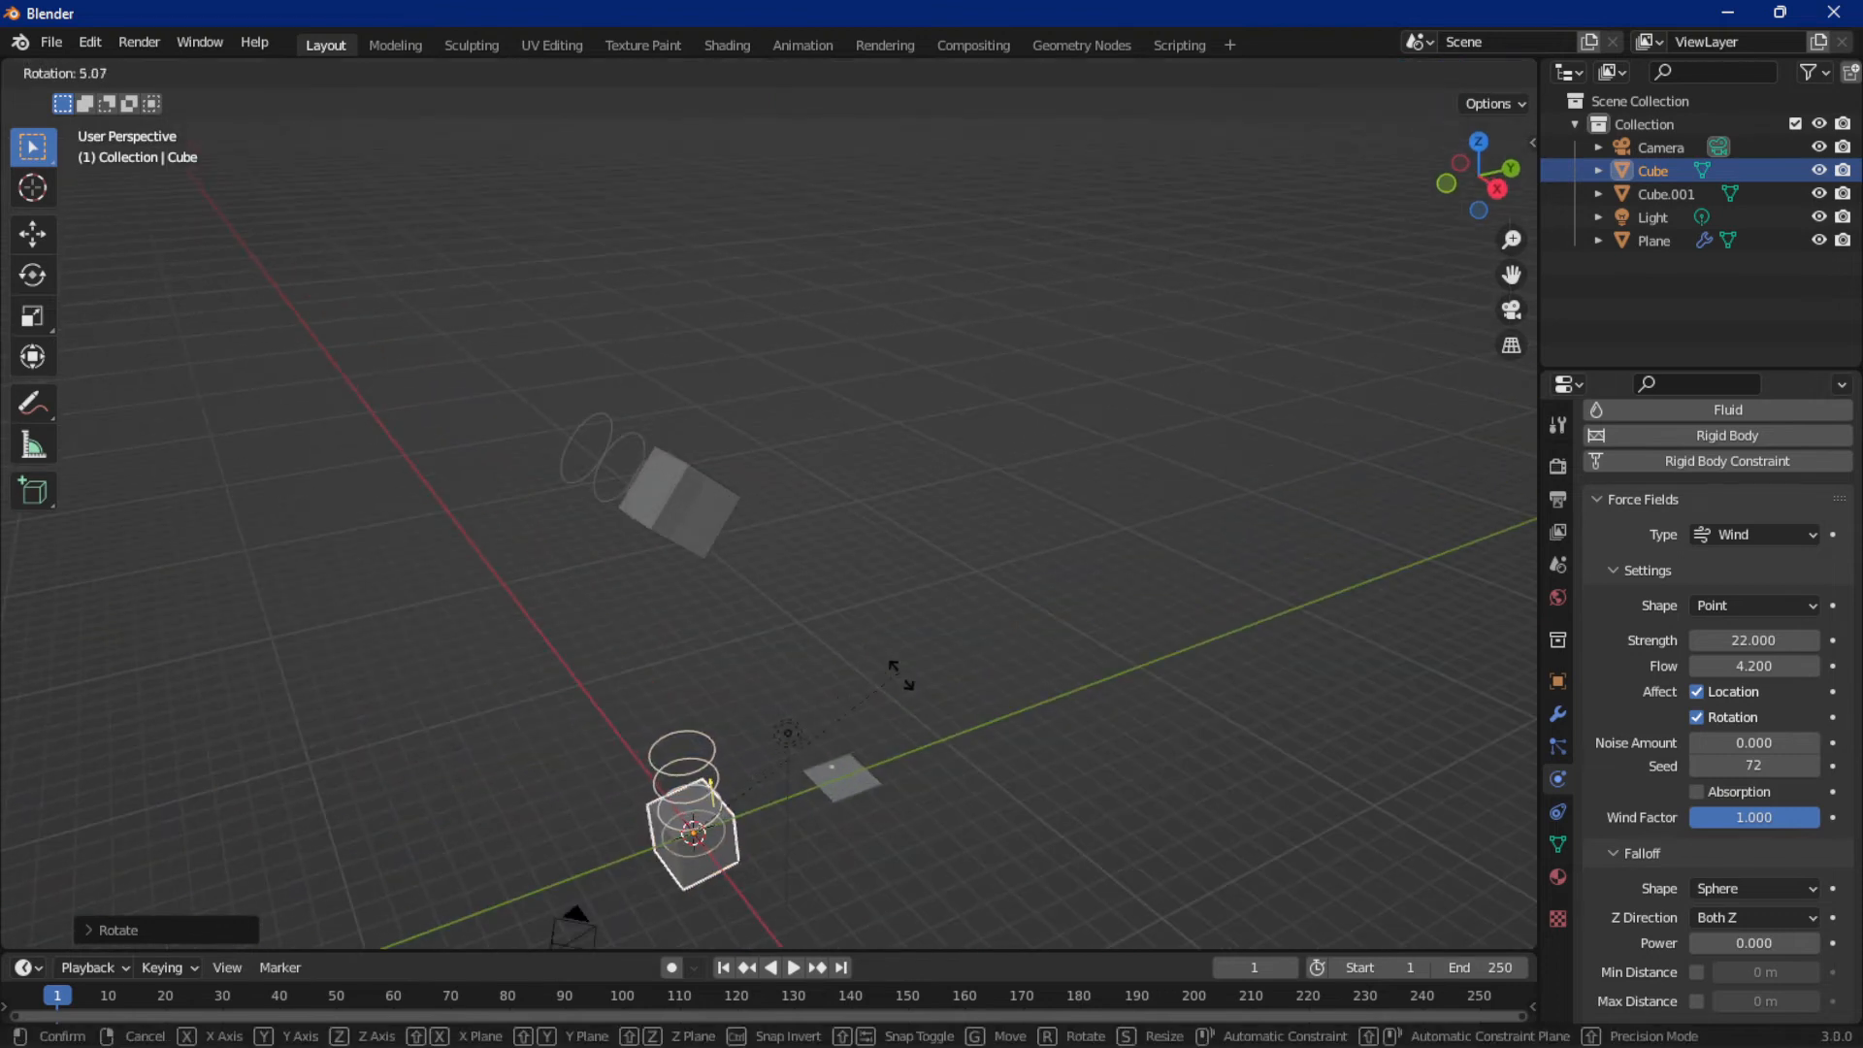
left_click(904, 679)
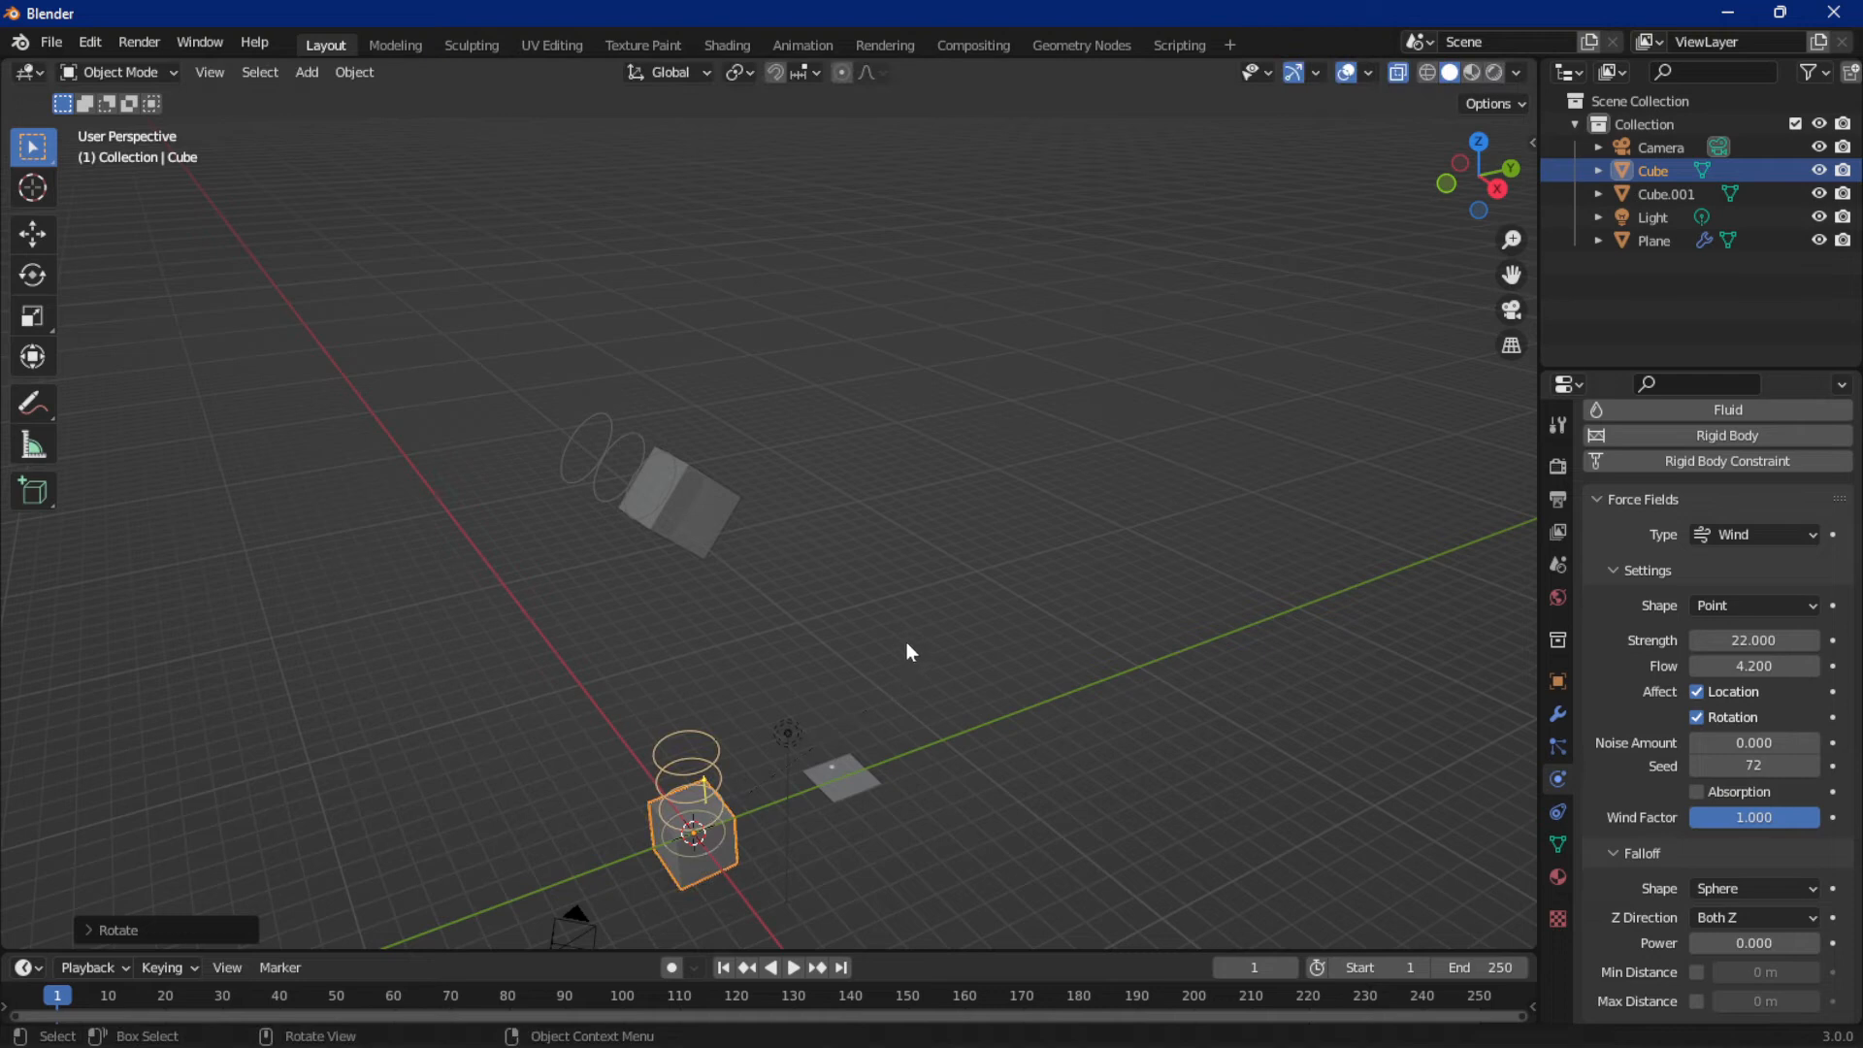
Select the upper cube and annotate a large freehand loop around it to mark a limited wind range
left_click(669, 518)
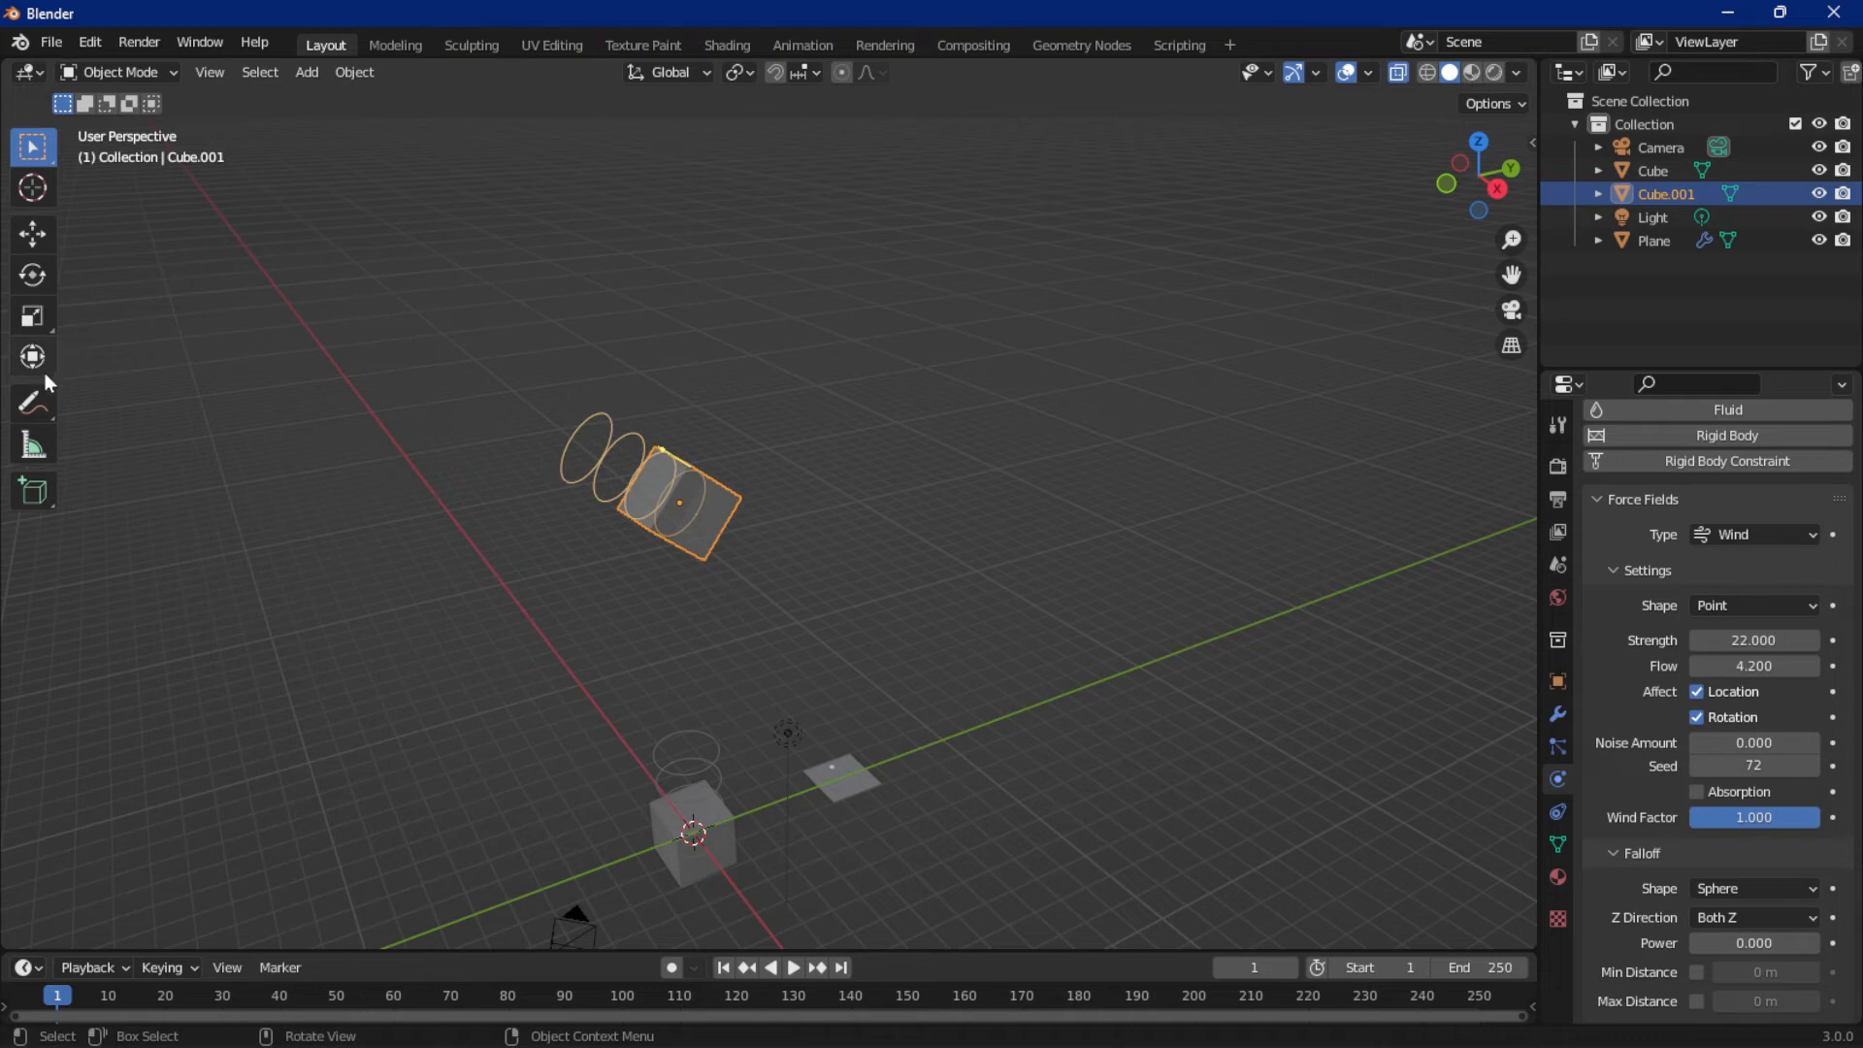
left_click(32, 401)
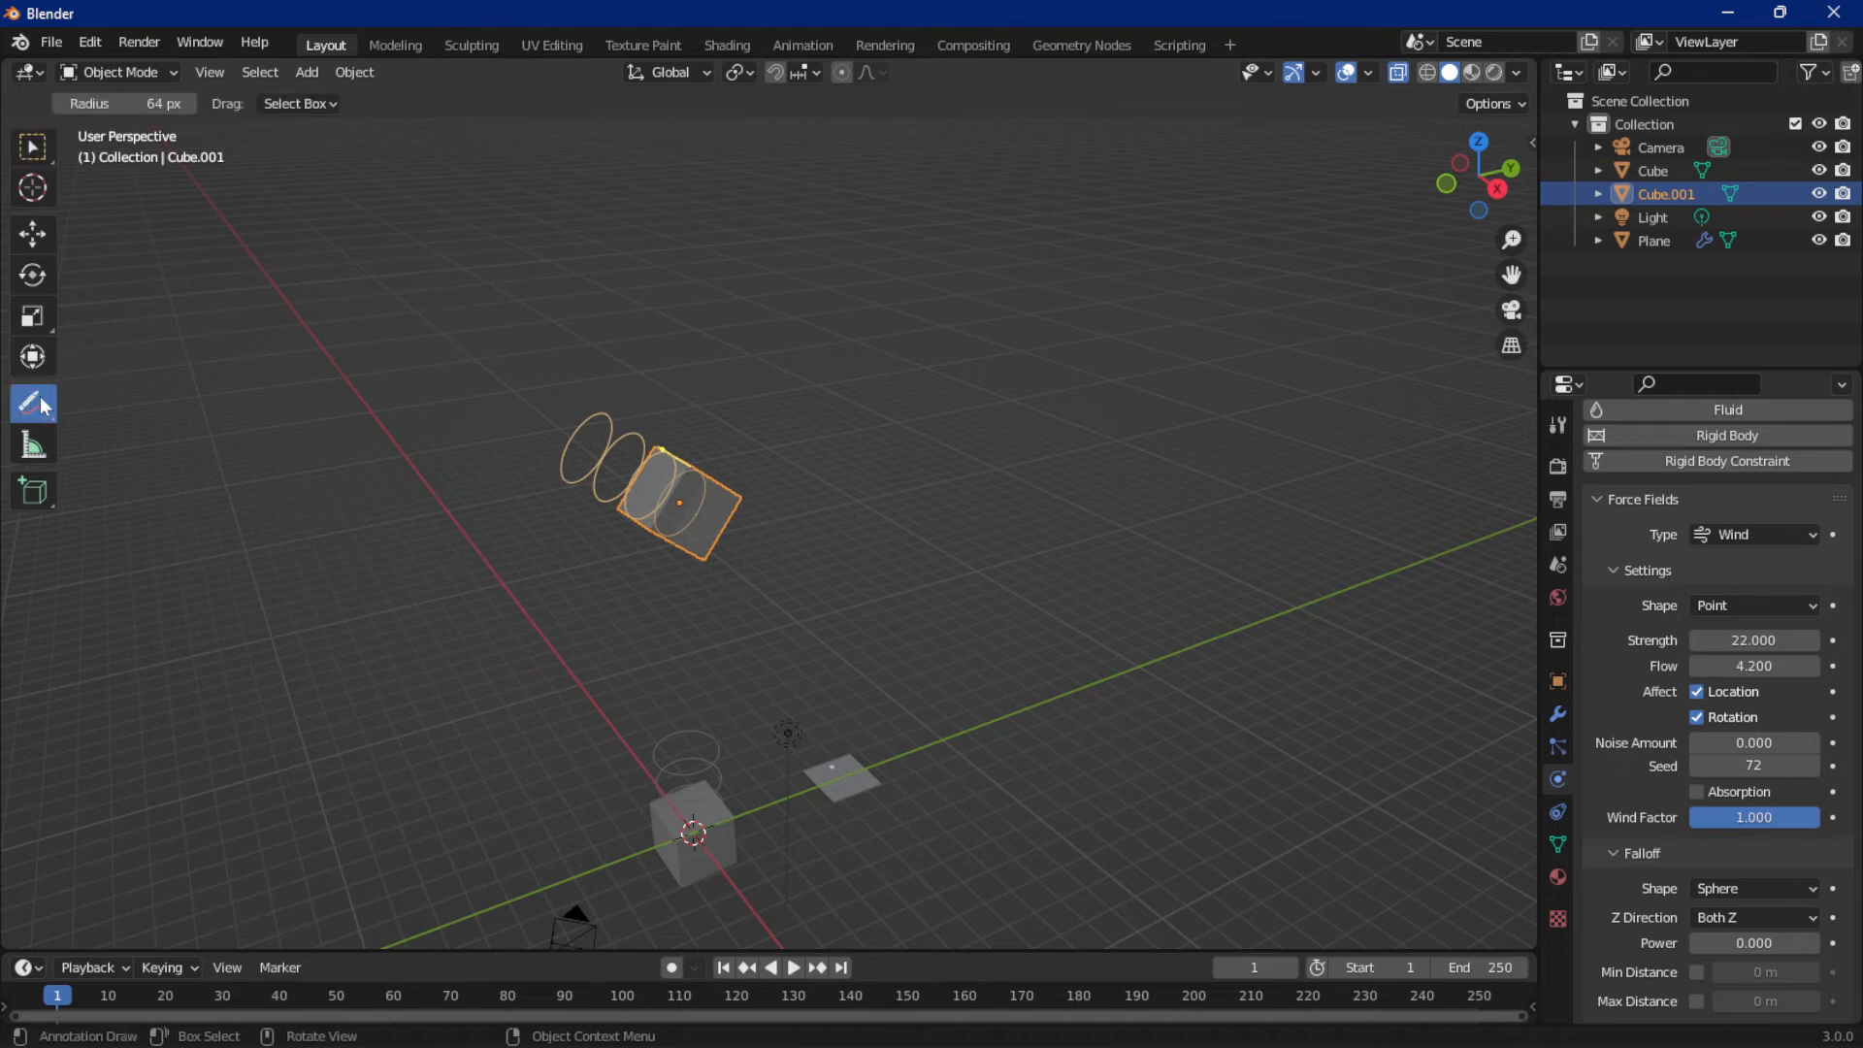
left_click_drag(44, 407, 121, 408)
mouse_move(591, 287)
left_mouse_down()
mouse_move(572, 549)
mouse_move(841, 493)
mouse_move(565, 262)
mouse_move(555, 376)
left_mouse_up()
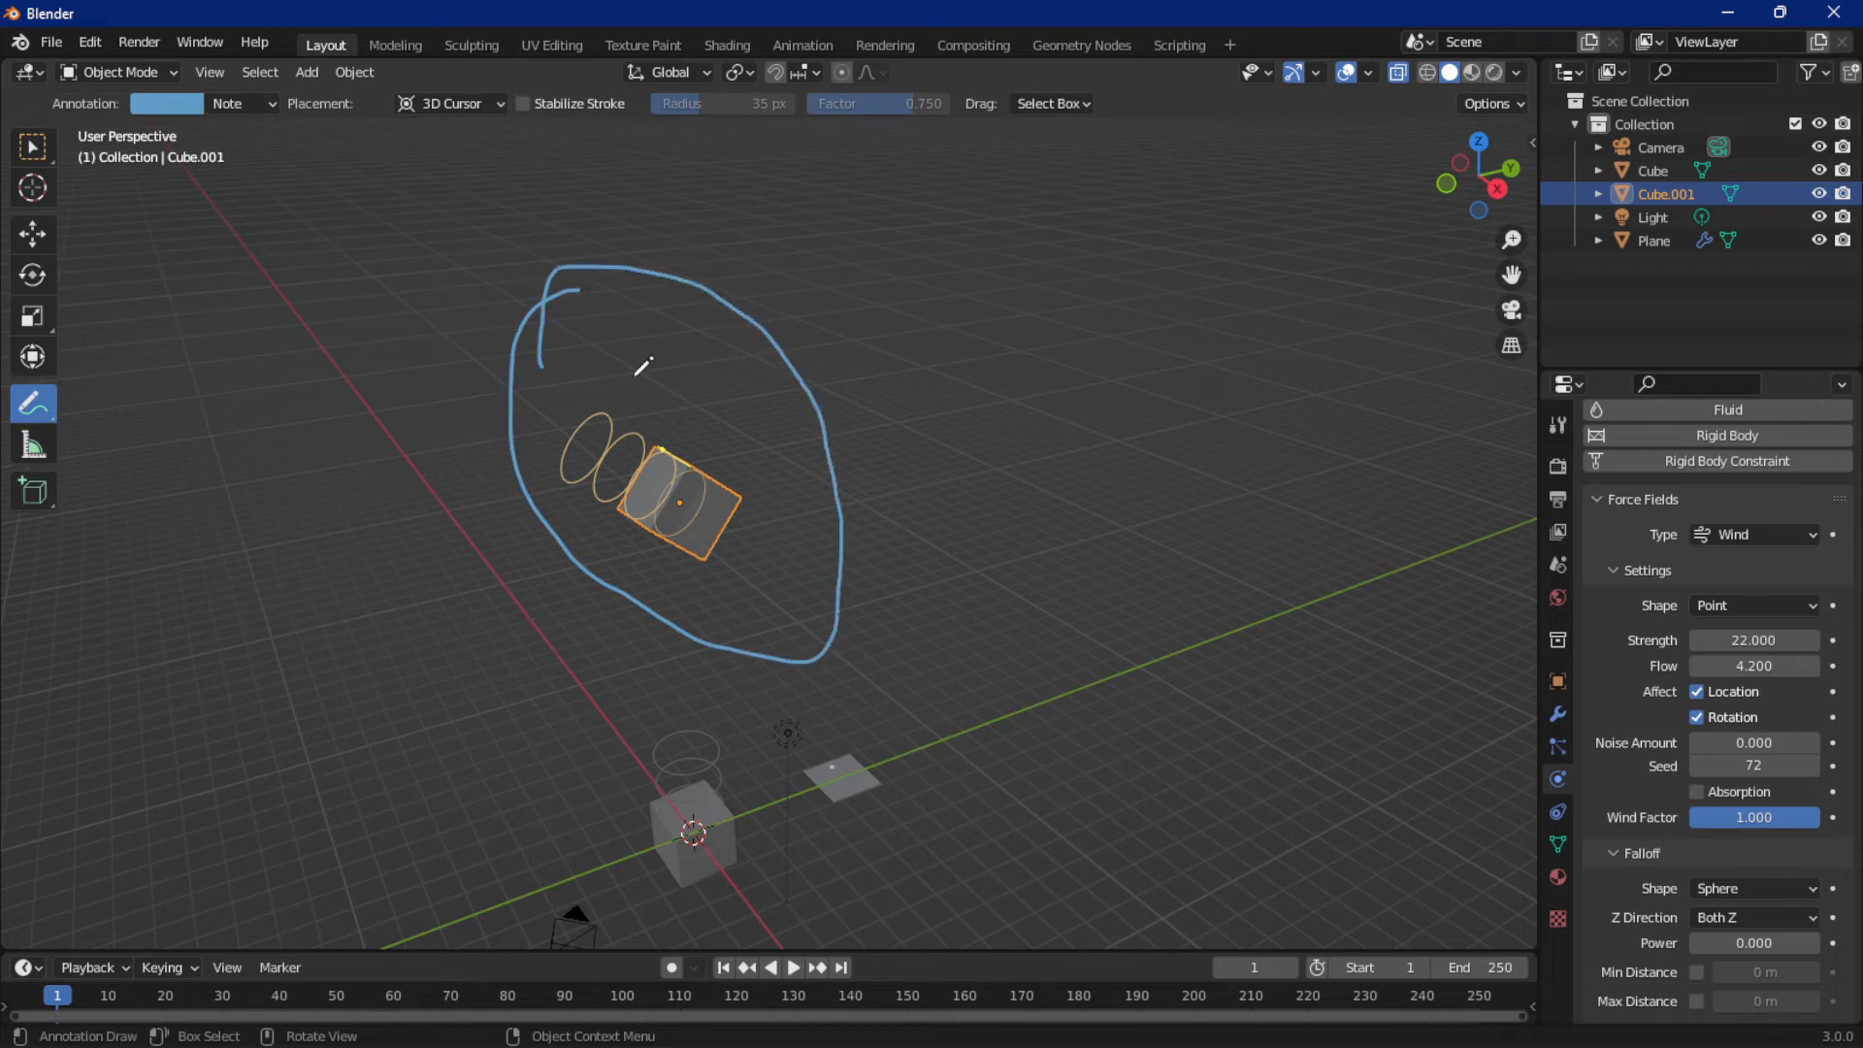
left_click_drag(32, 430, 156, 558)
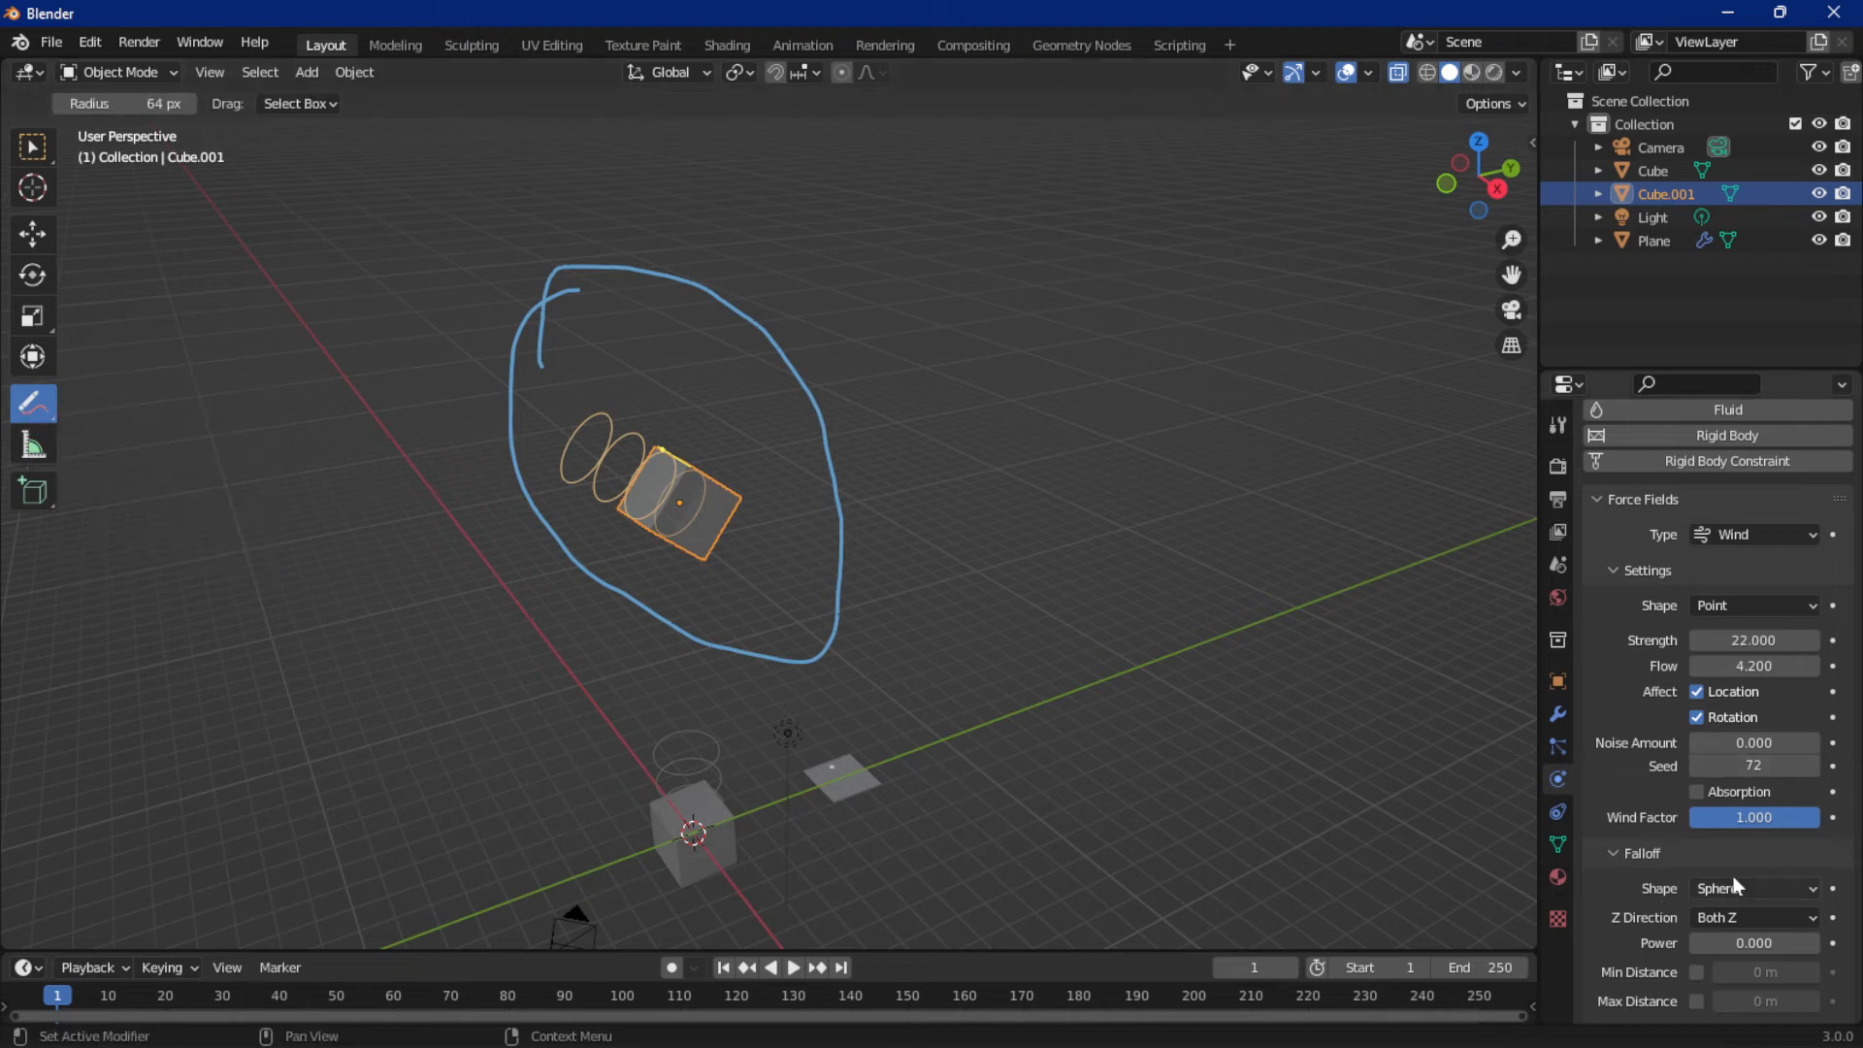
Enable the minimum and maximum falloff distances of the upper cube's wind, with a maximum distance of 5.55 m
left_click(1697, 972)
left_click(1696, 1001)
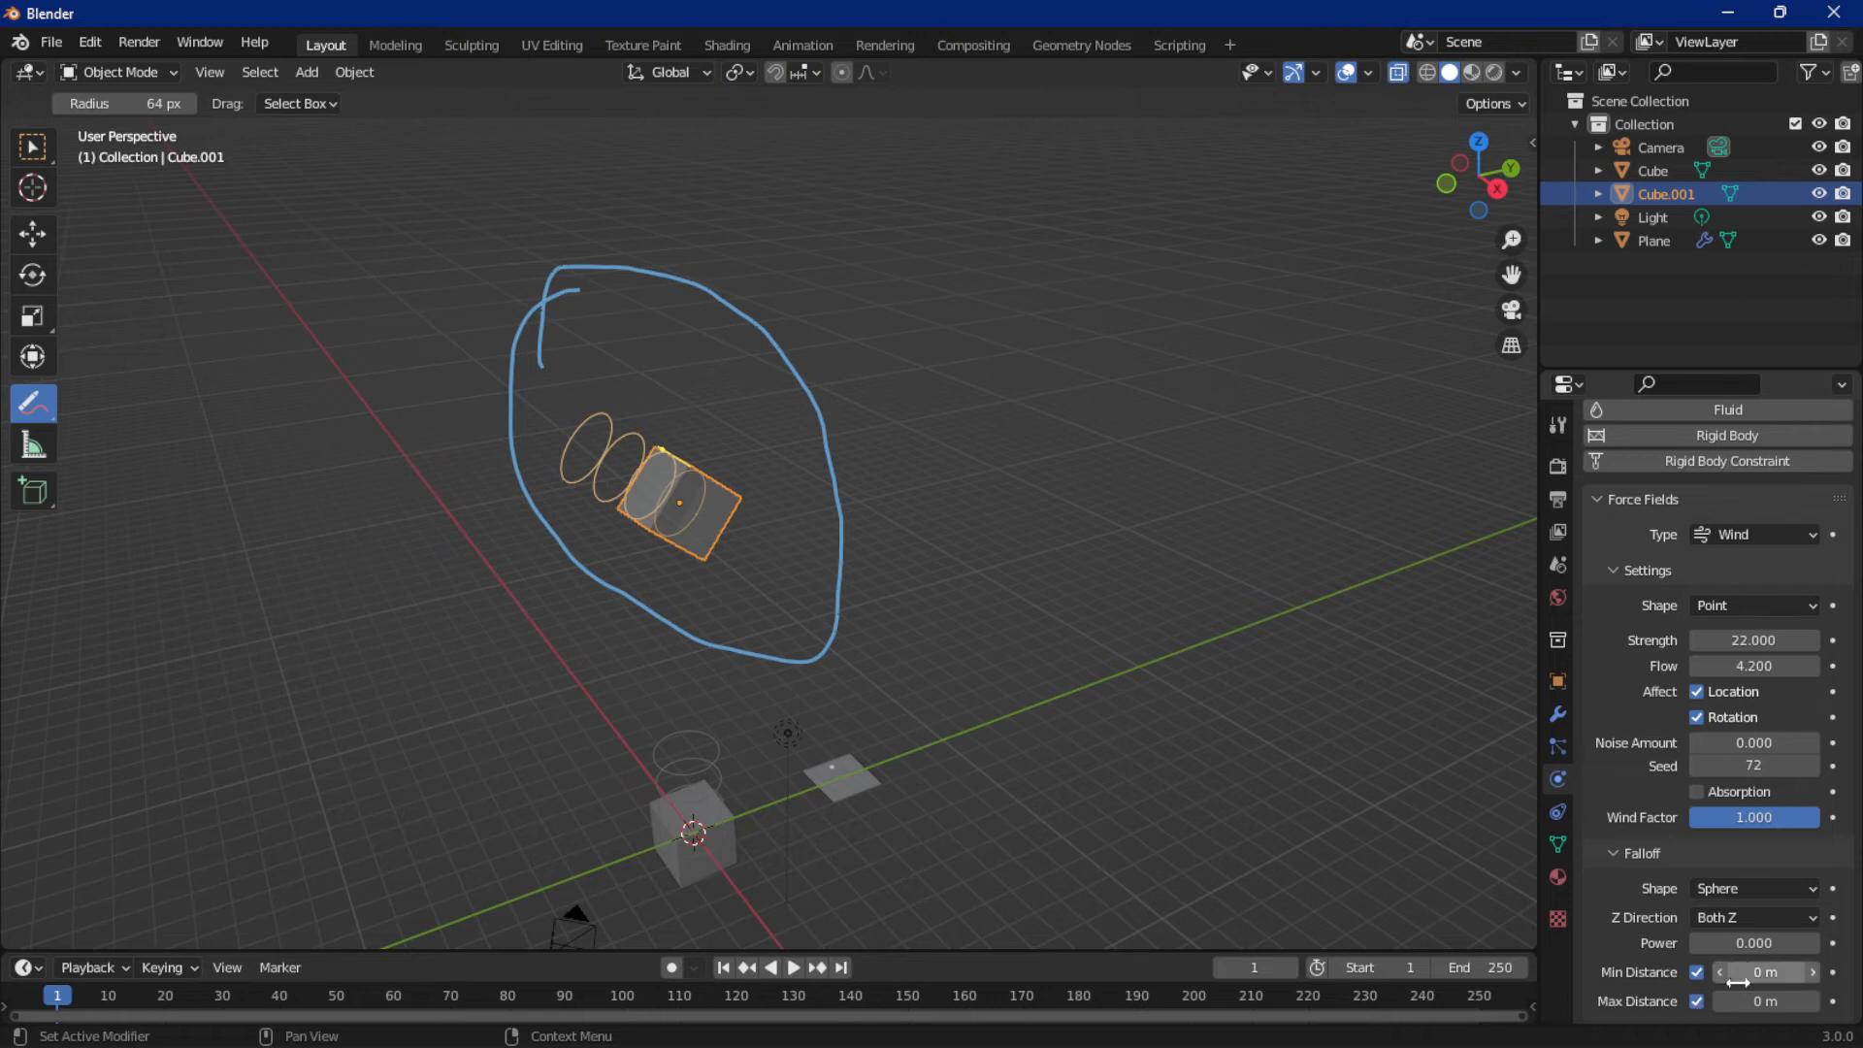
left_click_drag(1759, 1001, 1783, 1001)
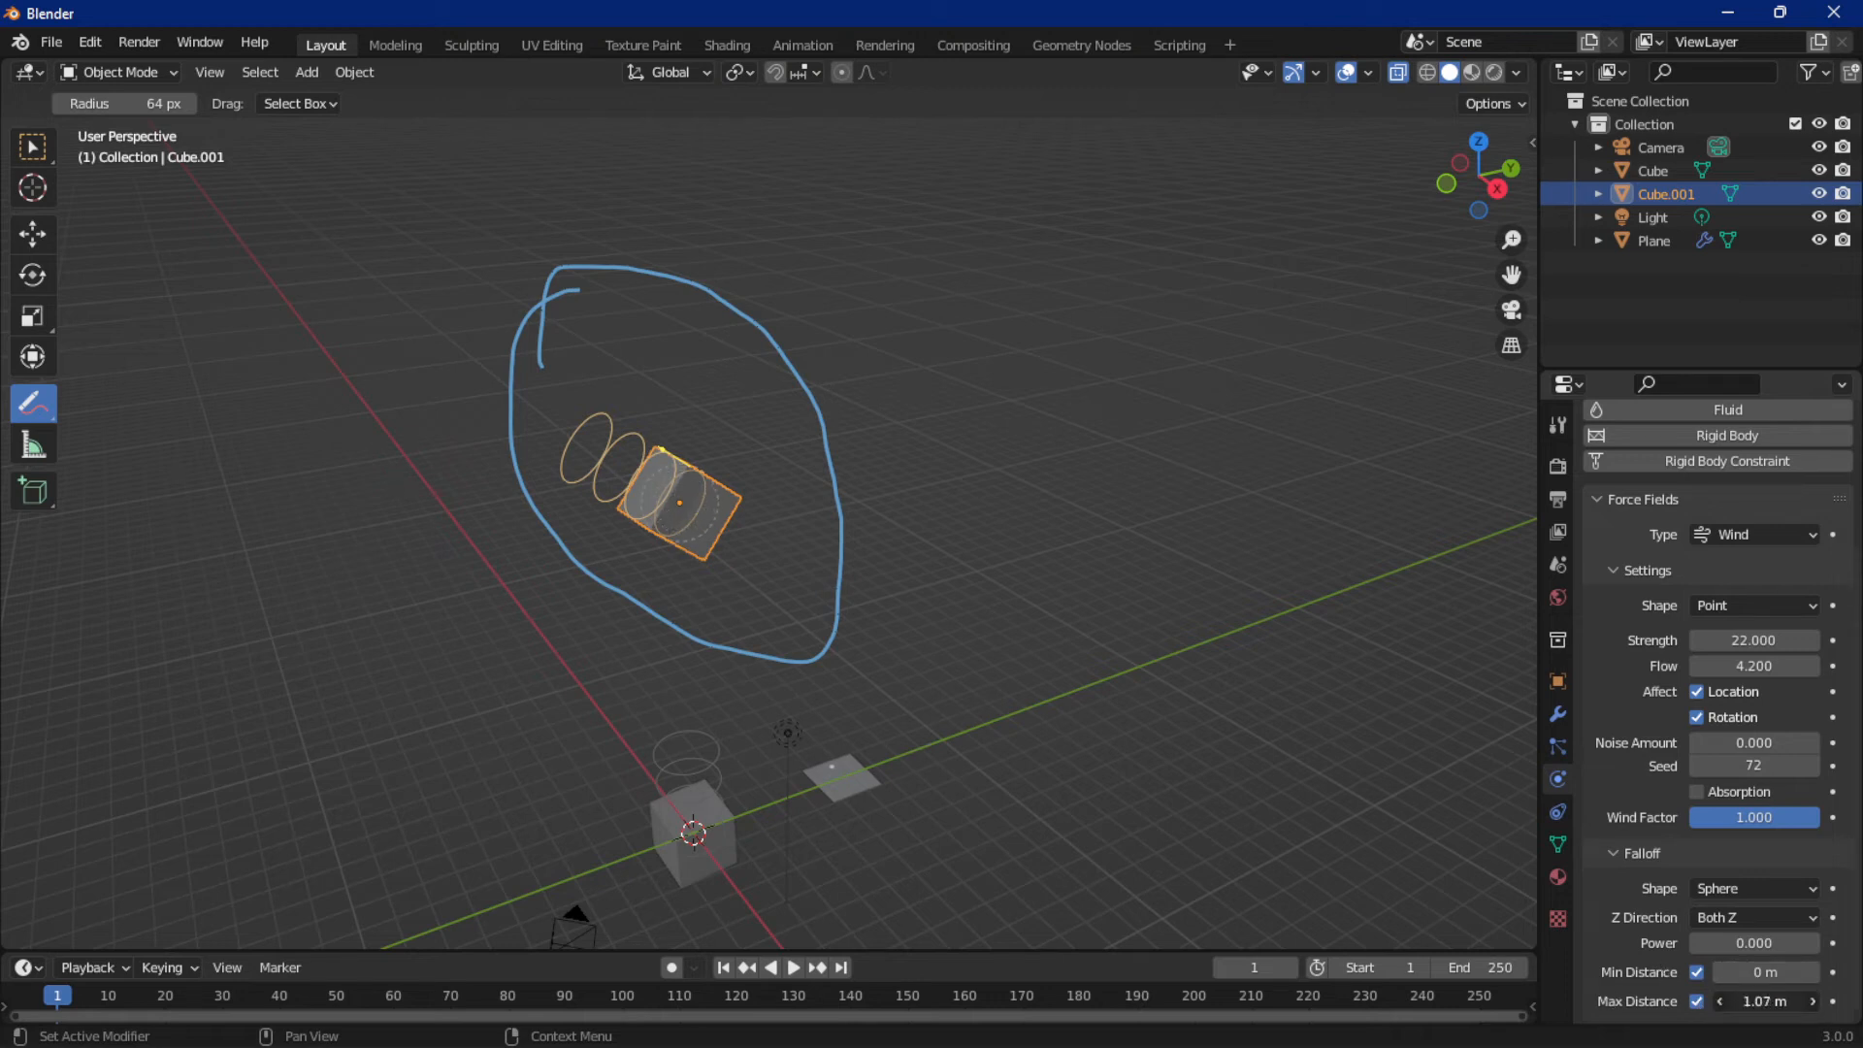
left_click_drag(1783, 1001, 1805, 1001)
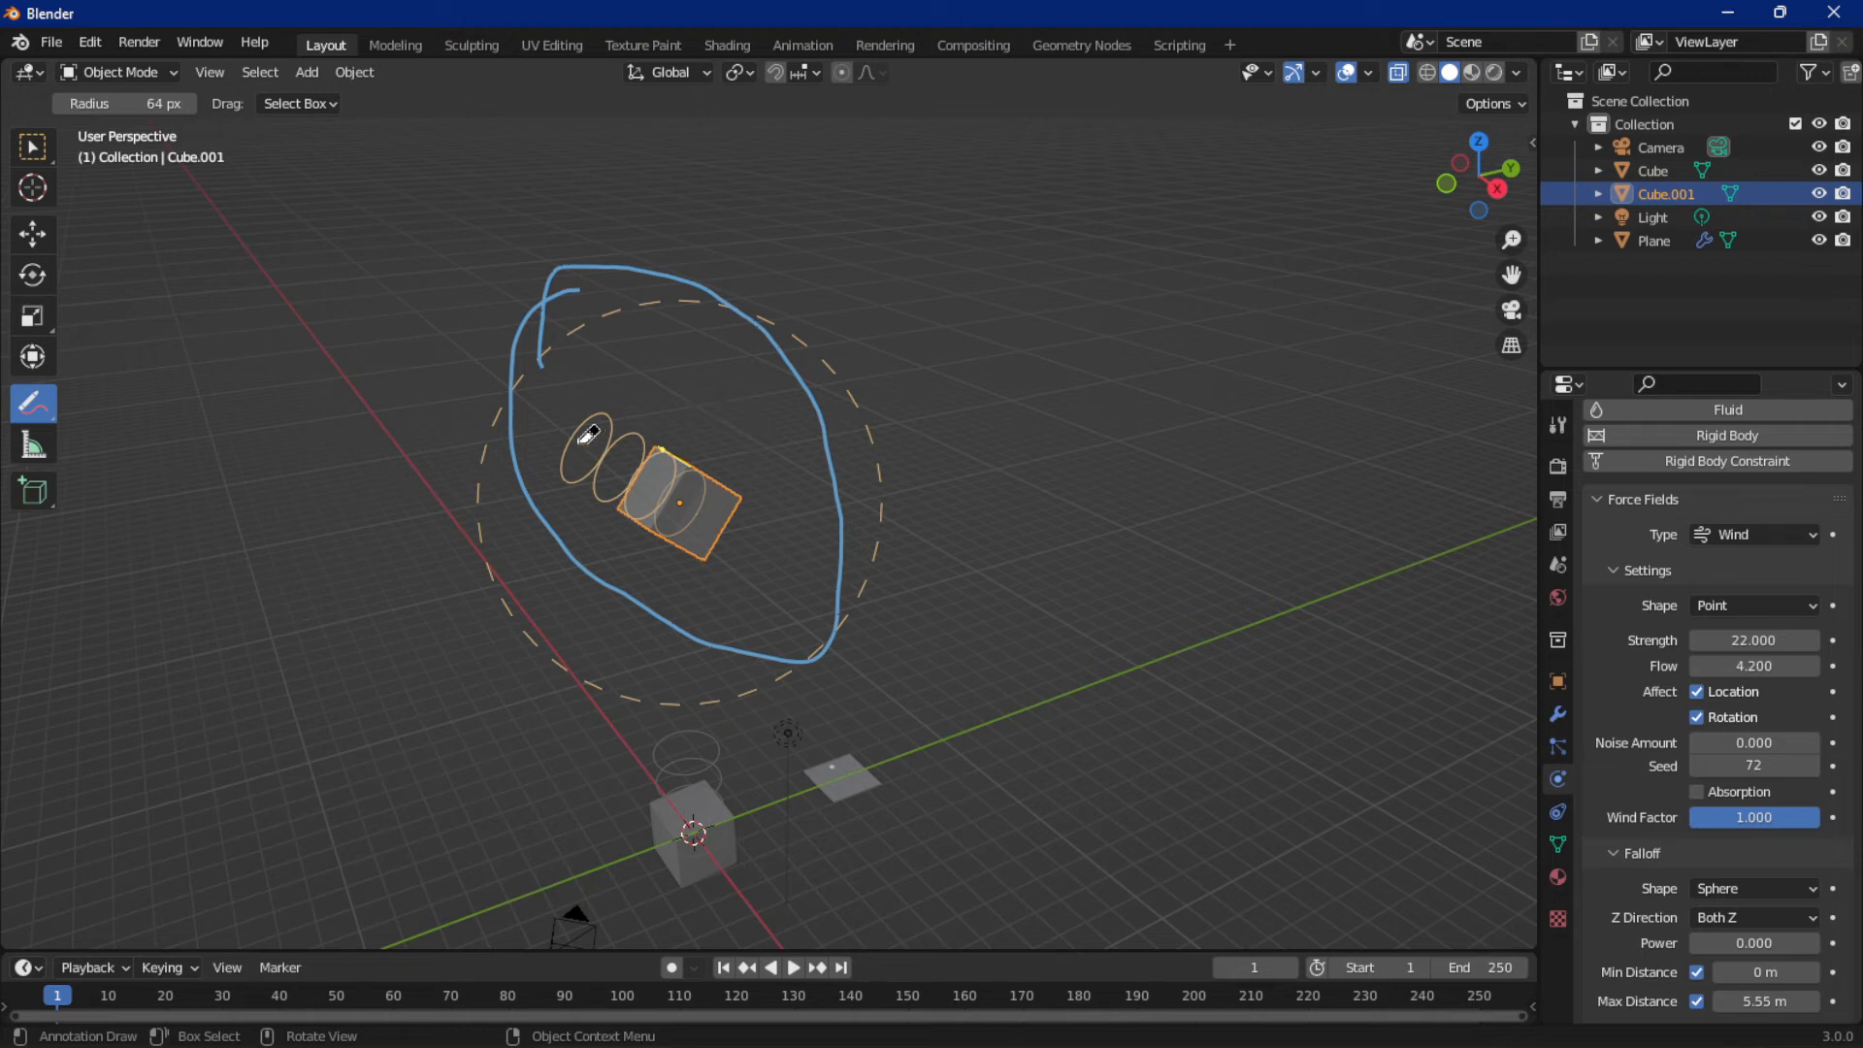
Play the simulation, rotate the lower cube while it runs so its wind tilts toward the particle plane, and stop at frame 201
key("space")
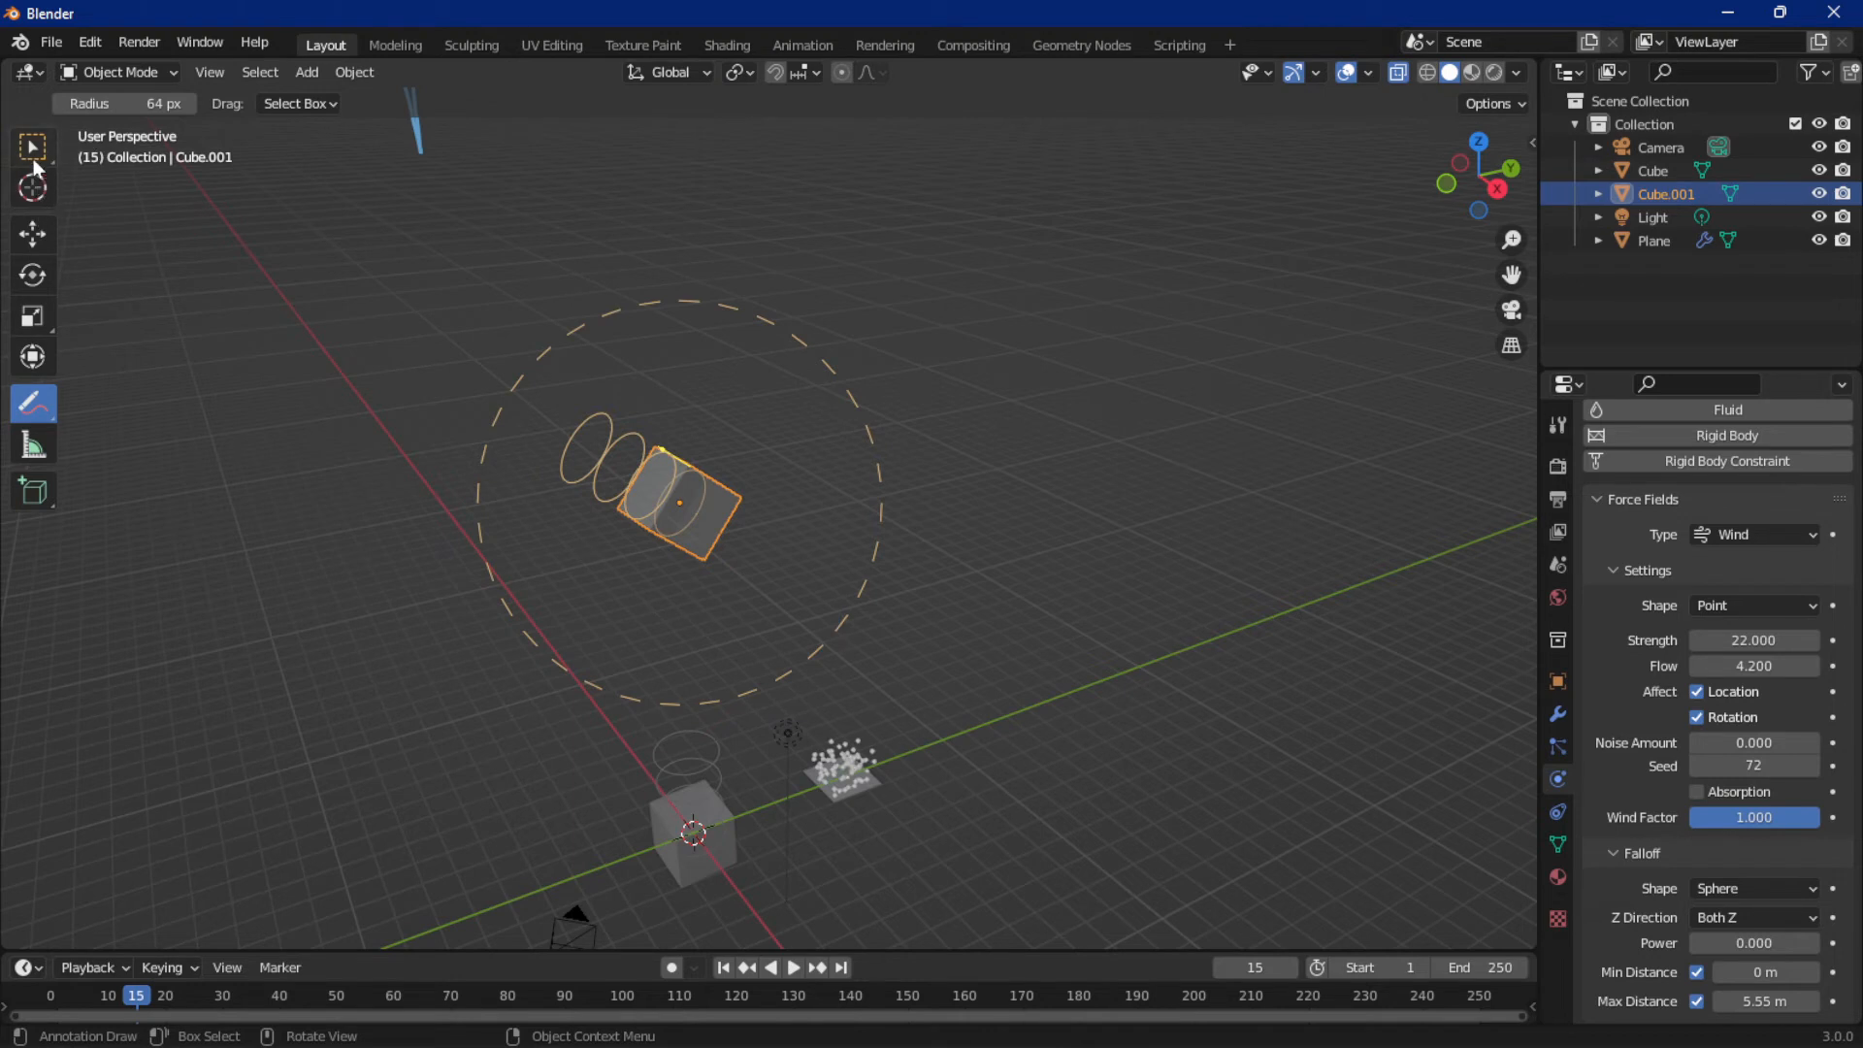
left_click(33, 148)
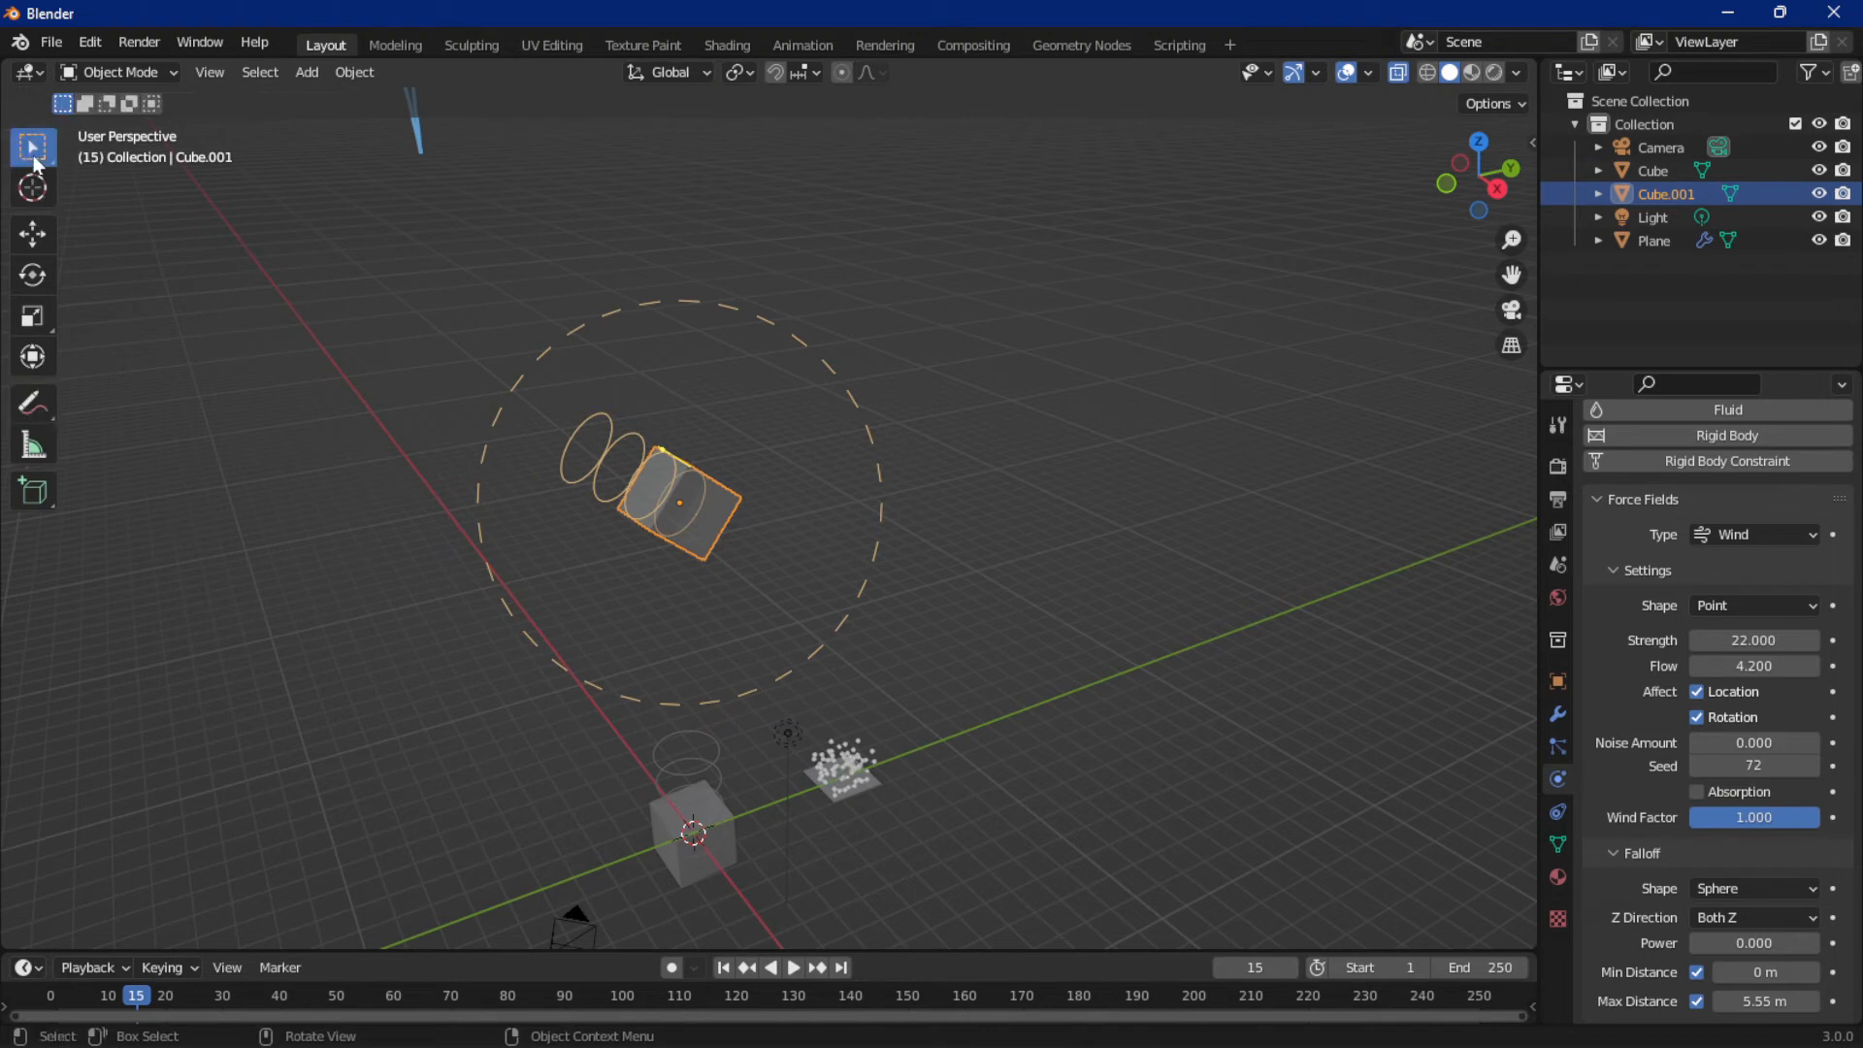
left_click(703, 852)
key("r")
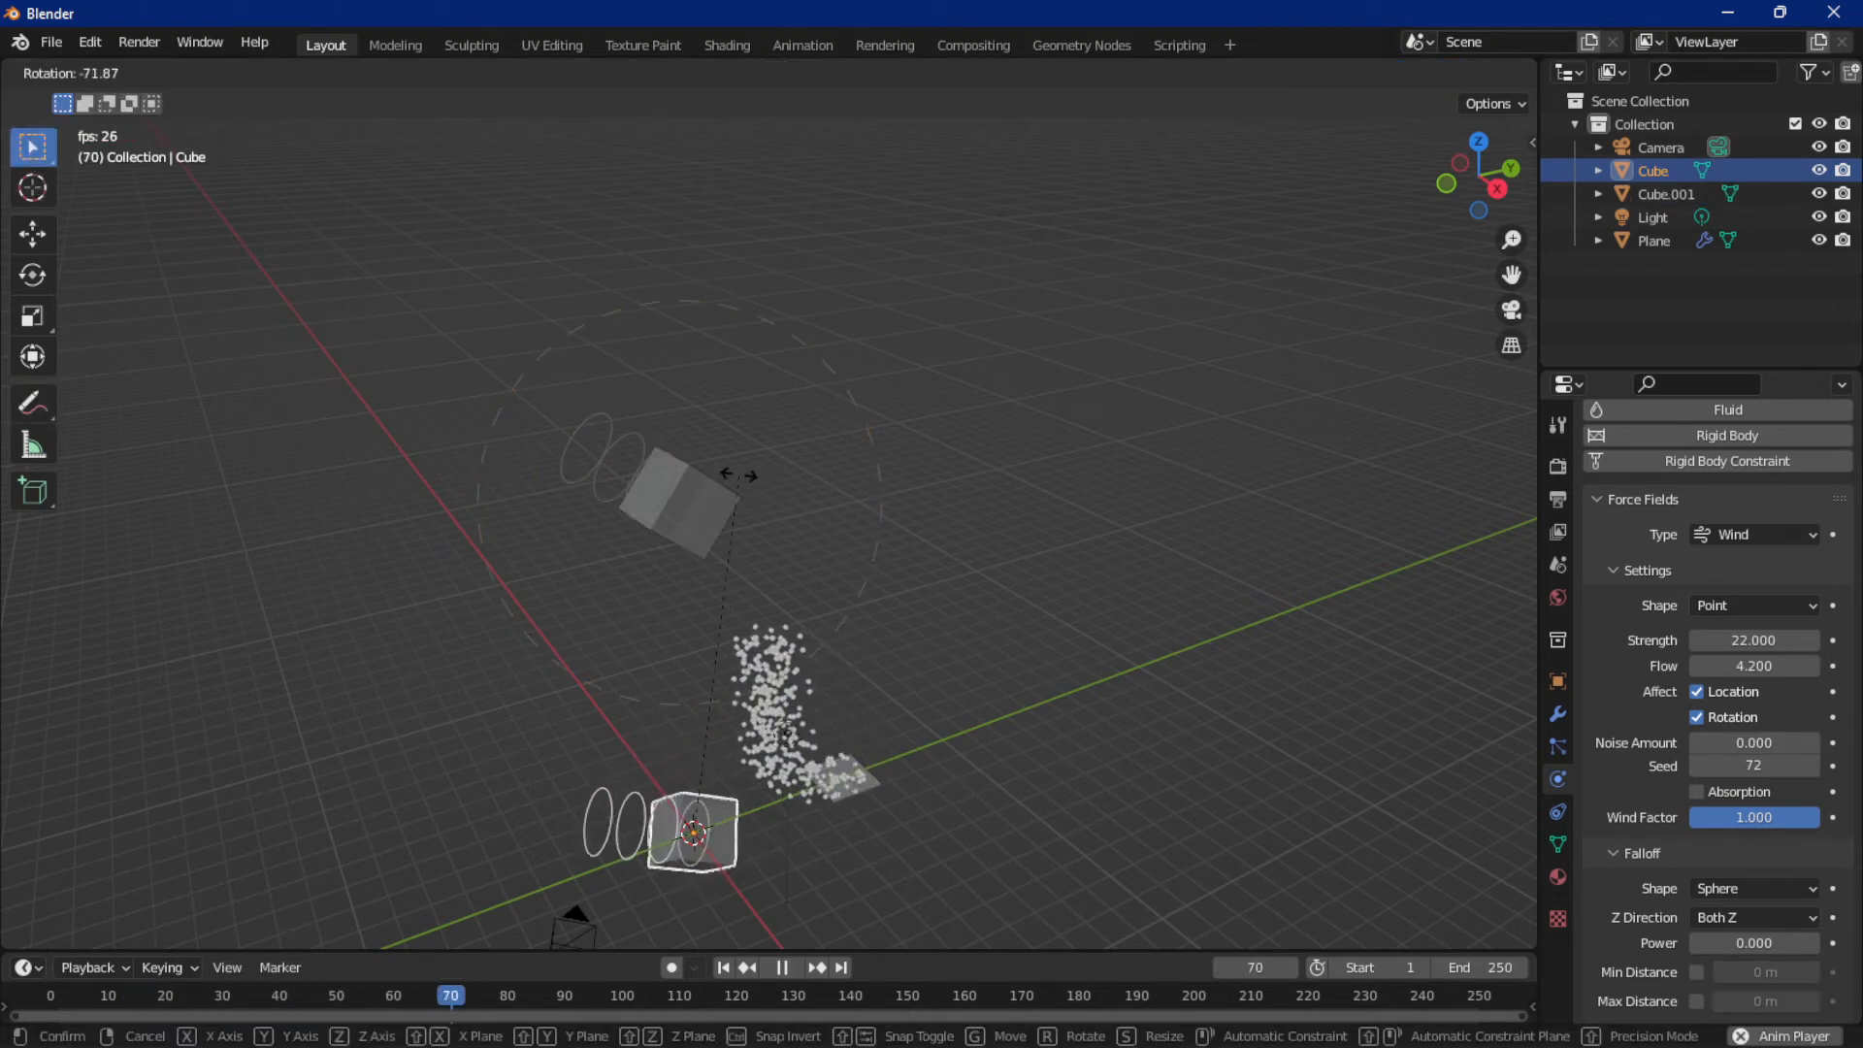
left_click(1232, 221)
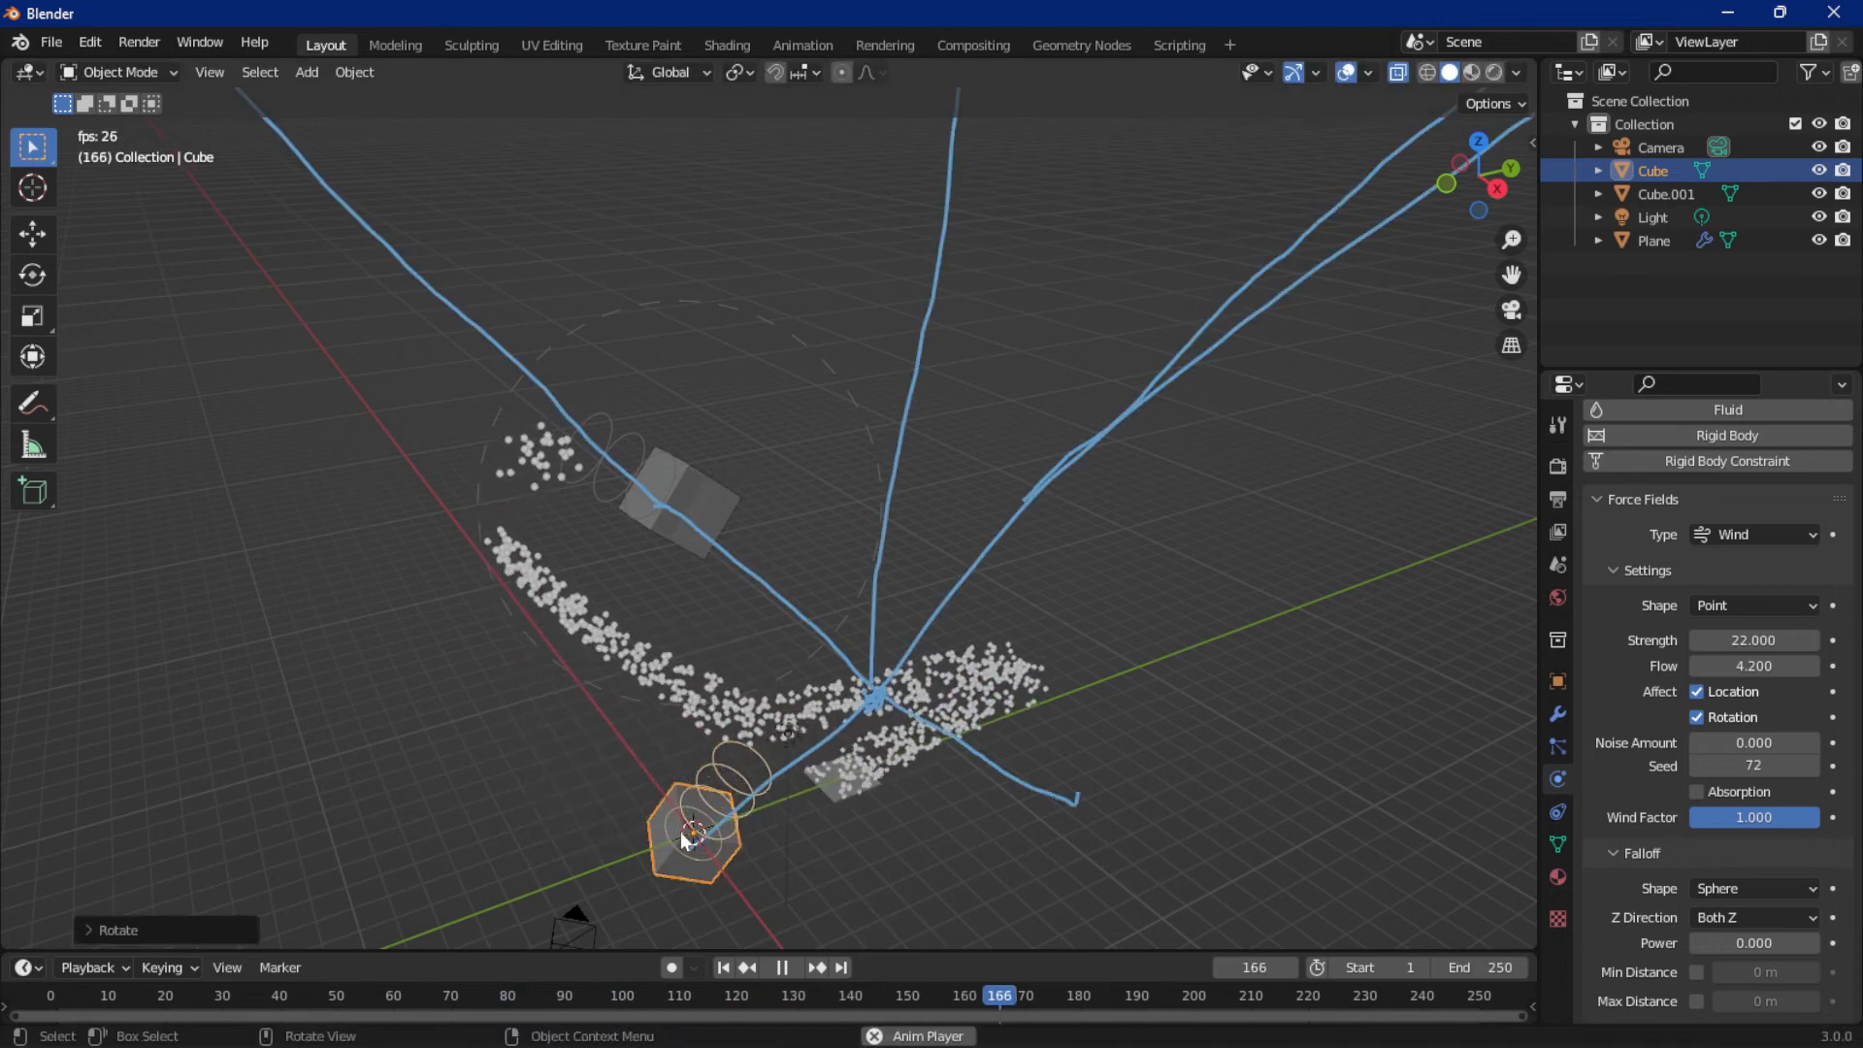
key("space")
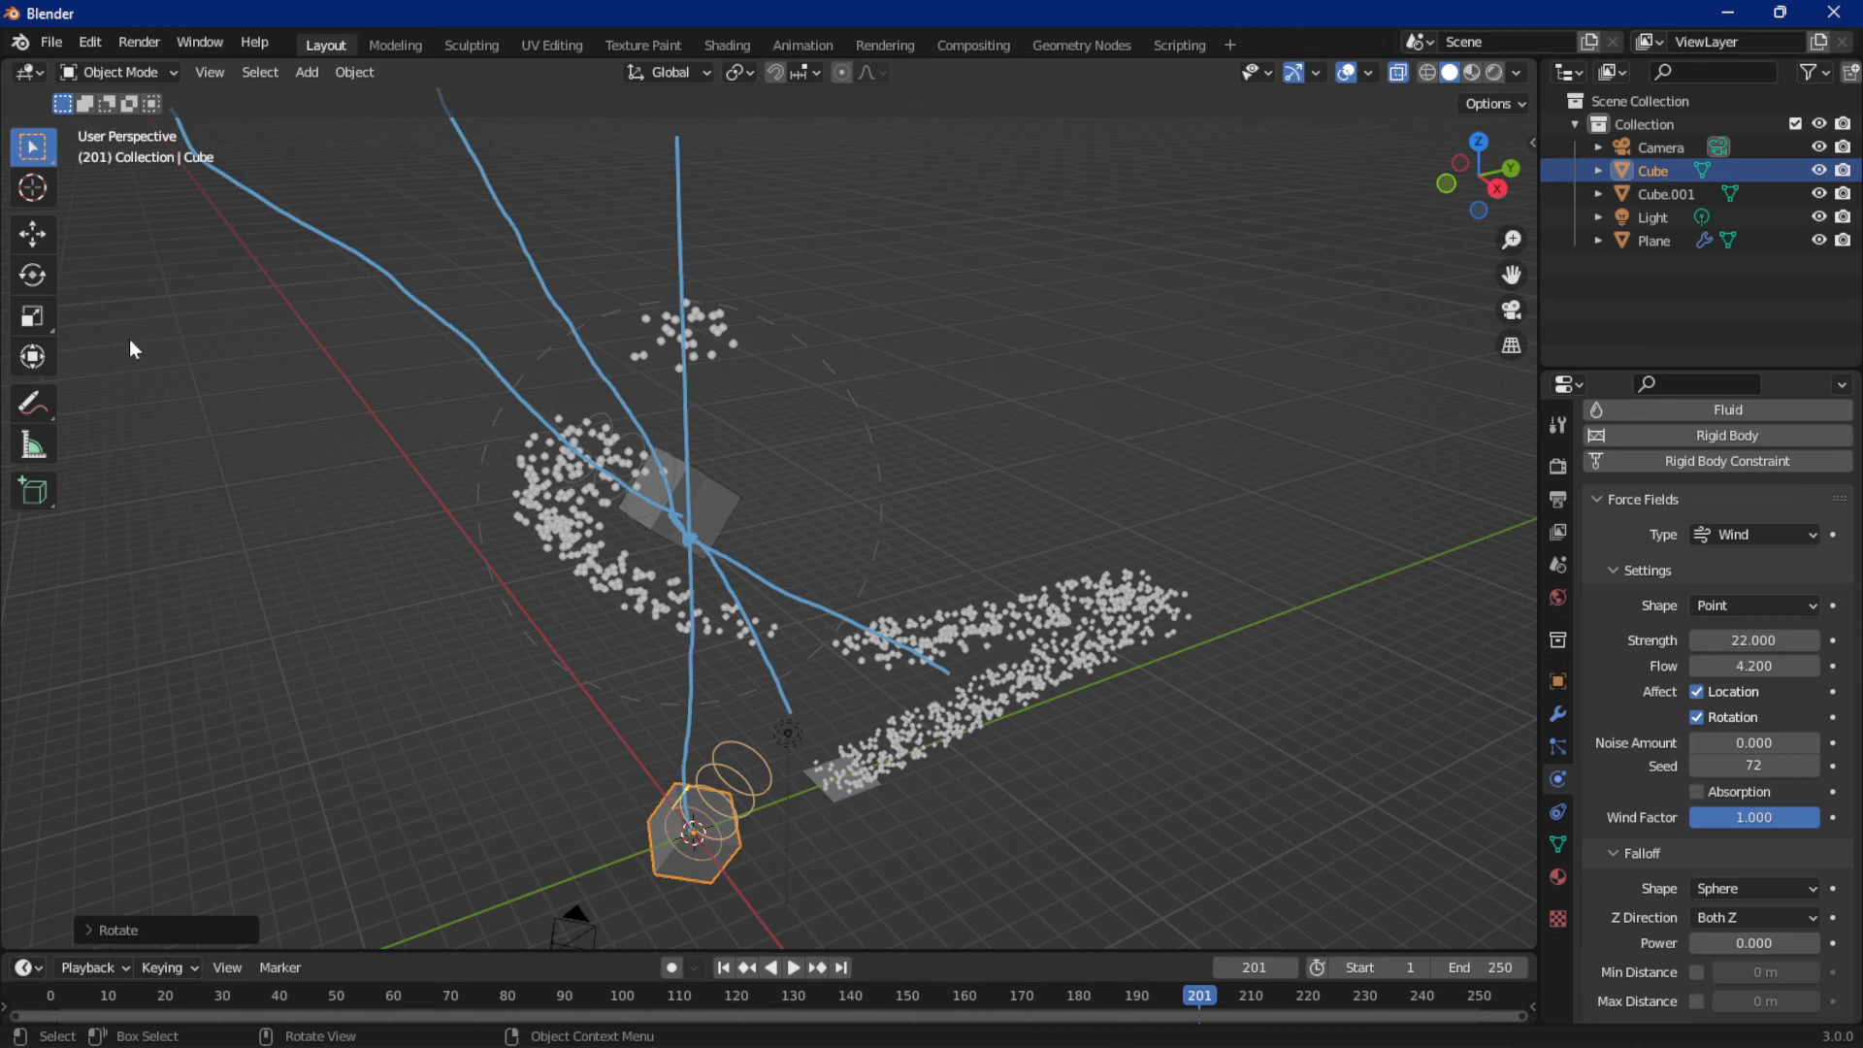
Erase the wind-direction annotation lines shown on frame 201 around the cubes and particles
left_click_drag(29, 406, 146, 561)
mouse_move(693, 233)
left_mouse_down()
mouse_move(424, 178)
mouse_move(612, 358)
mouse_move(698, 408)
mouse_move(997, 801)
left_mouse_up()
mouse_move(916, 750)
left_mouse_down()
mouse_move(898, 640)
mouse_move(879, 675)
left_mouse_up()
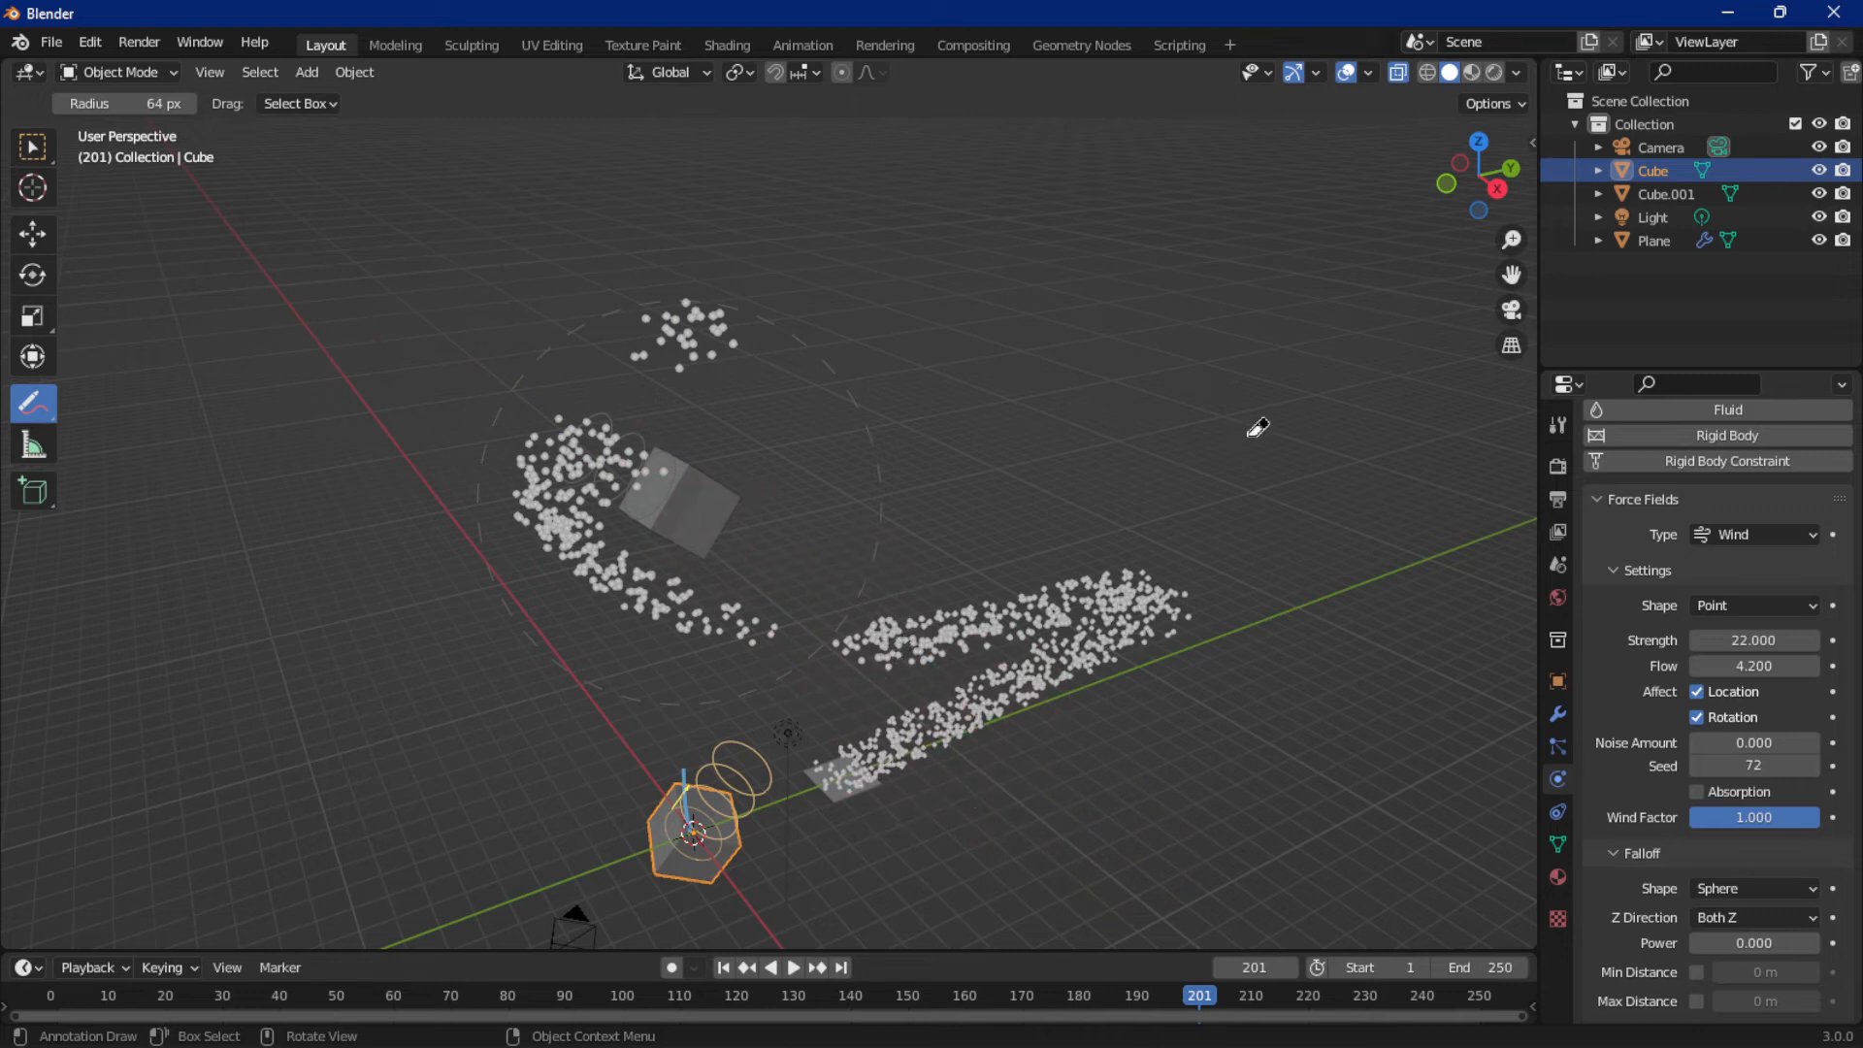
Examine from several angles how the particle stream behaves inside and outside the upper cube's wind range, playing on to frame 227
middle_click_drag(1234, 259, 1173, 166)
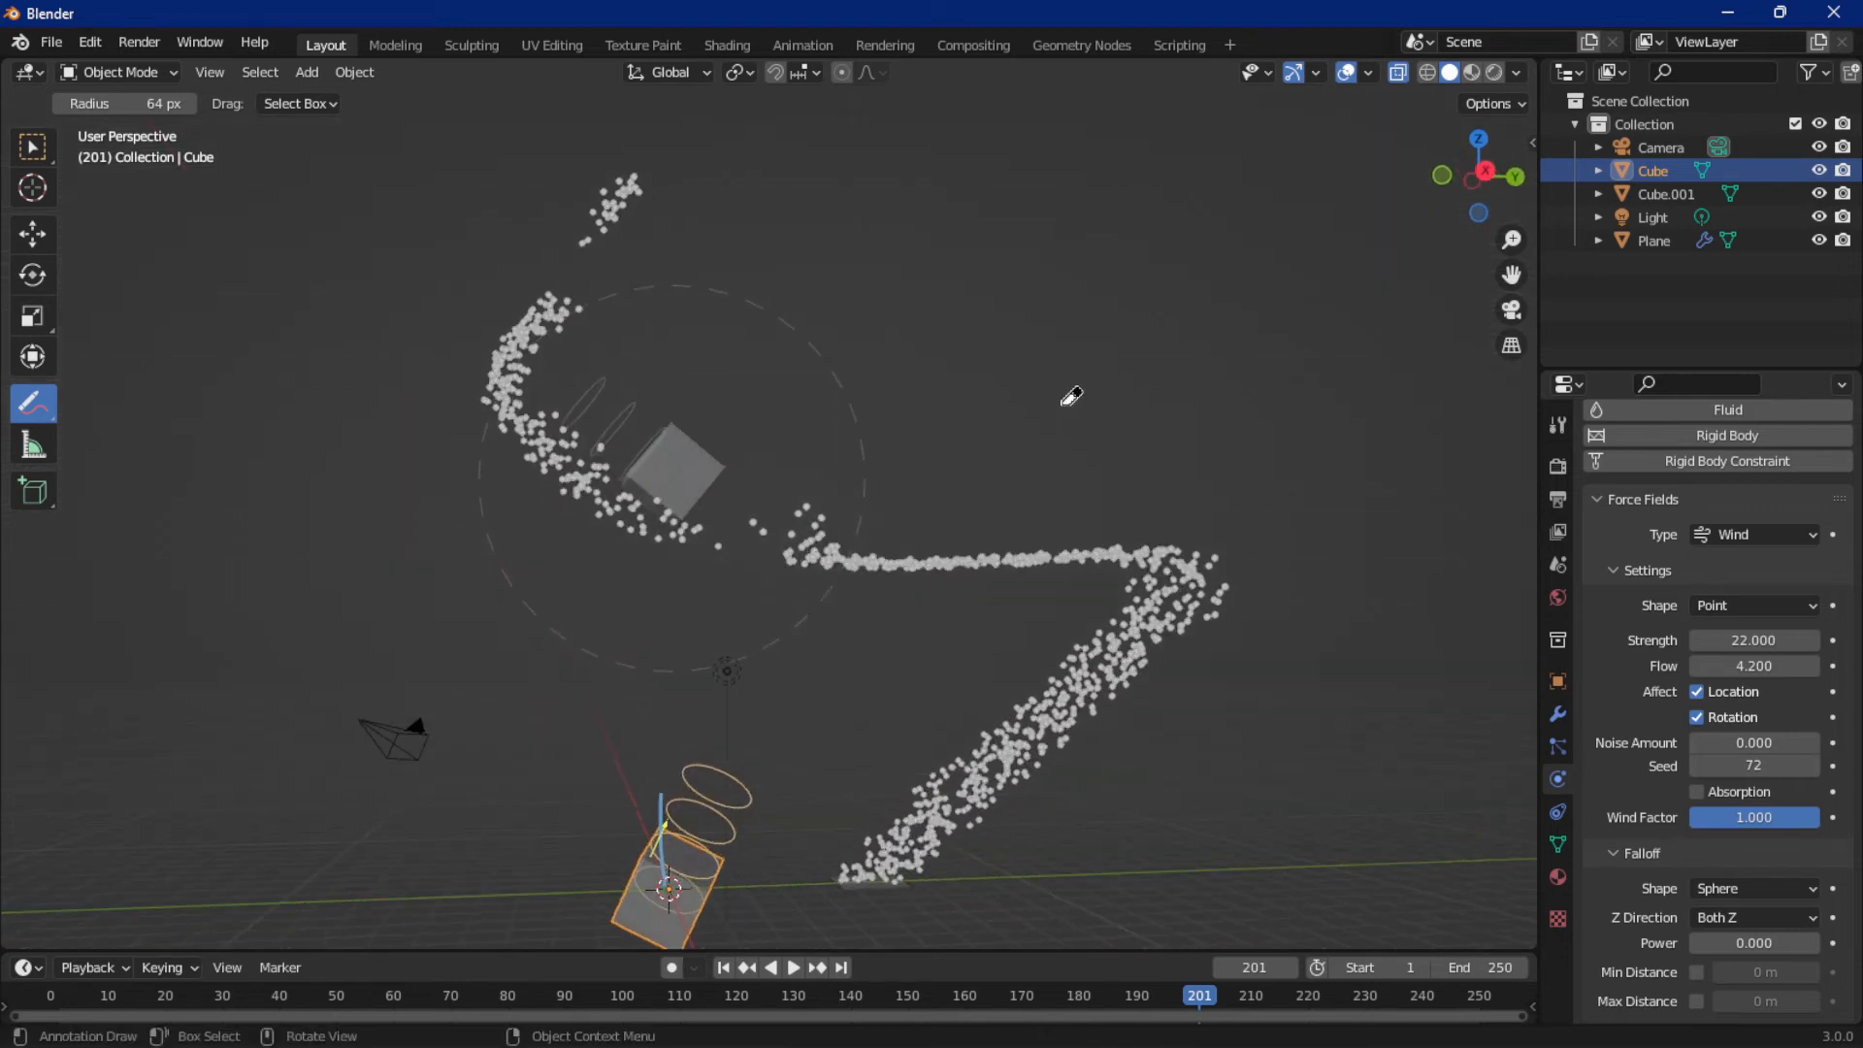
middle_click_drag(1068, 399, 676, 379)
middle_click_drag(1040, 519, 803, 521)
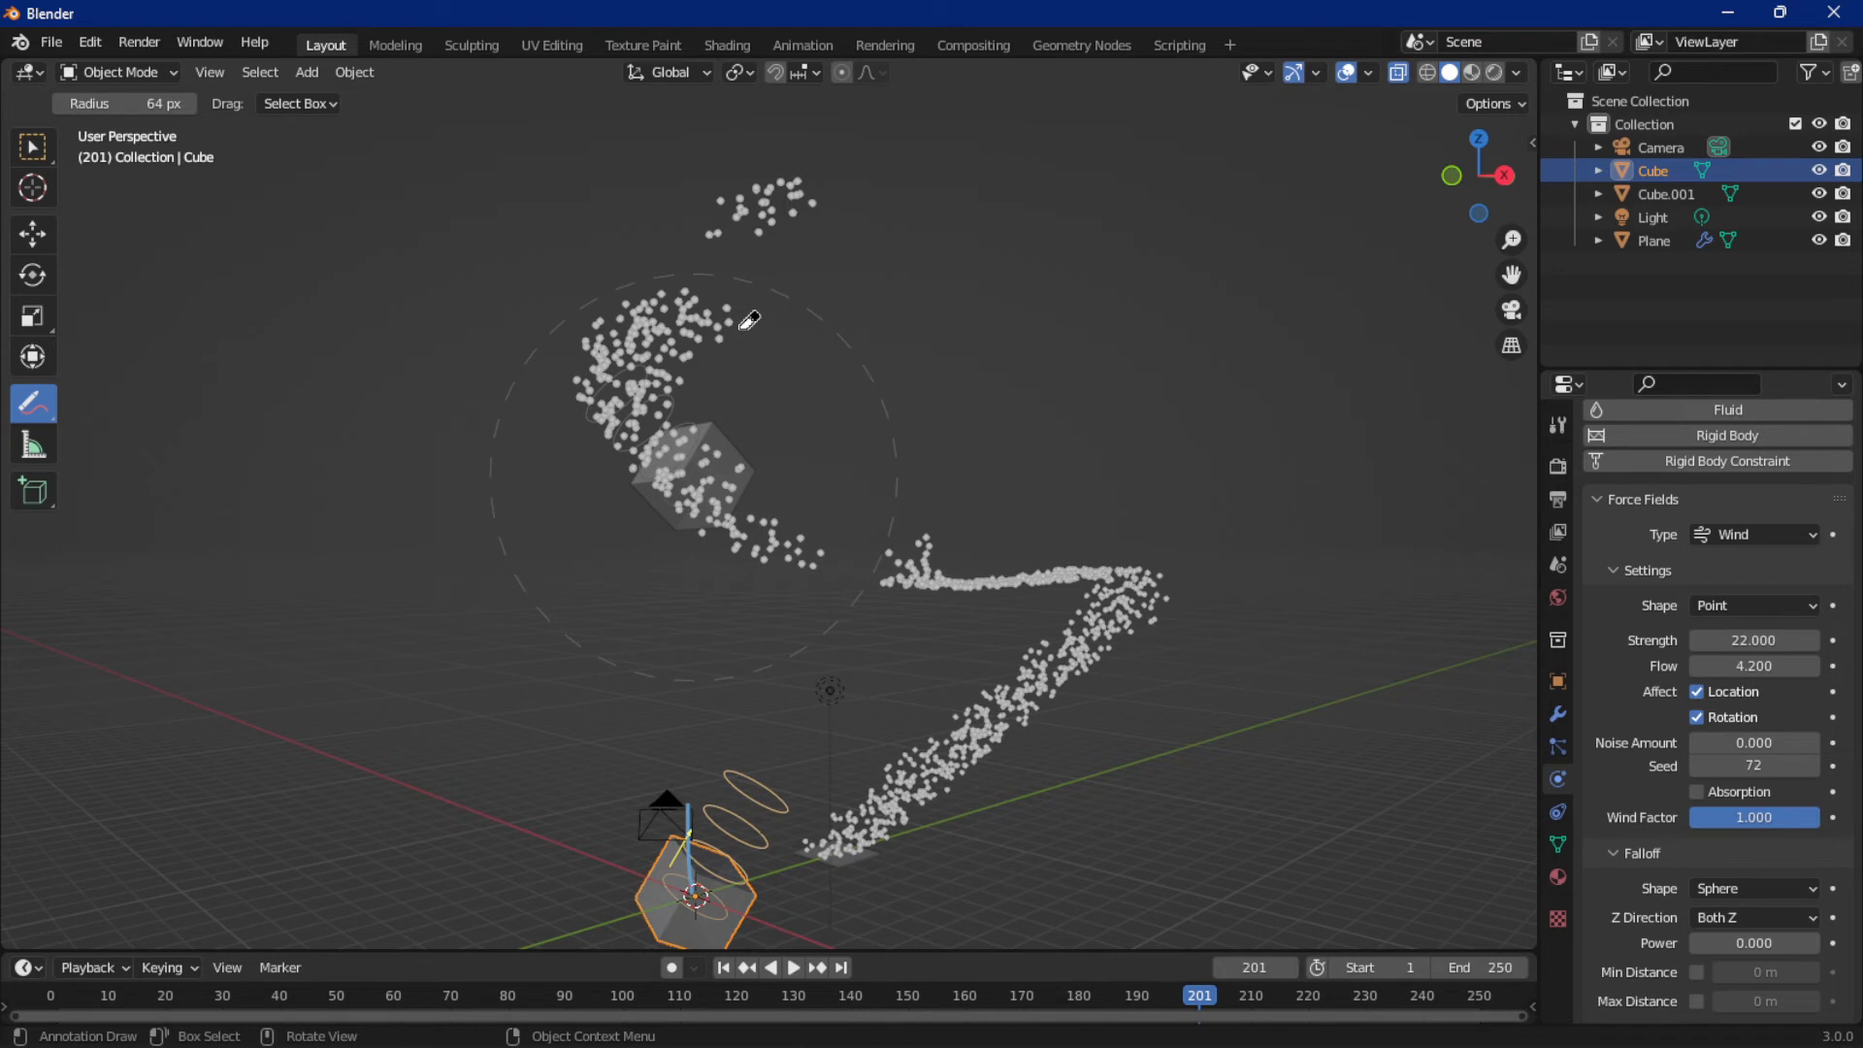
scroll(956, 331, "down", 2)
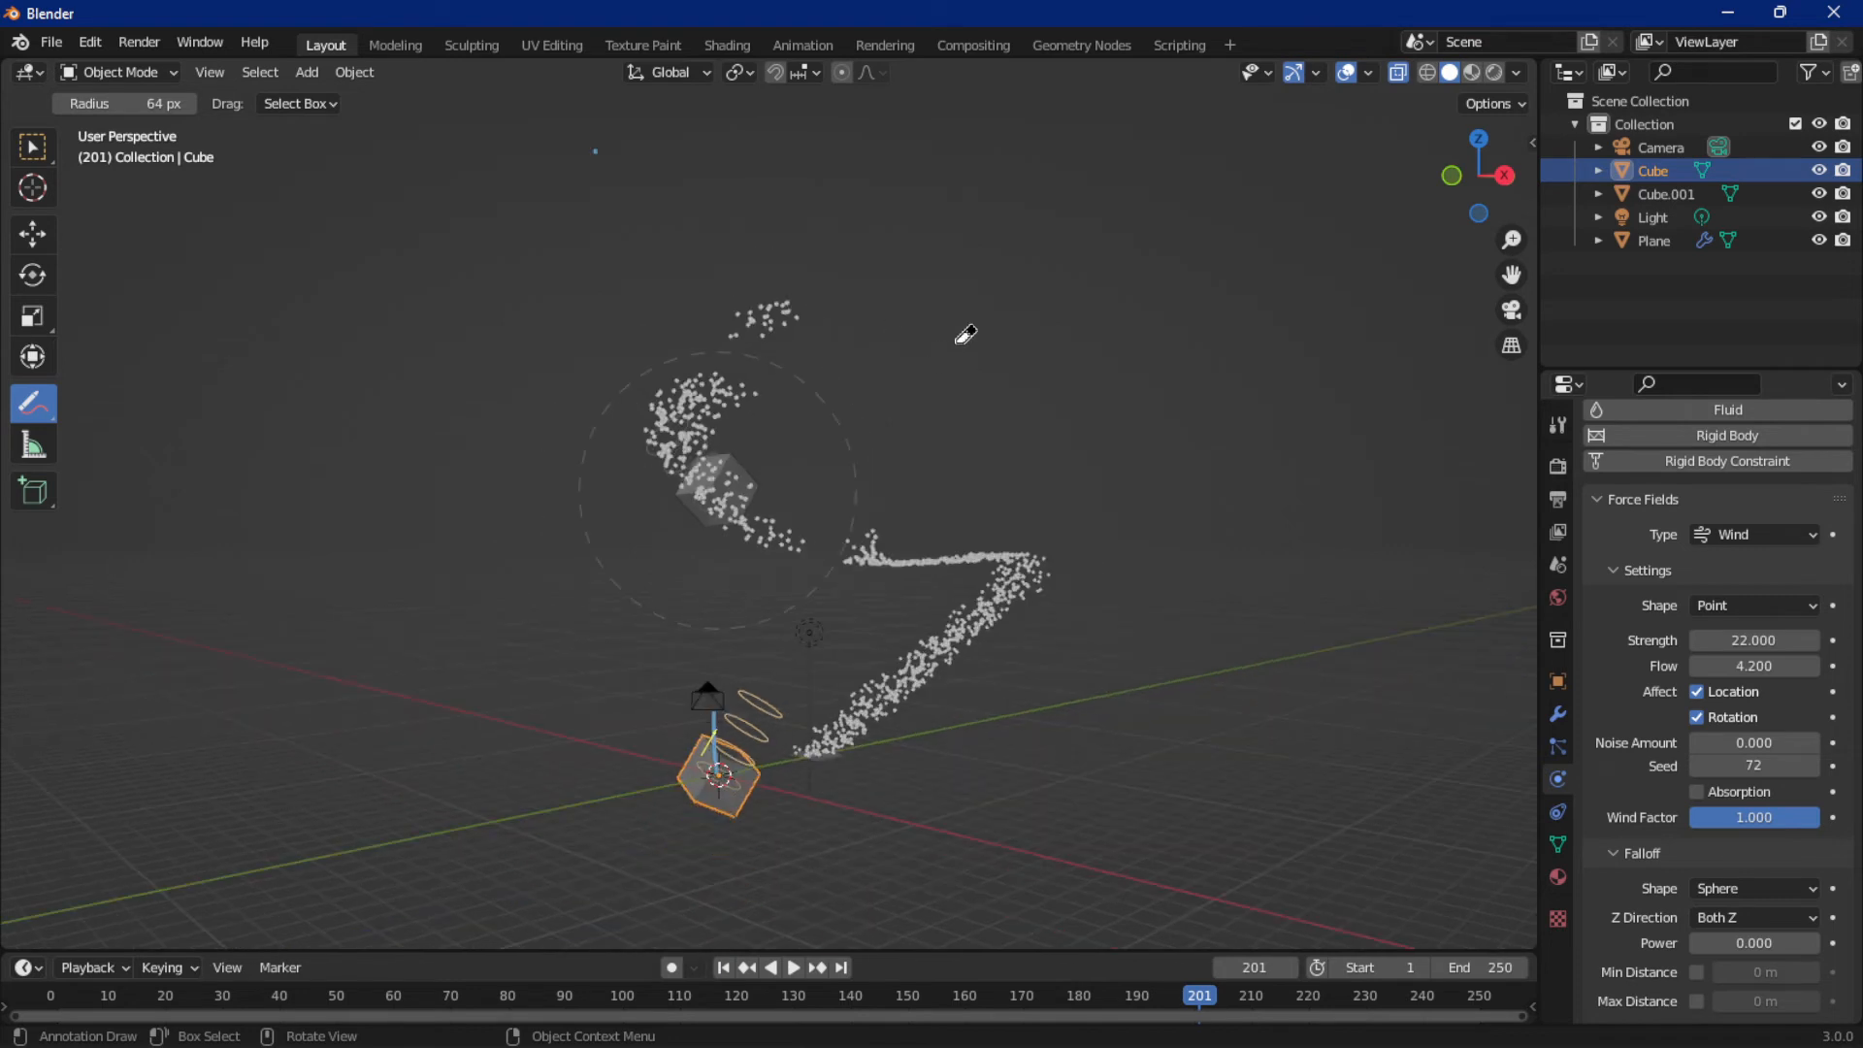
key("space")
key("space")
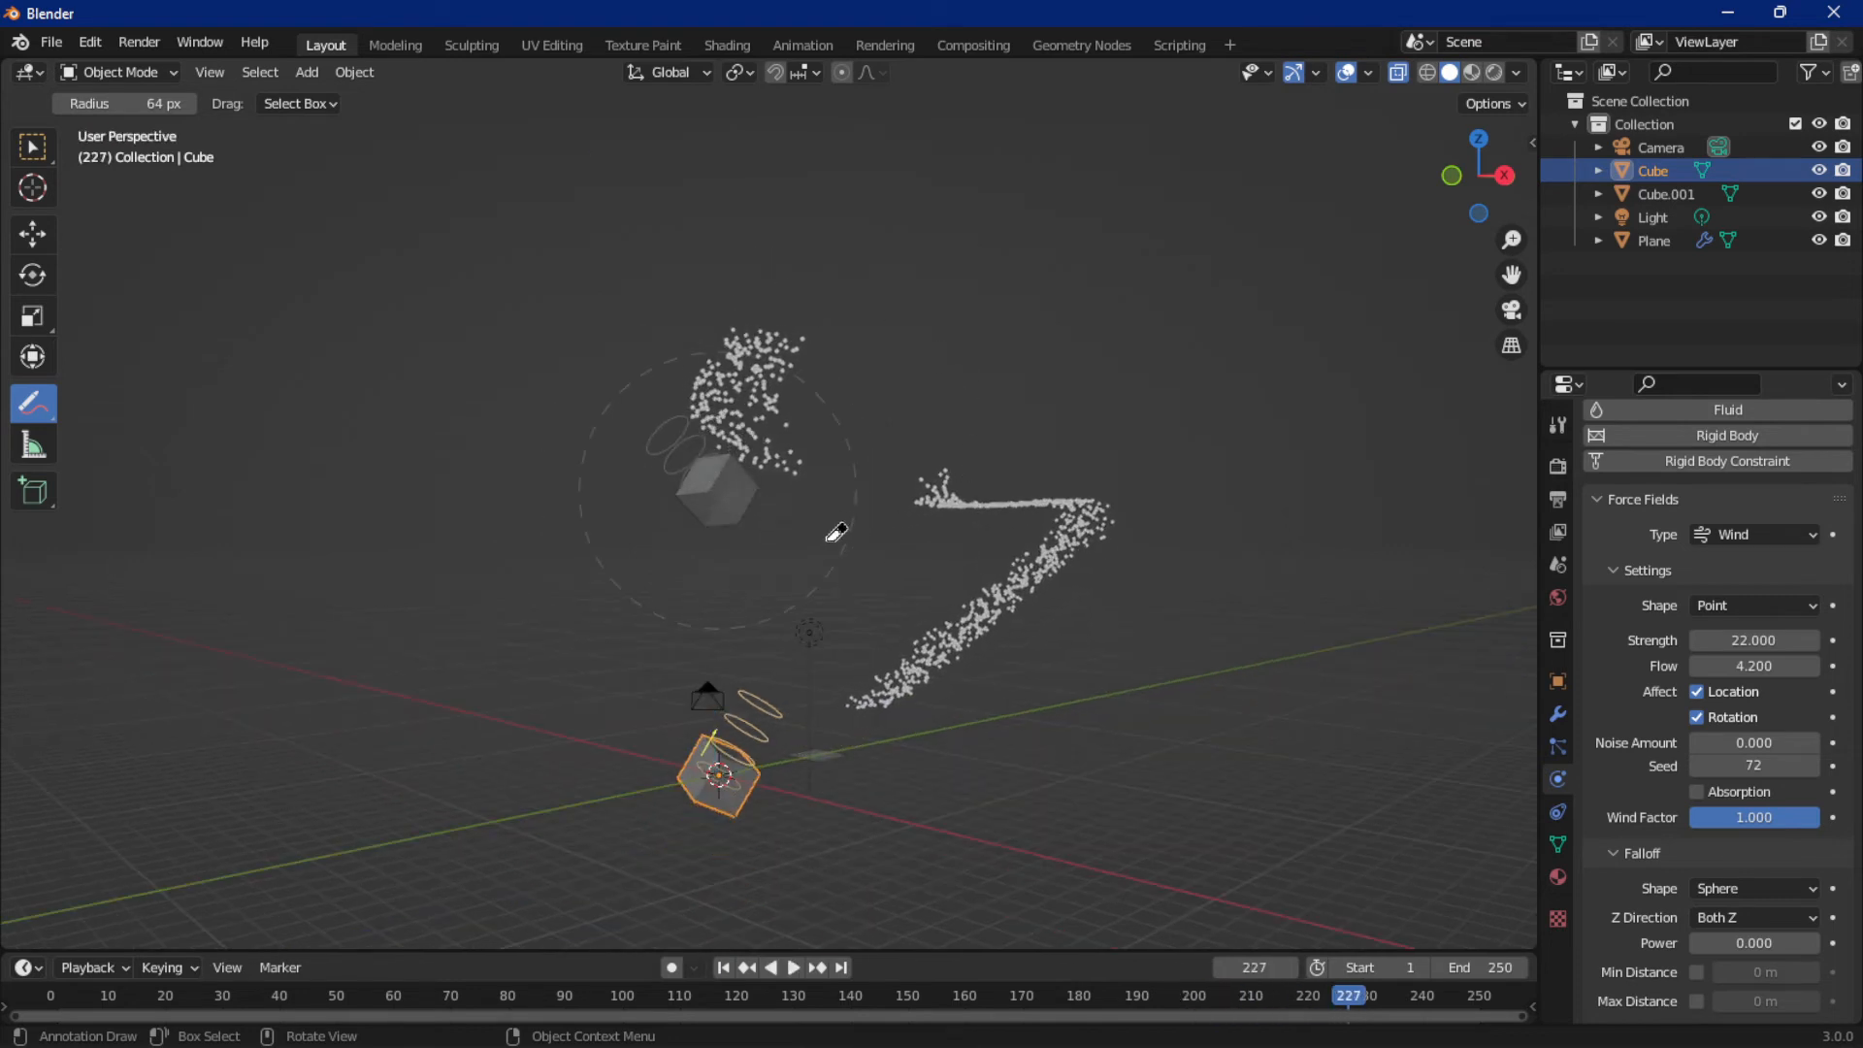
middle_click_drag(984, 325, 761, 540)
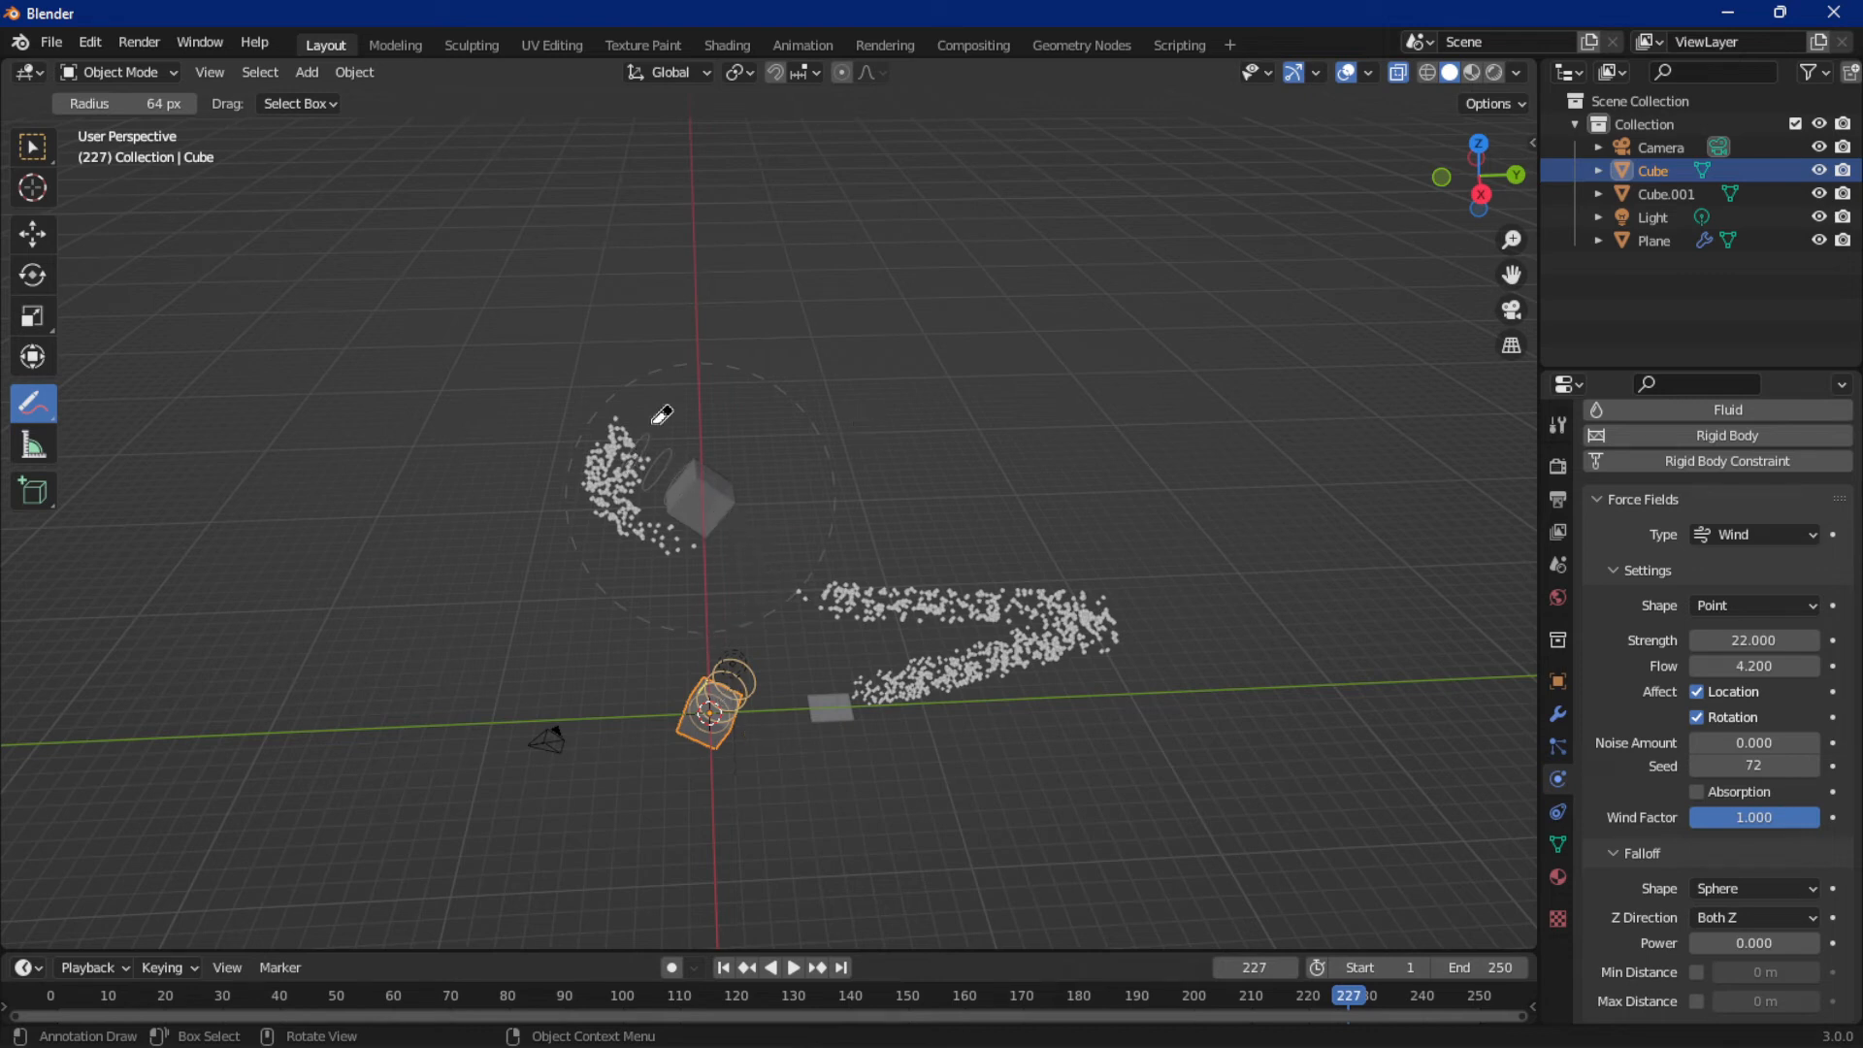
Return to the first frame and erase the freehand annotation loop around the upper cube
left_click(32, 147)
key("shift+Left")
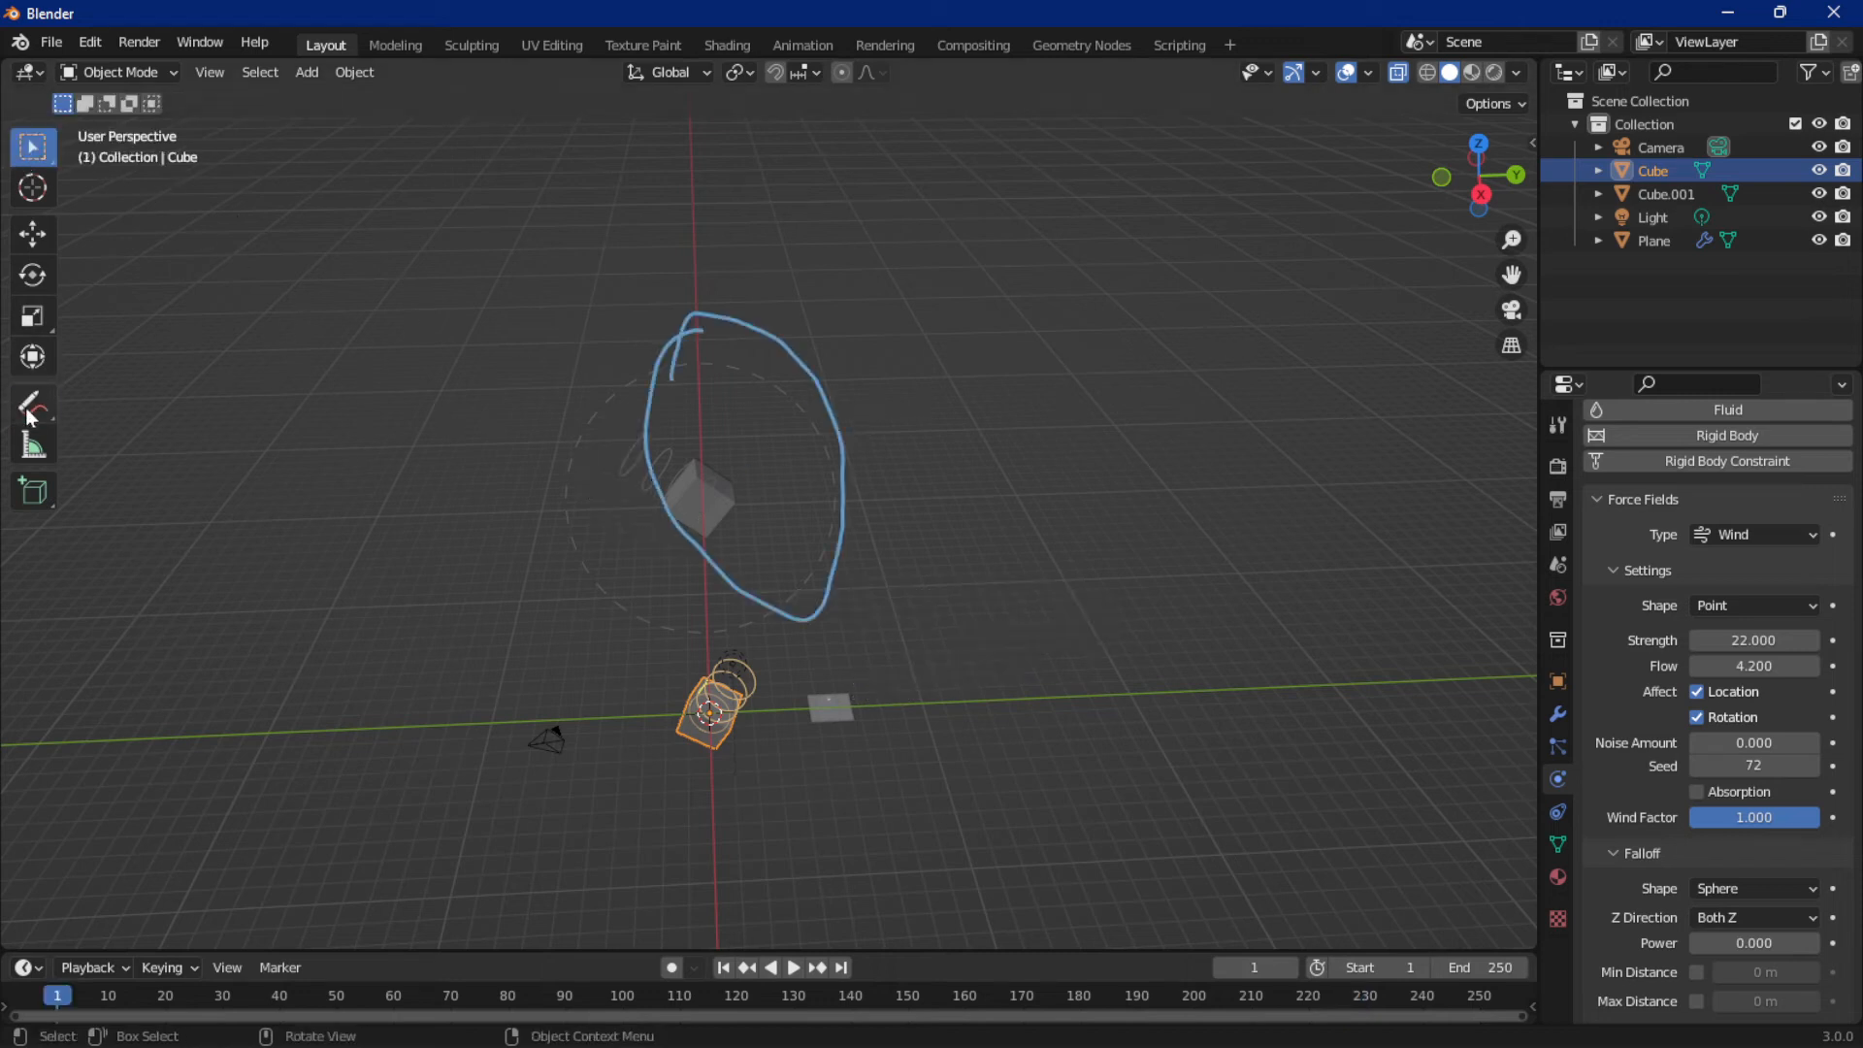
mouse_move(32, 417)
left_mouse_down()
mouse_move(124, 515)
mouse_move(145, 568)
left_mouse_up()
mouse_move(590, 449)
left_mouse_down()
mouse_move(973, 296)
mouse_move(843, 667)
mouse_move(520, 391)
left_mouse_up()
left_click_drag(21, 414, 137, 413)
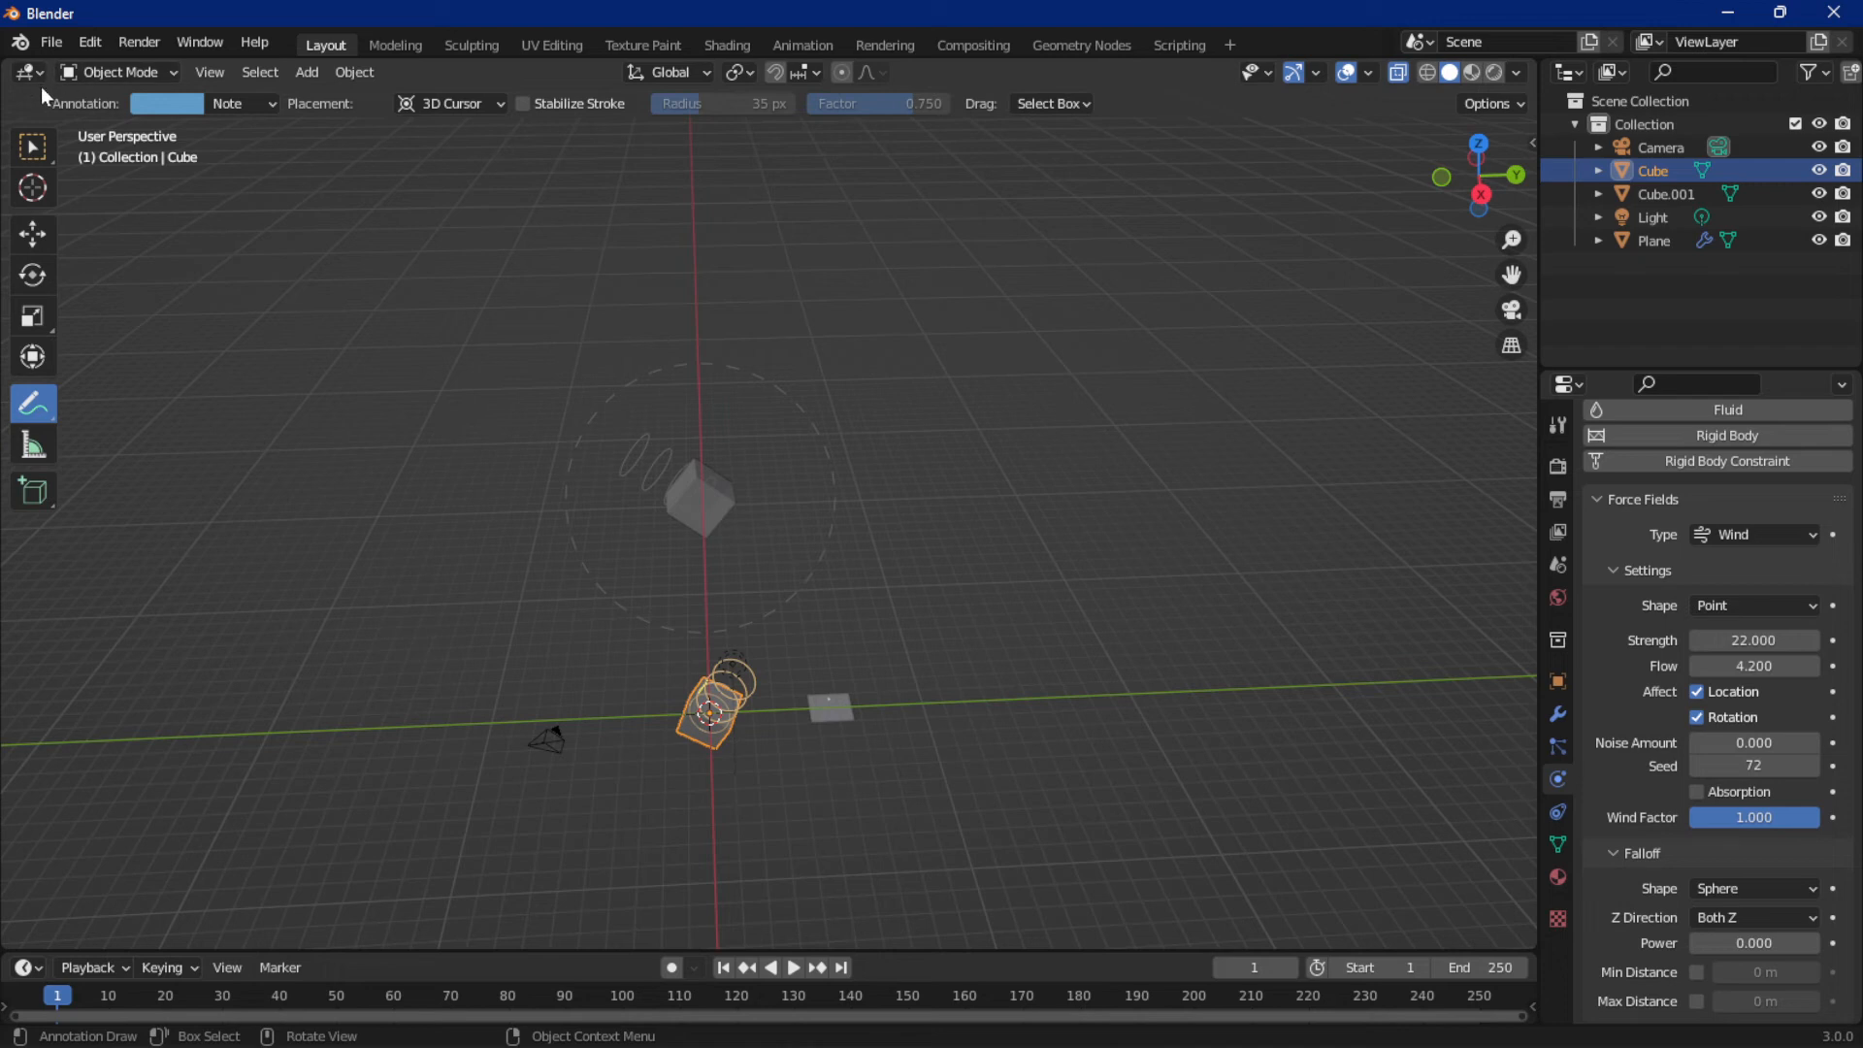
In the right orthographic view, rotate the lower cube by about -15° so its wind points nearly straight up
left_click(32, 147)
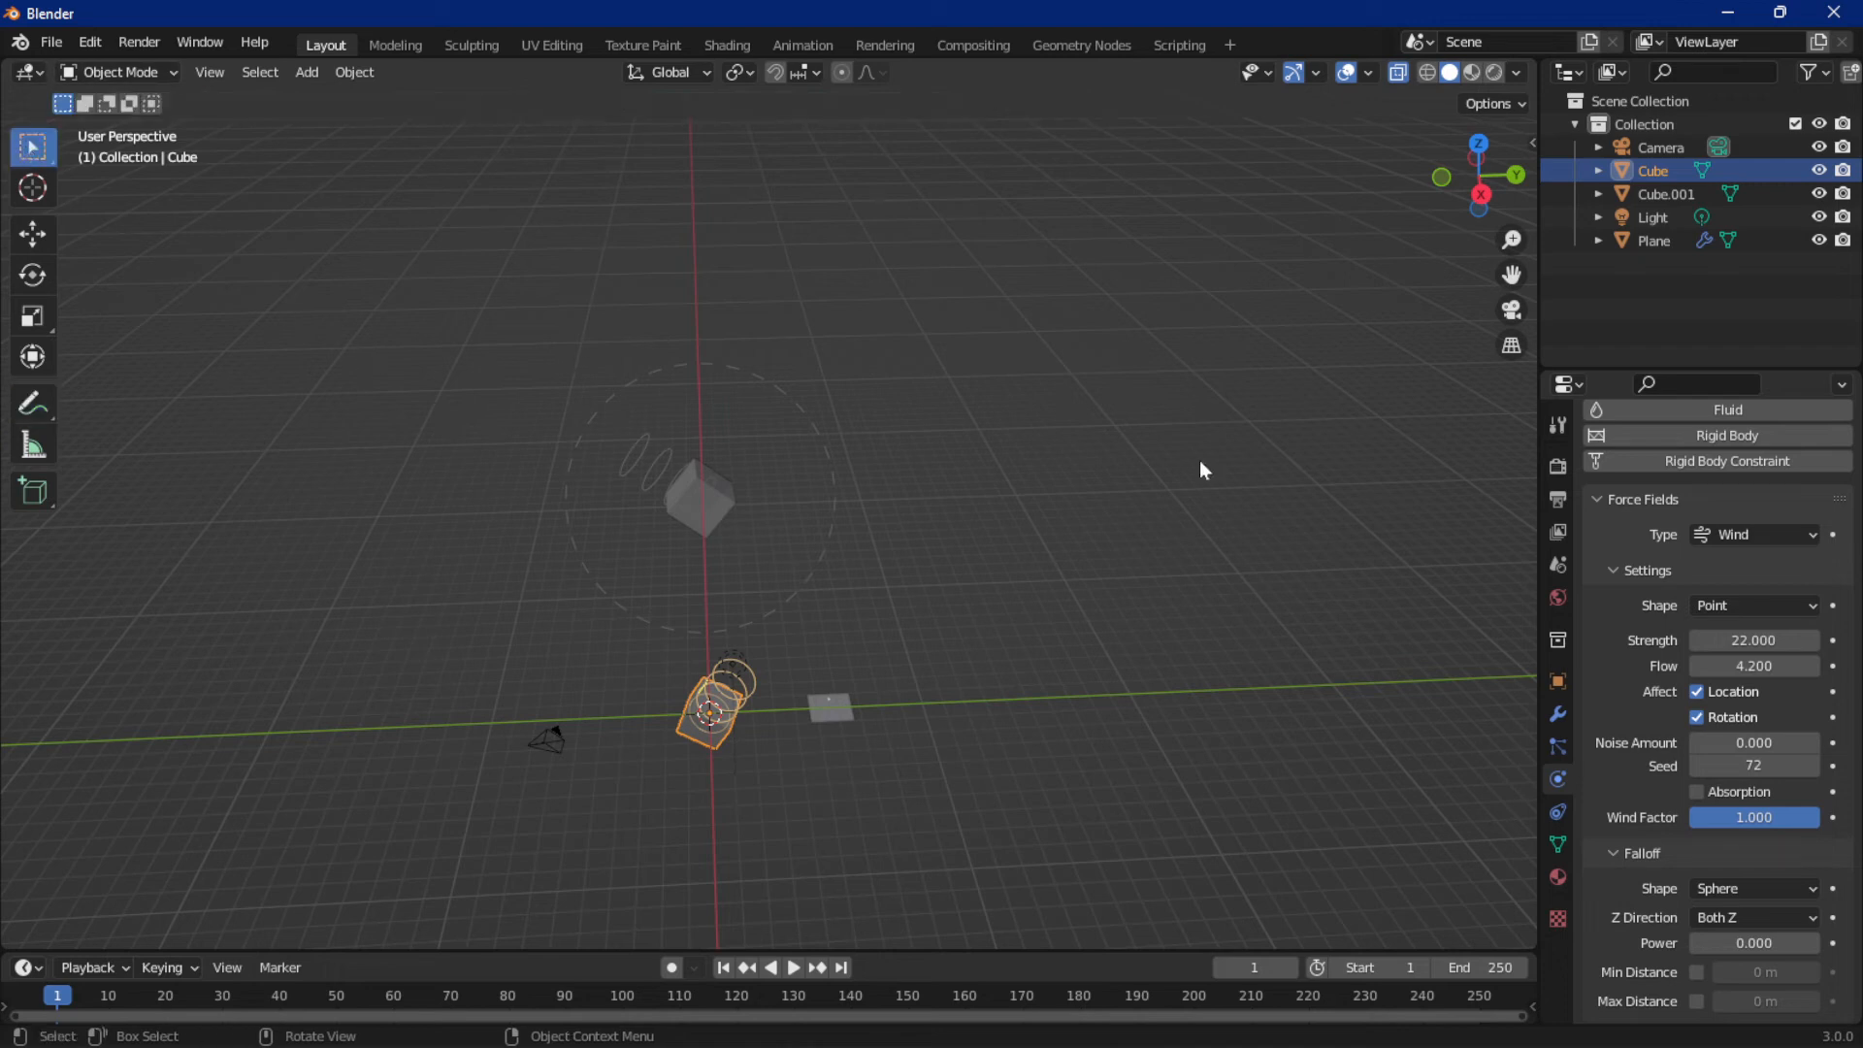
left_click(1481, 194)
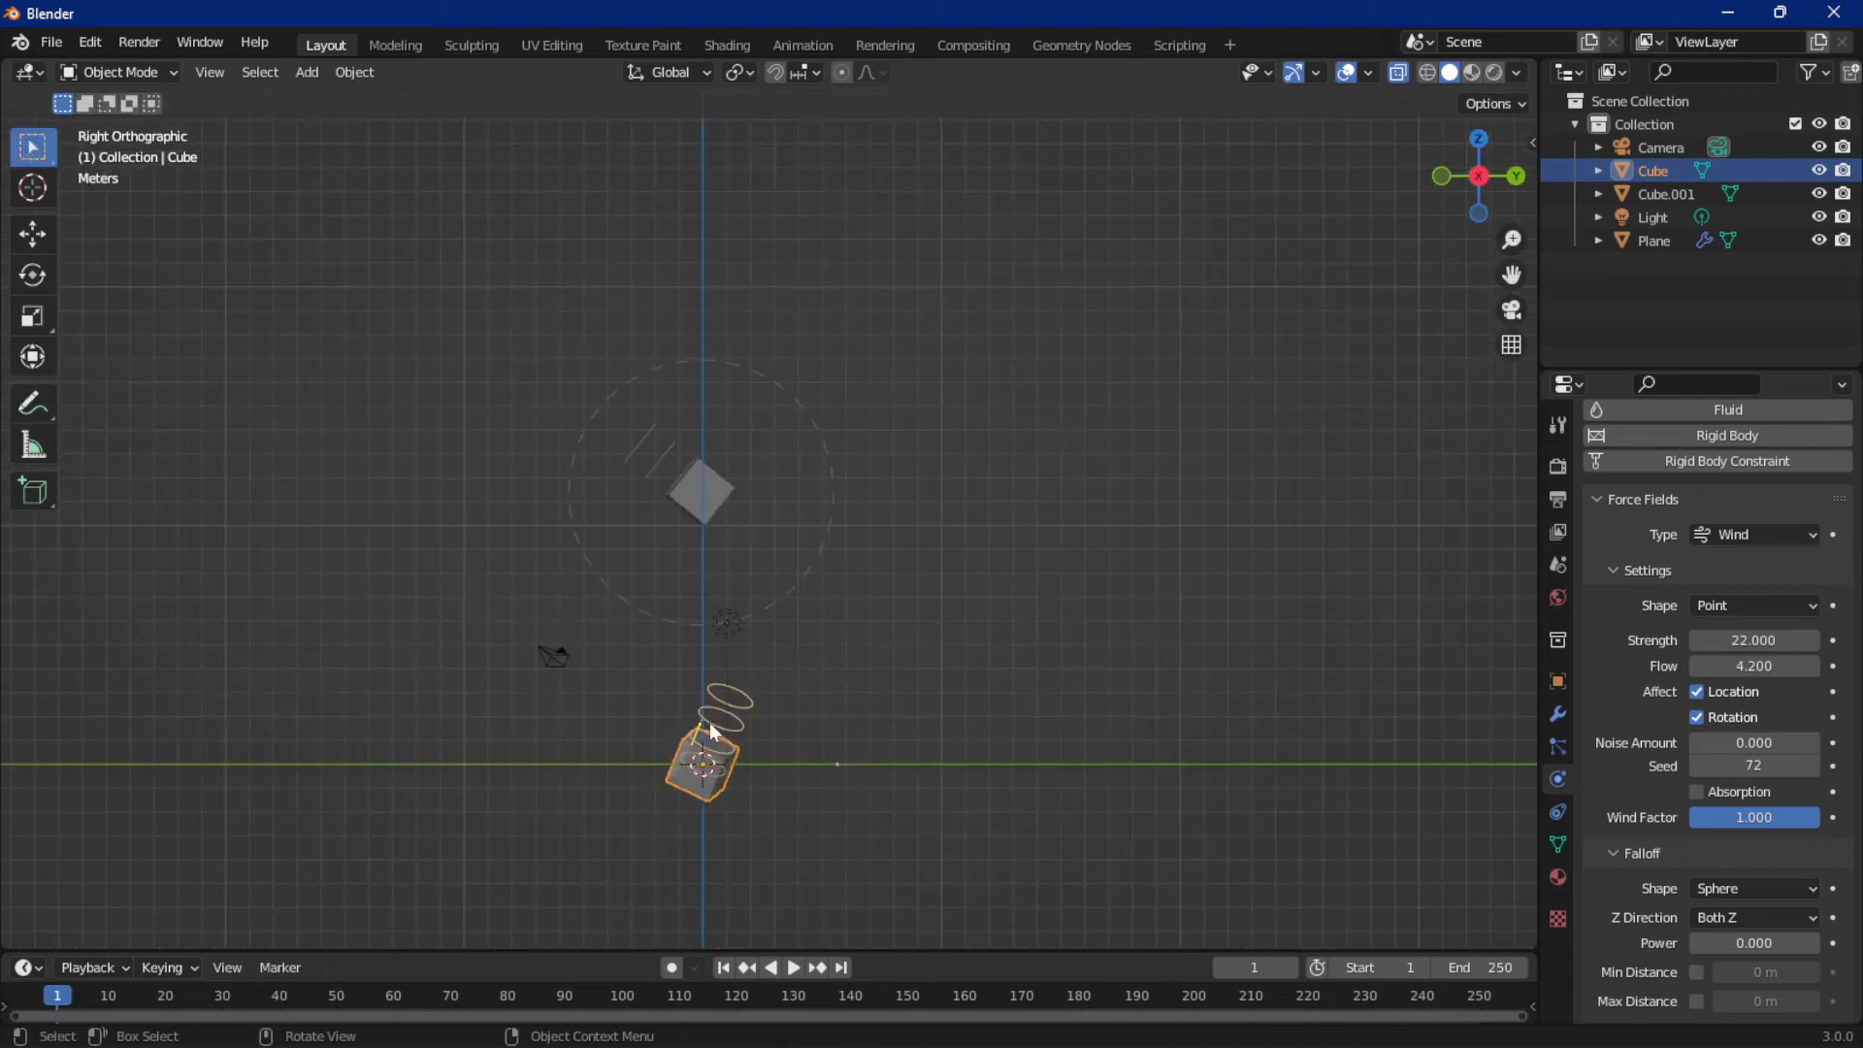
key("r")
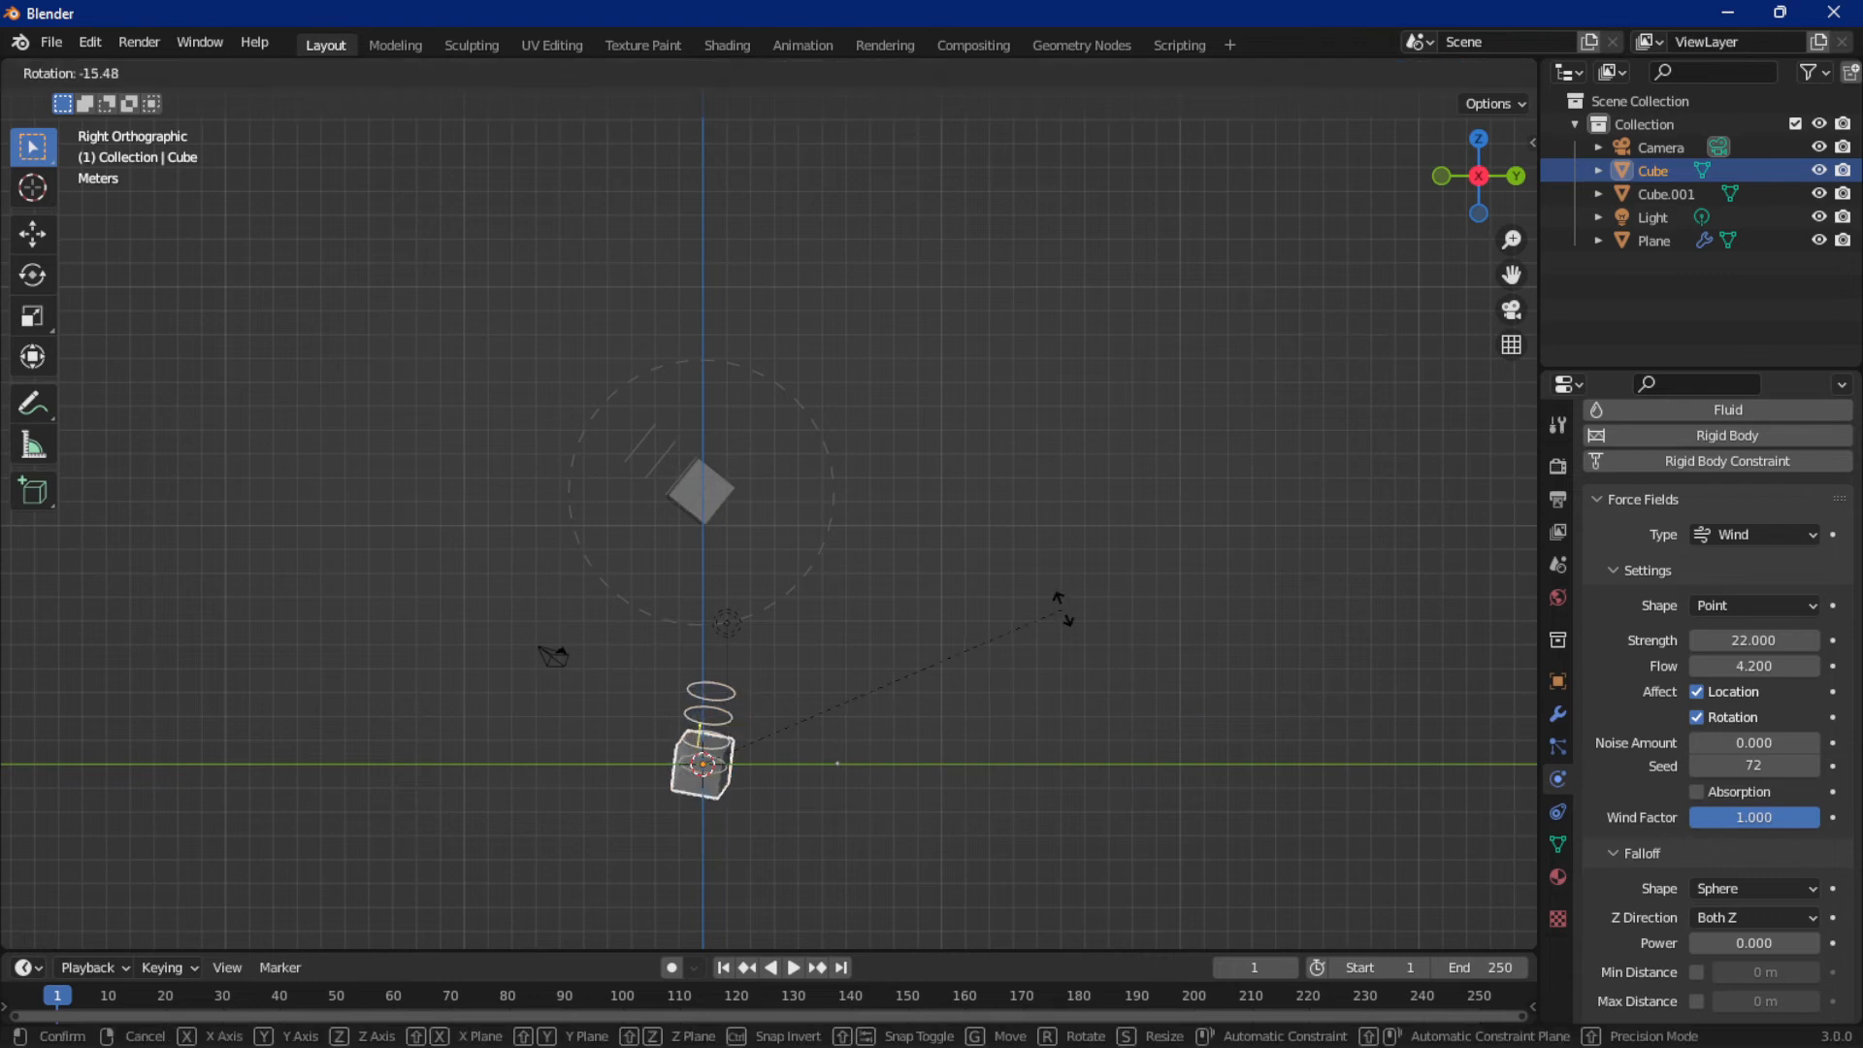
left_click(1047, 605)
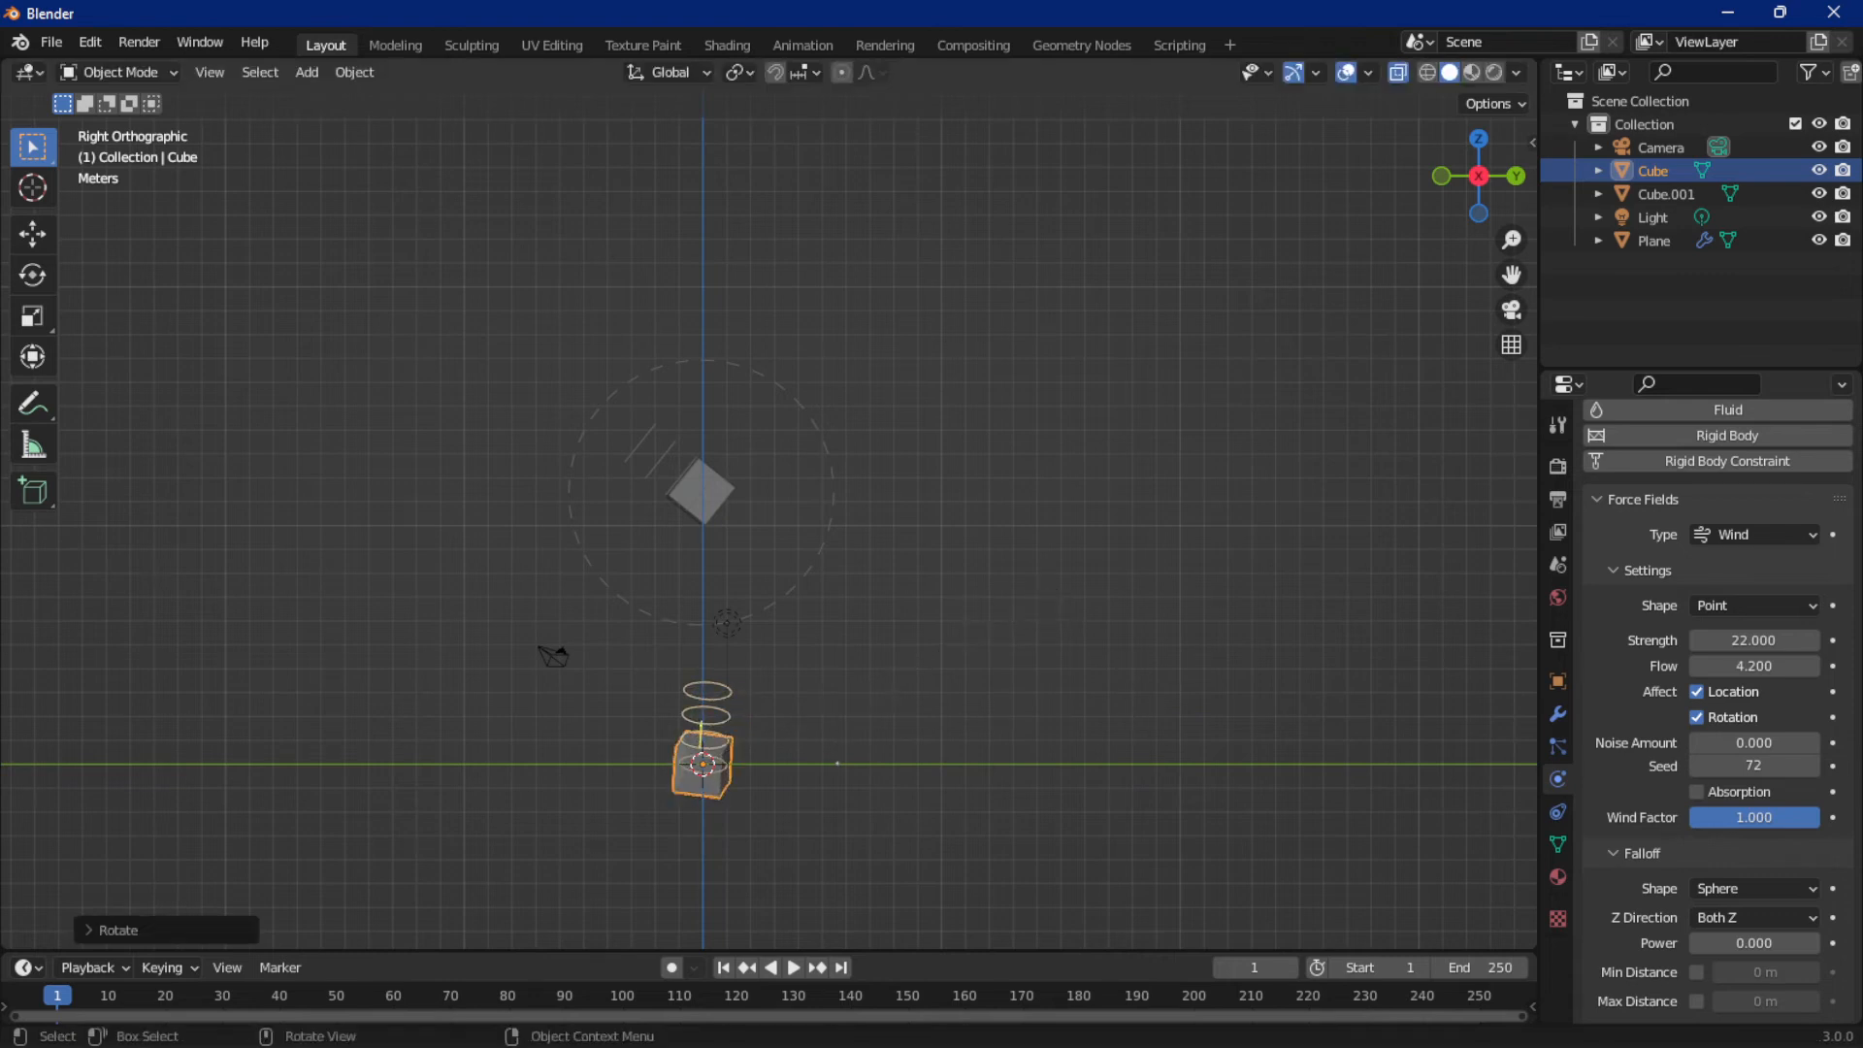
key("r")
key("Escape")
Play the simulation from the first frame and rotate the lower cube by about -9° more while it runs
key("space")
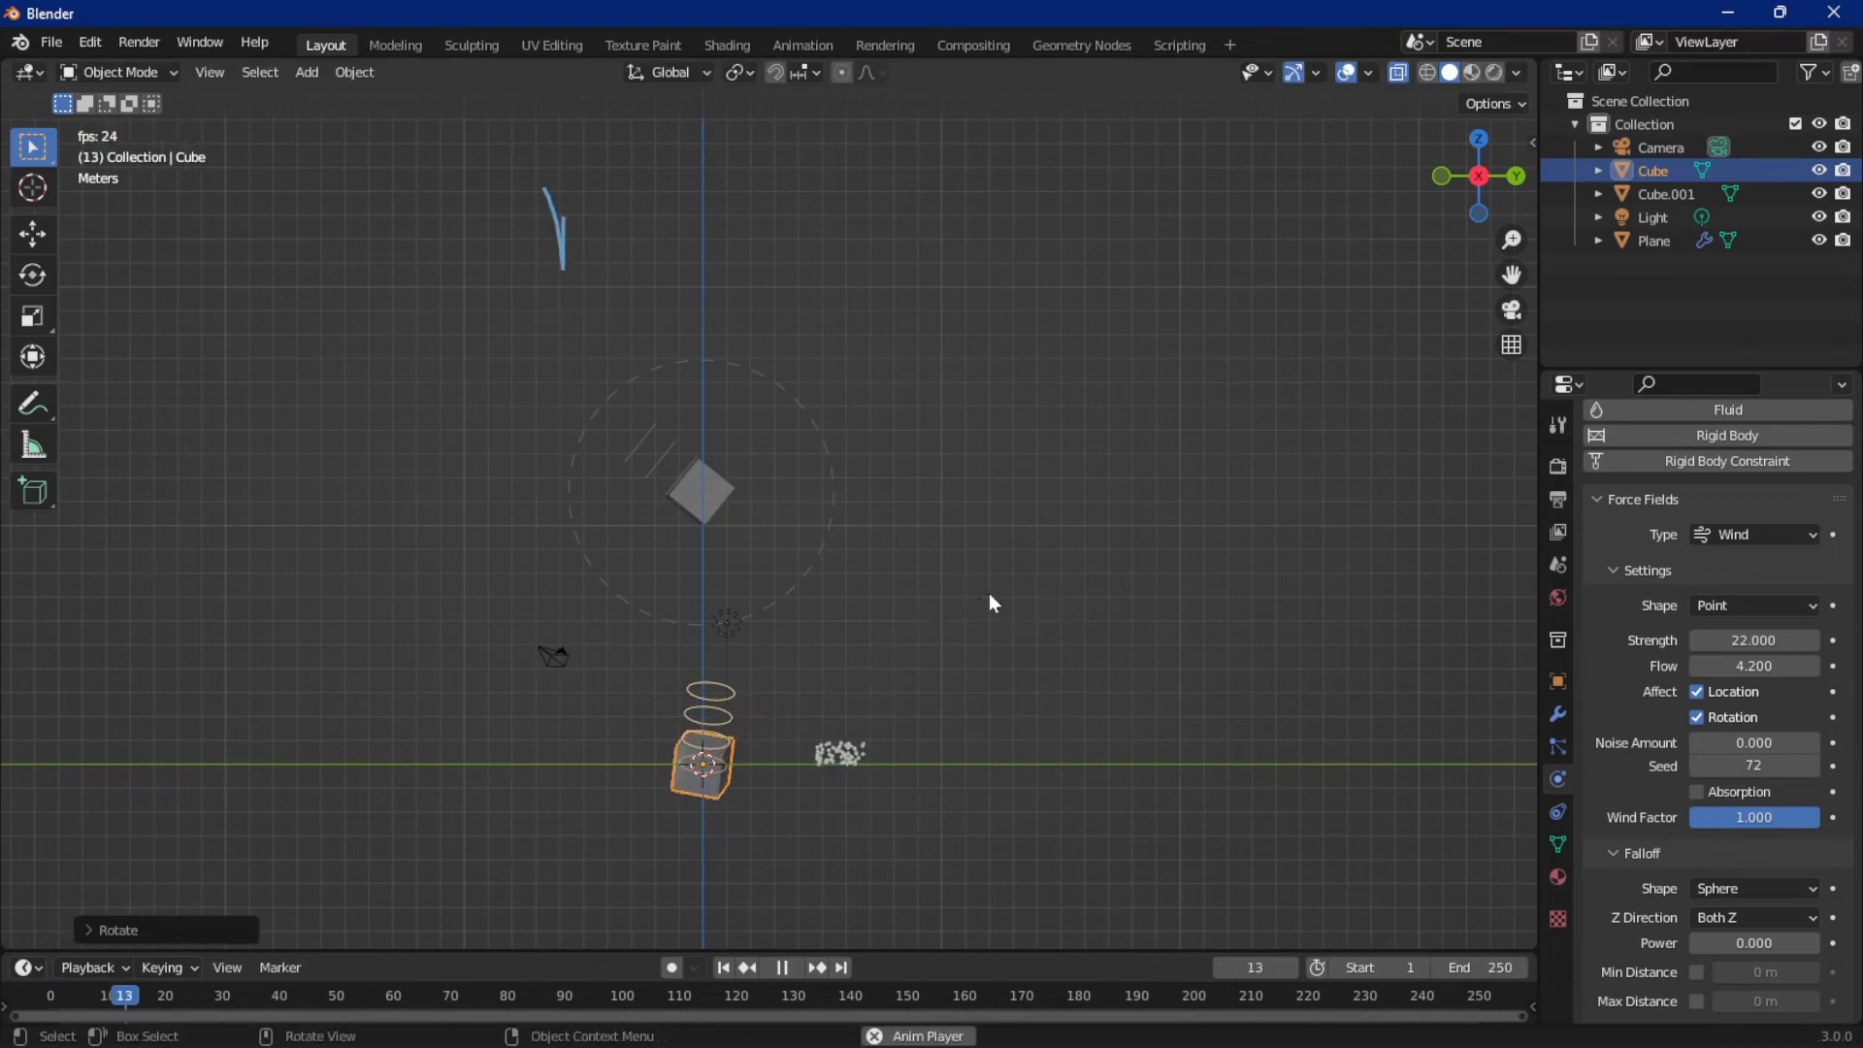
key("r")
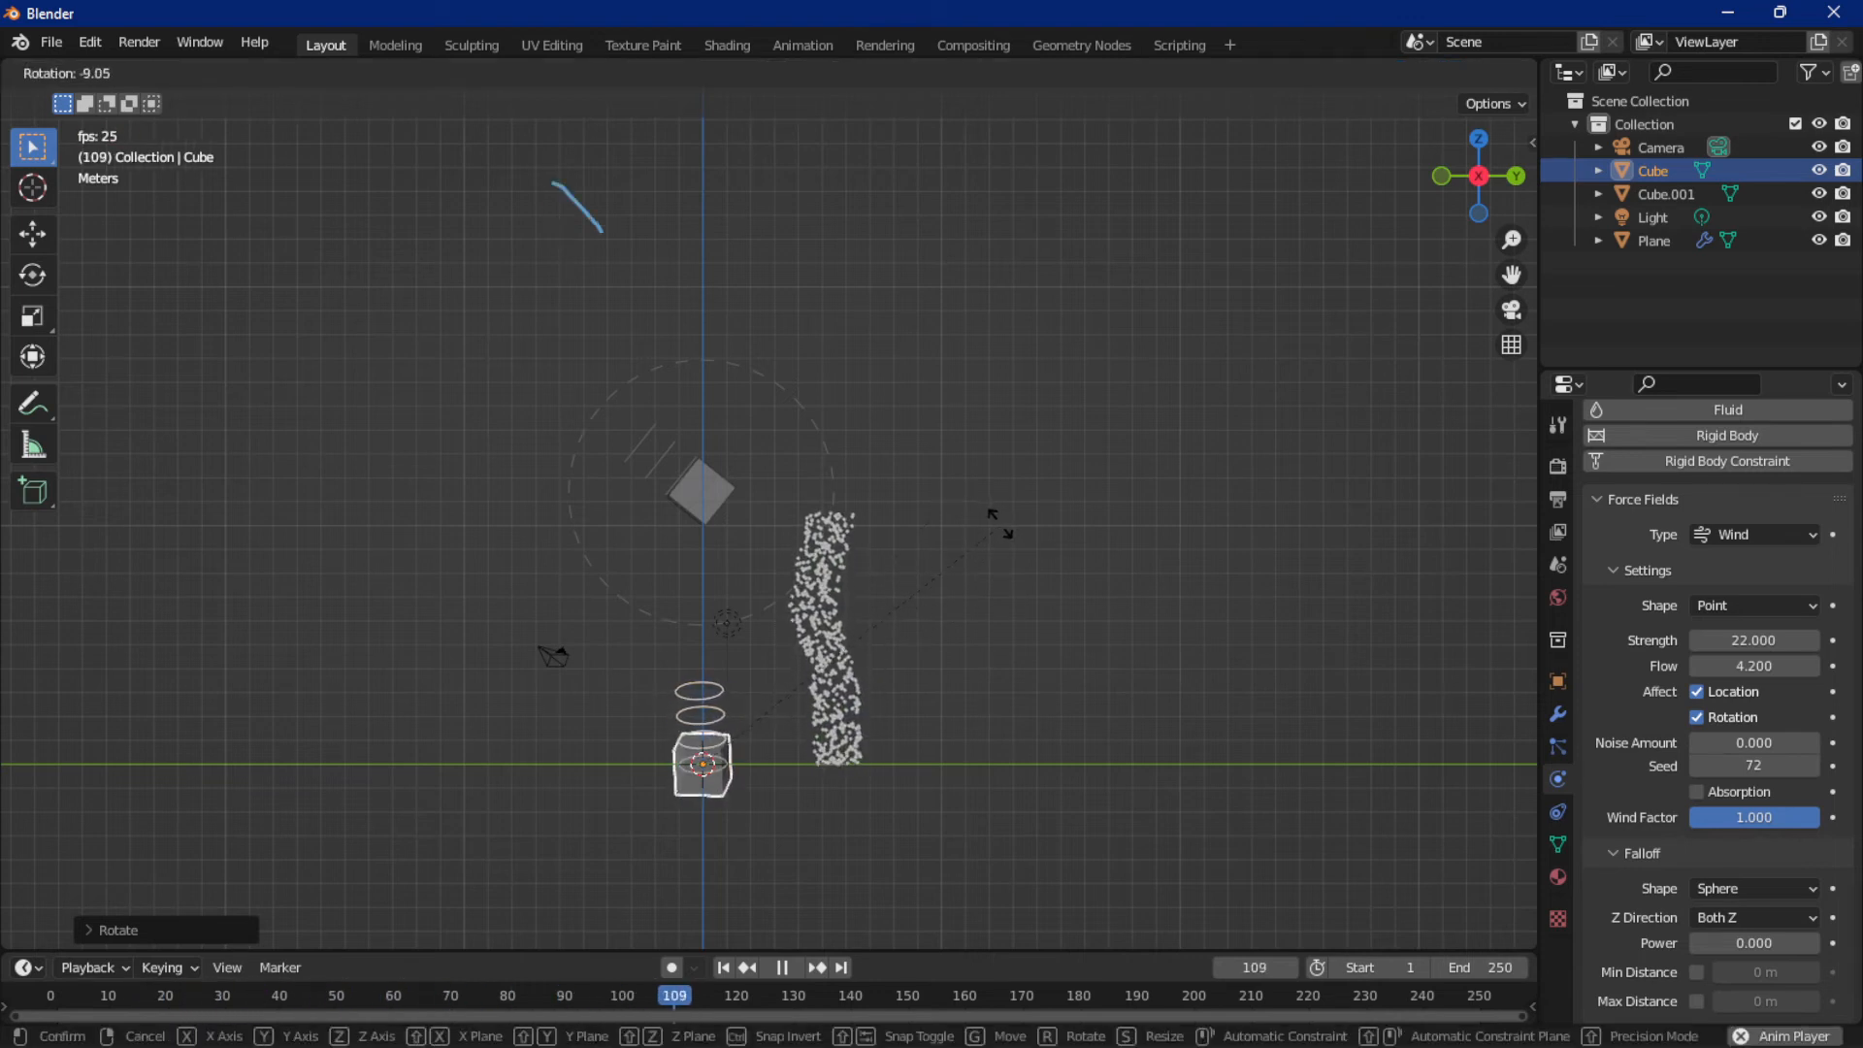
left_click(1066, 579)
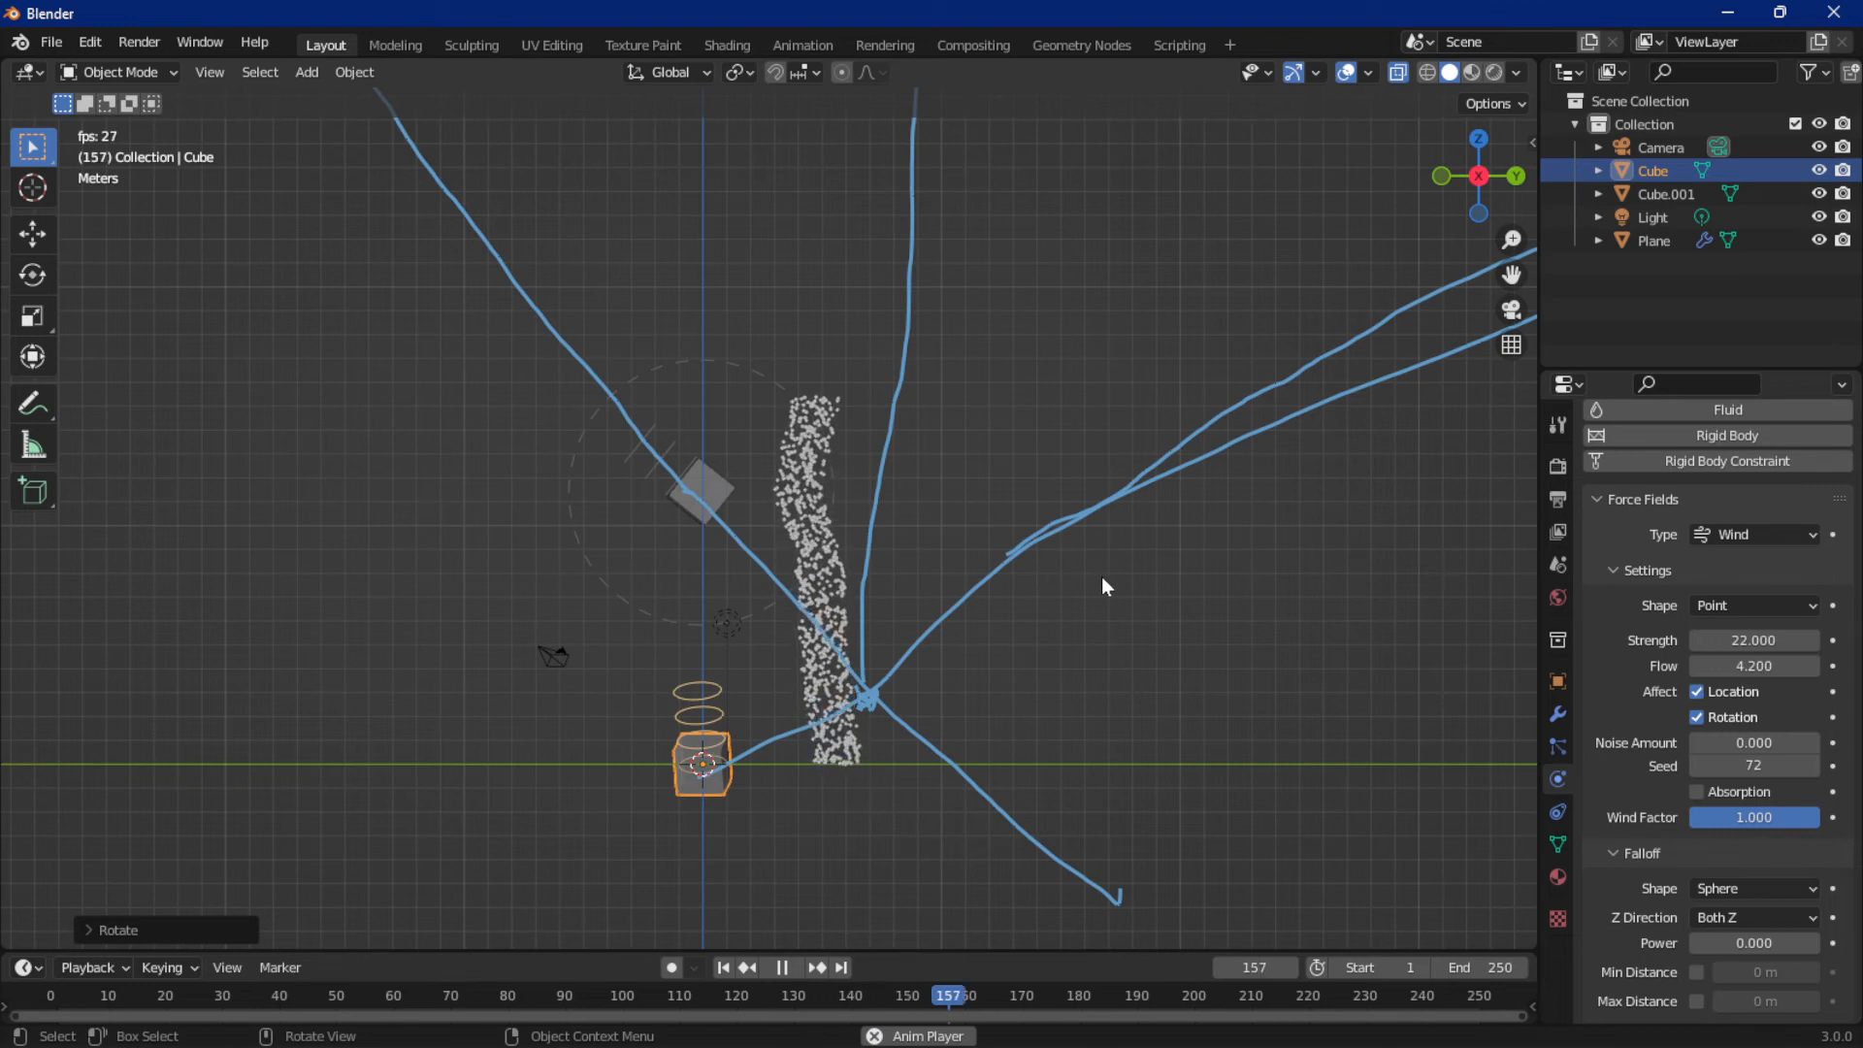
Erase the freehand annotation strokes around the cubes and play the simulation on to frame 197
key("space")
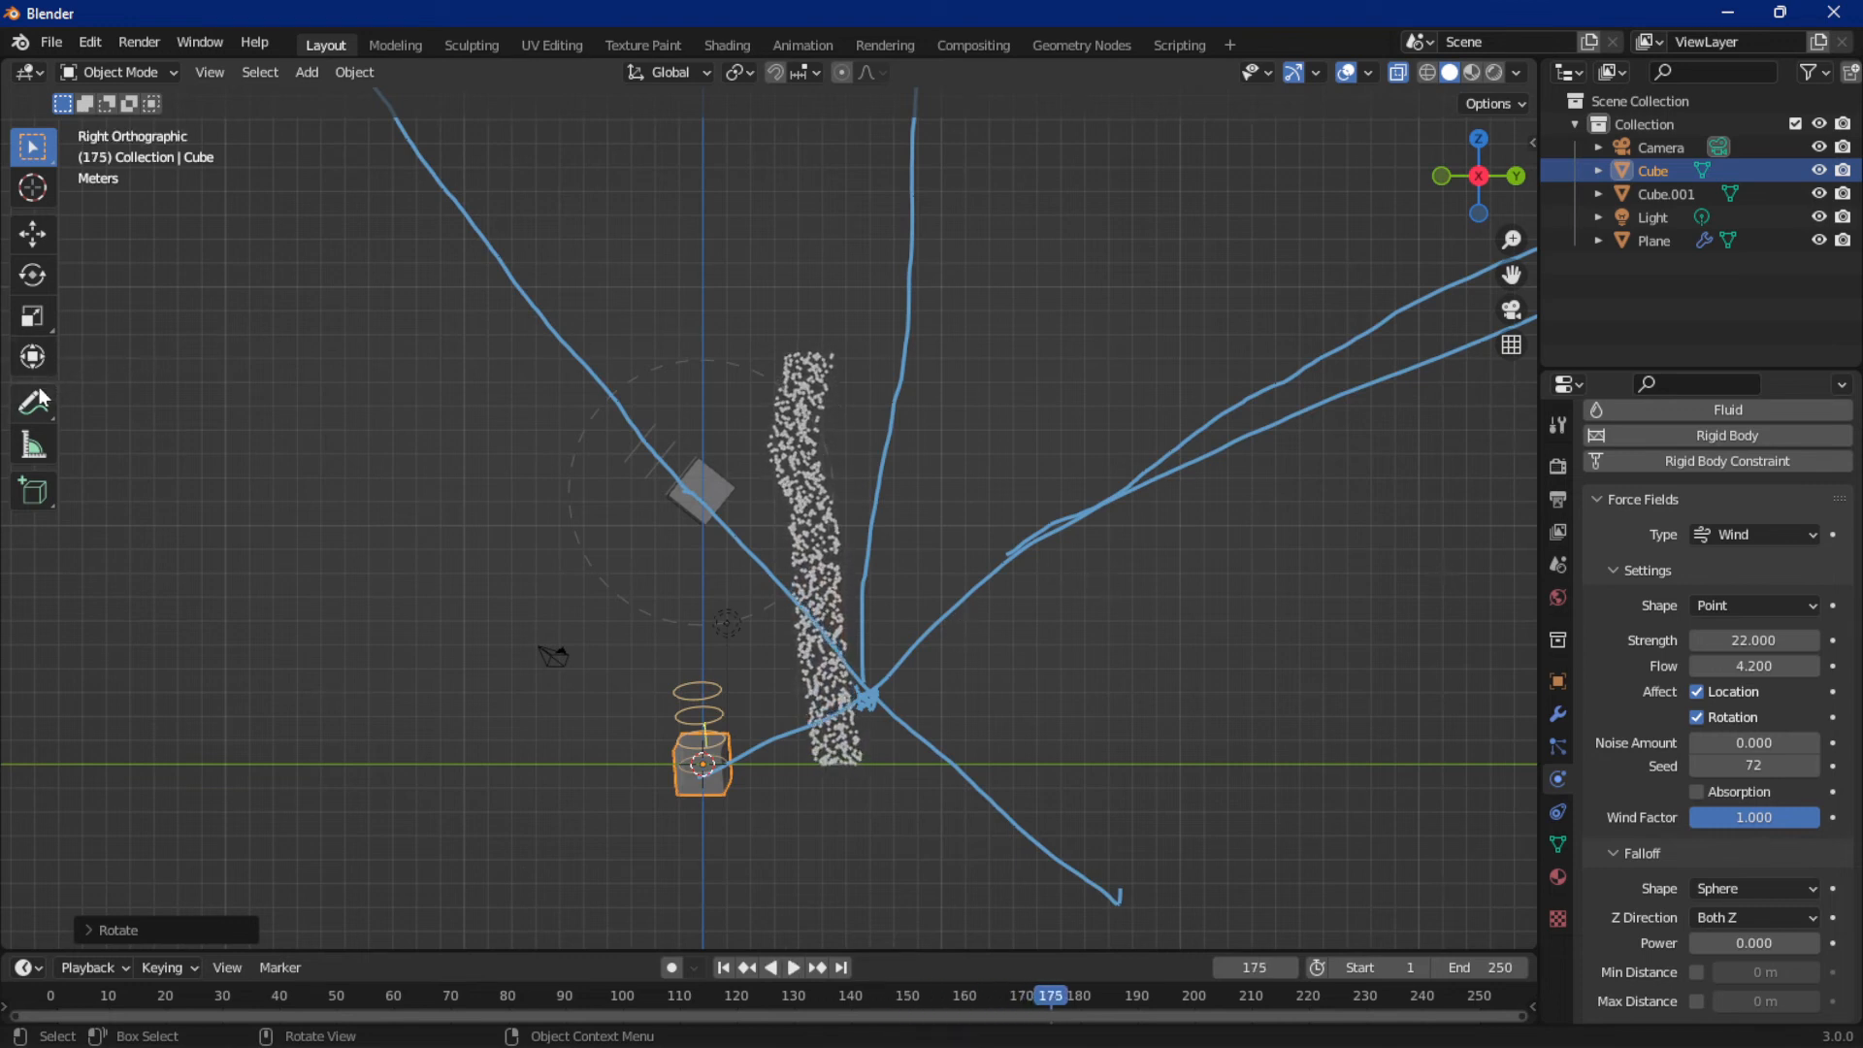
left_click_drag(40, 395, 137, 559)
mouse_move(611, 408)
left_mouse_down()
mouse_move(530, 251)
mouse_move(417, 156)
mouse_move(740, 187)
mouse_move(894, 395)
mouse_move(782, 514)
mouse_move(762, 867)
mouse_move(727, 611)
mouse_move(1014, 780)
mouse_move(1061, 836)
mouse_move(1276, 105)
left_mouse_up()
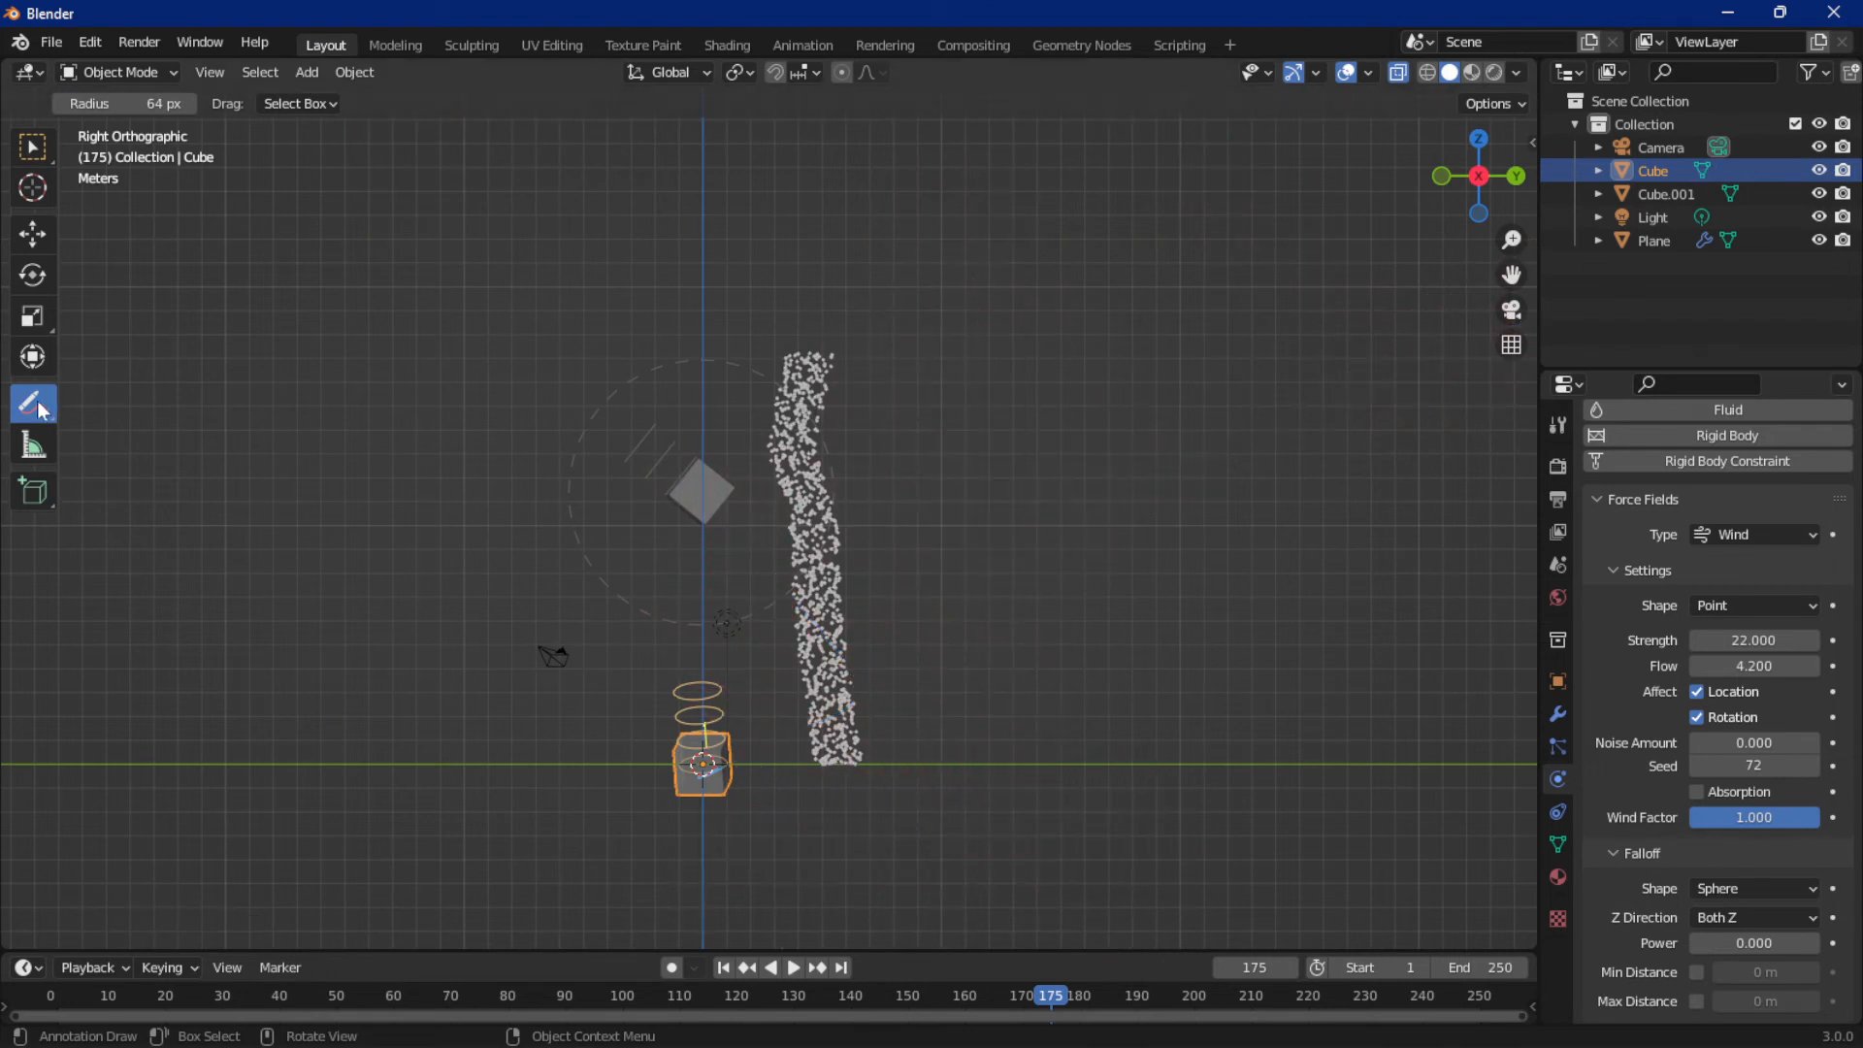
left_click(41, 411)
left_click(107, 404)
key("space")
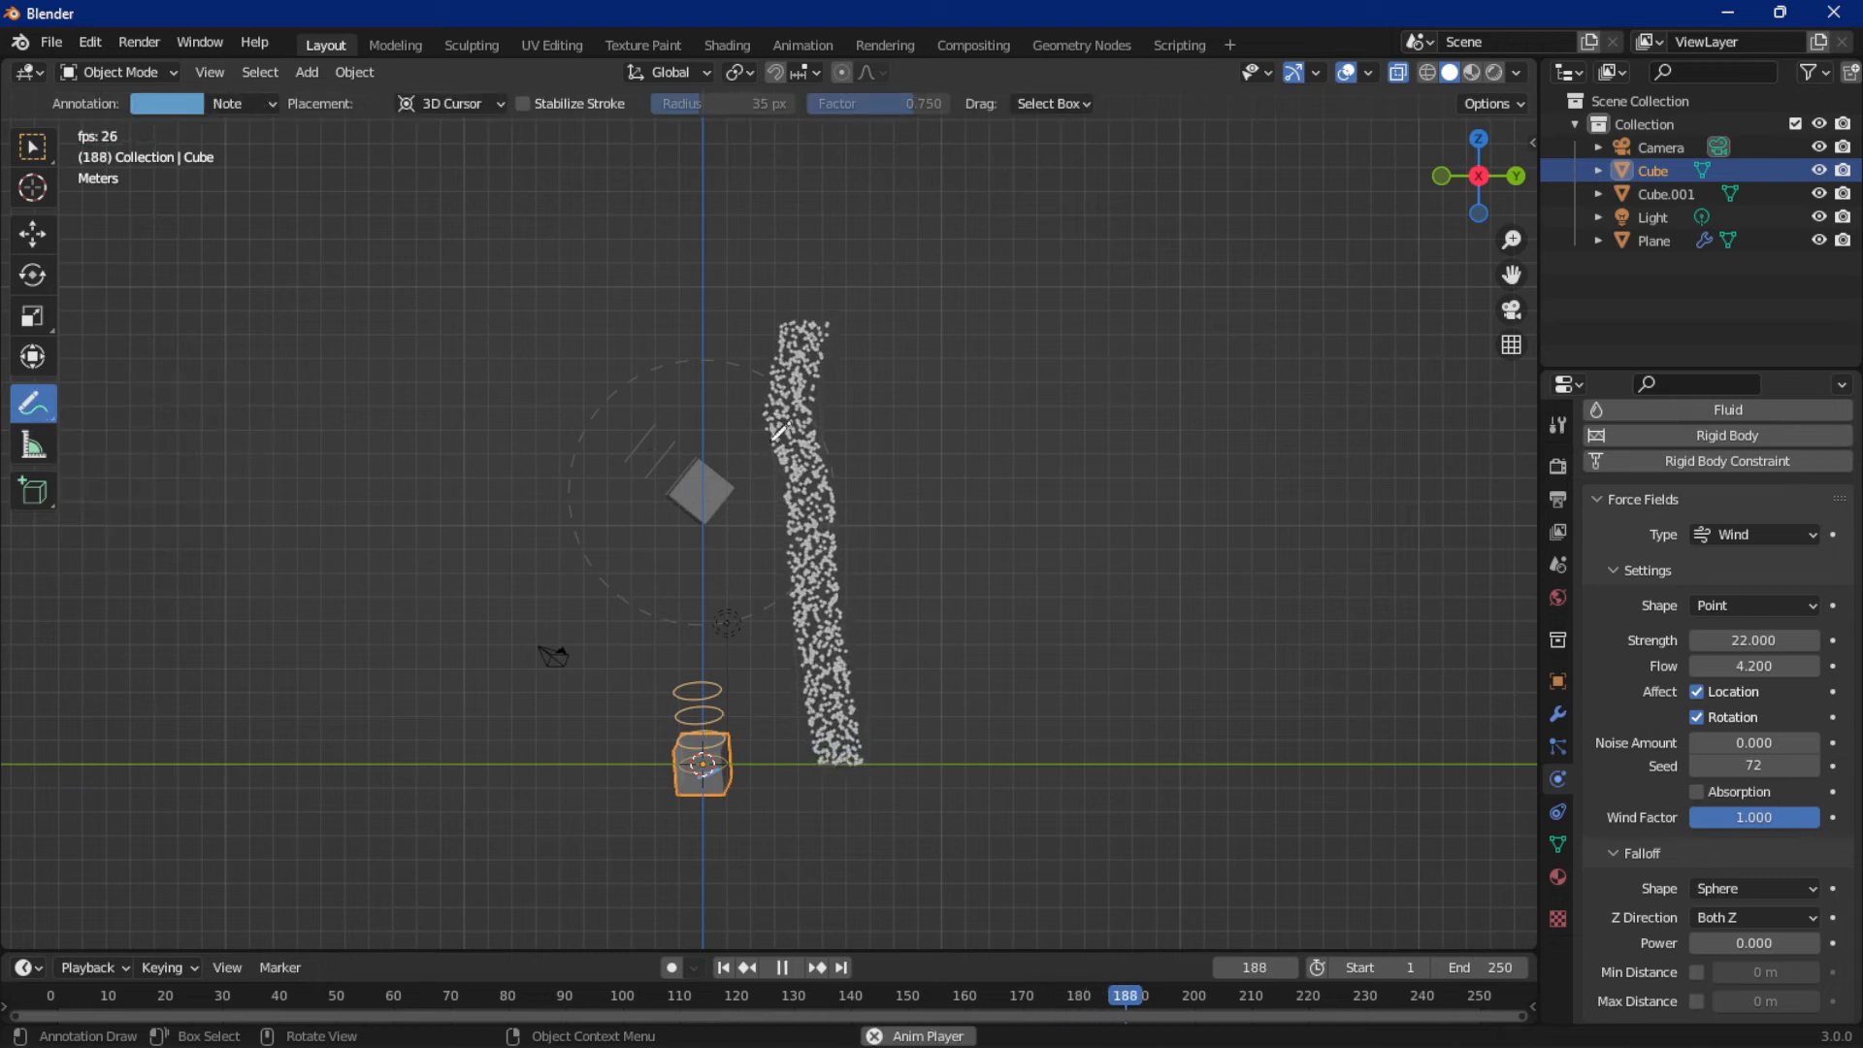
key("space")
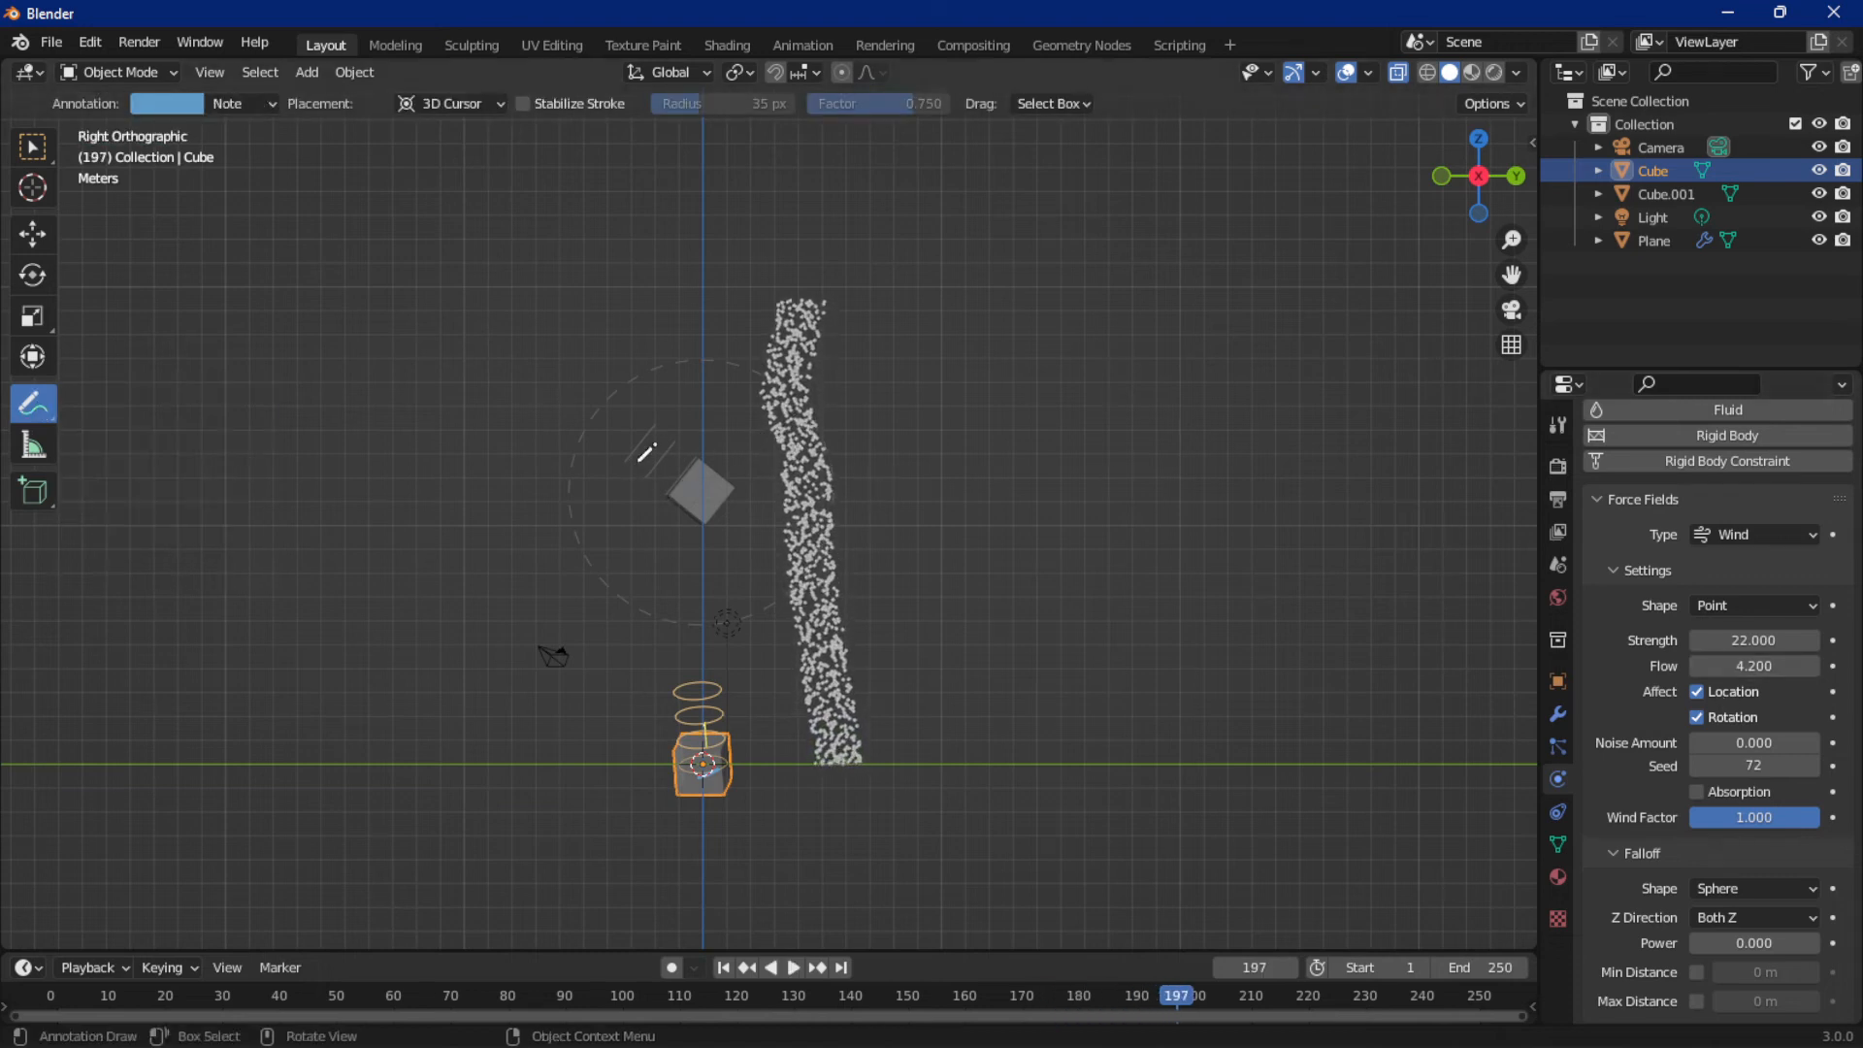
left_click(32, 146)
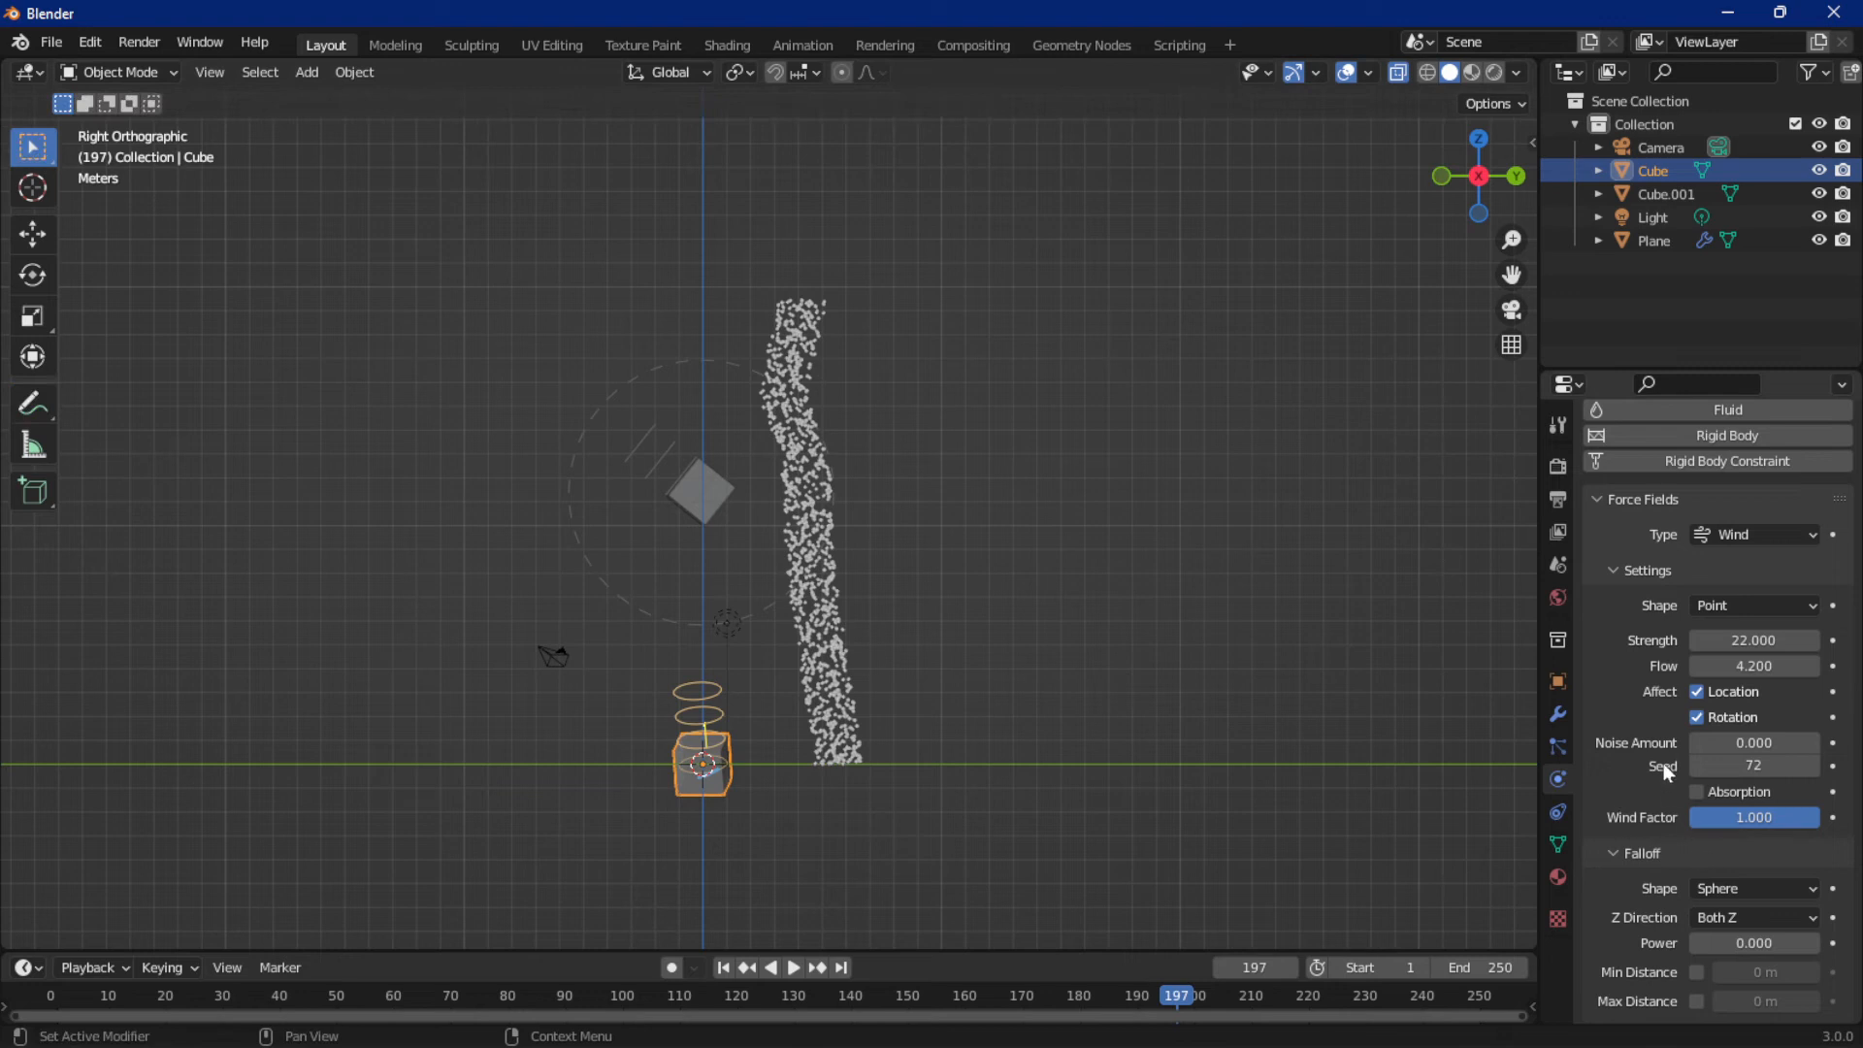
Set the upper cube's wind strength to 100.3 and play the simulation on to frame 216
left_click(712, 502)
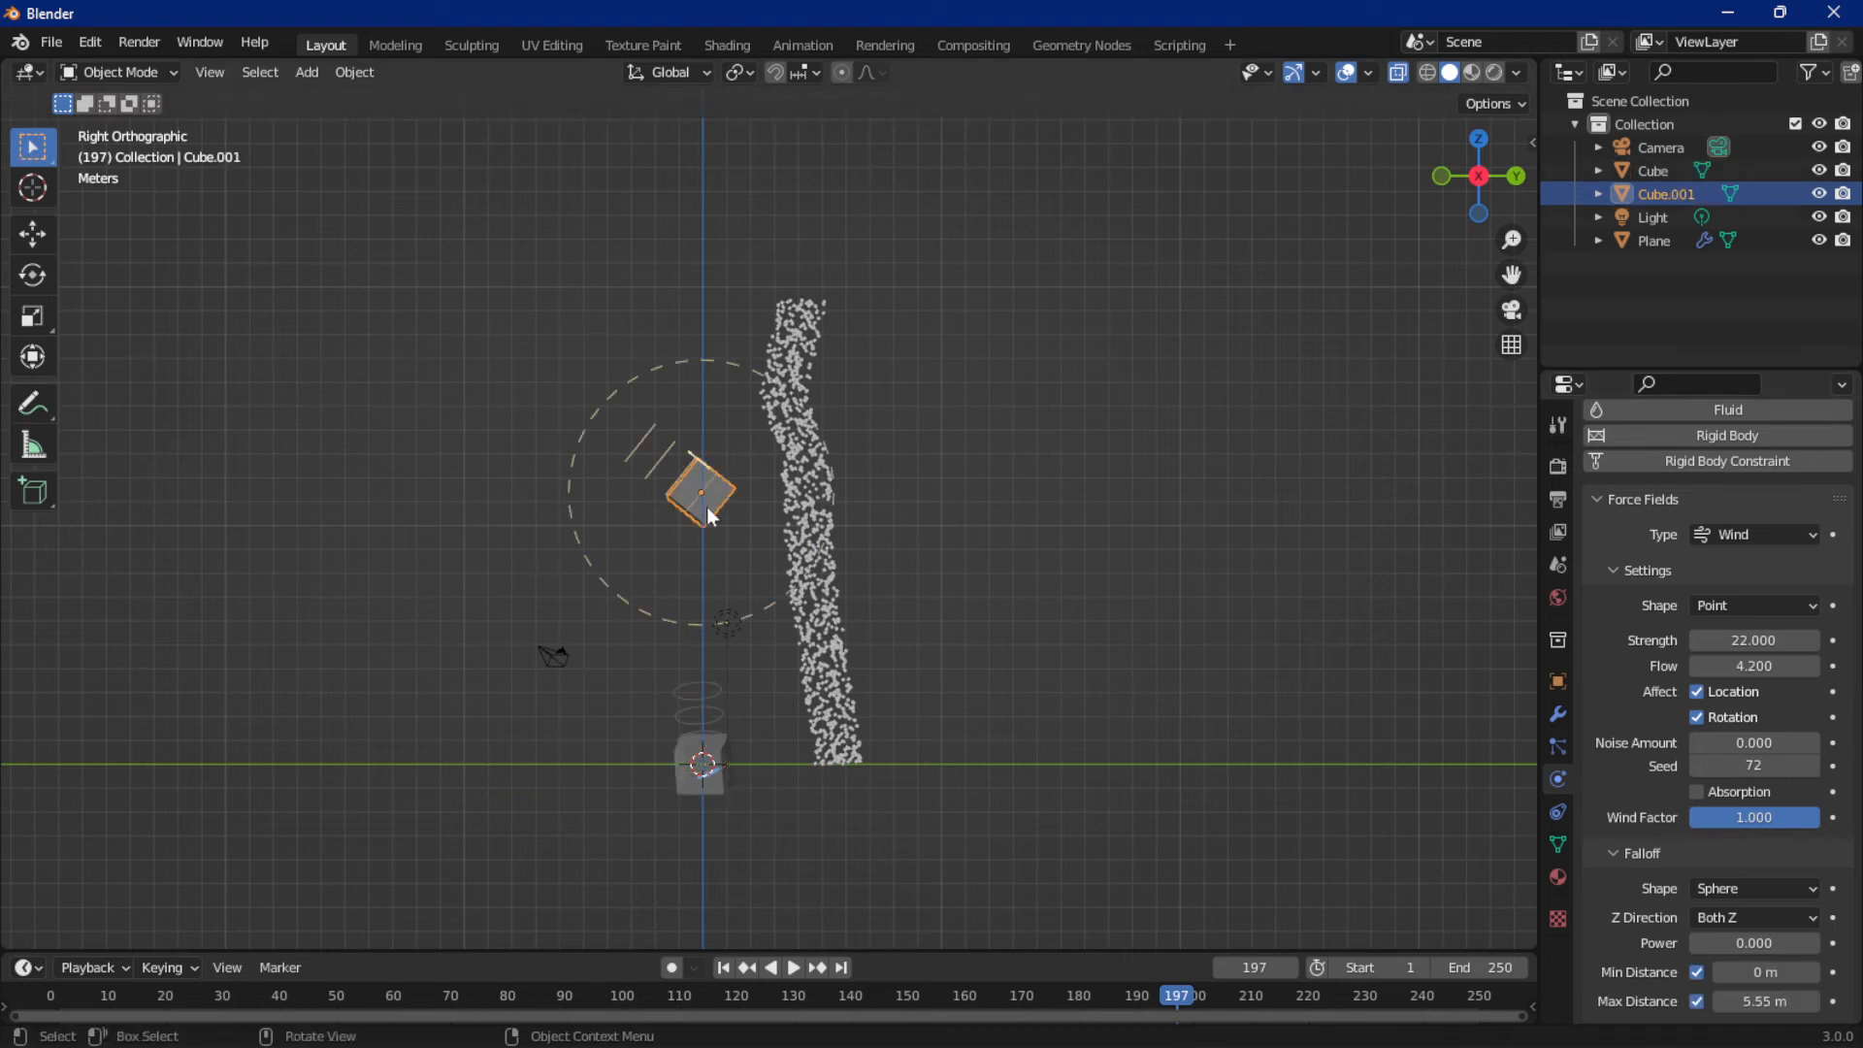
left_click_drag(1753, 640, 1843, 640)
key("space")
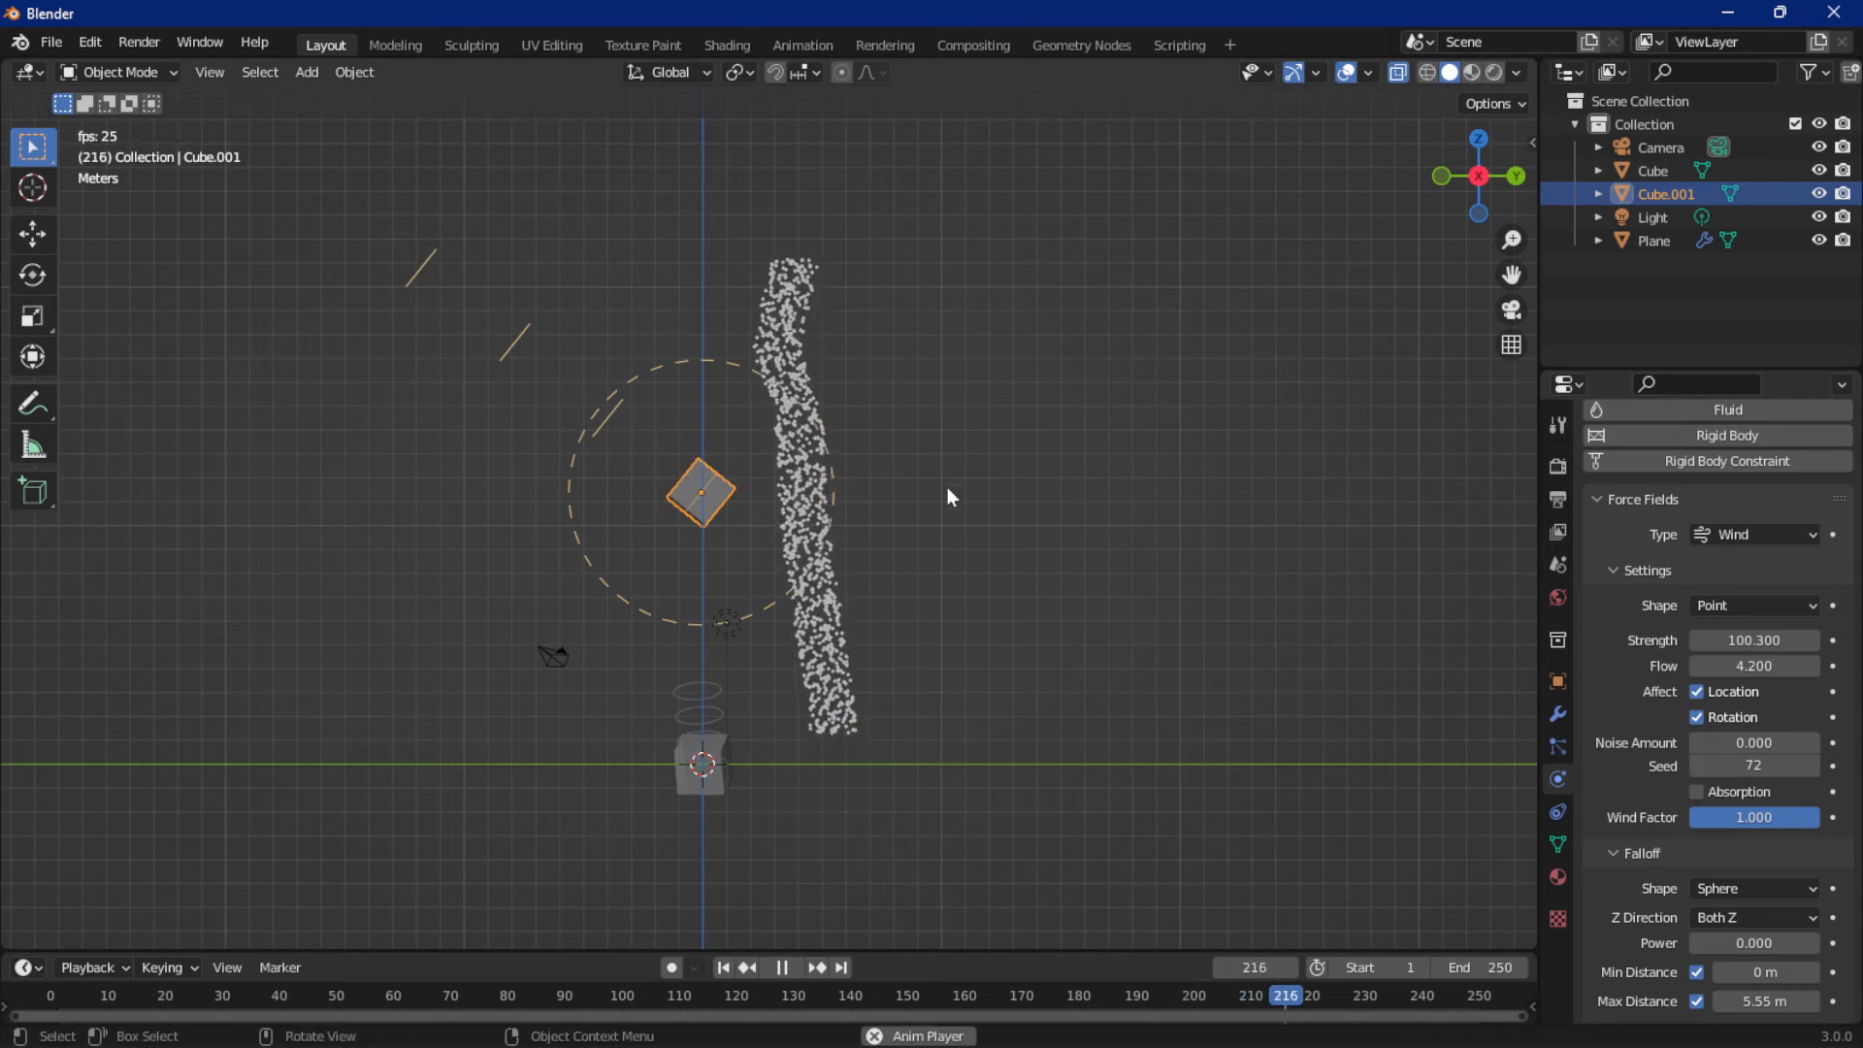
Rotate the lower cube by about -13° in the front orthographic view to steer its wind closer to vertical
middle_click_drag(1079, 561, 1079, 556)
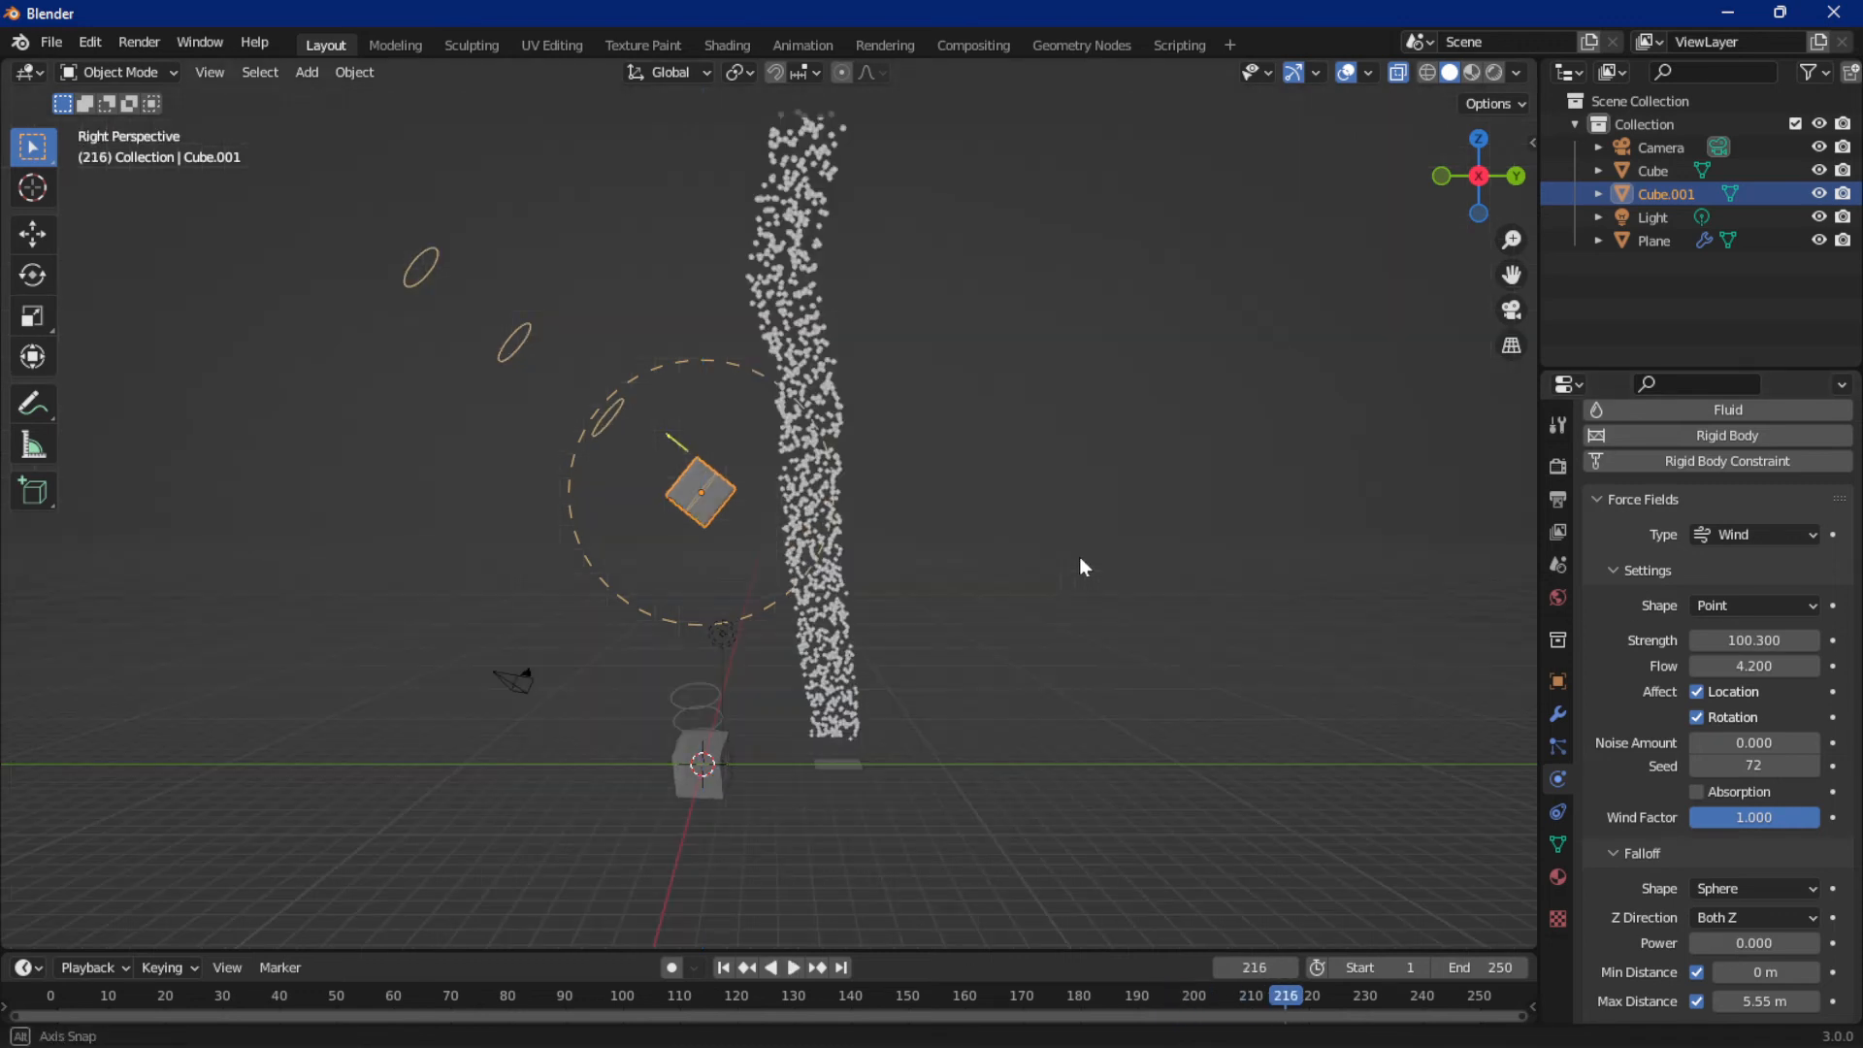
left_click(1515, 178)
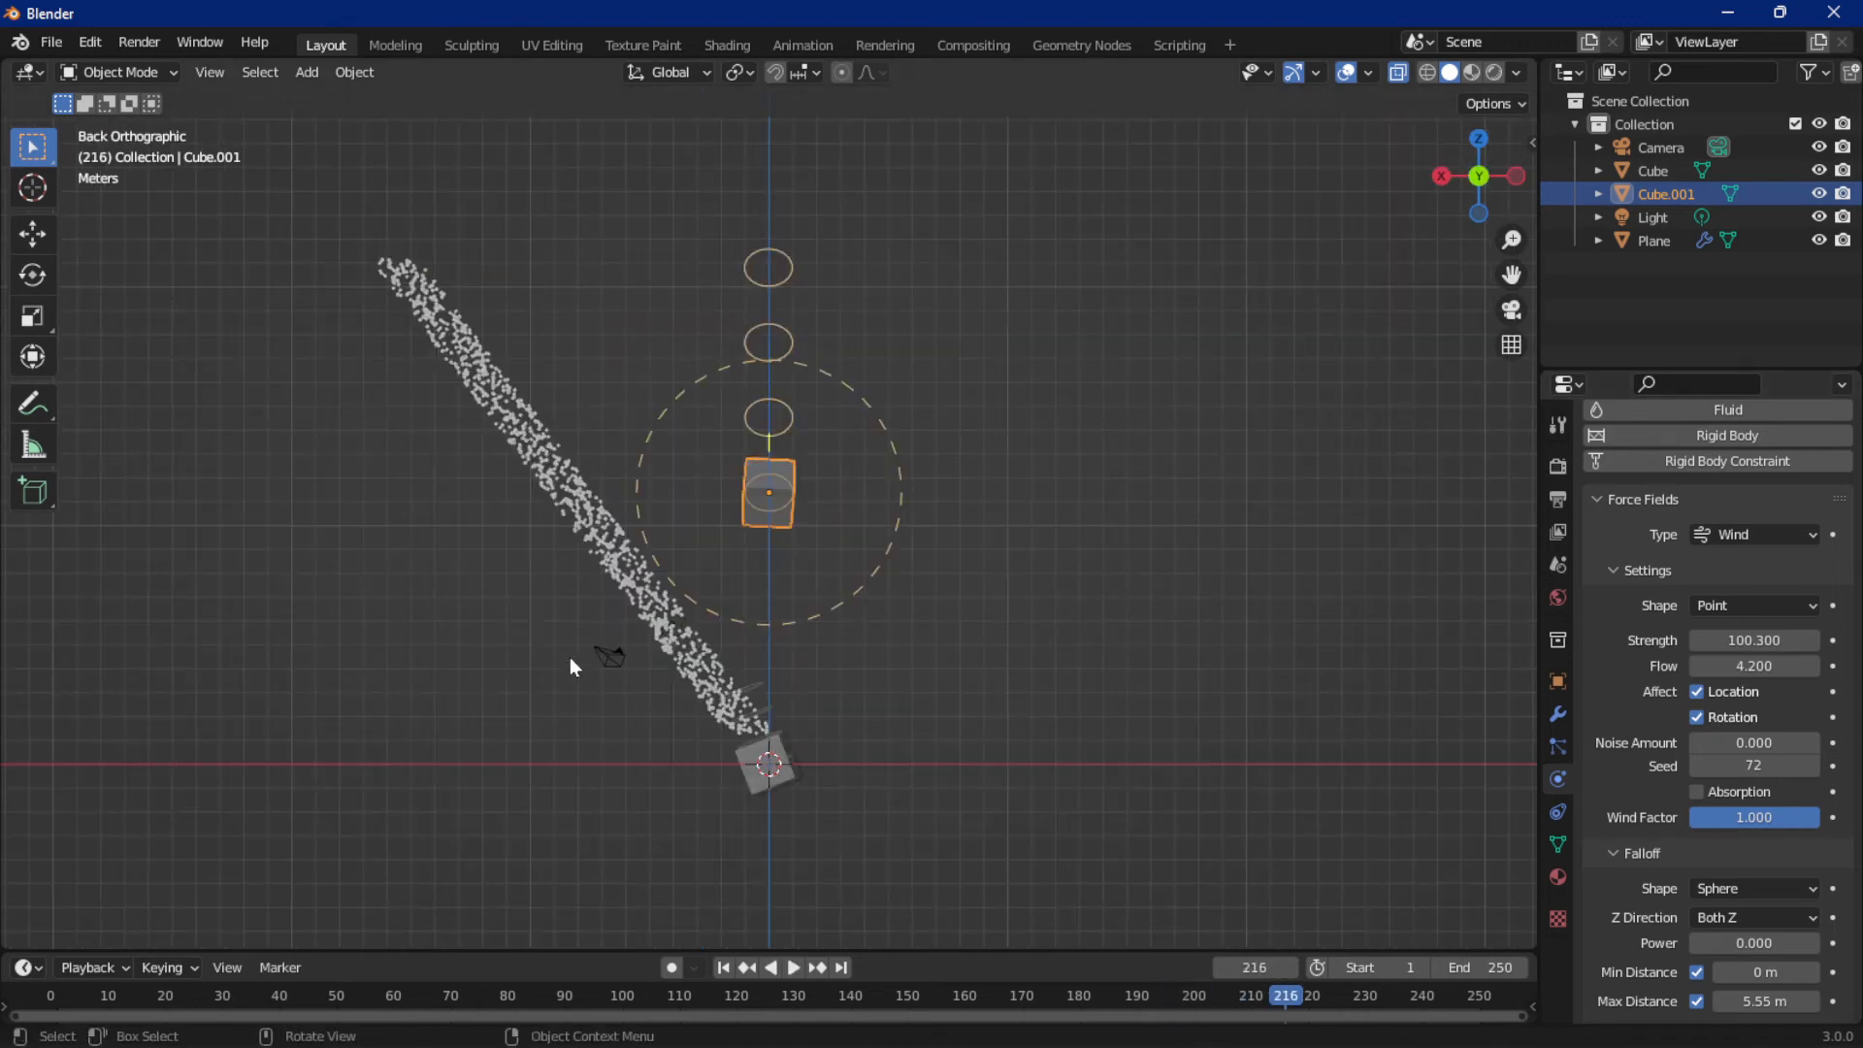
mouse_move(571, 666)
middle_mouse_down()
mouse_move(677, 719)
mouse_move(572, 660)
middle_mouse_up()
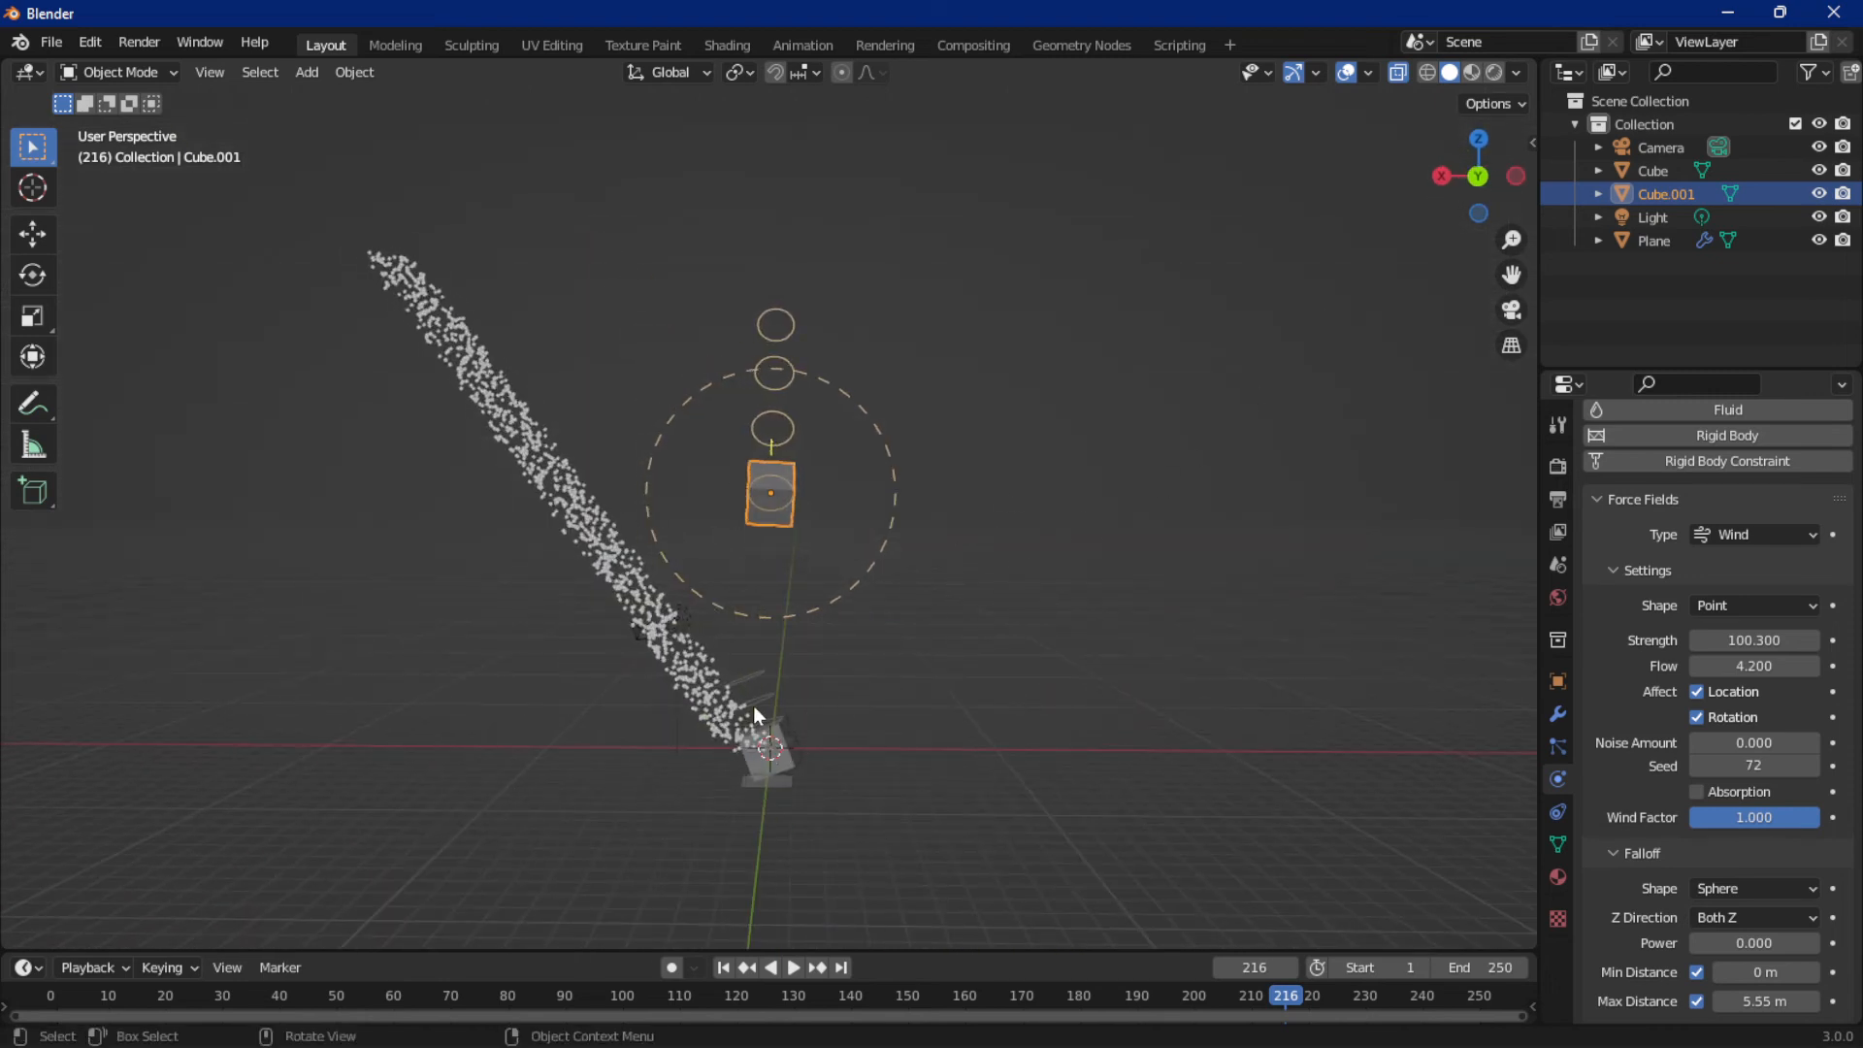
left_click(784, 681)
left_click(1477, 176)
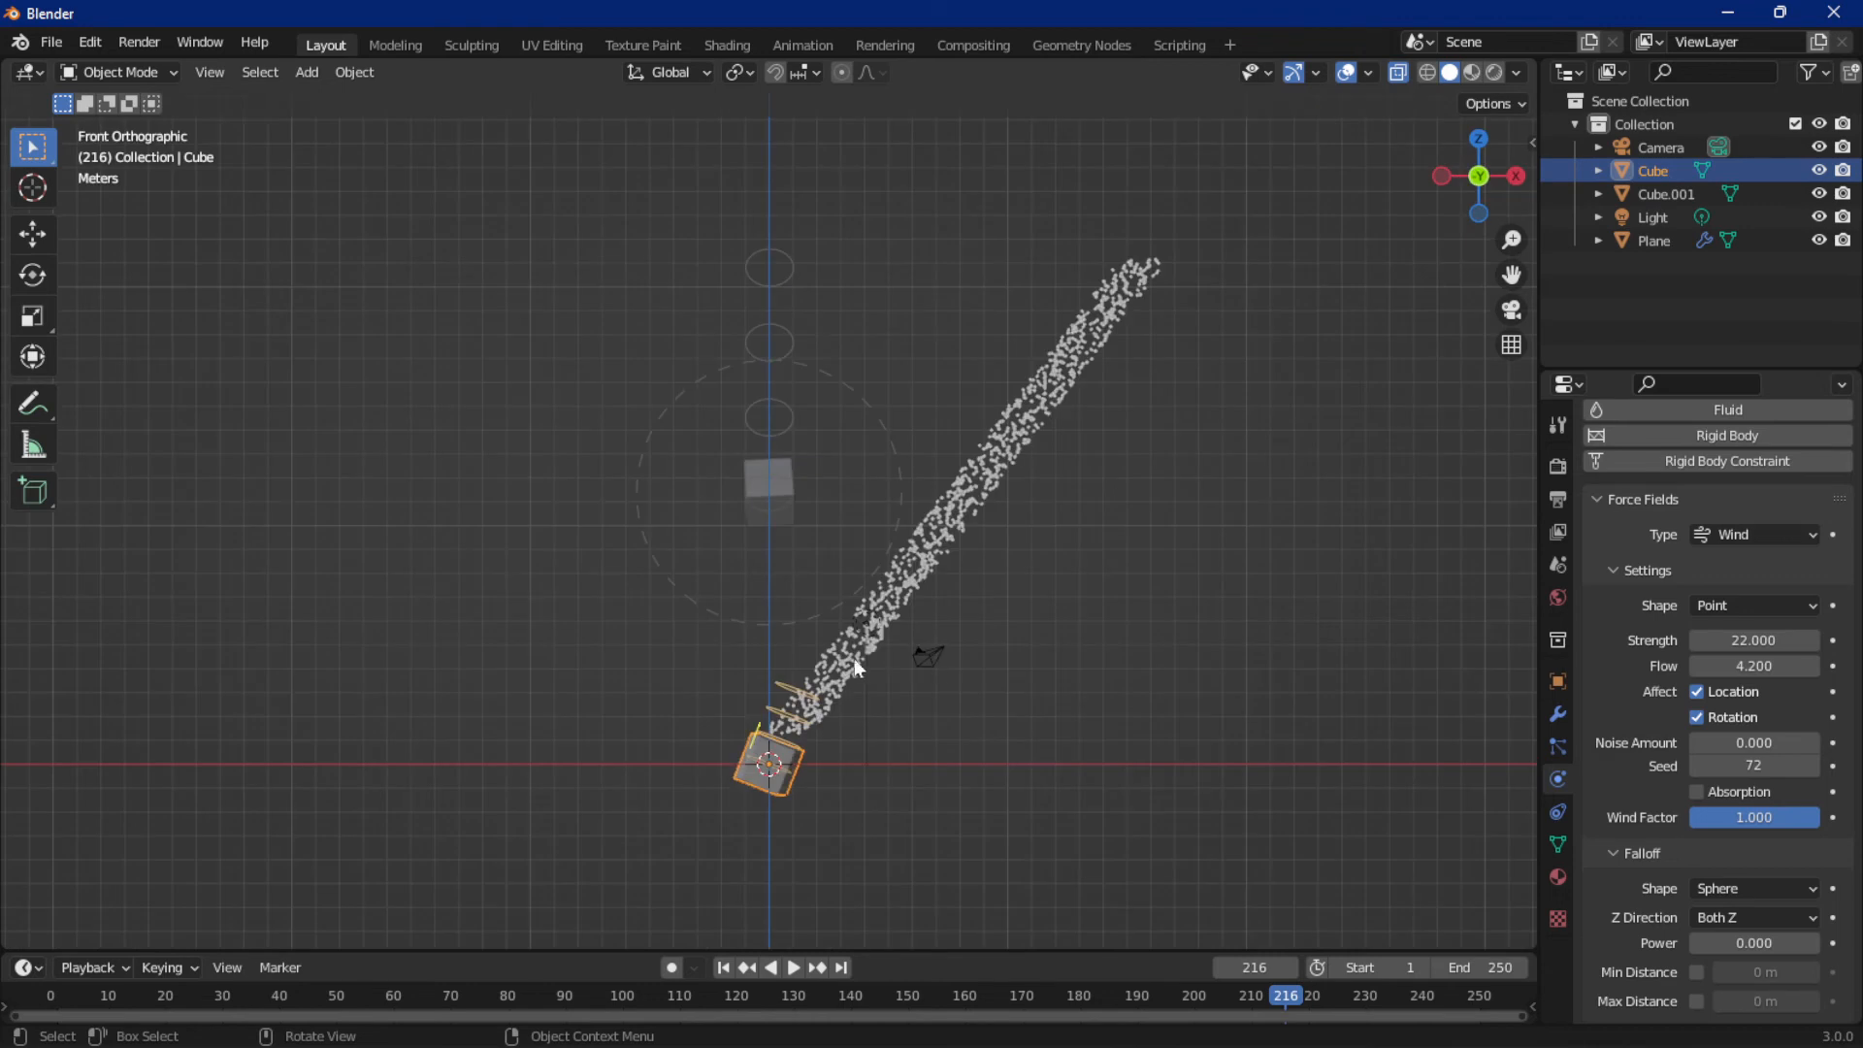
left_click(1515, 176)
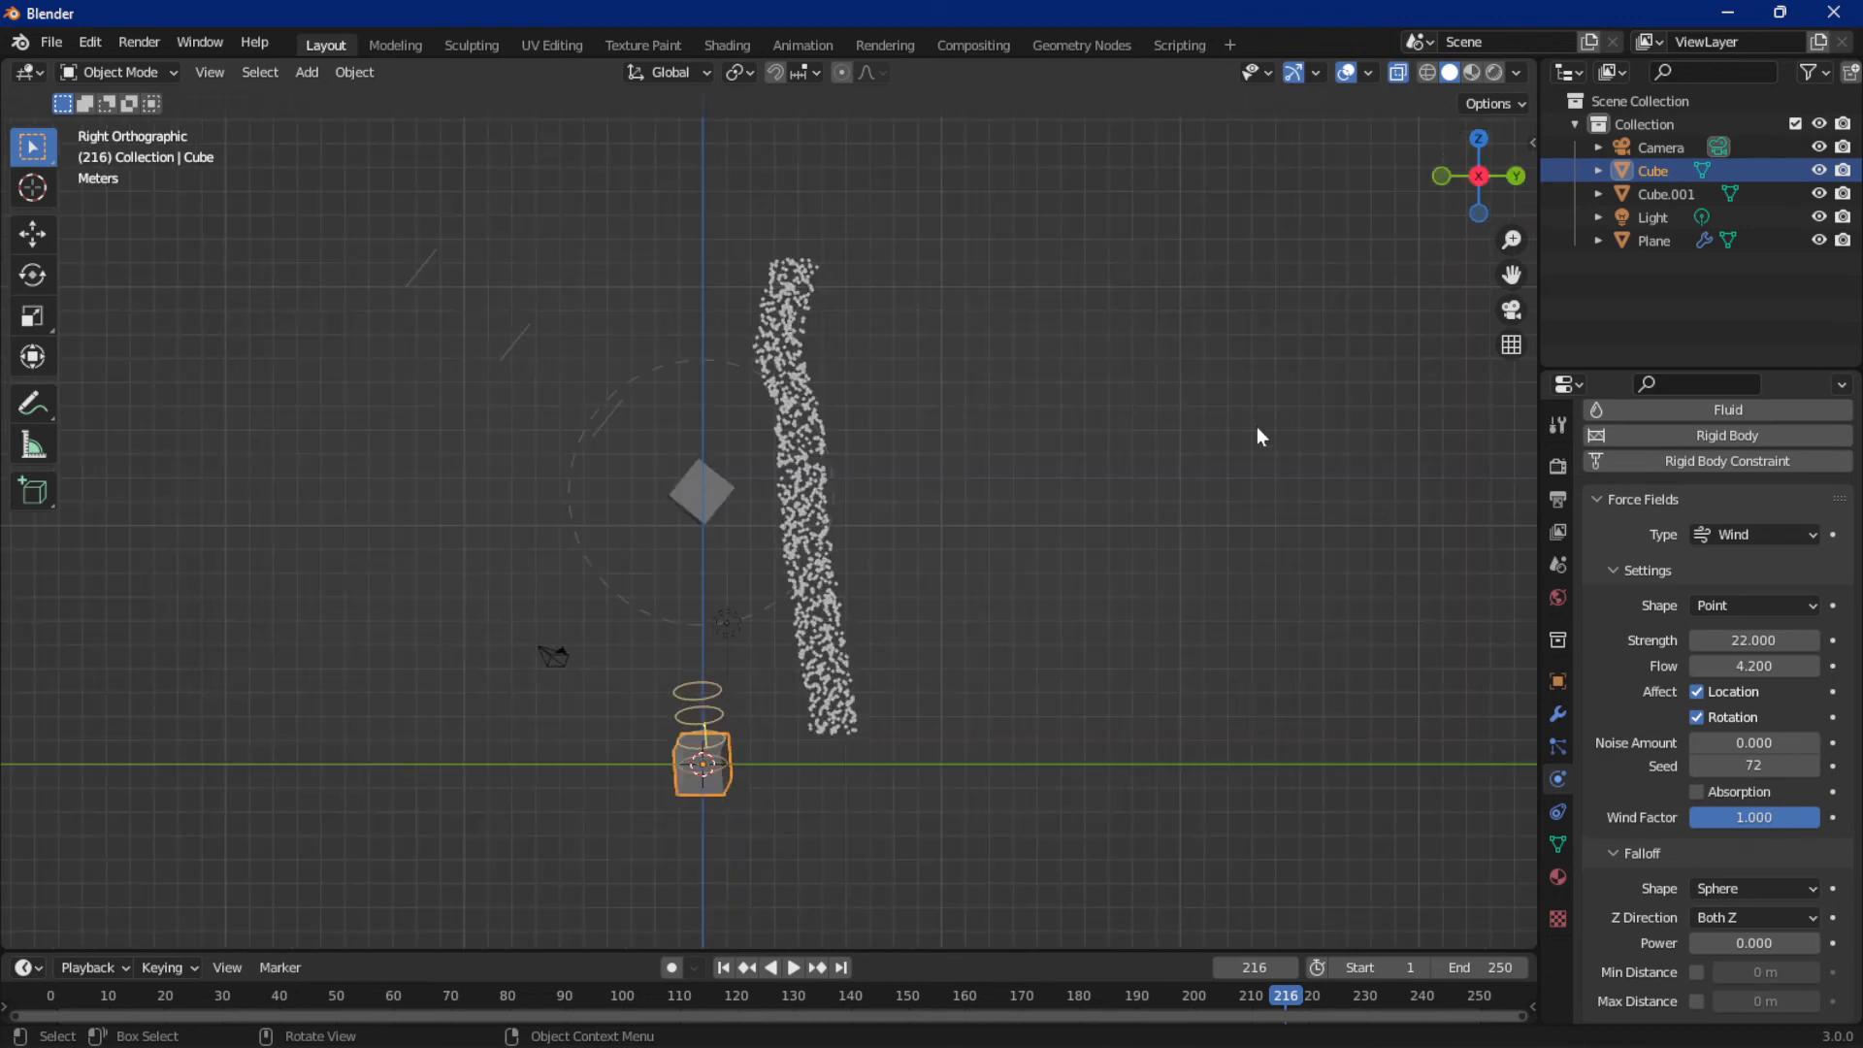
left_click(1442, 178)
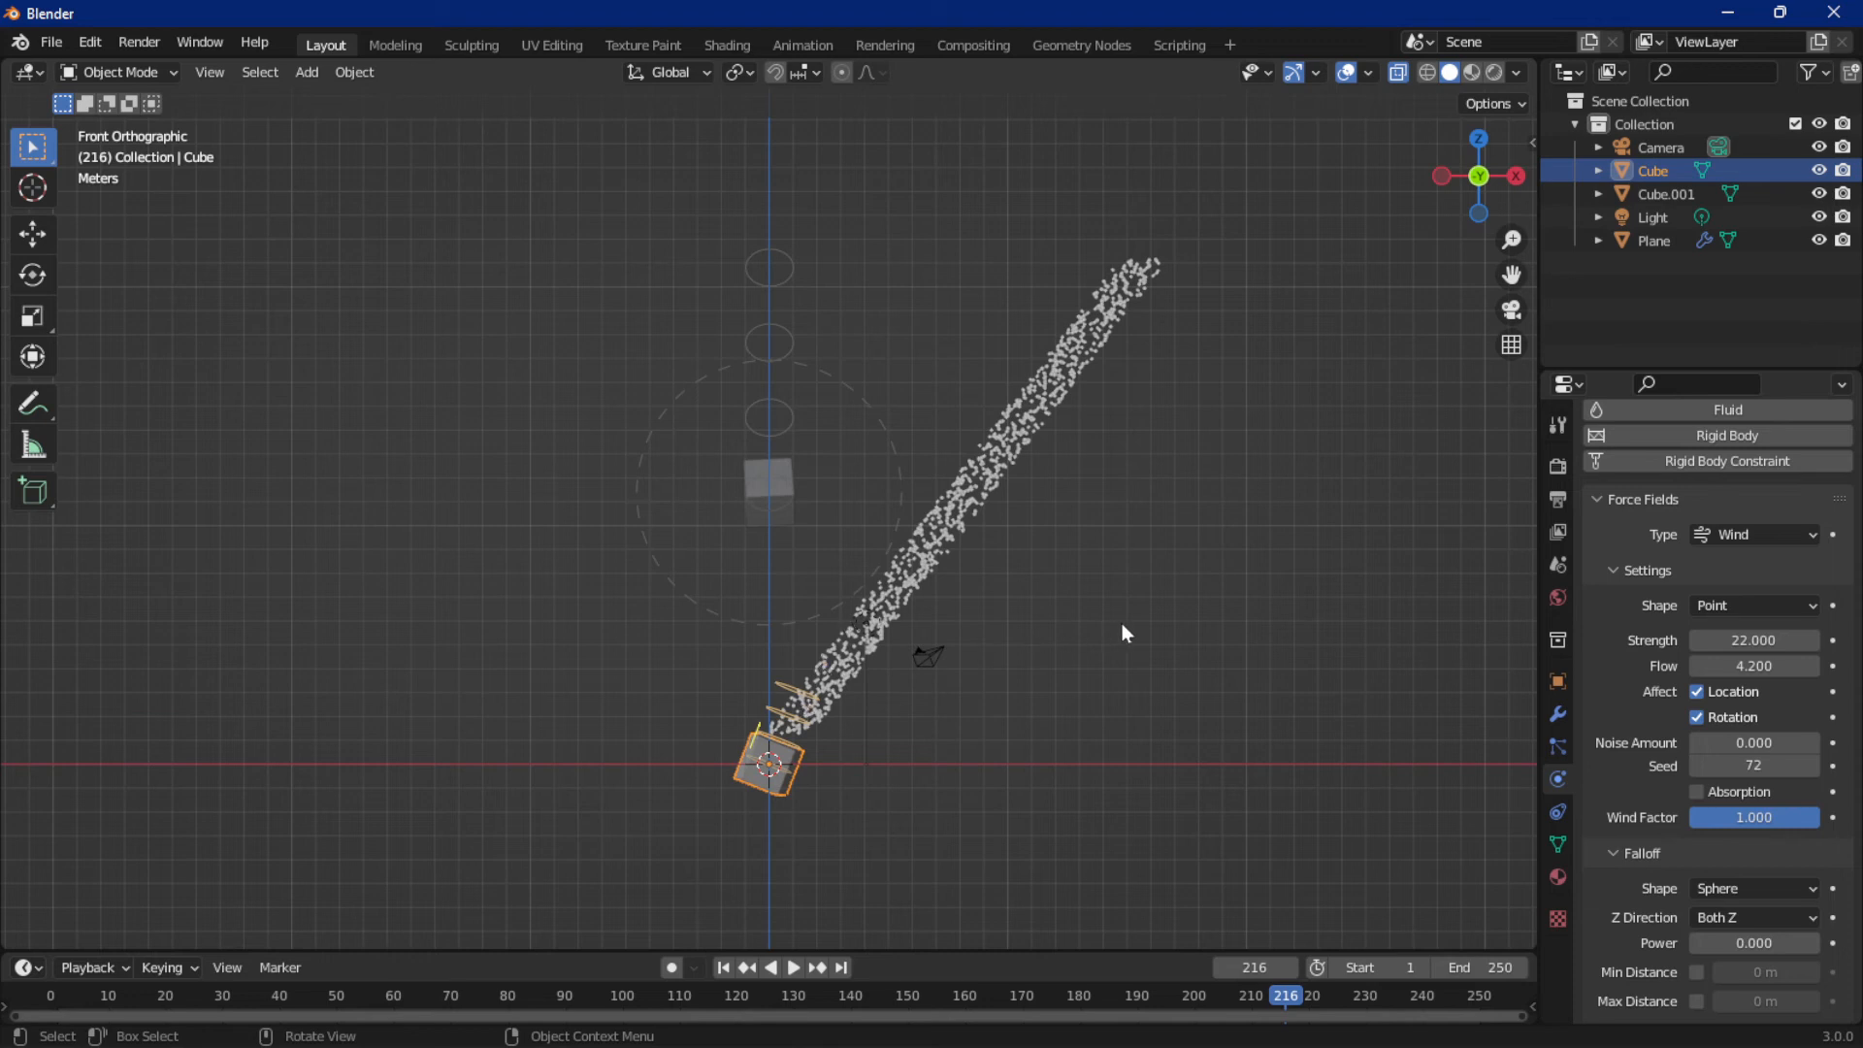
key("r")
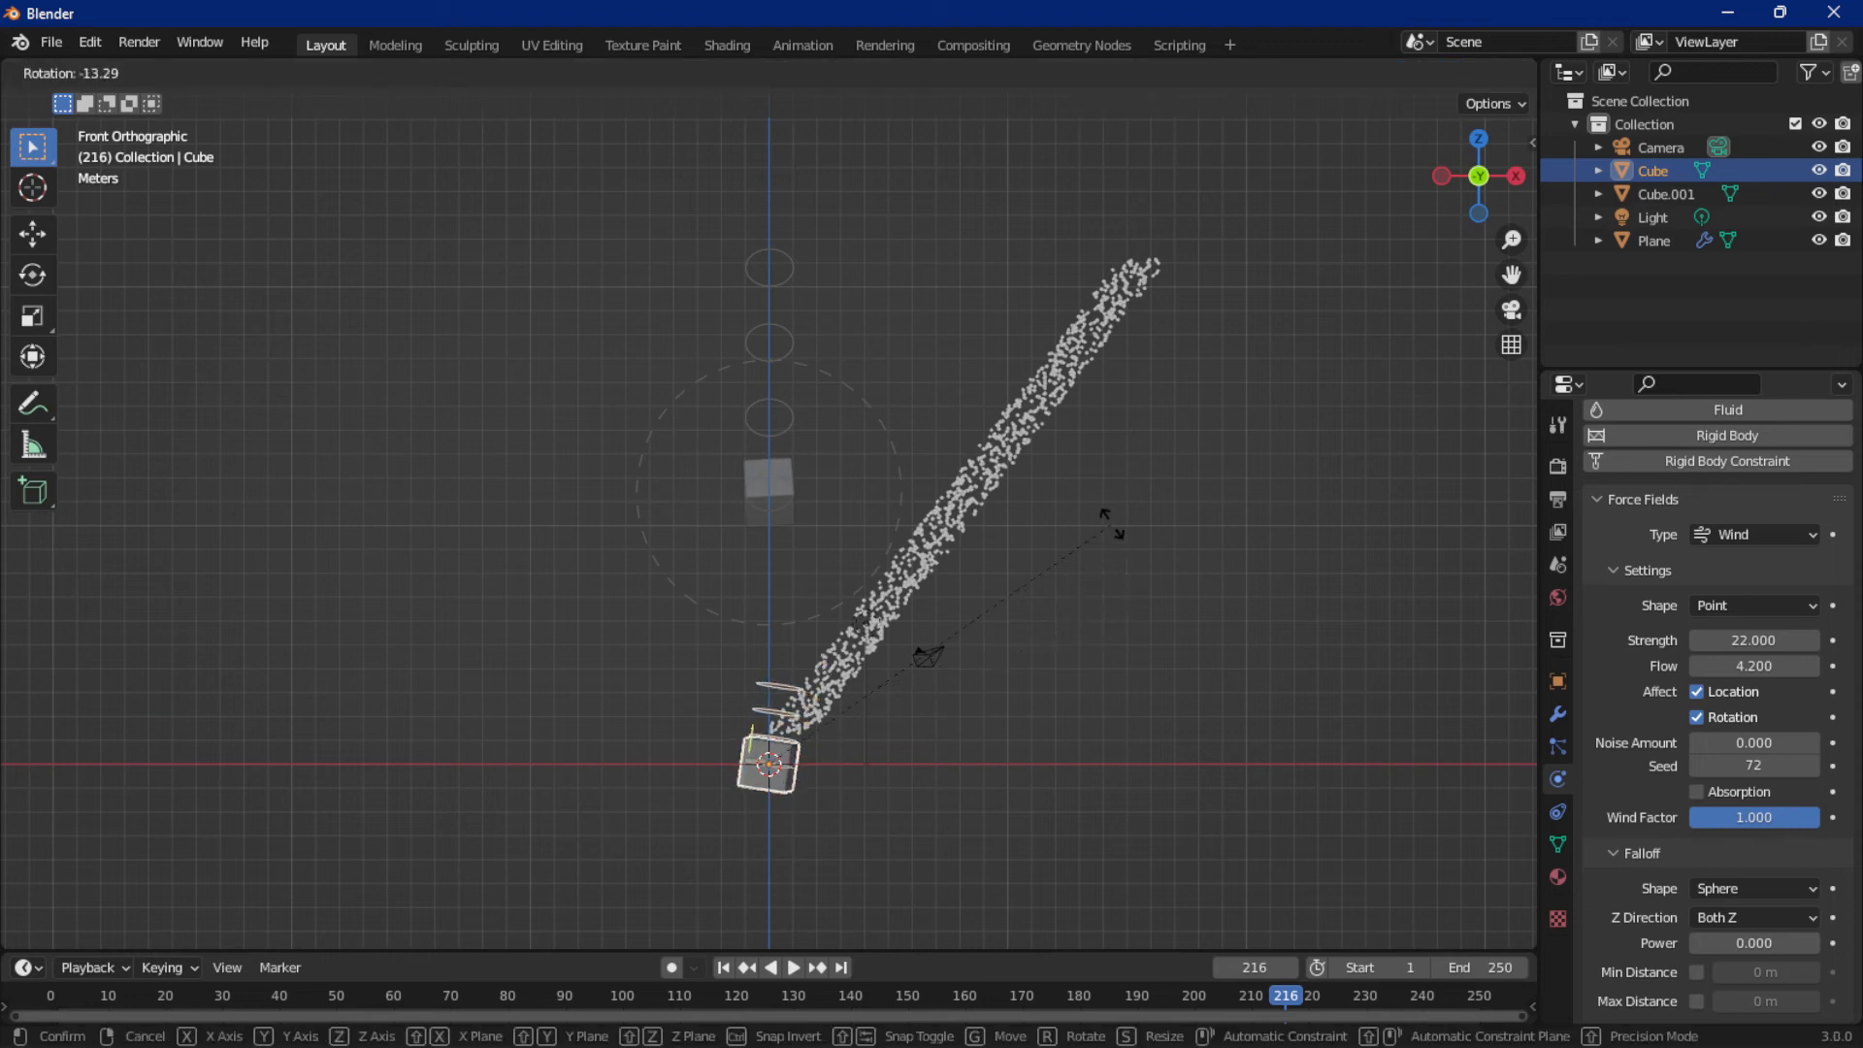
left_click(1113, 528)
Replay the simulation from the first frame and examine the particle stream in perspective and from the right, pausing at frame 69
key("shift+Left")
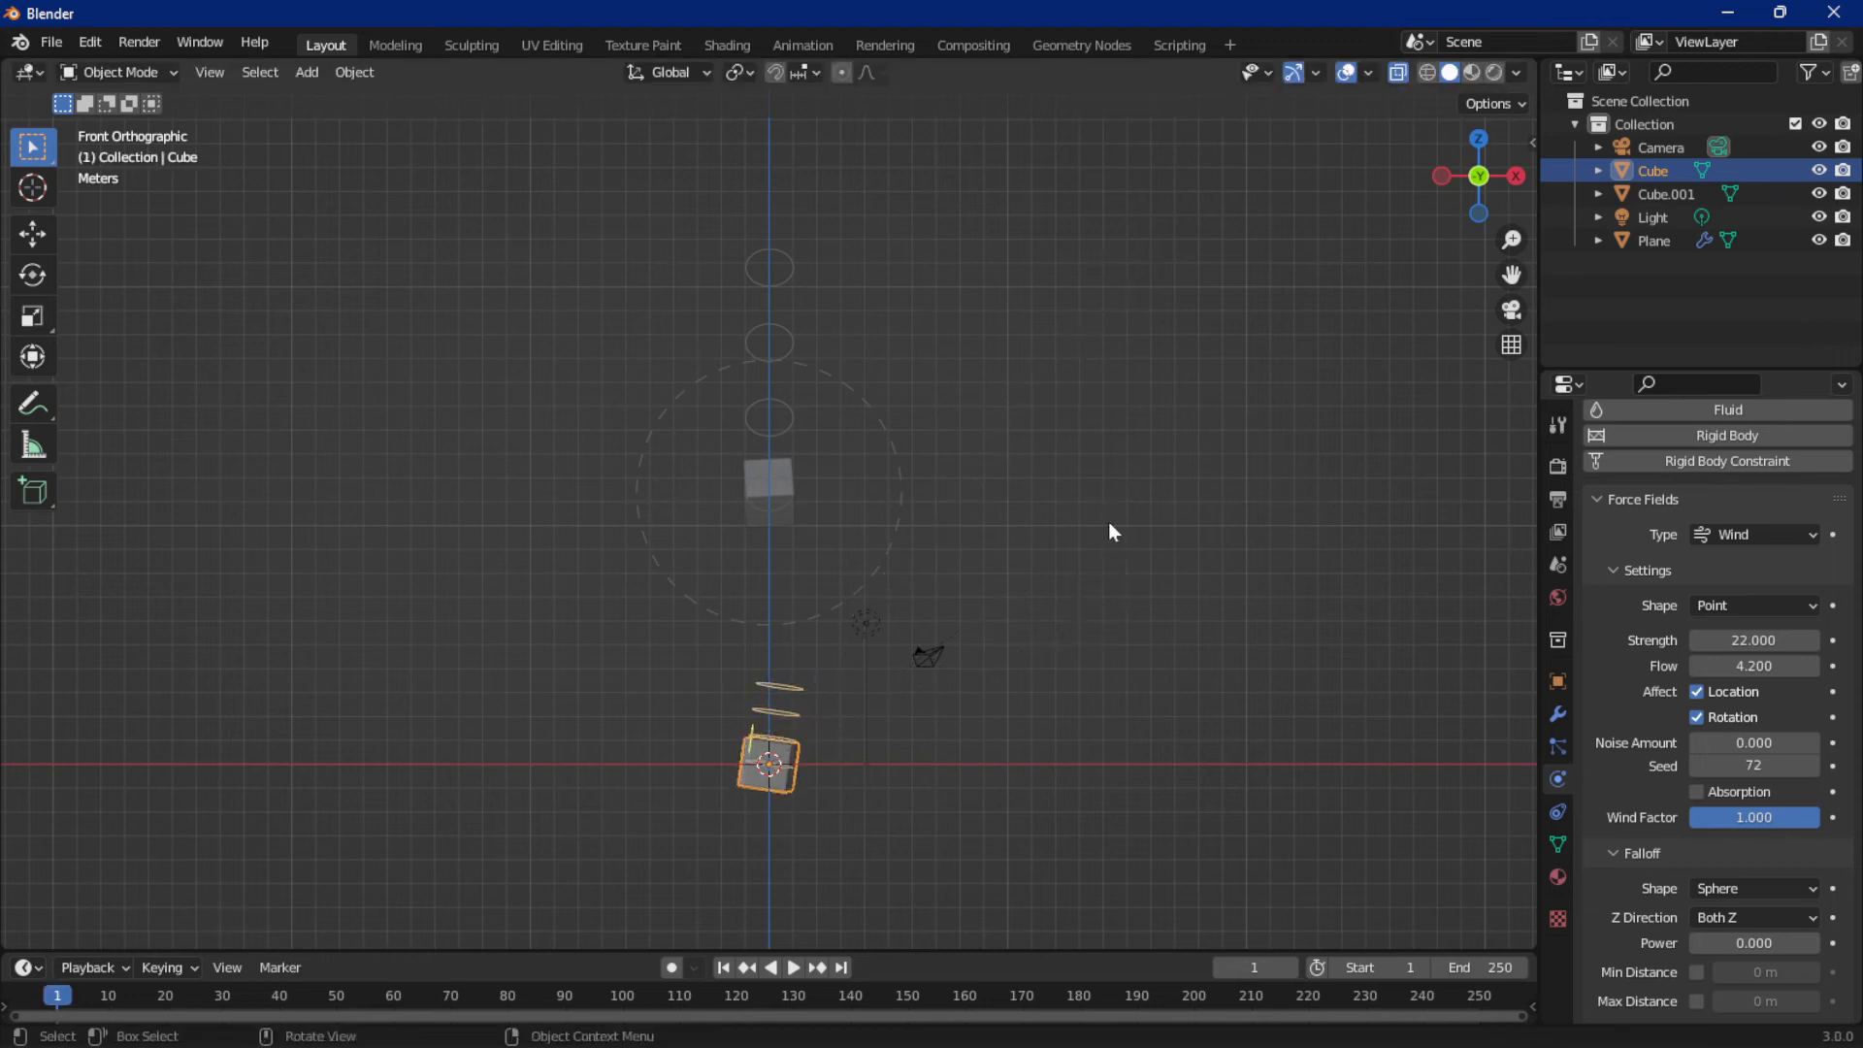
key("space")
key("KP_5")
middle_click_drag(1044, 520, 1009, 465)
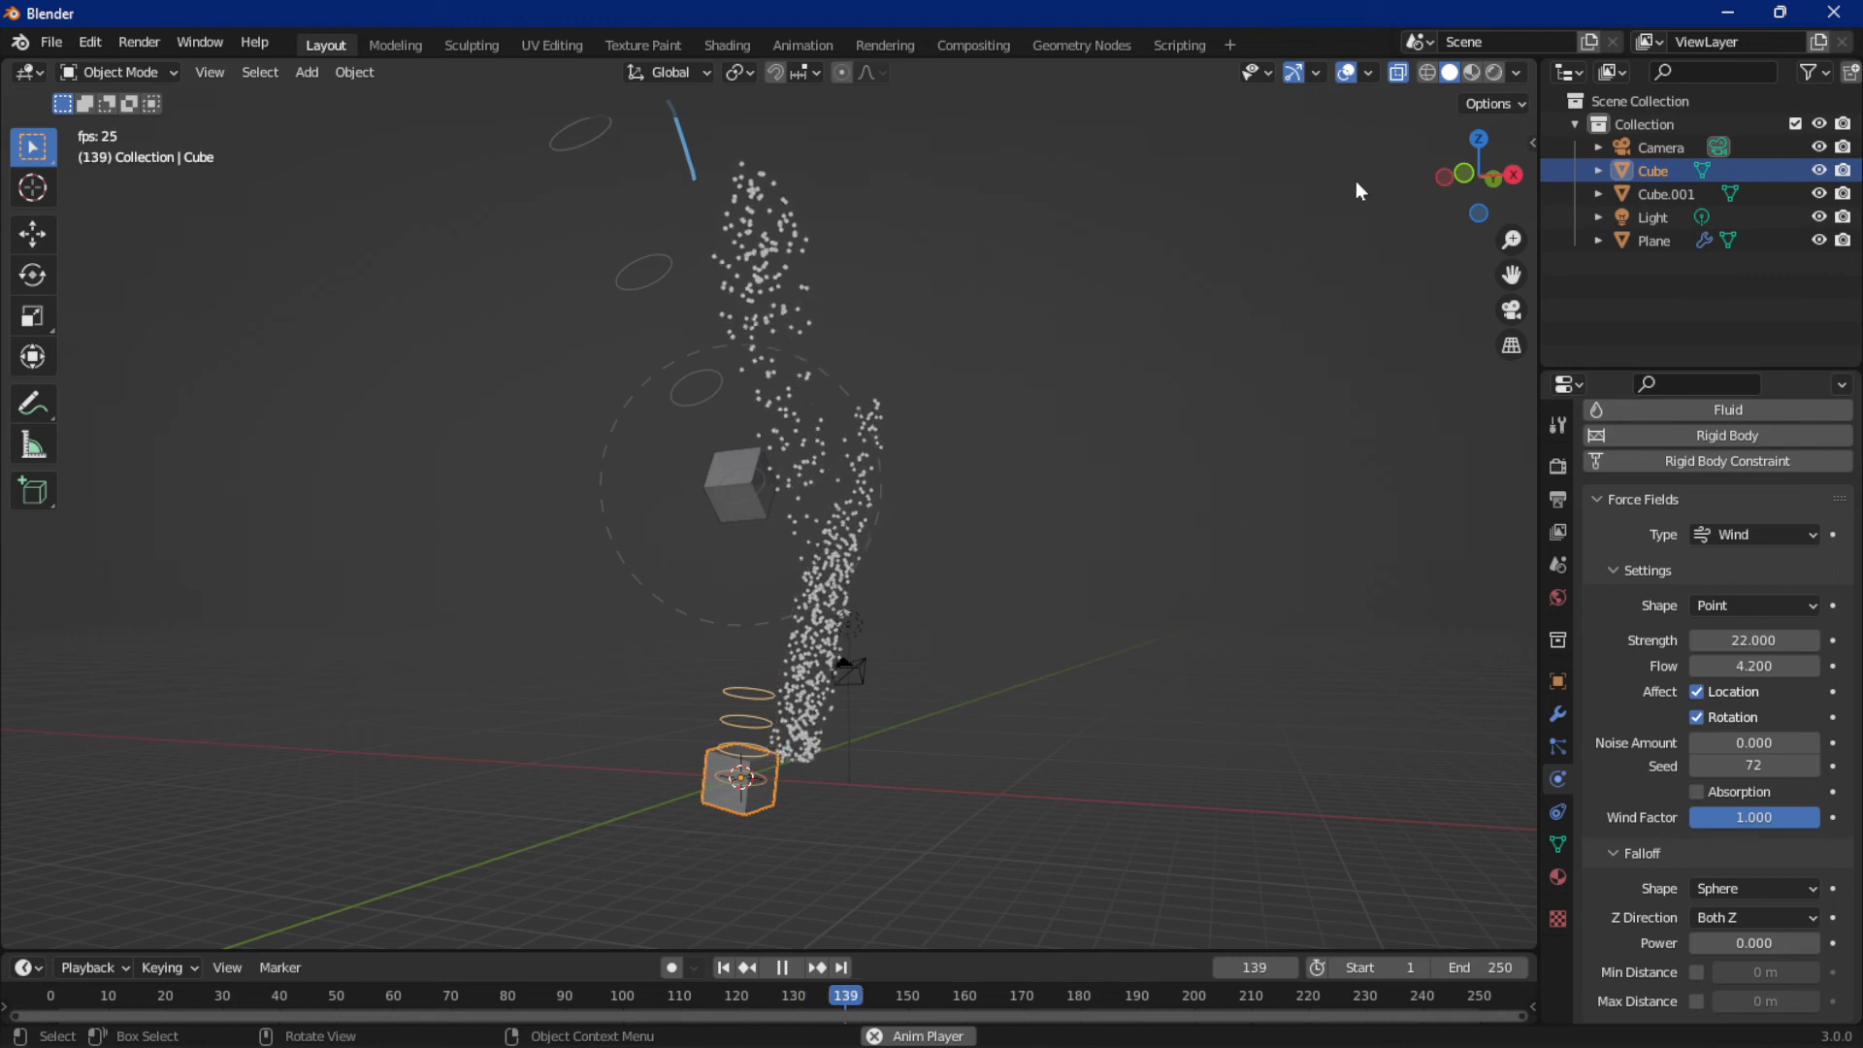
left_click_drag(1459, 178, 1305, 179)
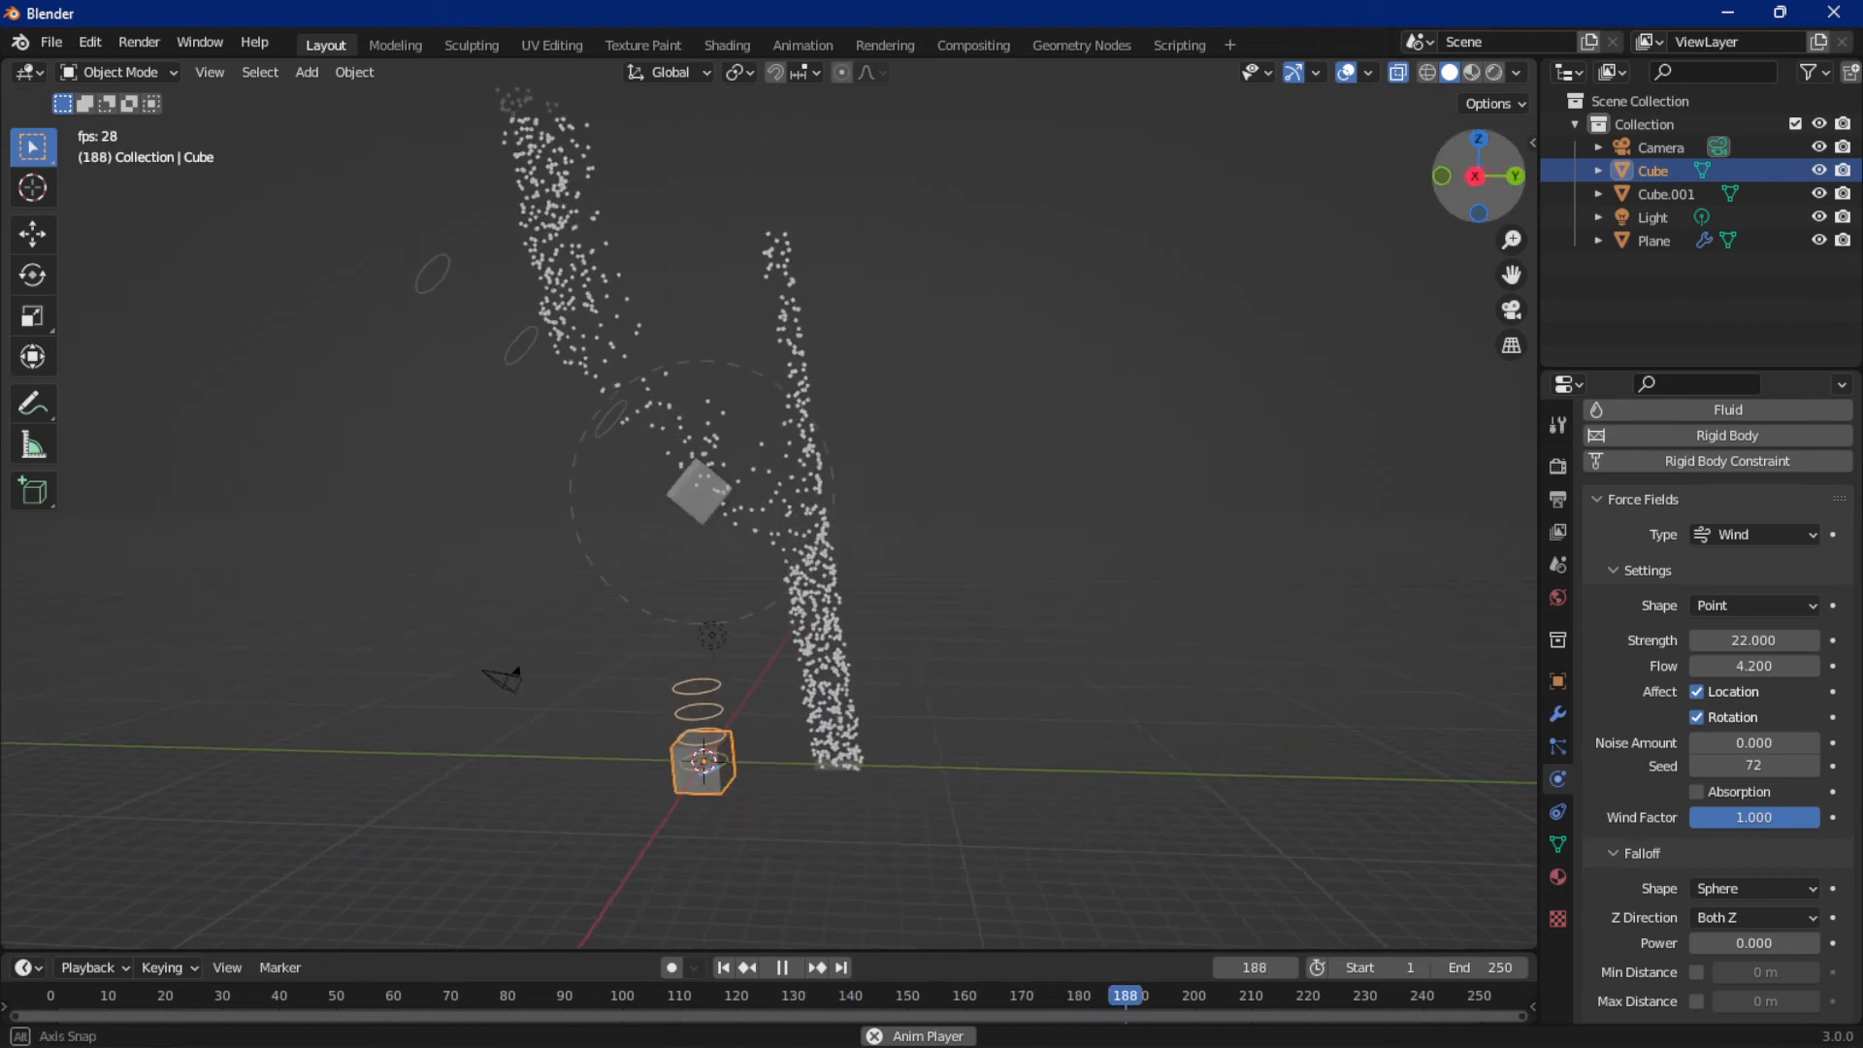
left_click(1473, 179)
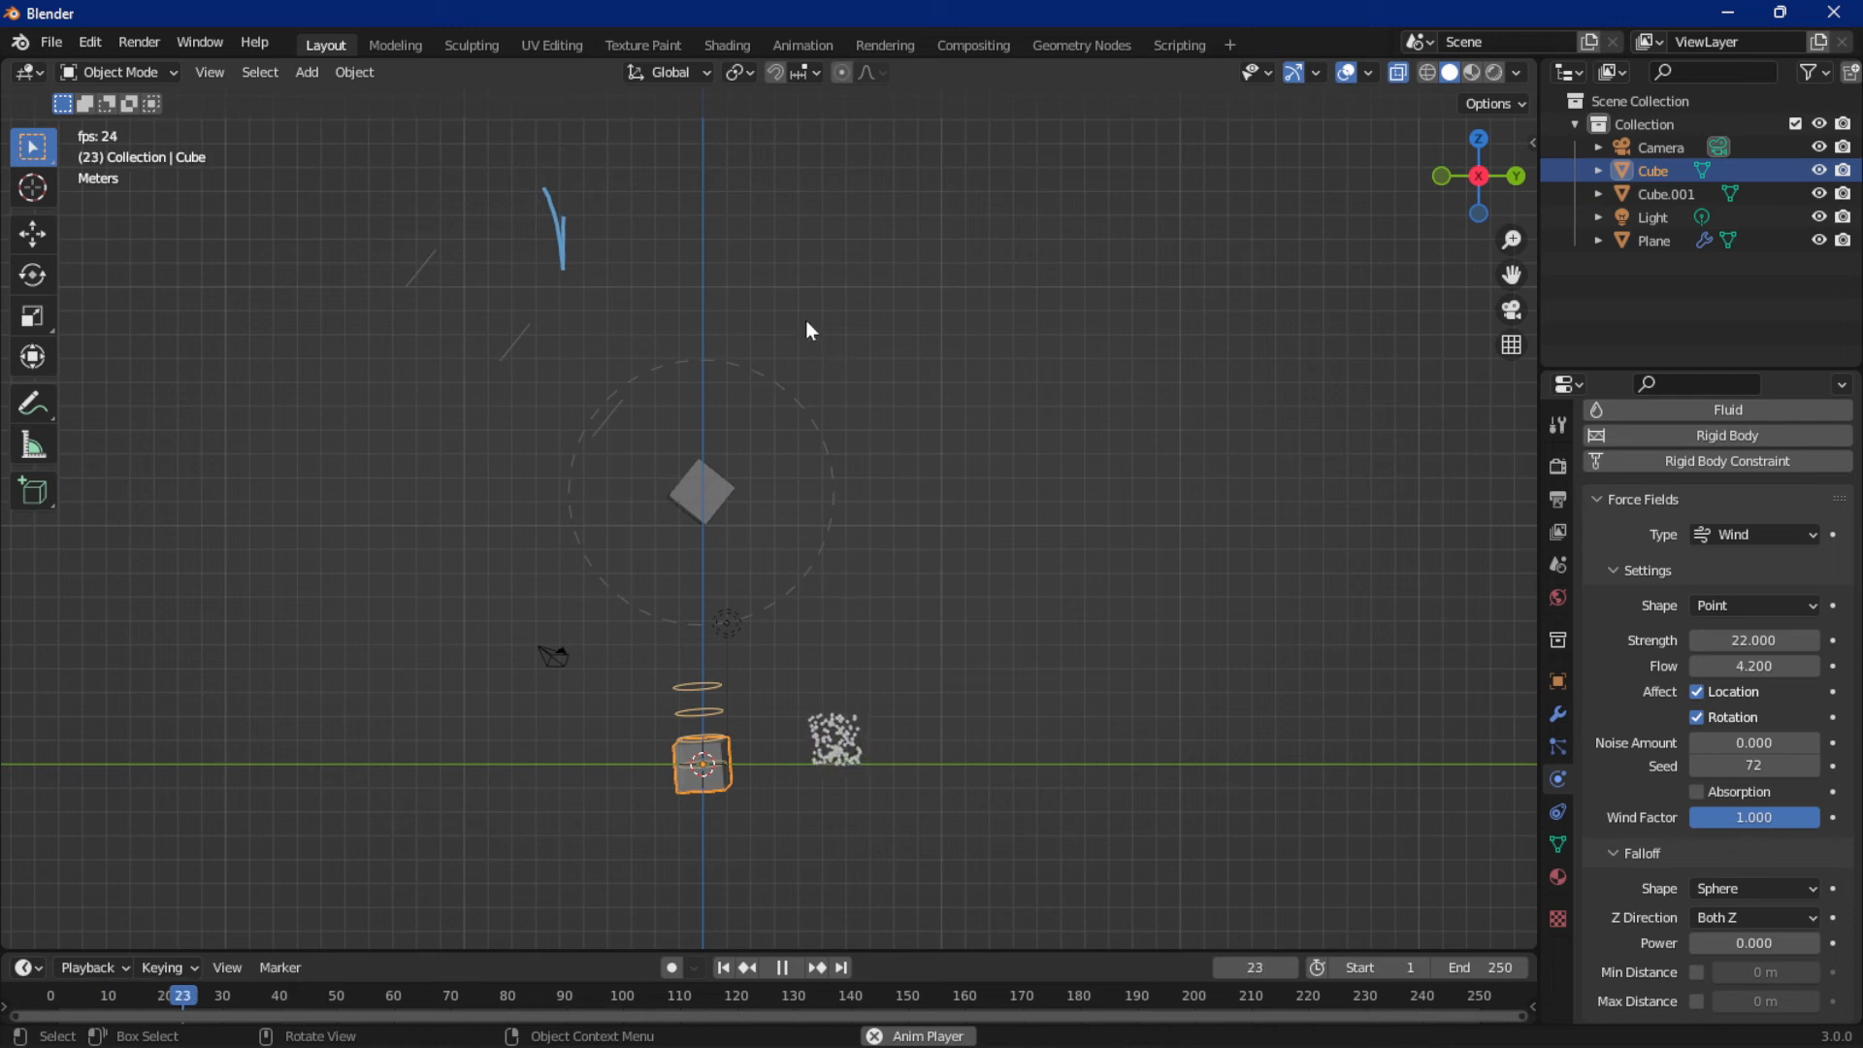
key("space")
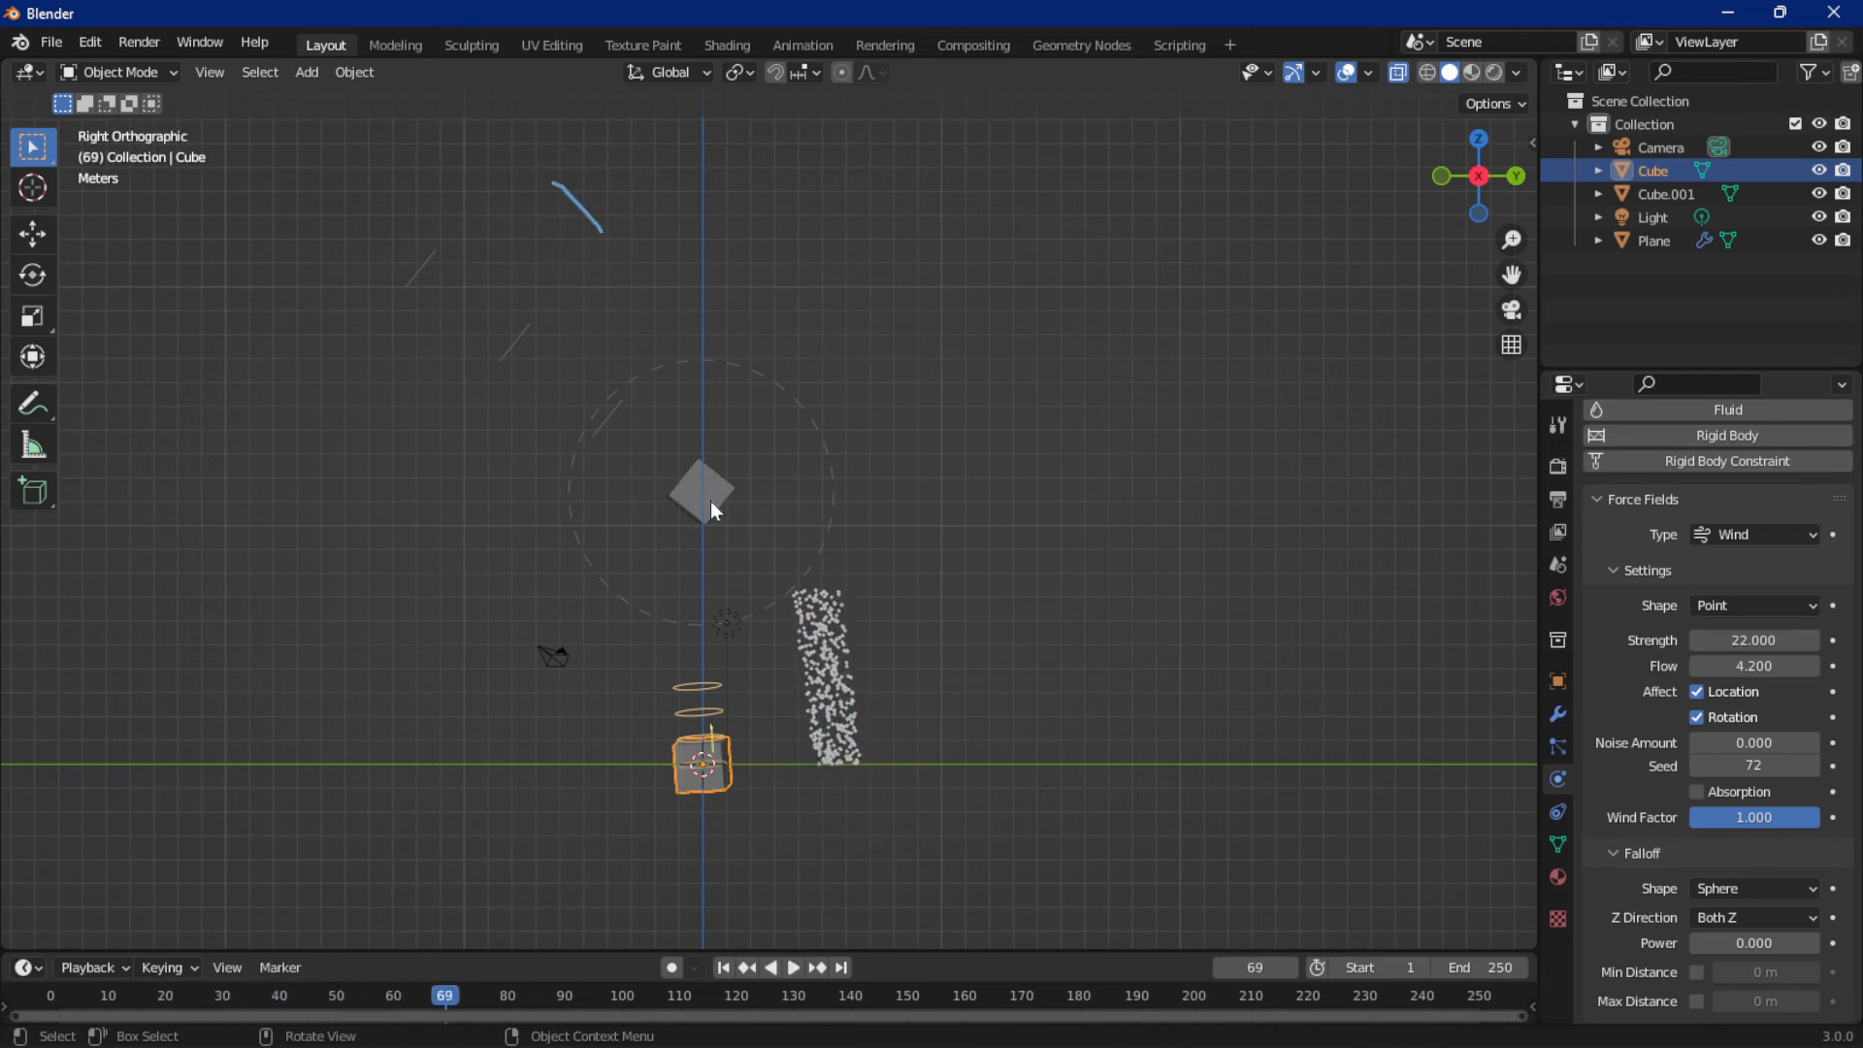
Set the upper cube's falloff minimum distance to 3.9 m and play the simulation on to frame 176
left_click(711, 506)
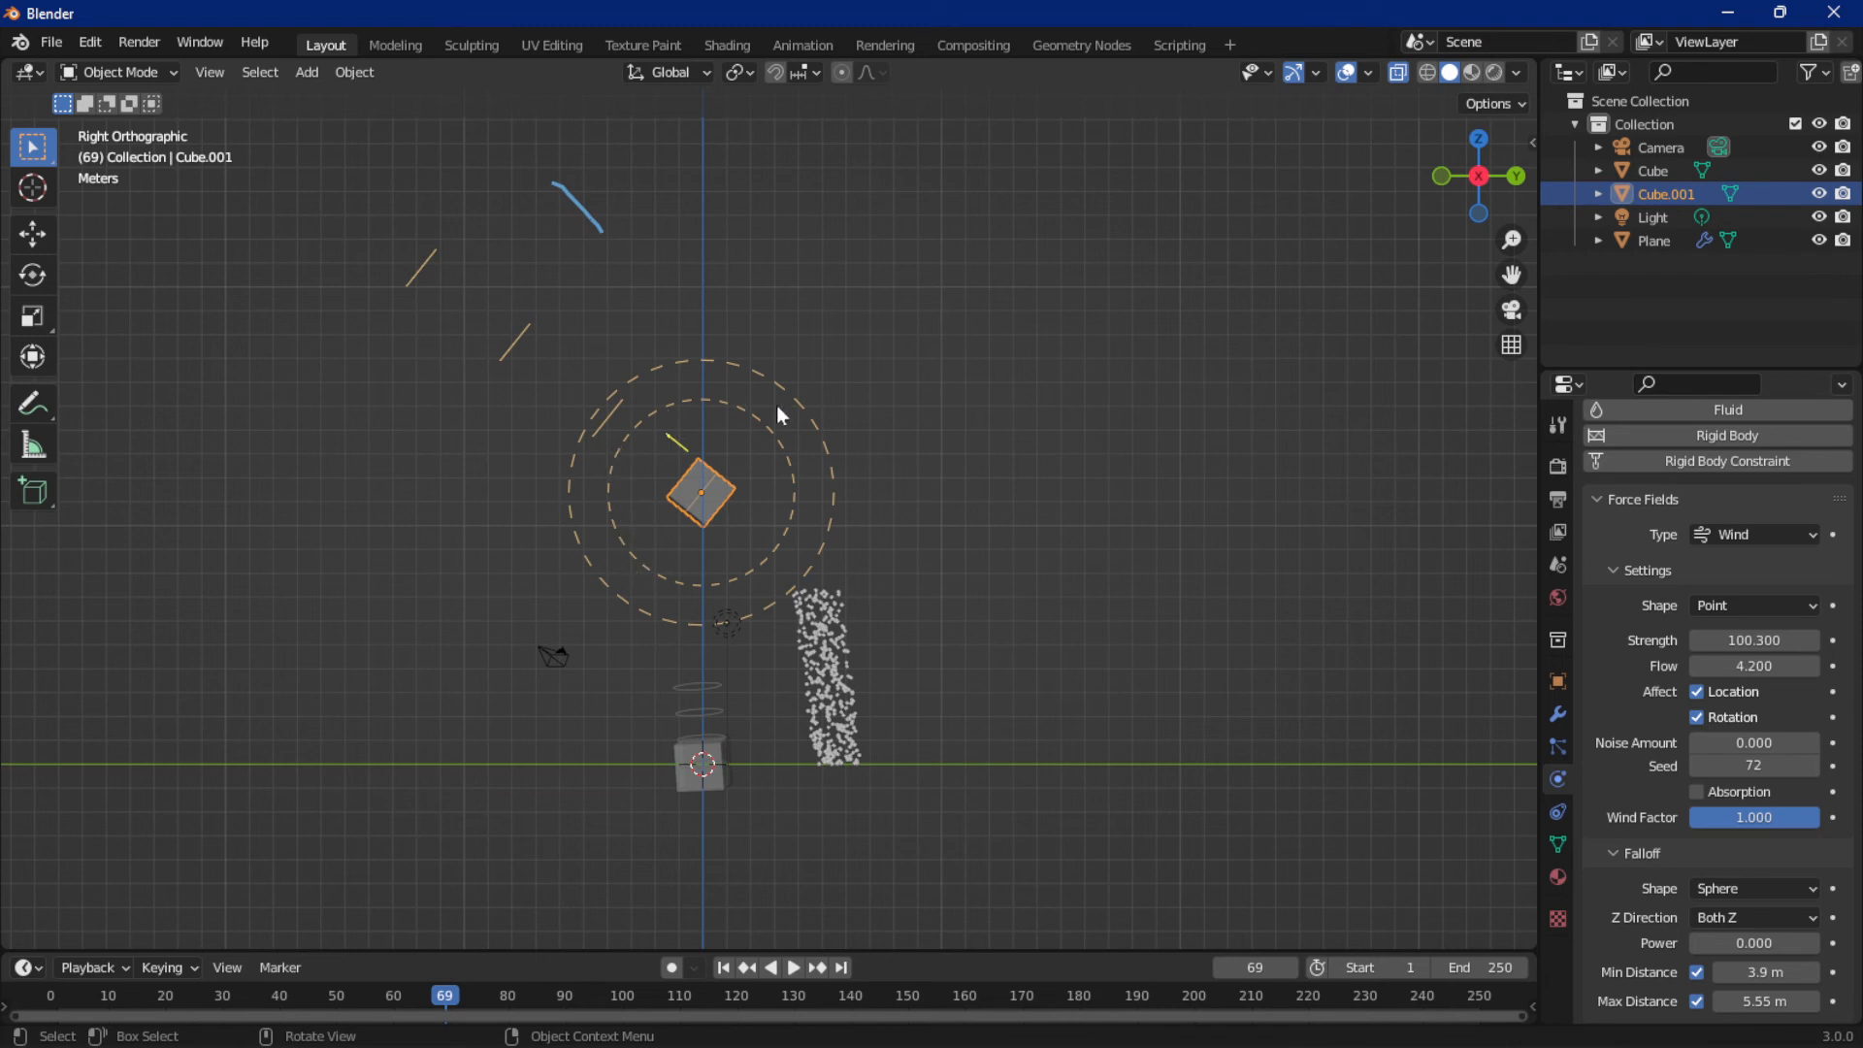
key("space")
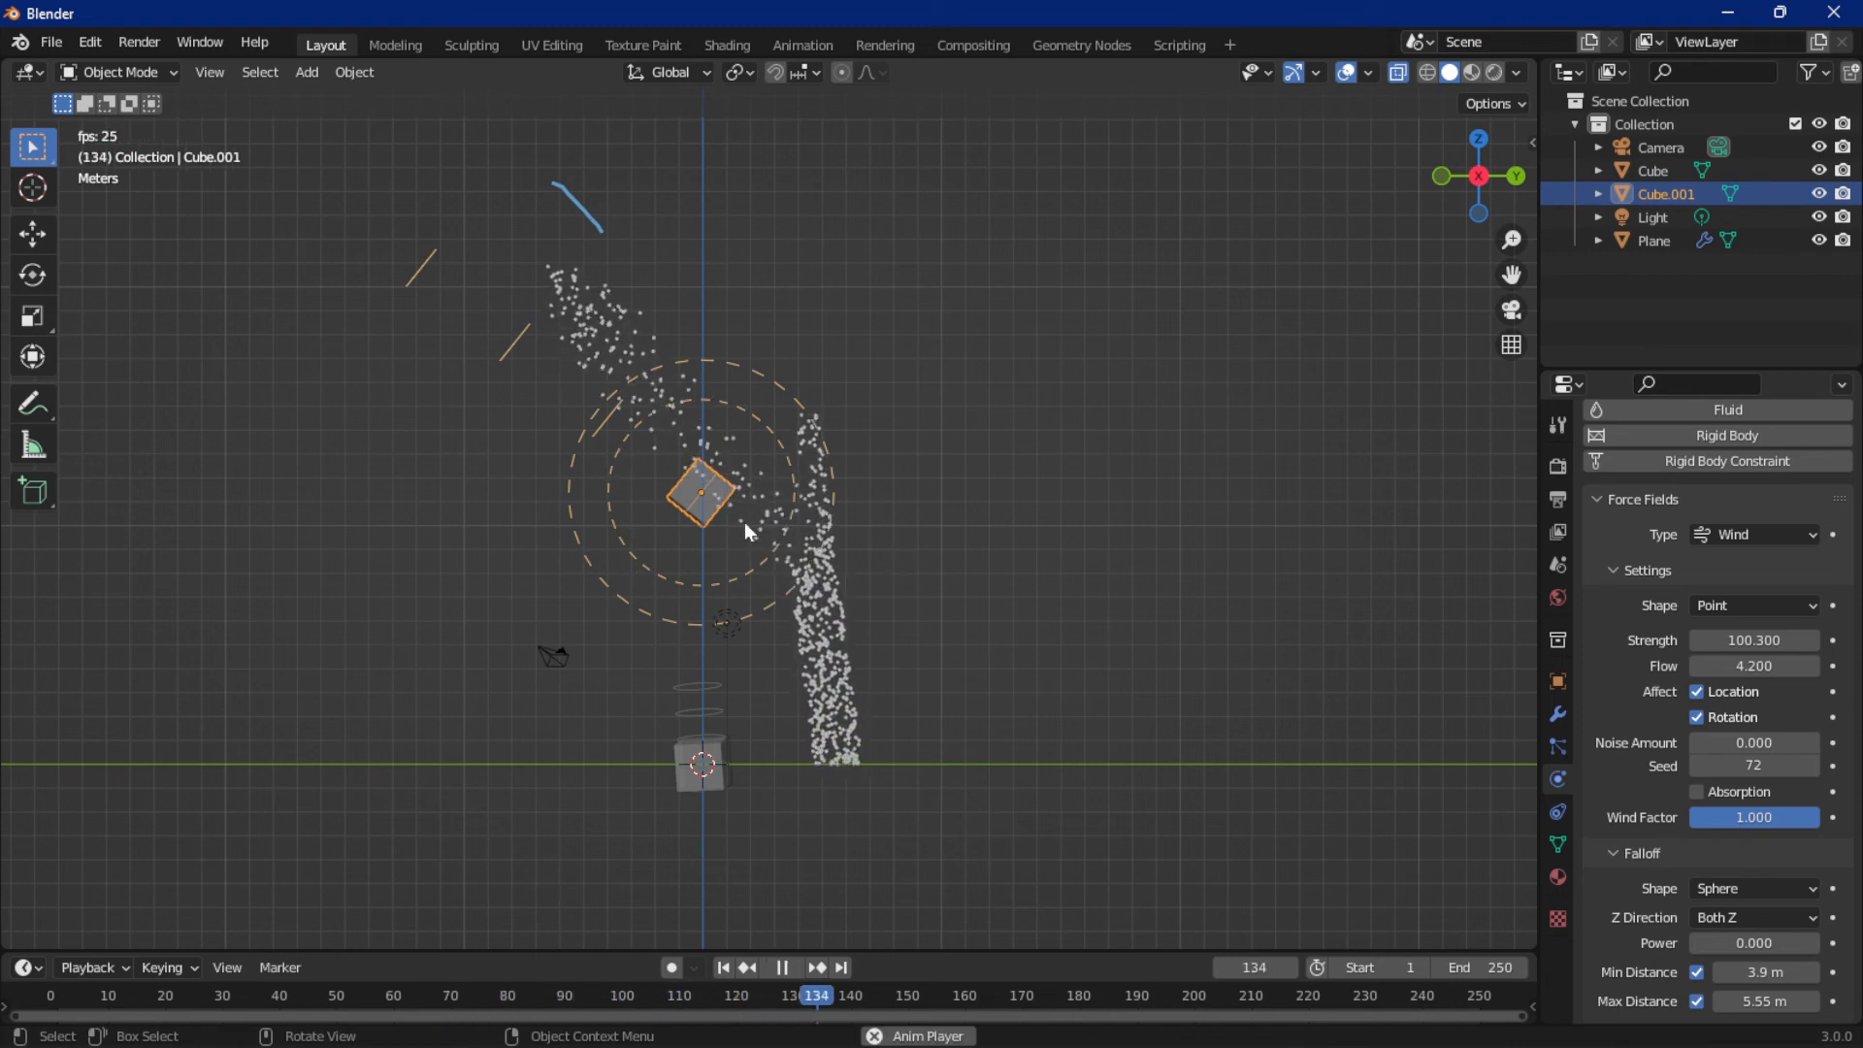
key("space")
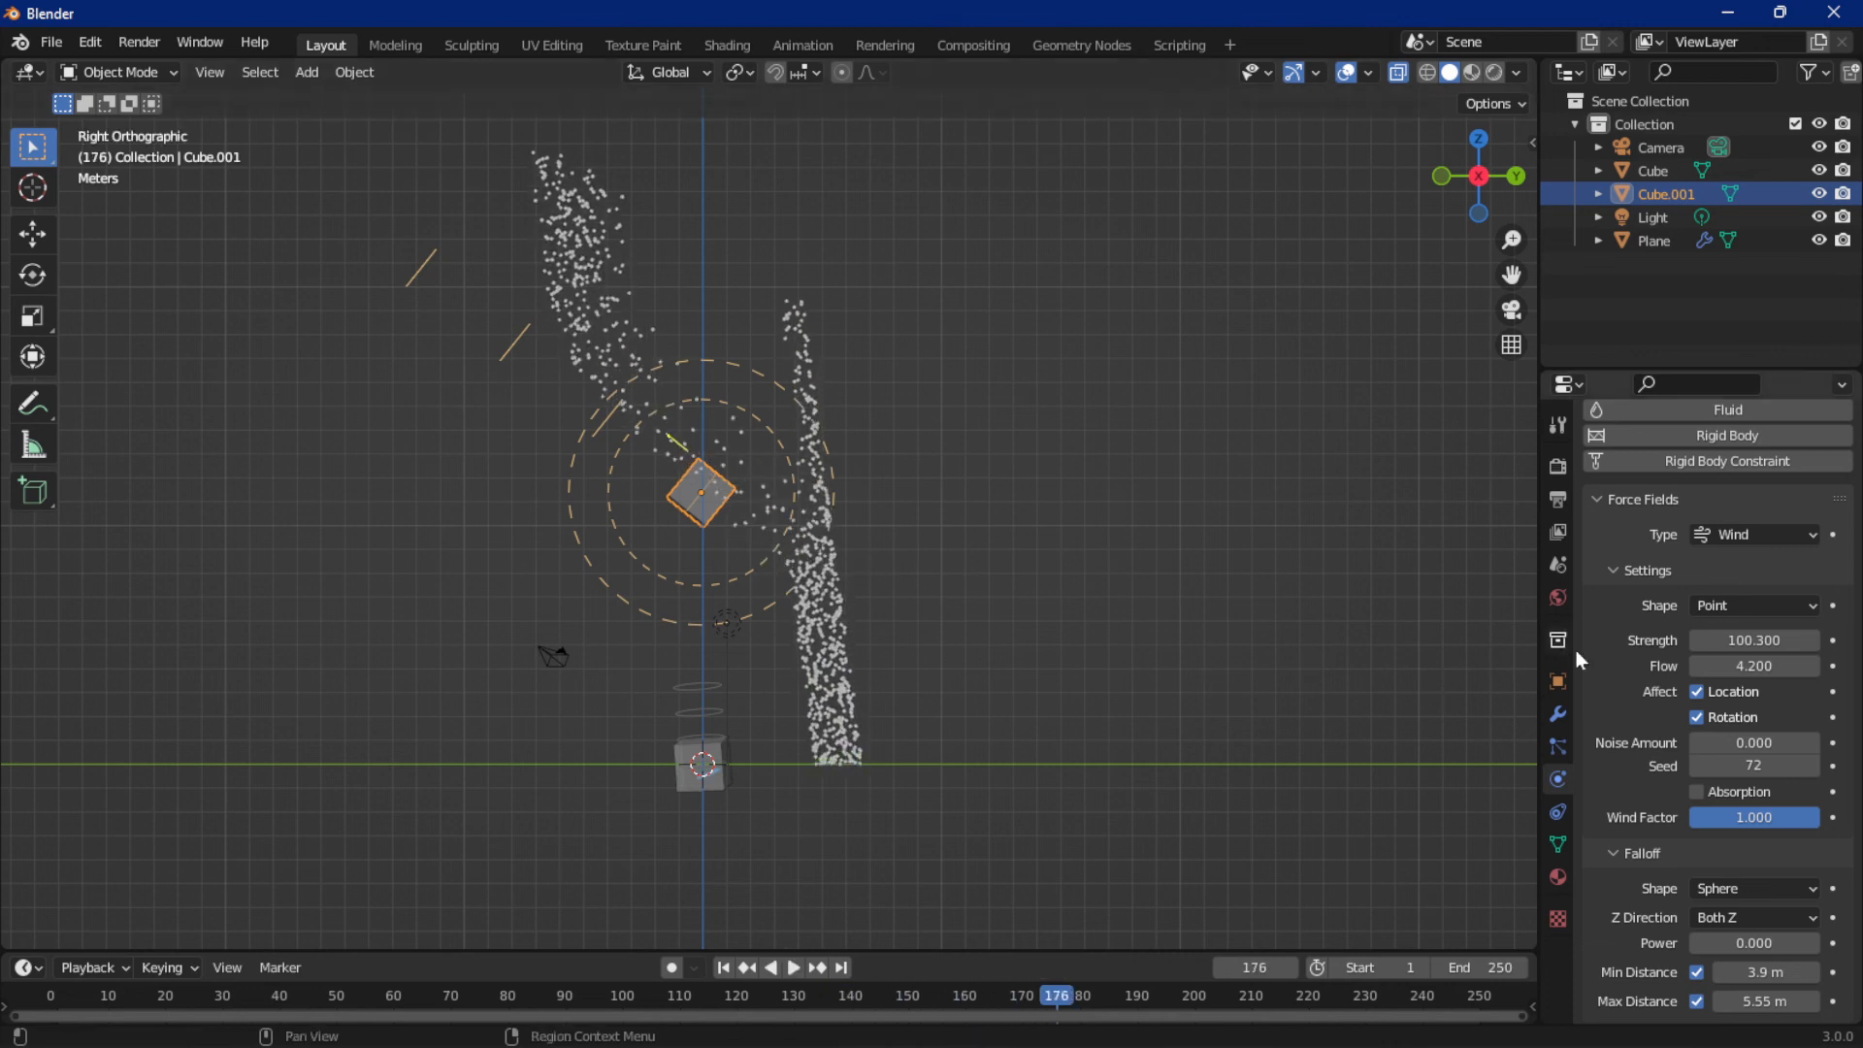
Reverse the upper cube's wind by setting its strength to -27.8 and play the simulation in the right orthographic view
middle_click_drag(892, 572, 668, 488)
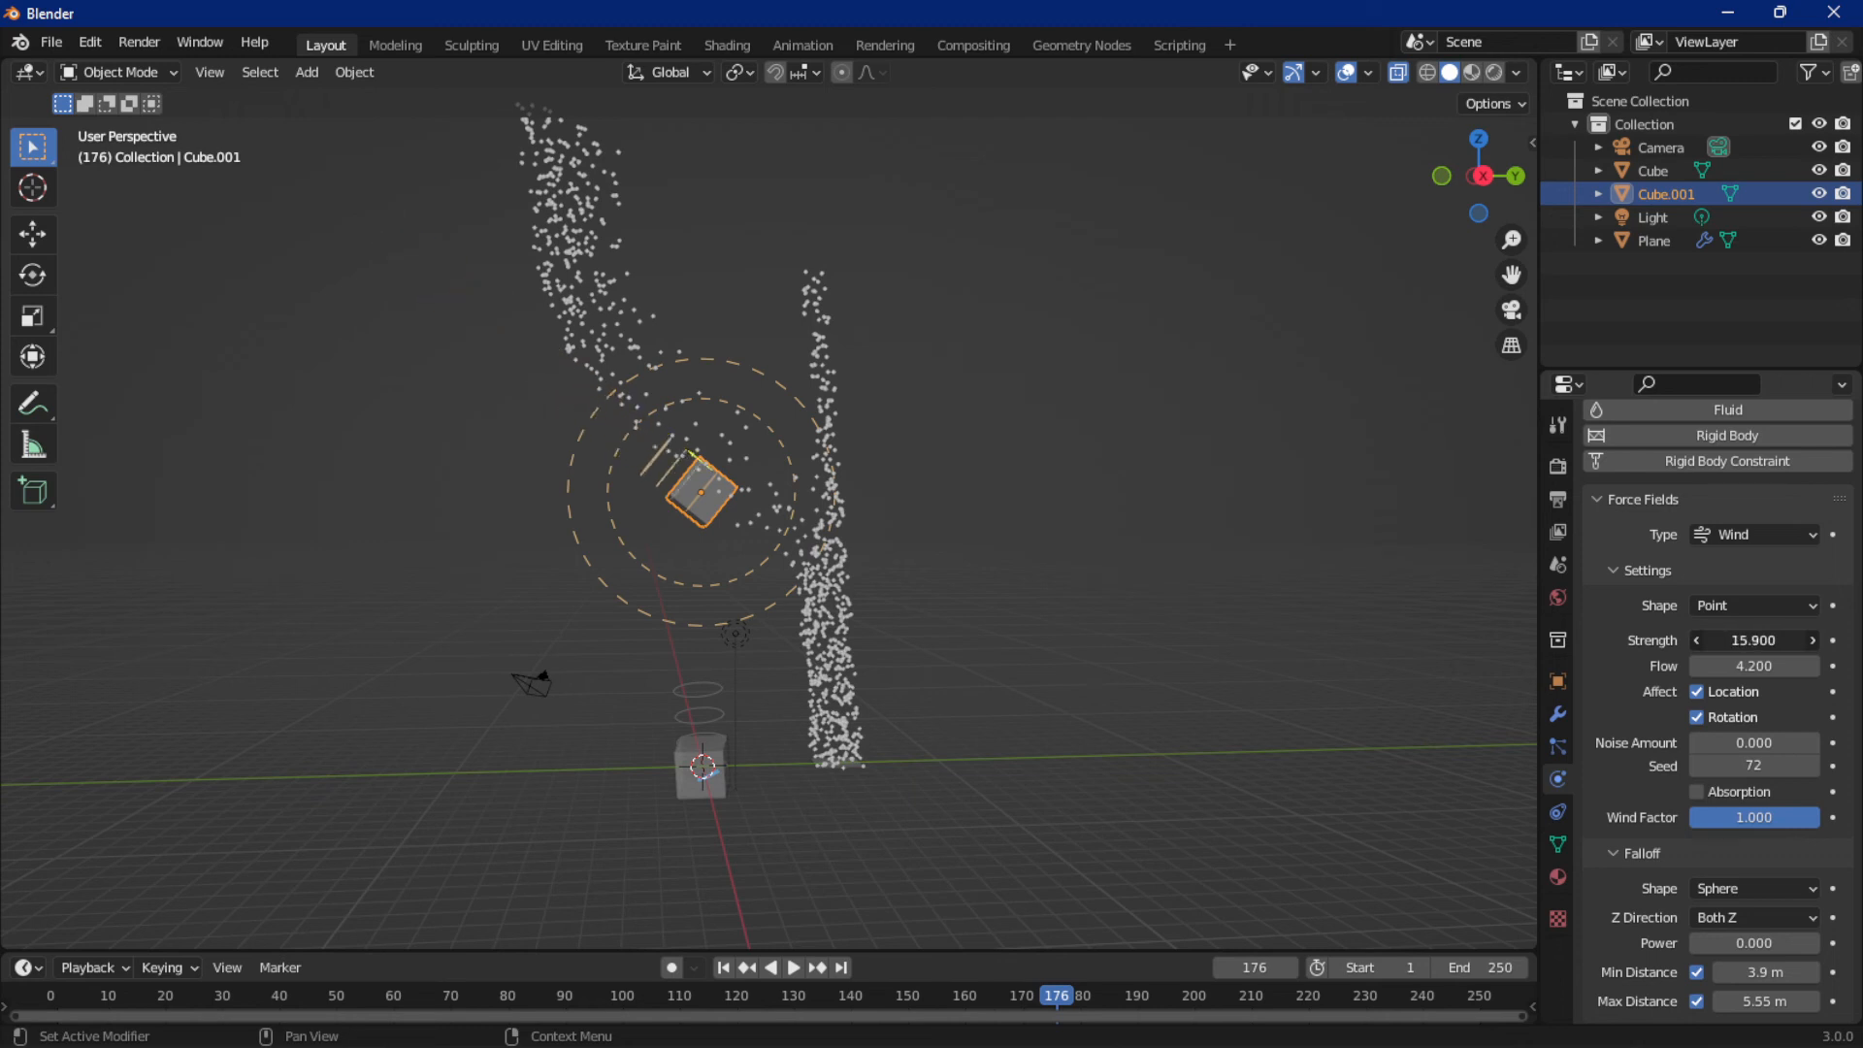
left_click(1485, 176)
scroll(1156, 293, "up", 3)
key("space")
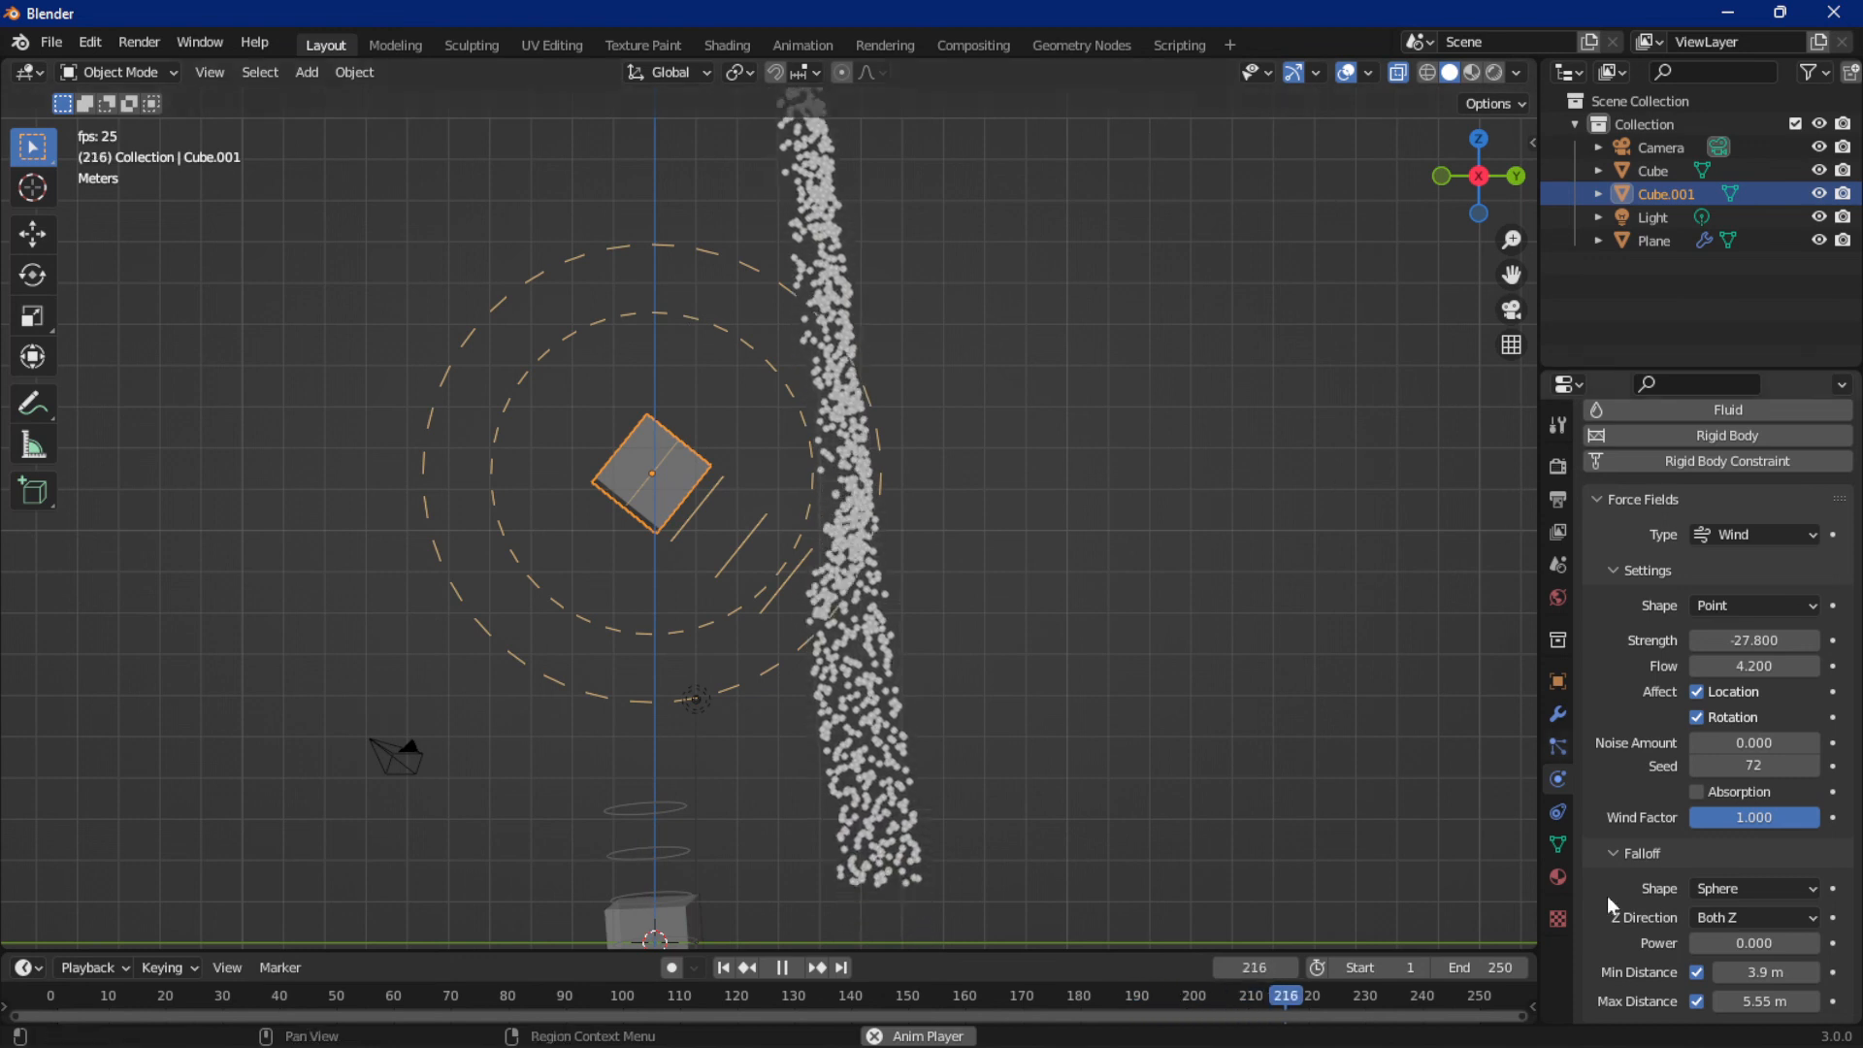
Try falloff powers of 6.4 and 3.1 on the upper cube's wind during playback, and return the power to 0
left_click_drag(1732, 944, 1843, 944)
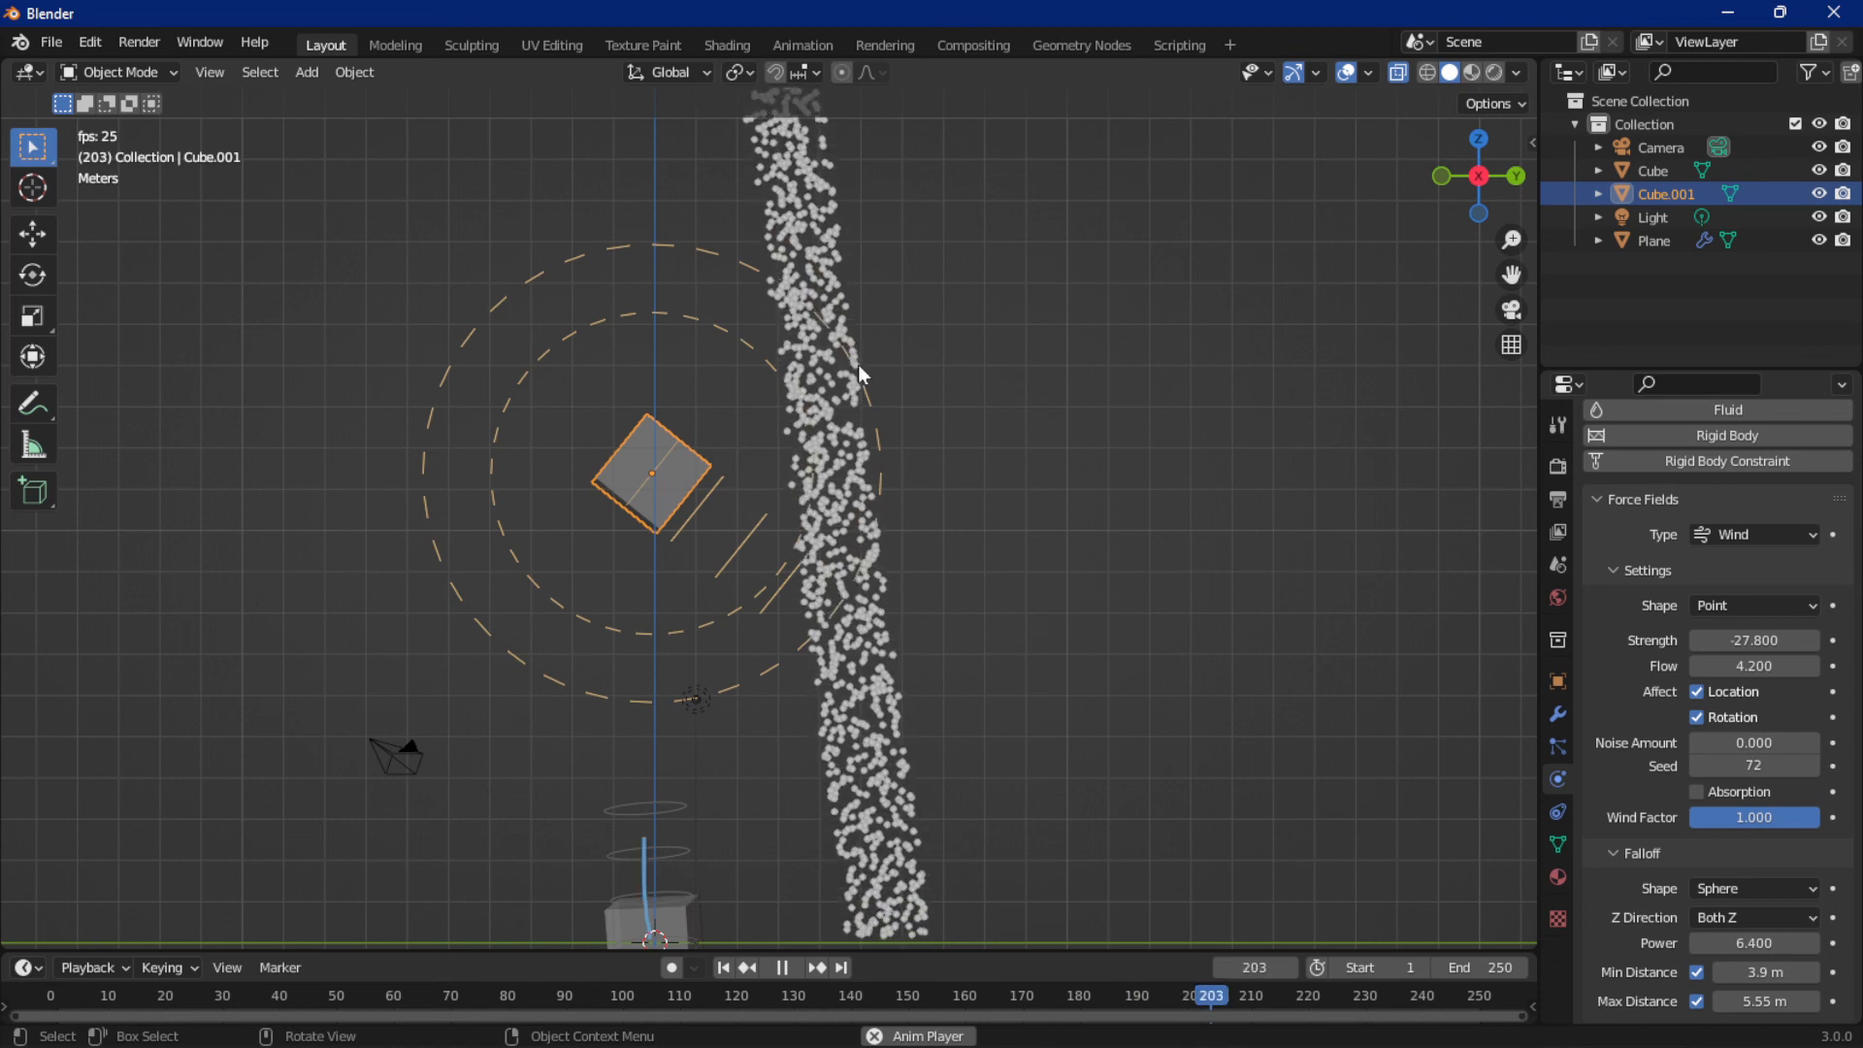
left_click(1752, 917)
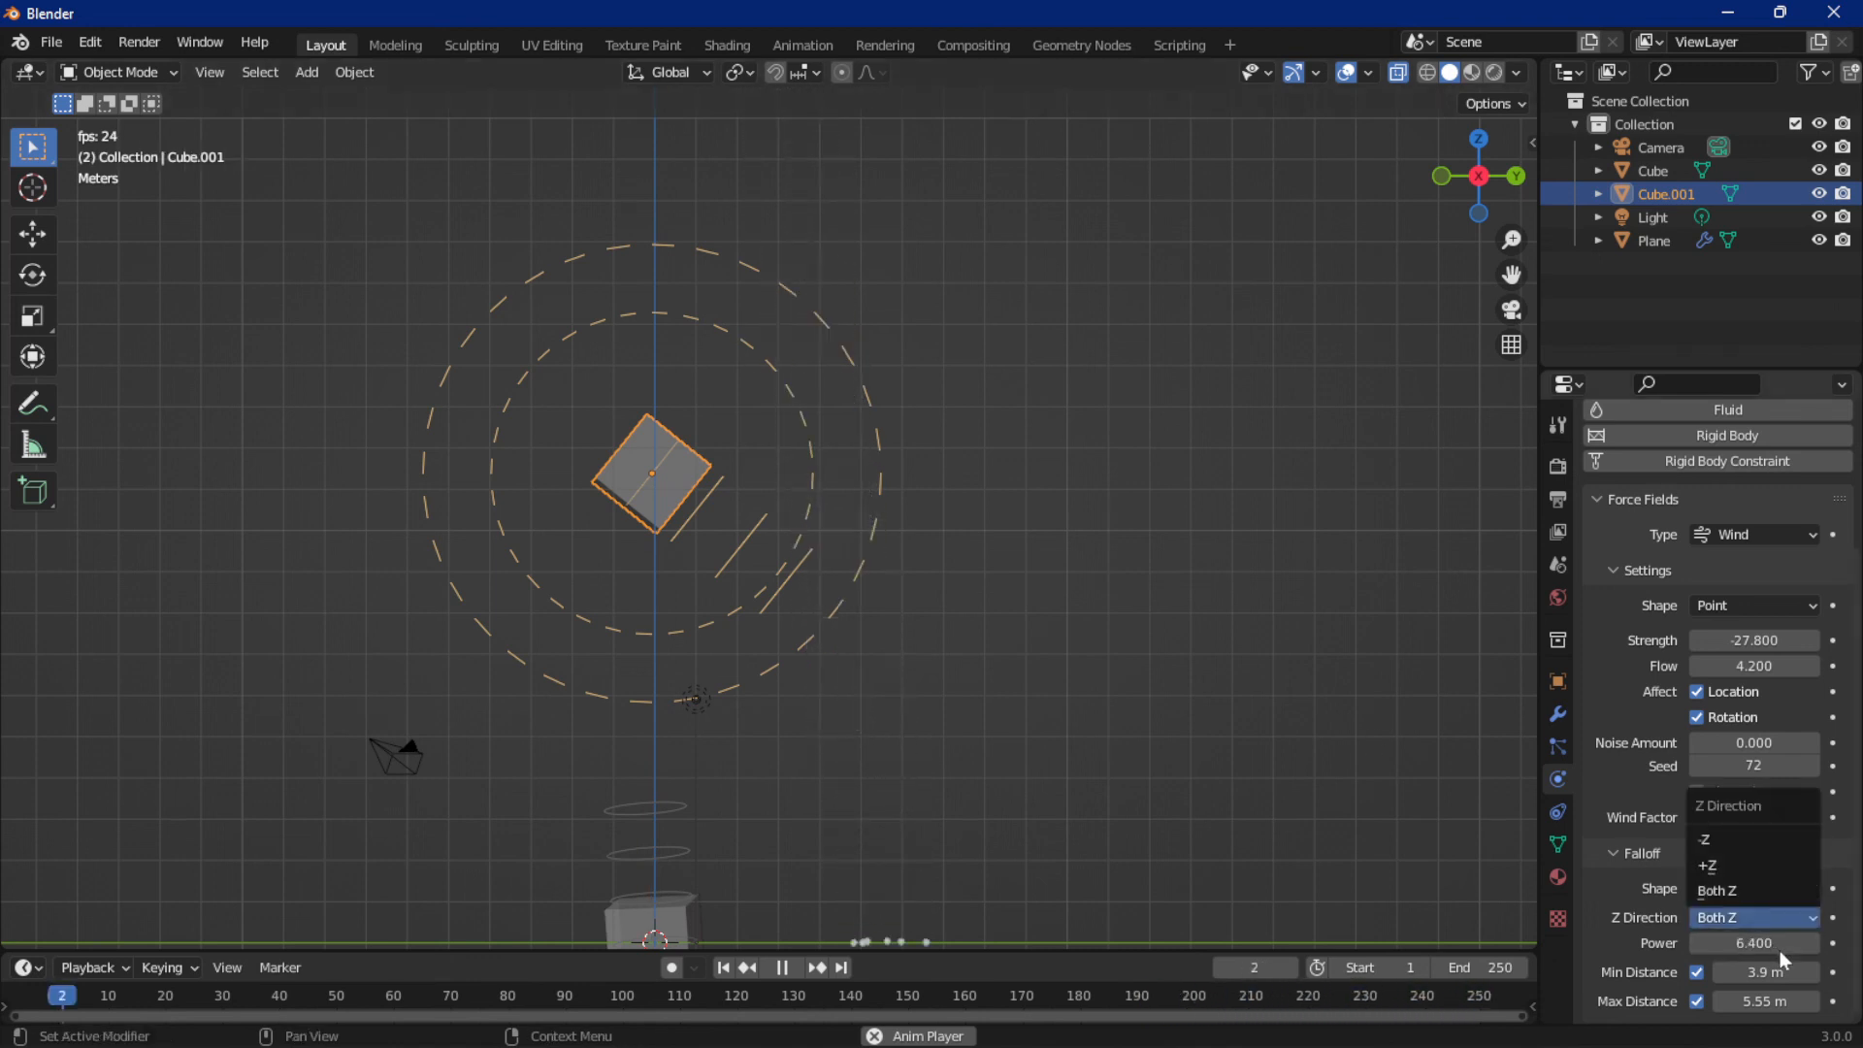
left_click(1779, 951)
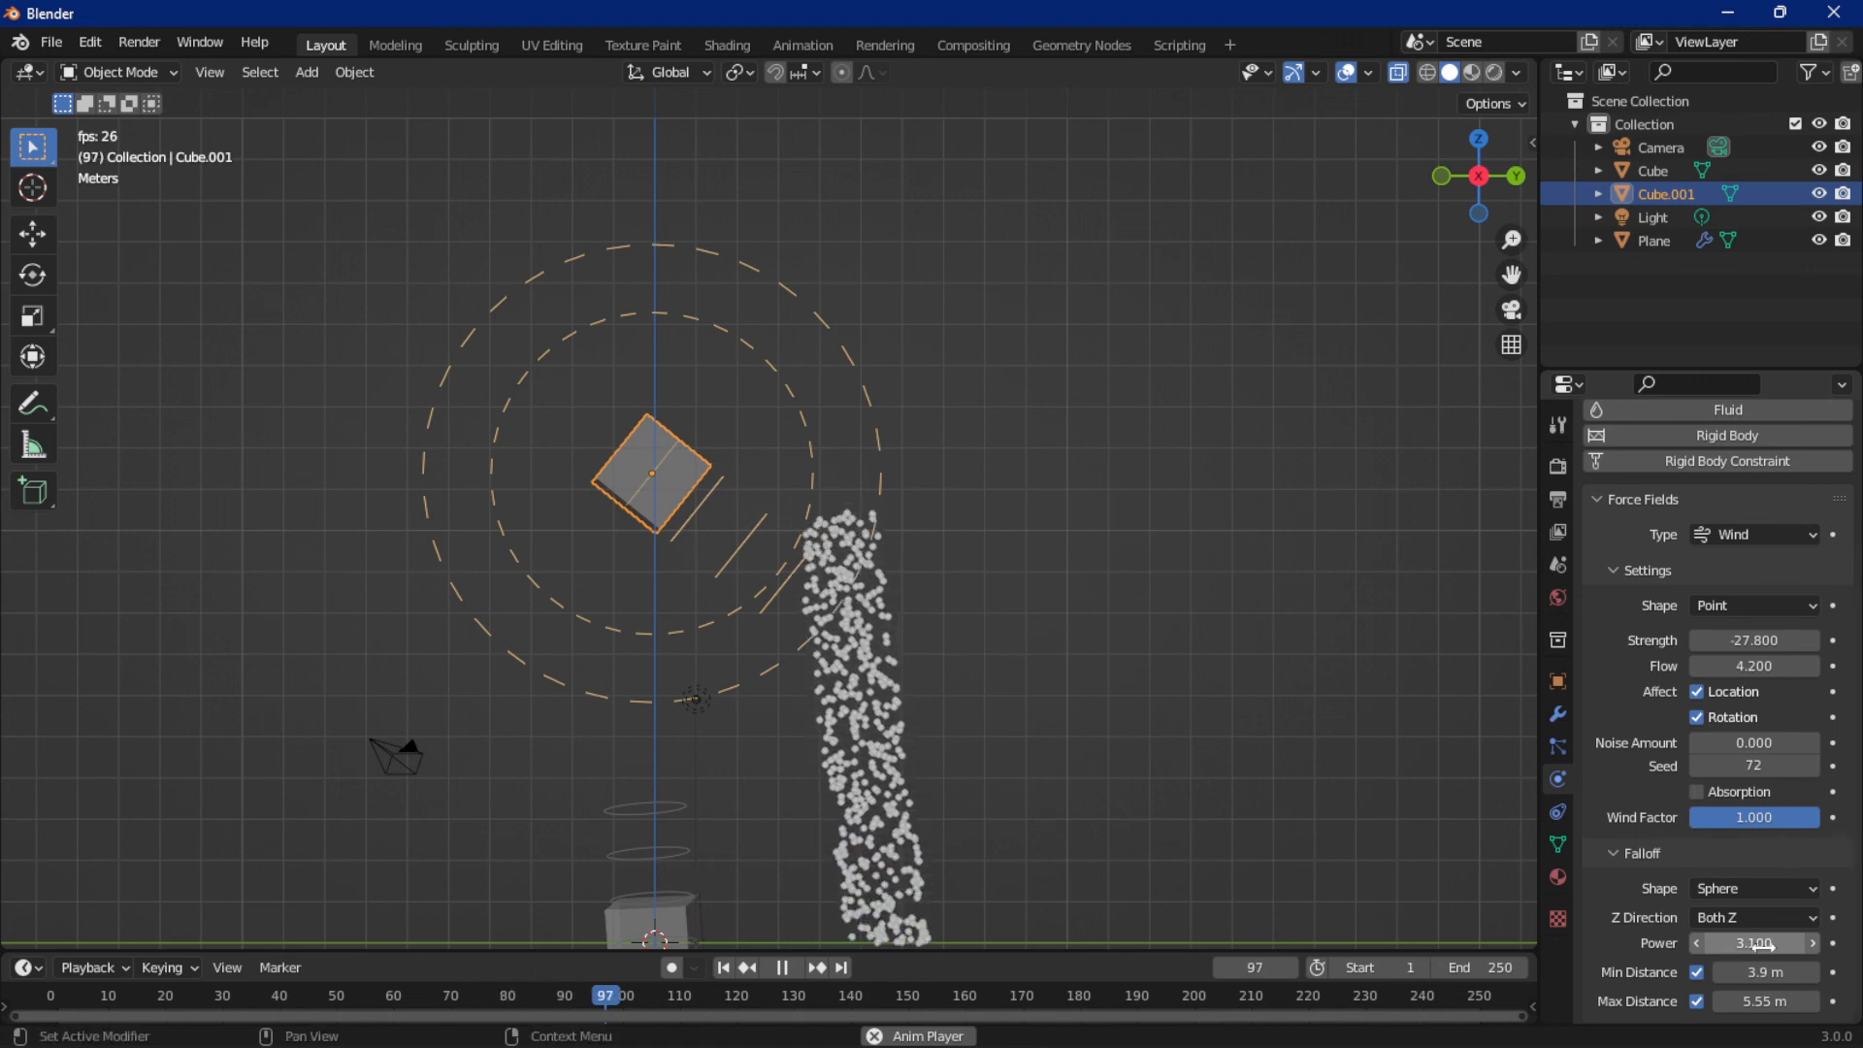
left_click_drag(1761, 948, 1669, 948)
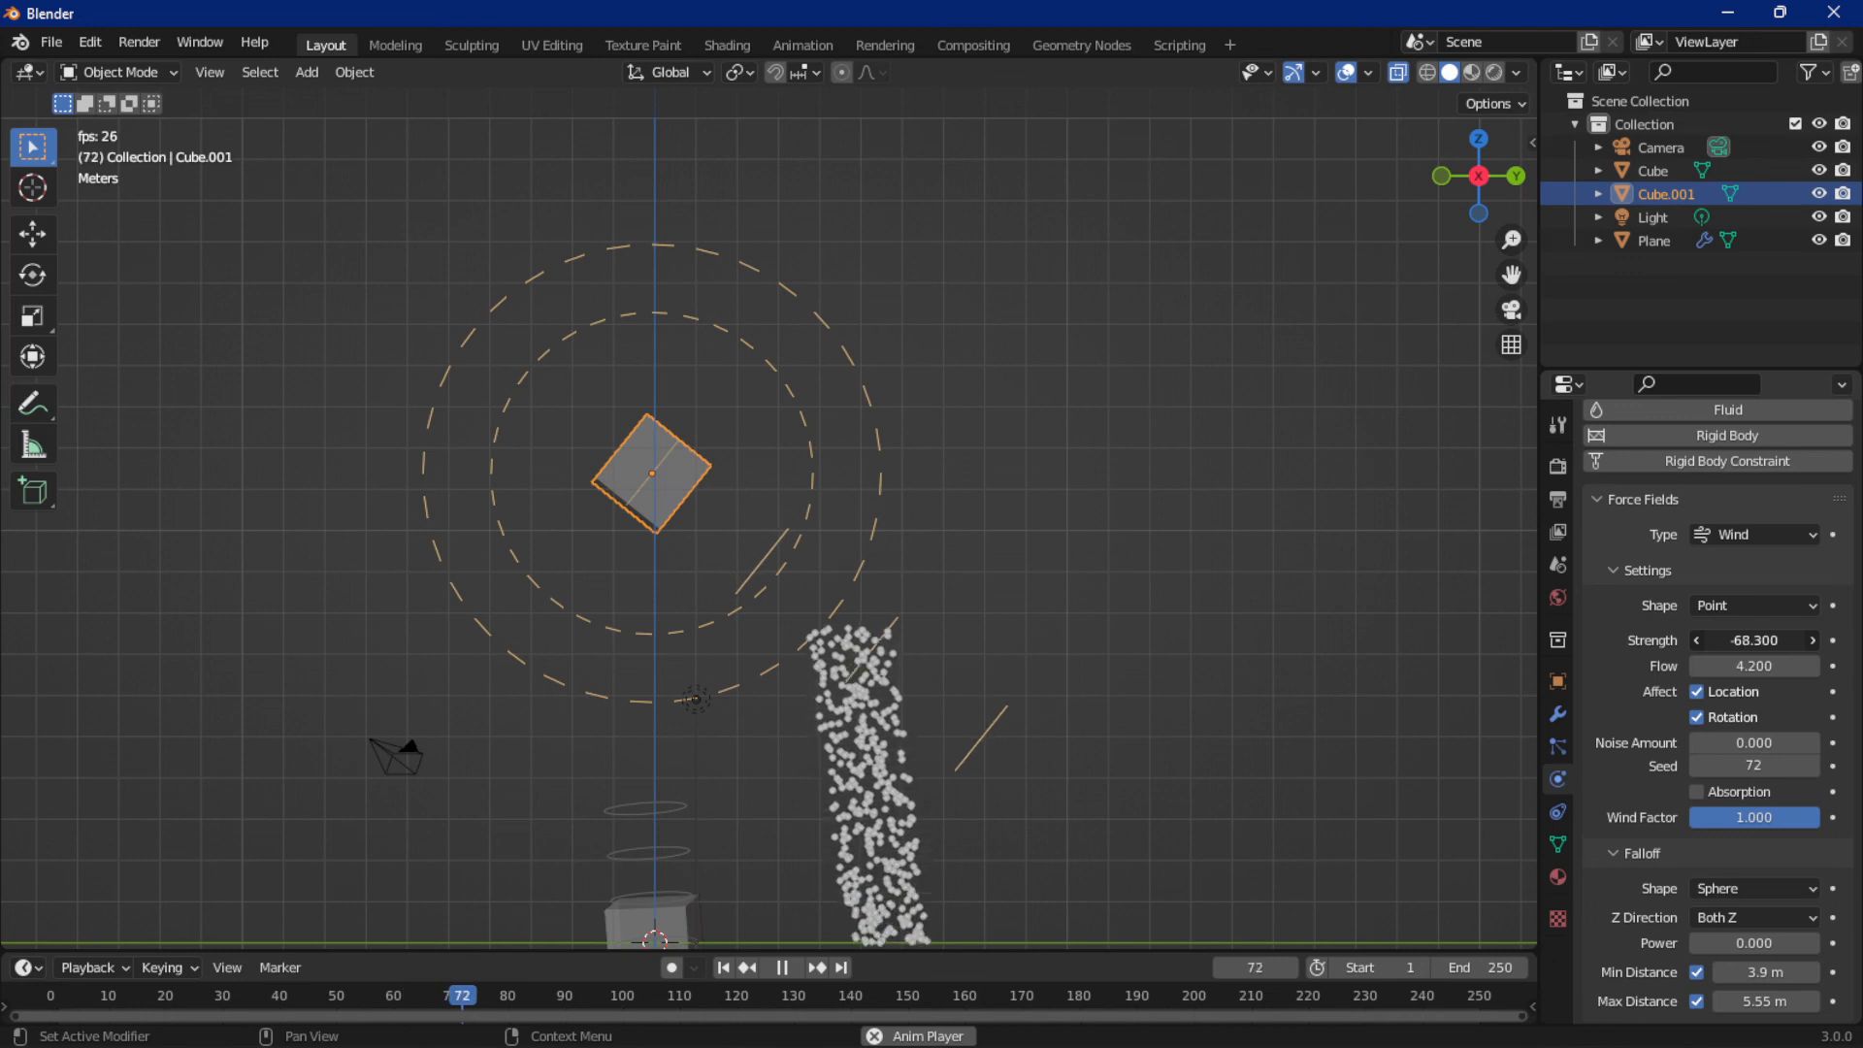
Set the upper cube's wind strength to -128.9 and watch its effect on the particle stream
left_click_drag(1754, 641, 1167, 640)
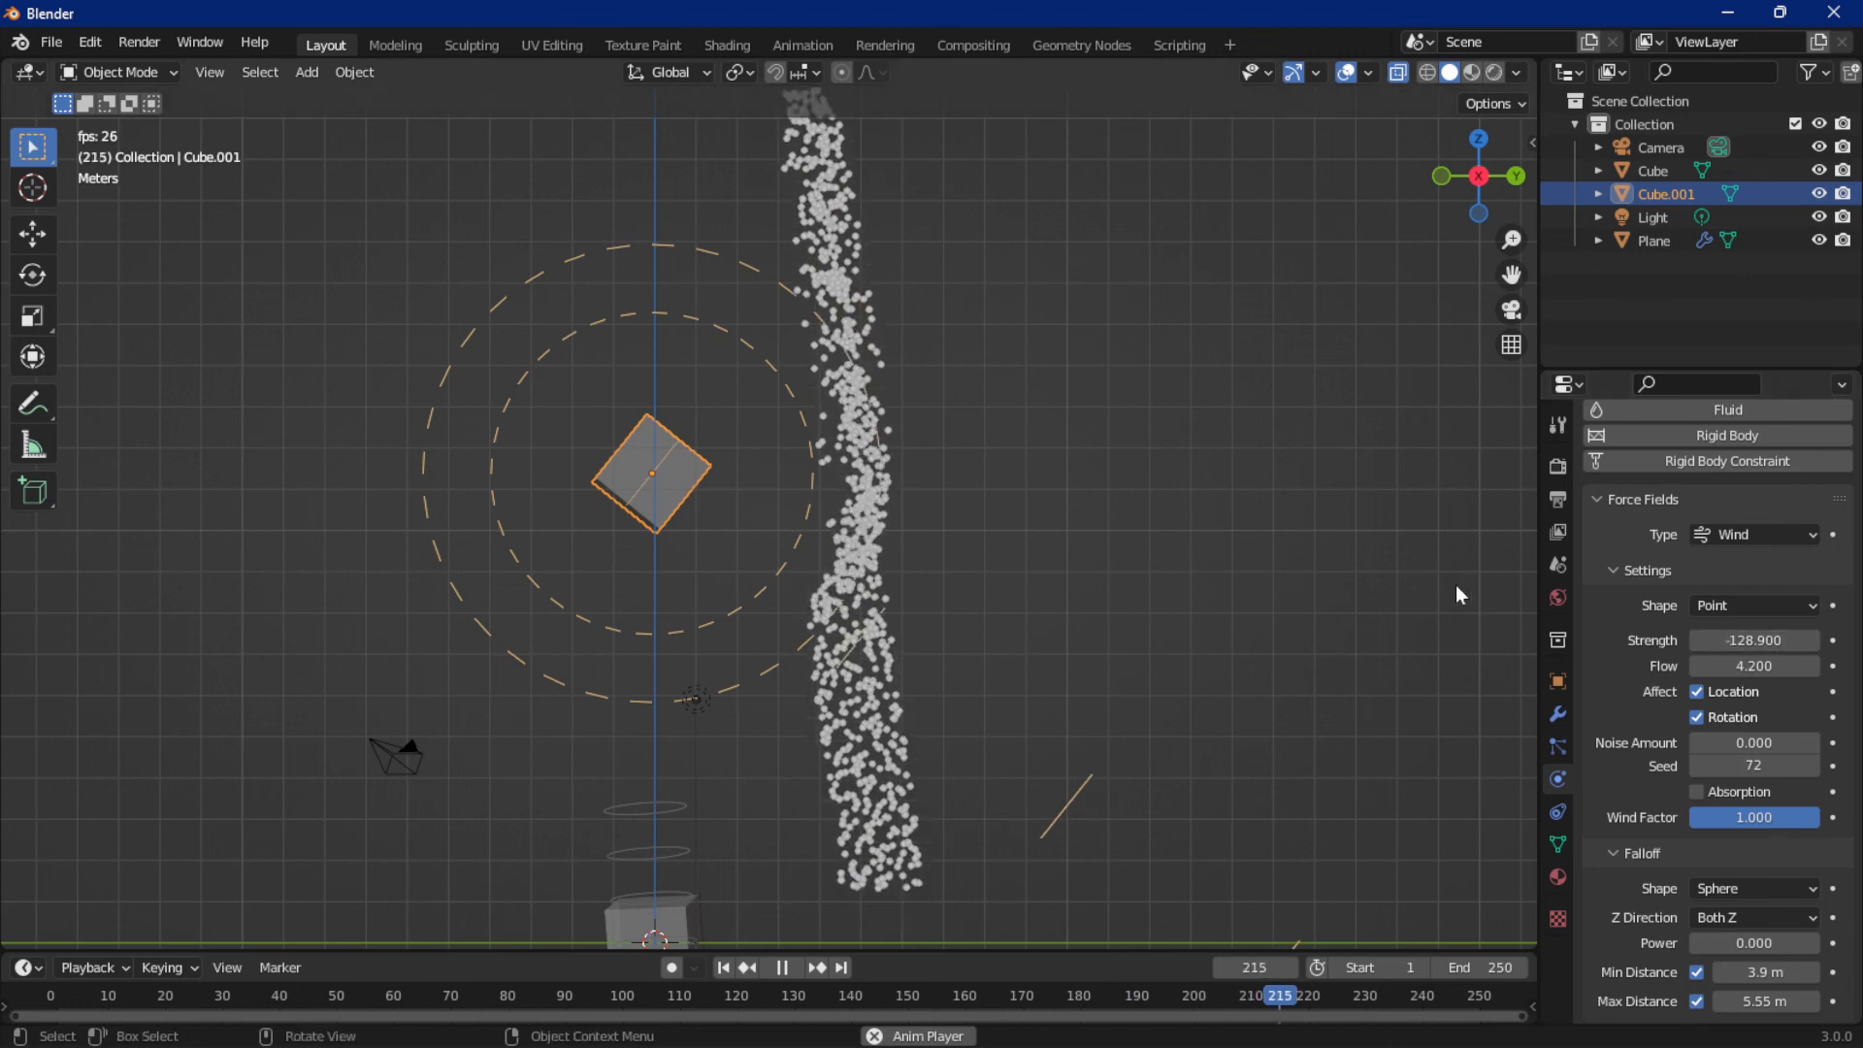
scroll(1346, 525, "down", 3)
mouse_move(1345, 522)
middle_mouse_down()
mouse_move(1253, 477)
mouse_move(1314, 516)
middle_mouse_up()
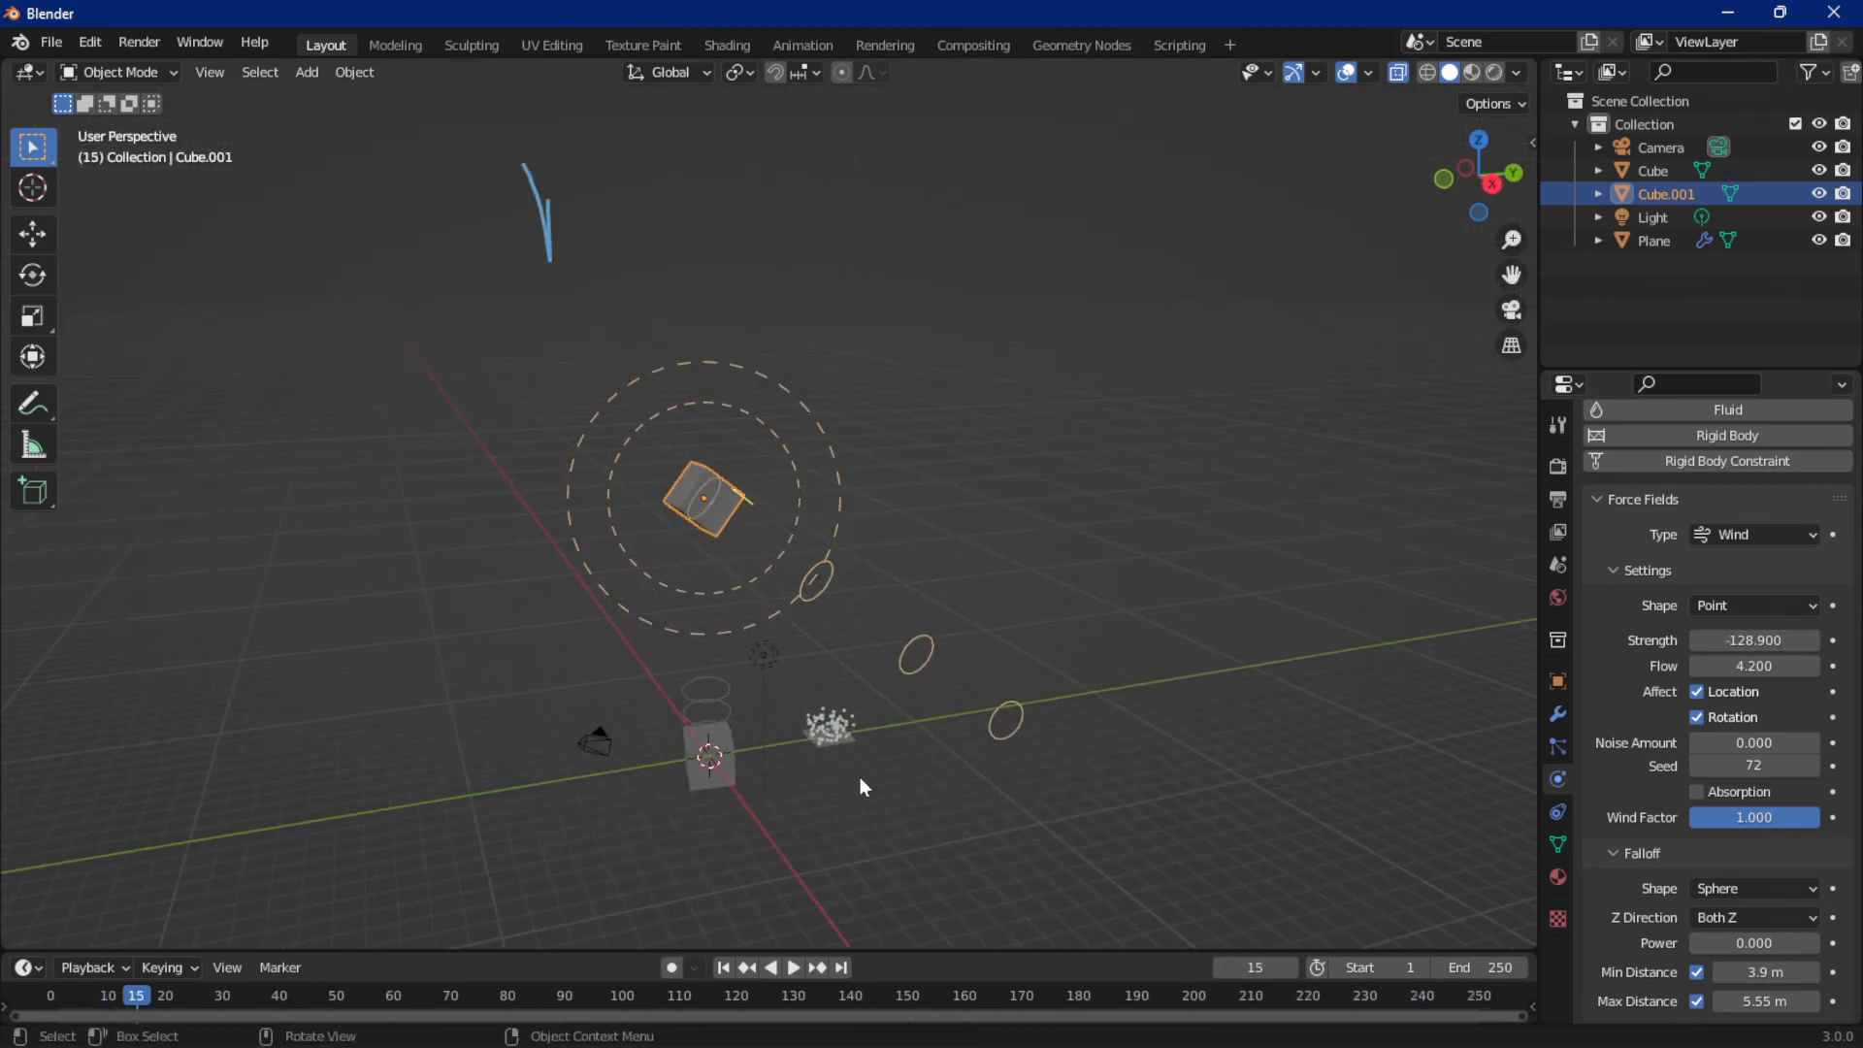
Duplicate the particle-emitting plane twice, placing the copies at other sides of the lower cube, and play the simulation
left_click(835, 743)
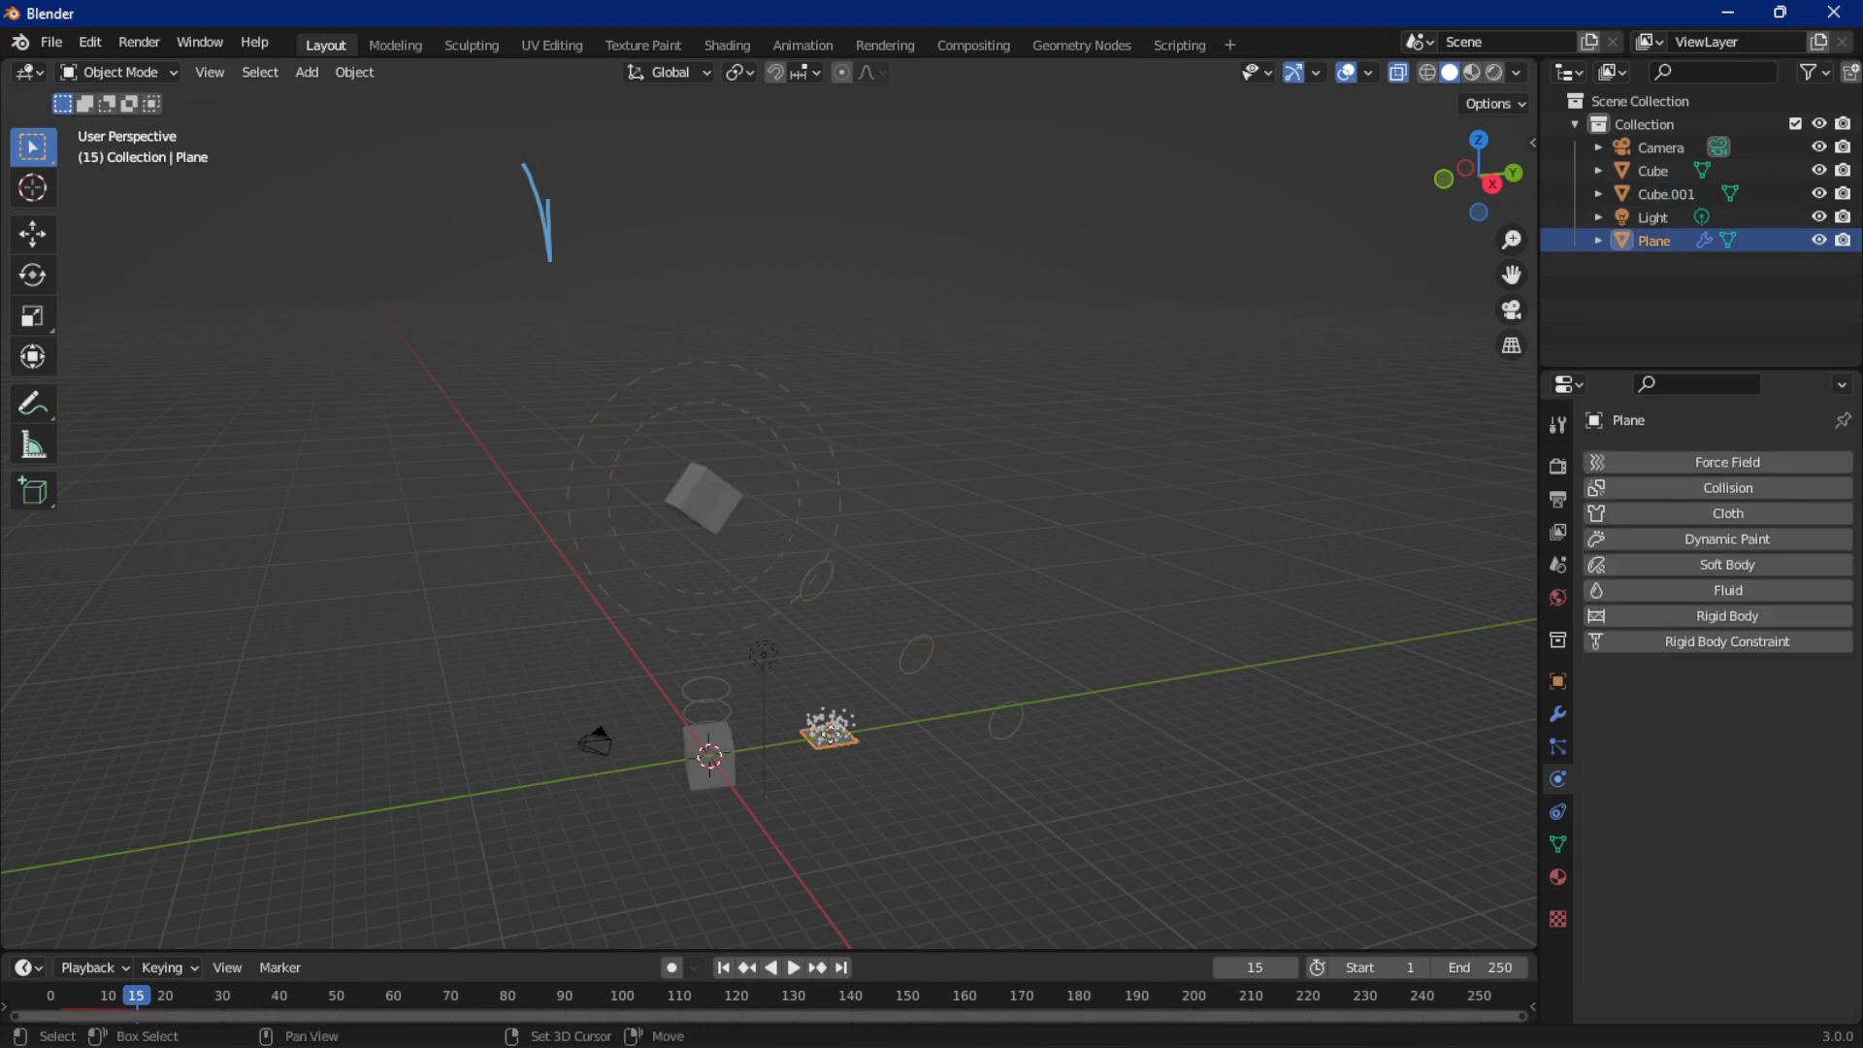
key("shift+d")
left_click(487, 786)
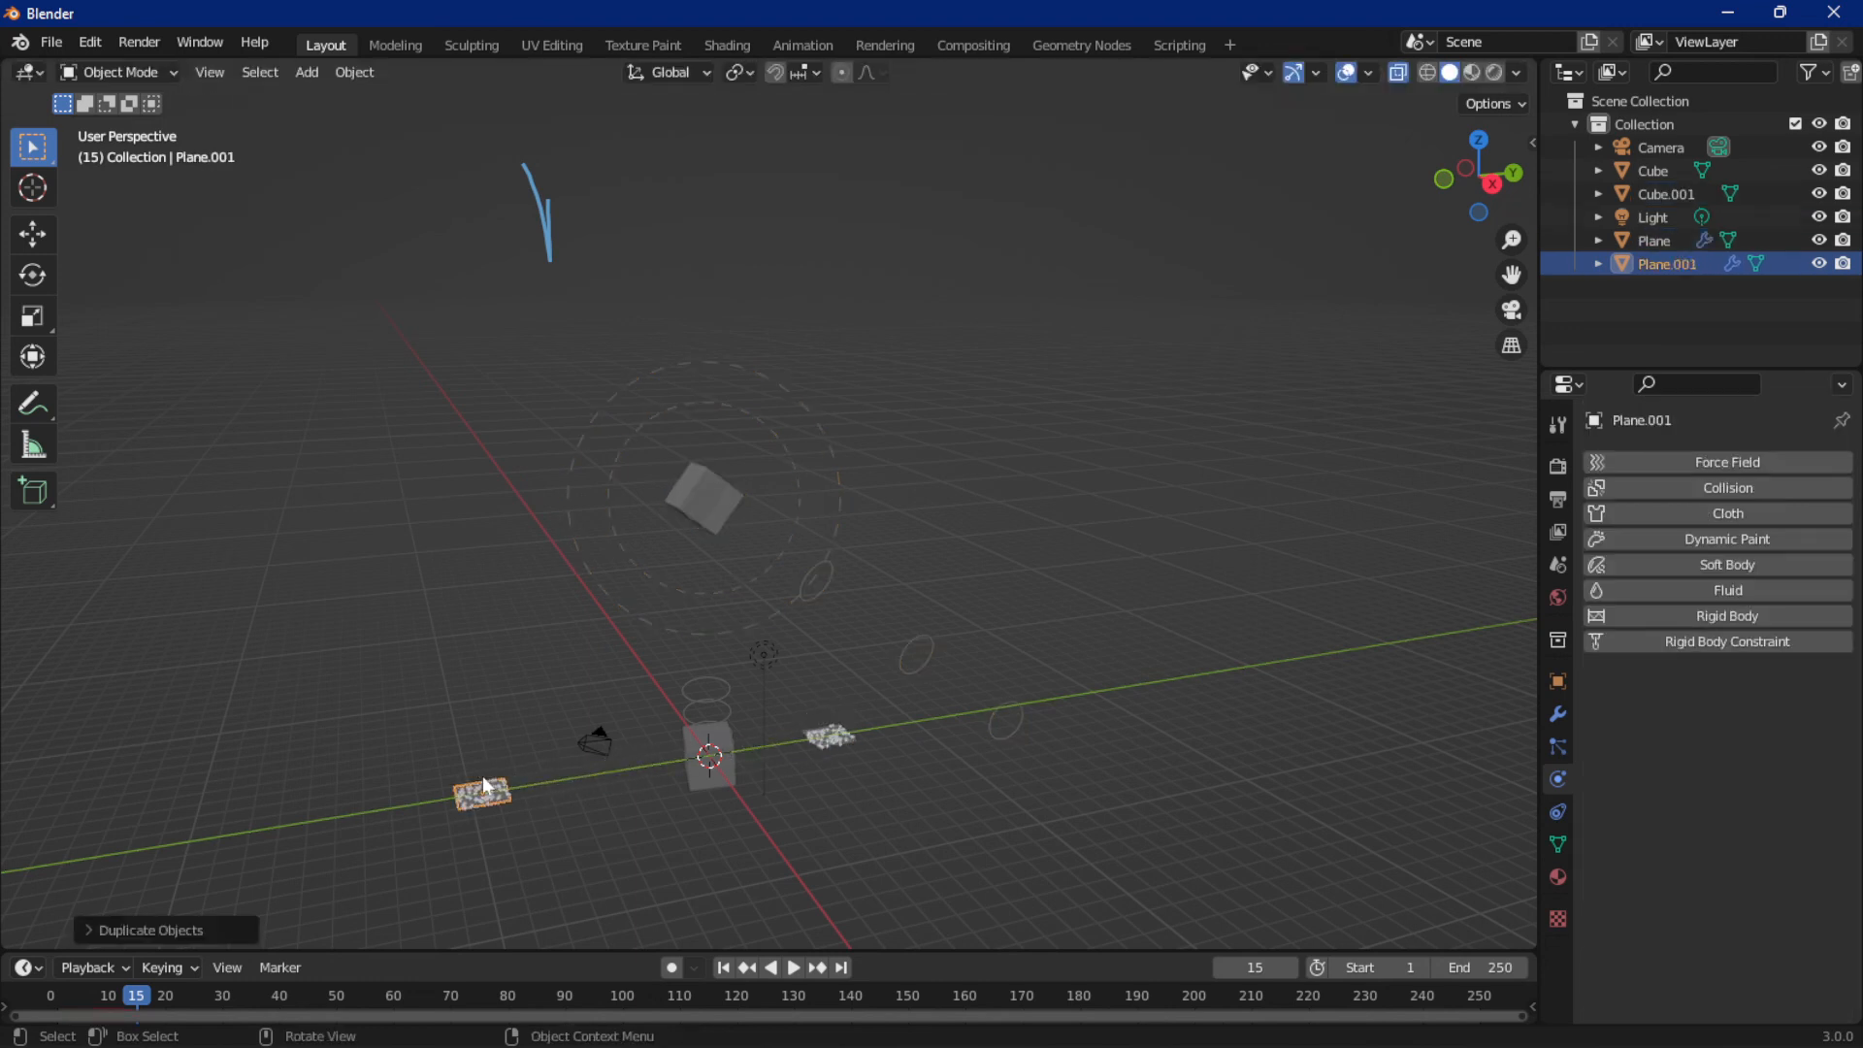
key("shift+d")
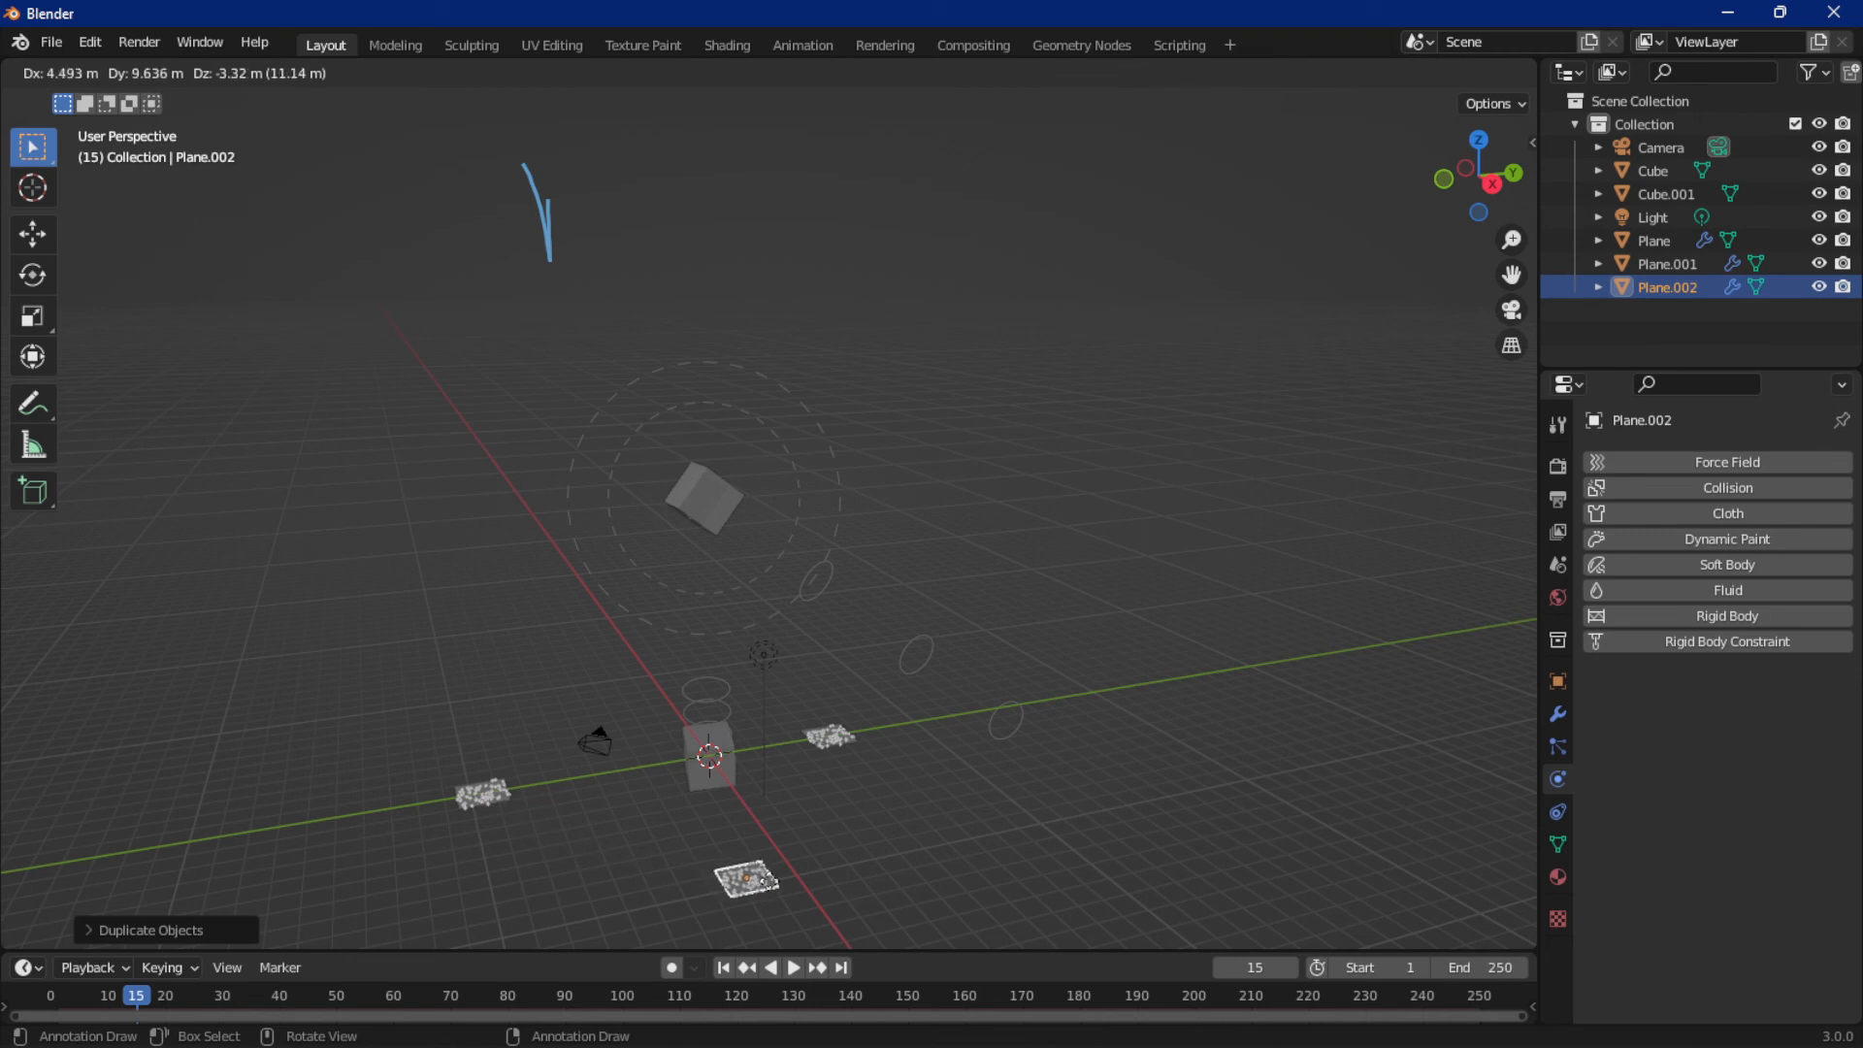
left_click(784, 885)
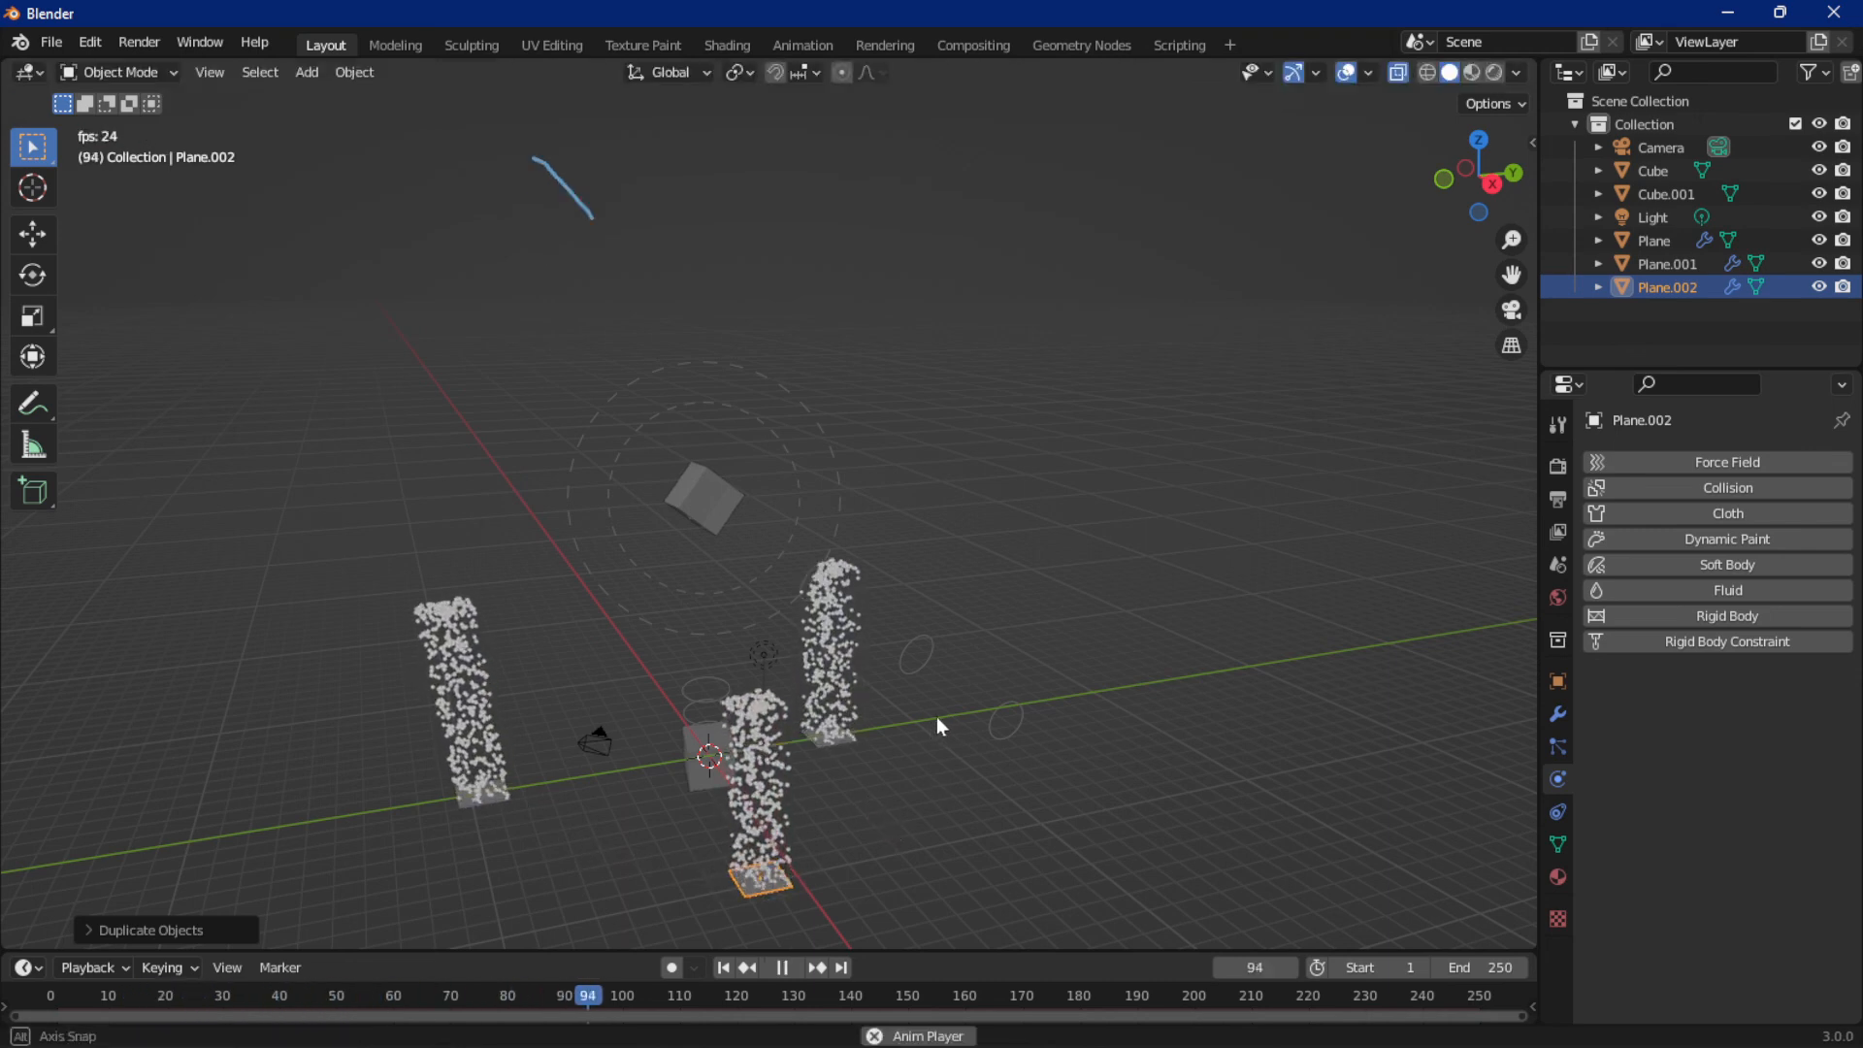
middle_click_drag(935, 716, 807, 730)
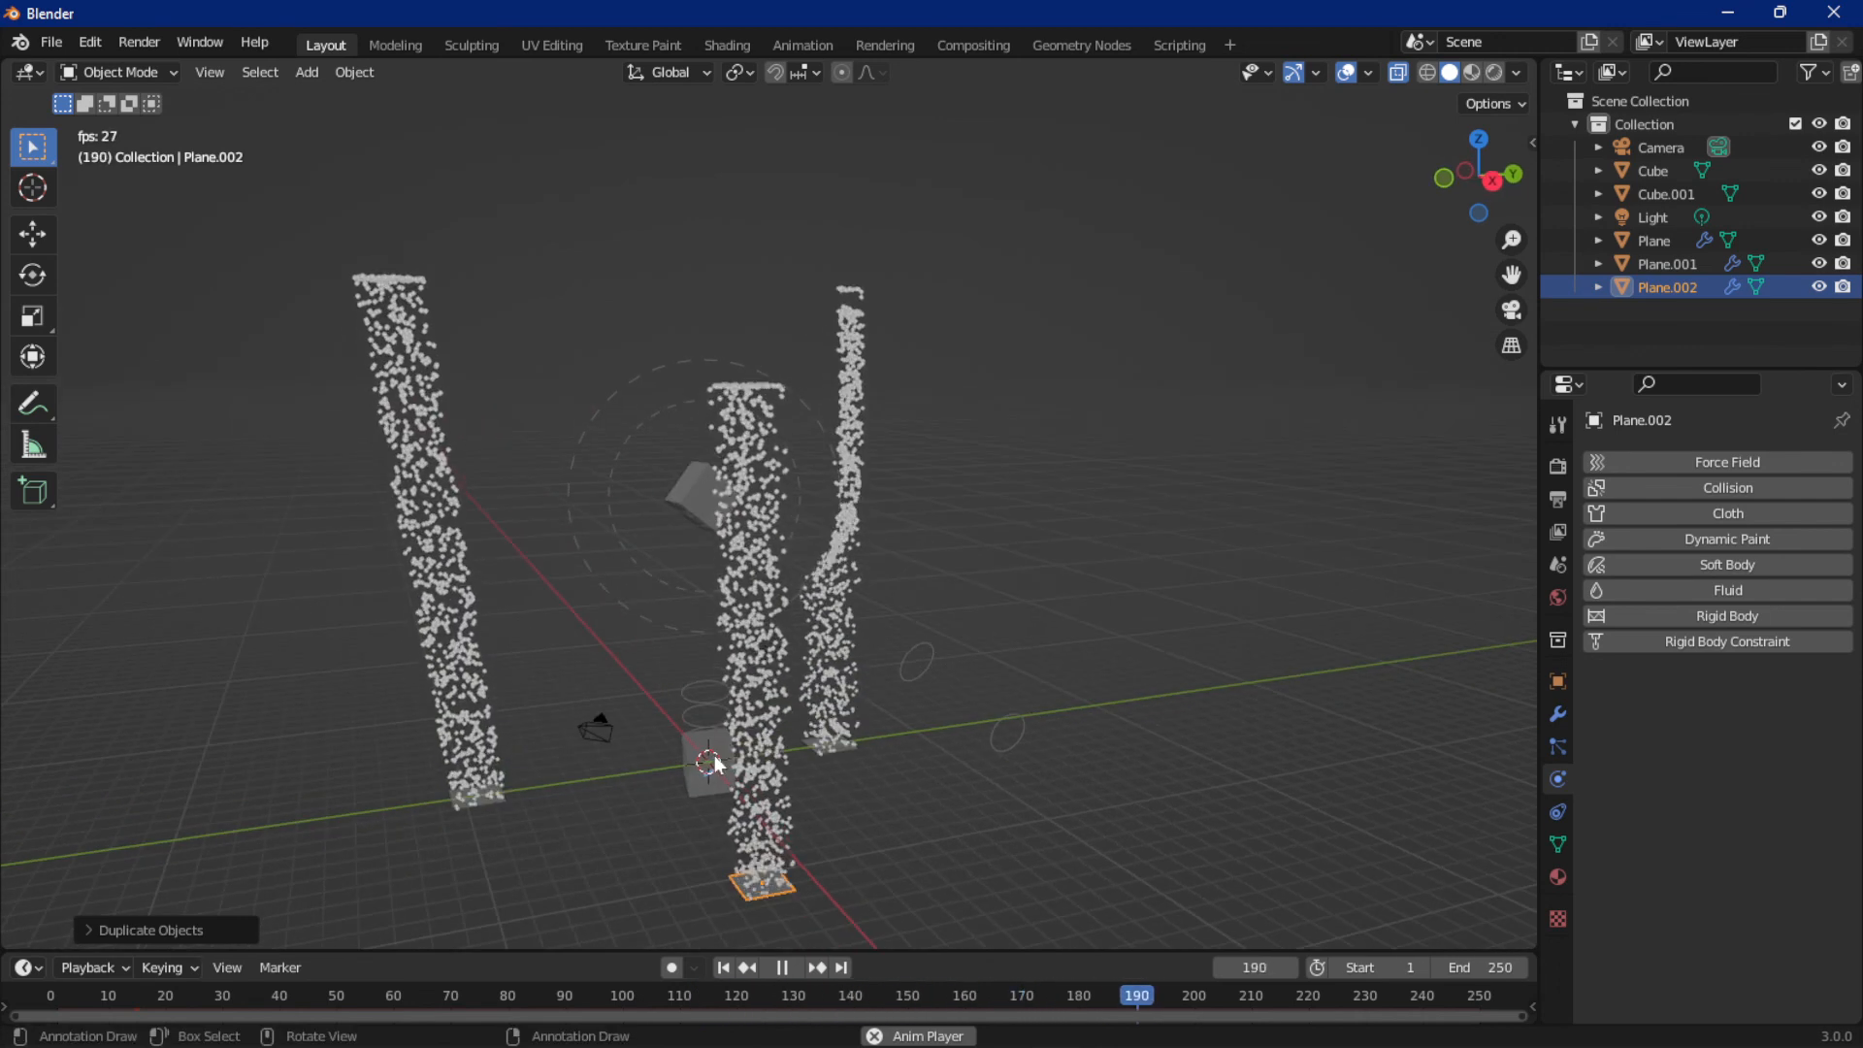
Select the lower cube while the three particle streams play and open its force field type choices
left_click(706, 758)
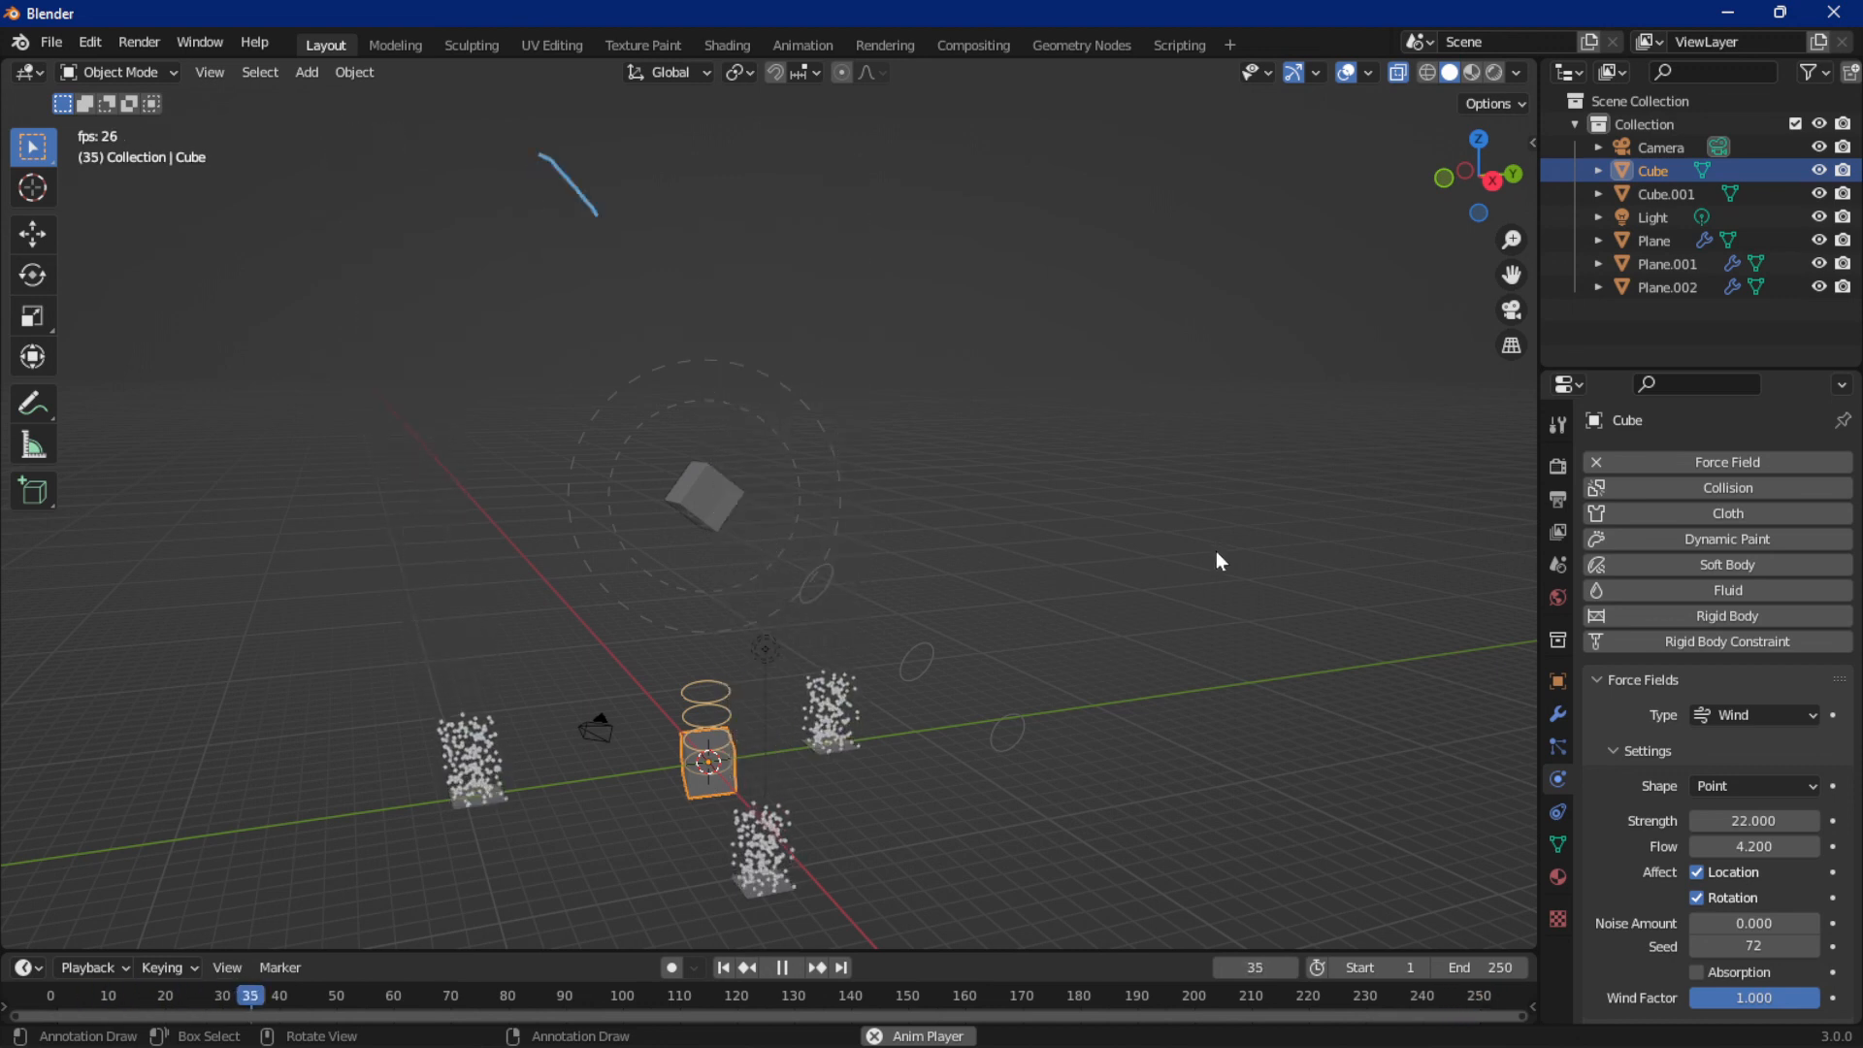
middle_click_drag(1232, 555, 1234, 522)
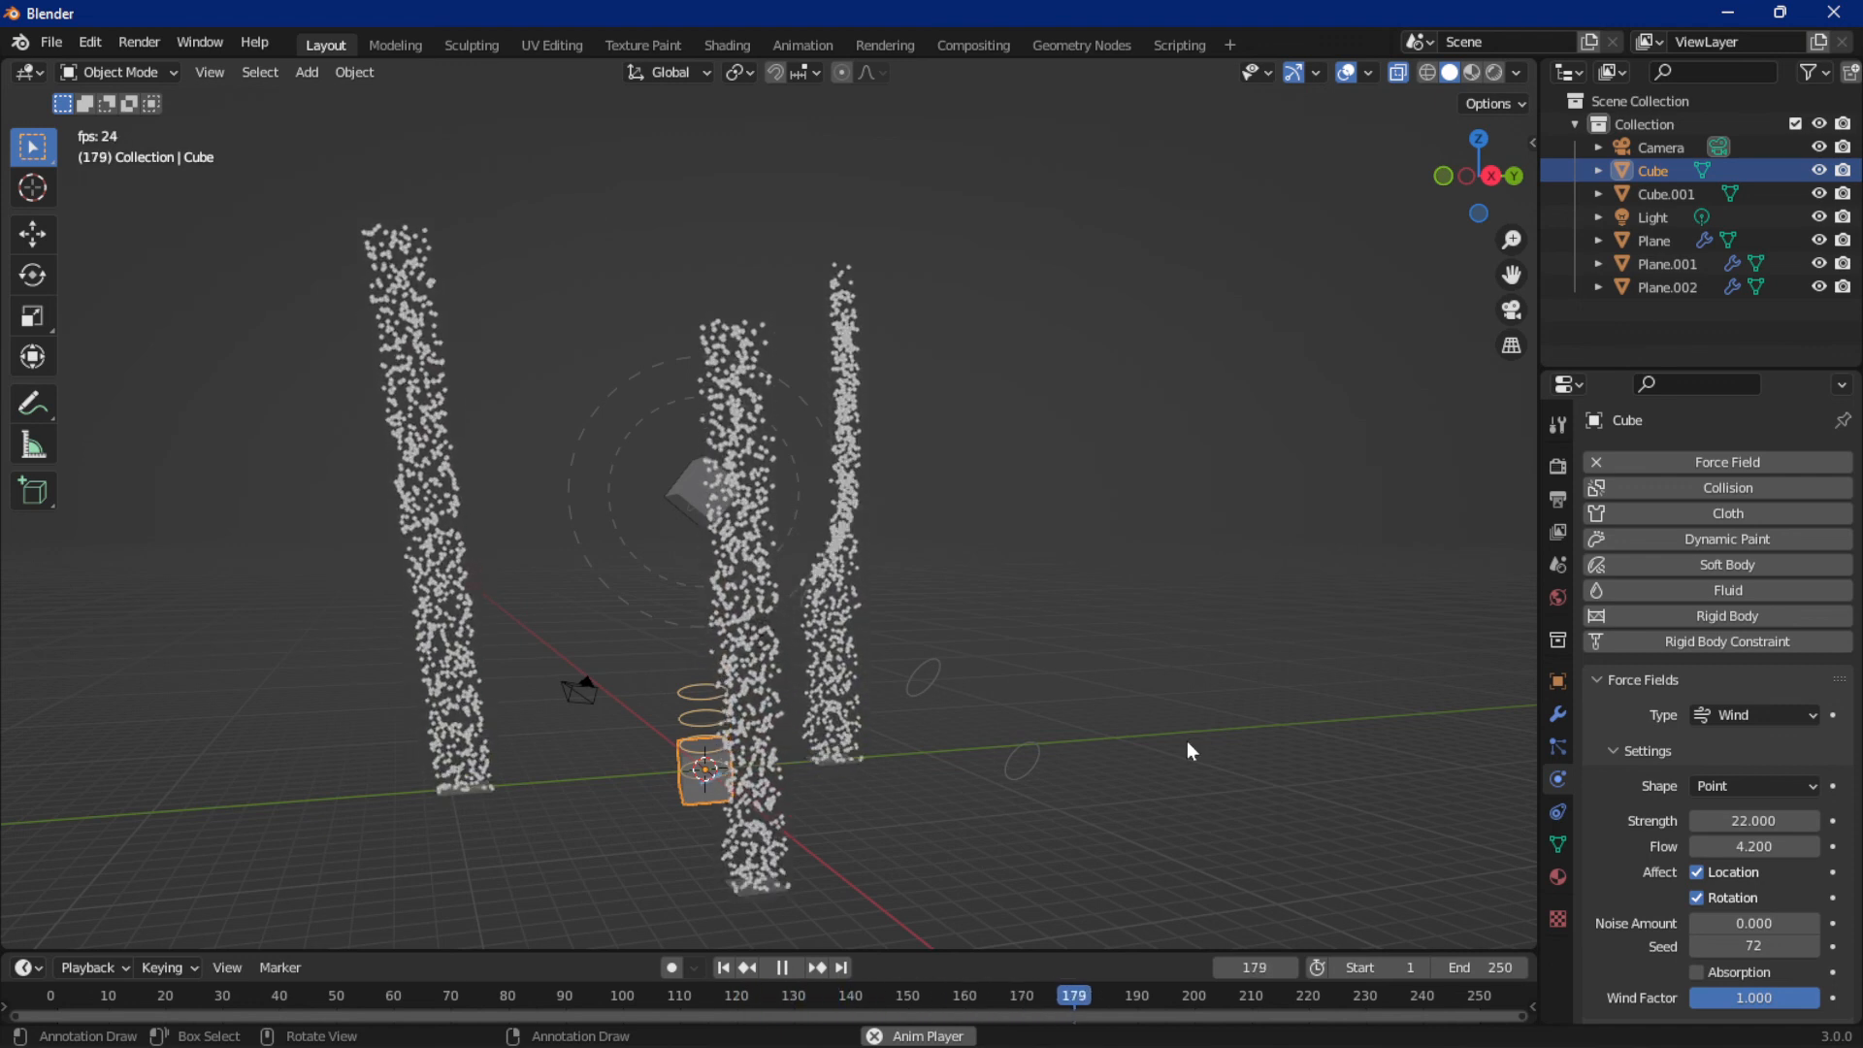
left_click(1715, 711)
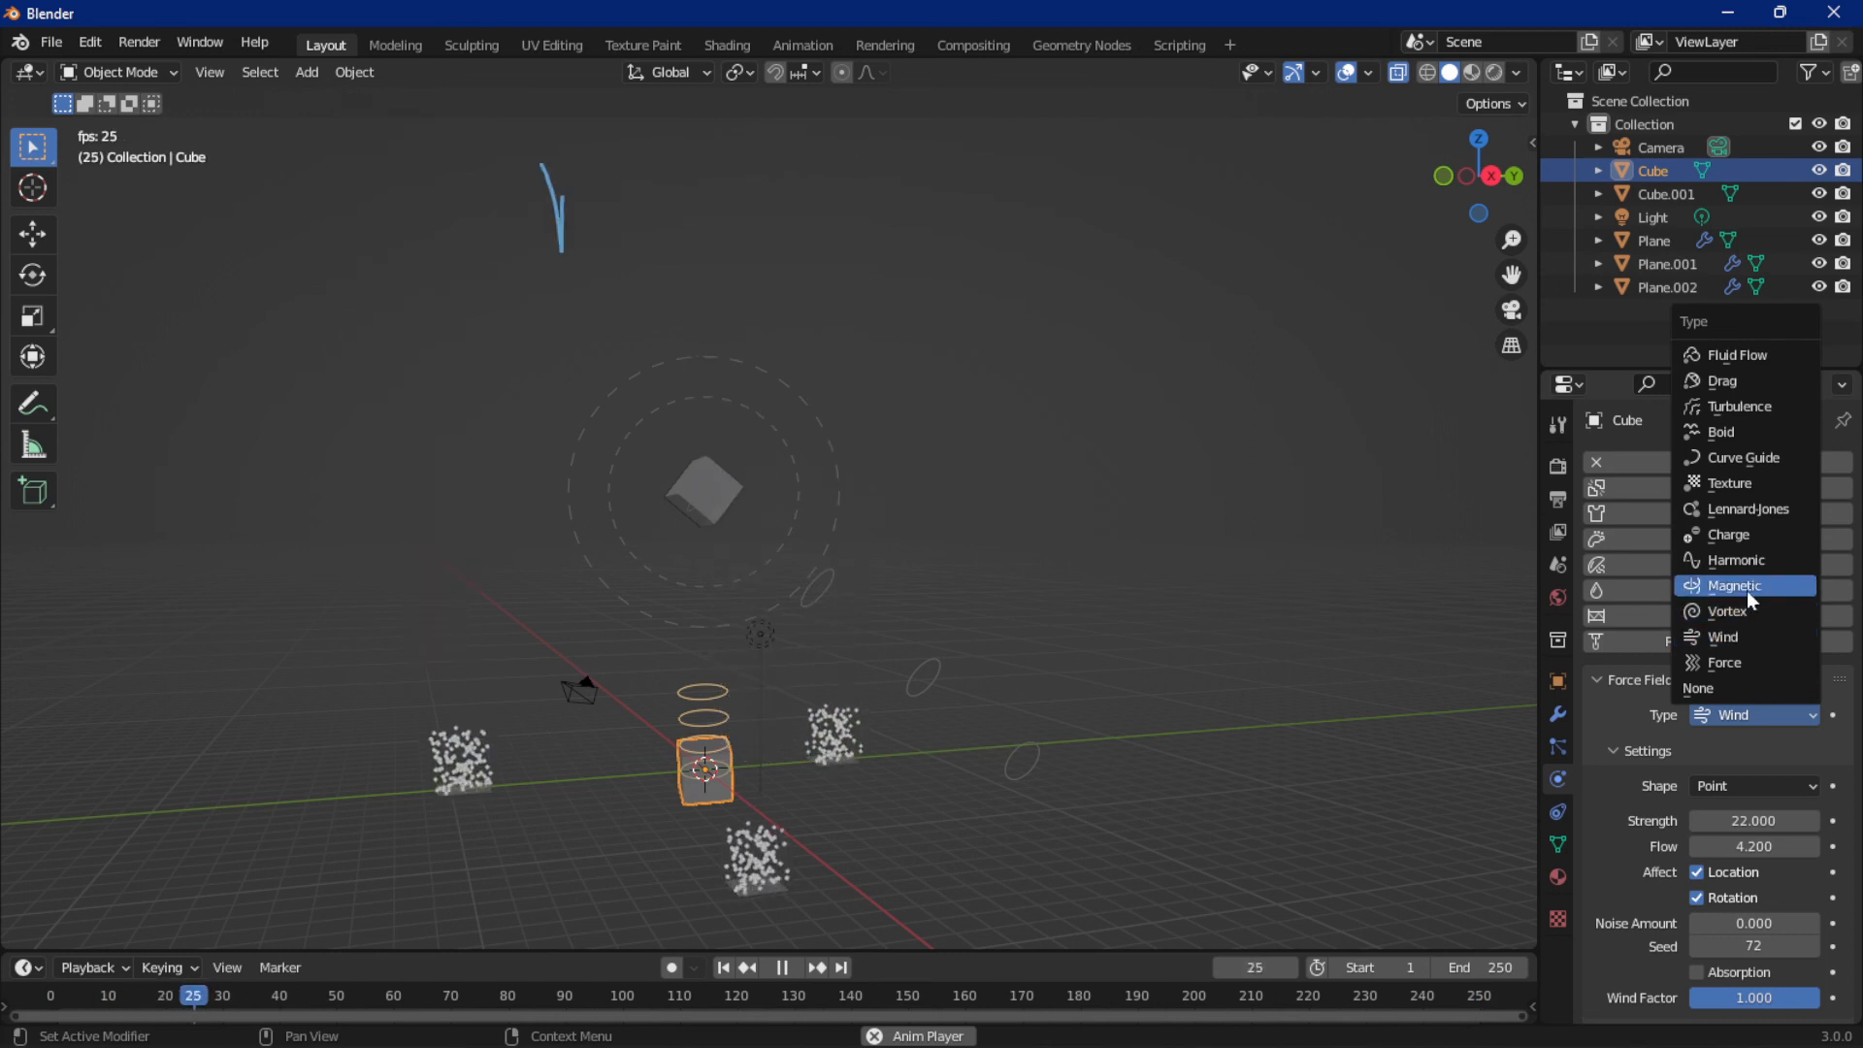